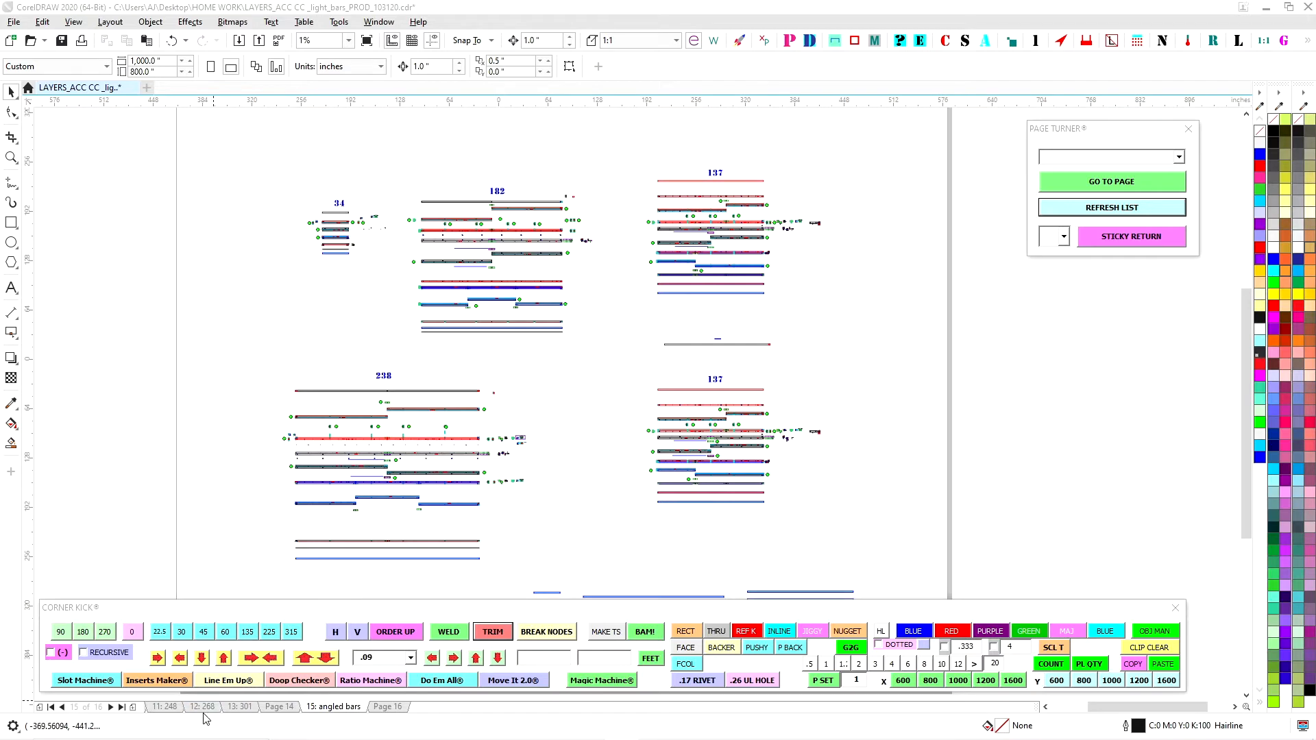
# - Open page 7, 063ALWHTWHT_light_bar_TEST, and examine its panels, end brackets and layer label
pyautogui.click(1180, 159)
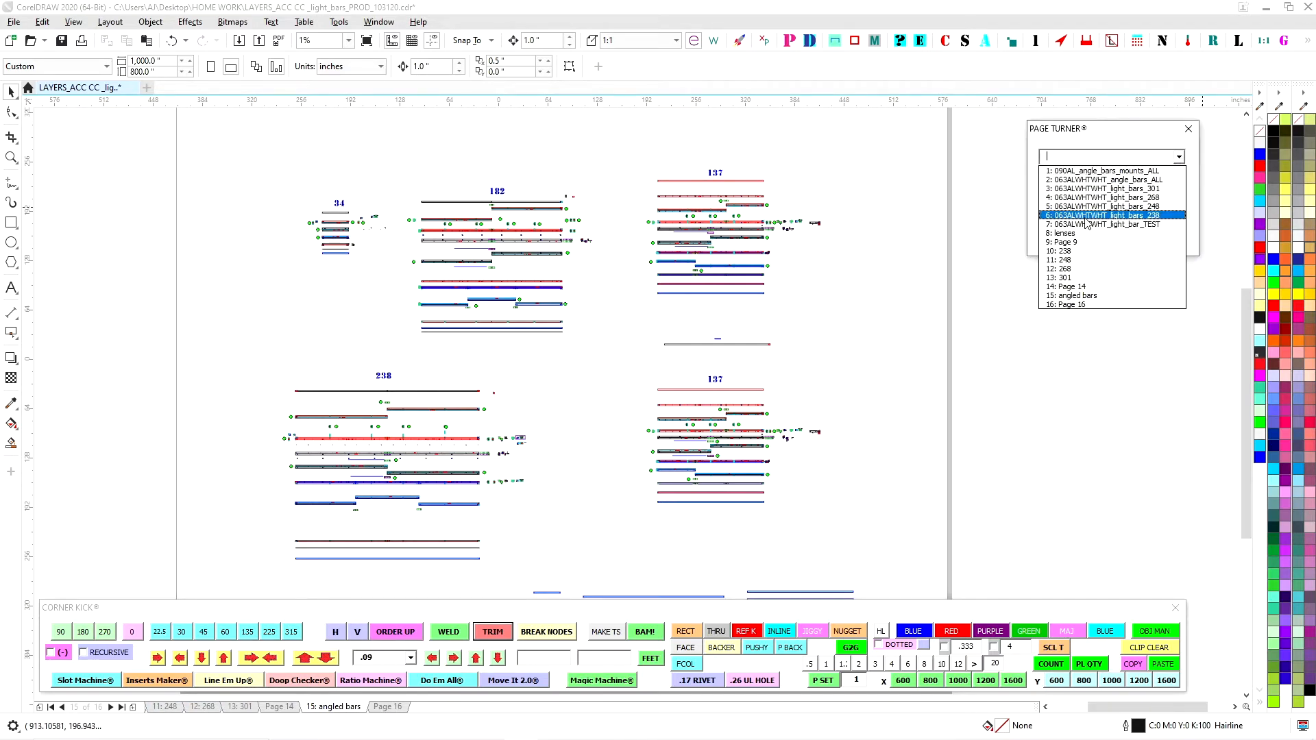
pyautogui.click(1123, 224)
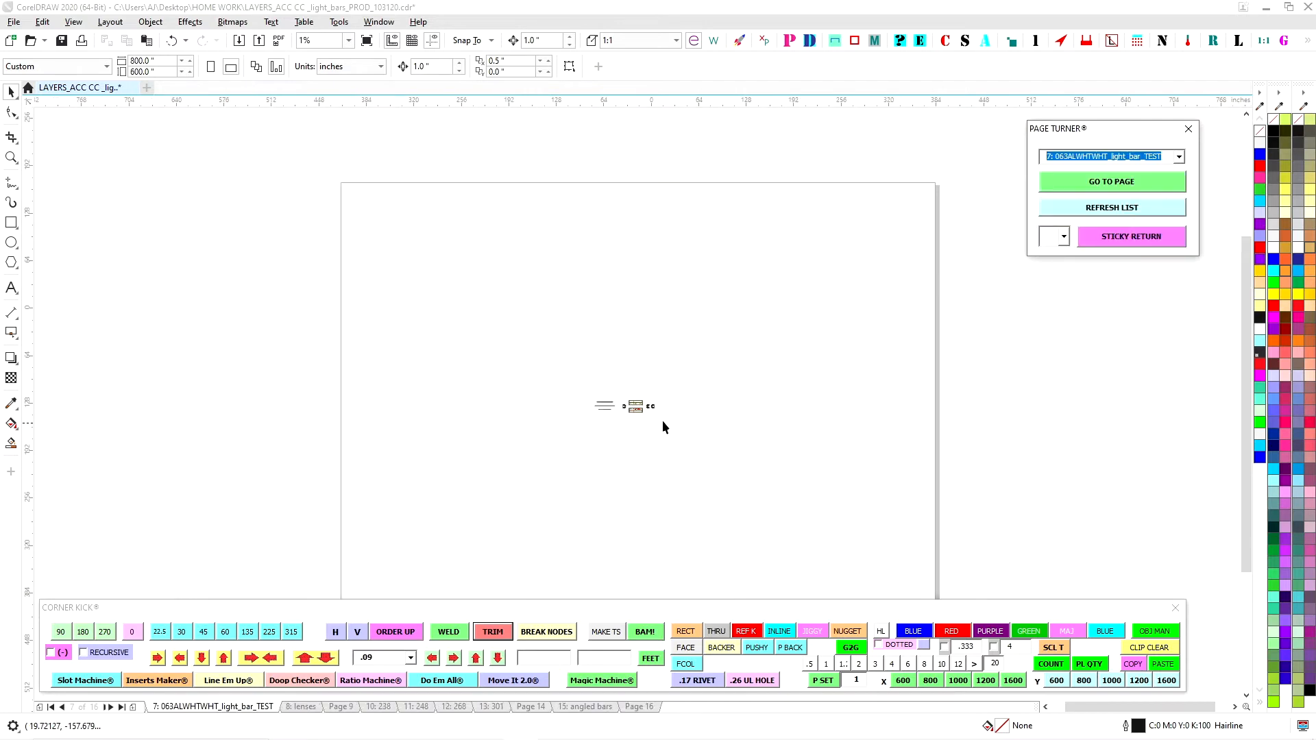
pyautogui.scroll(4, 661, 422)
pyautogui.moveTo(545, 343); pyautogui.dragTo(684, 398)
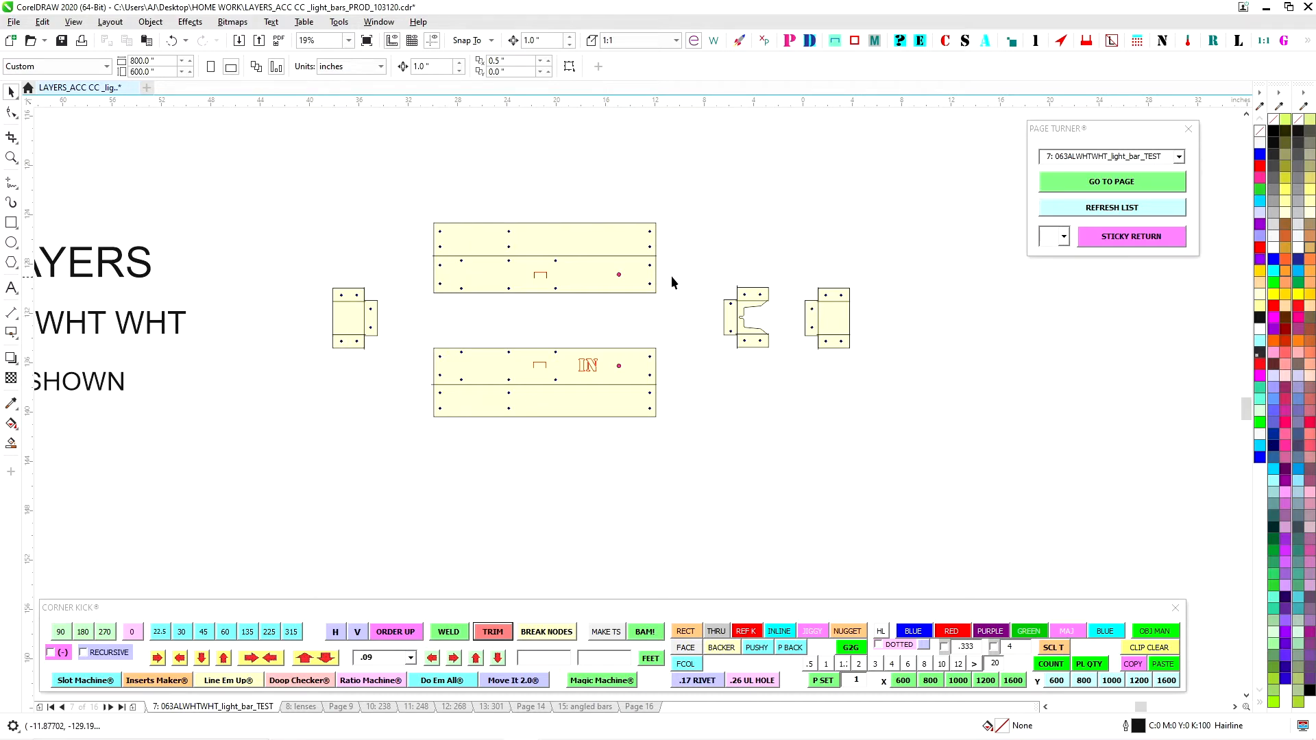
pyautogui.scroll(-2, 615, 332)
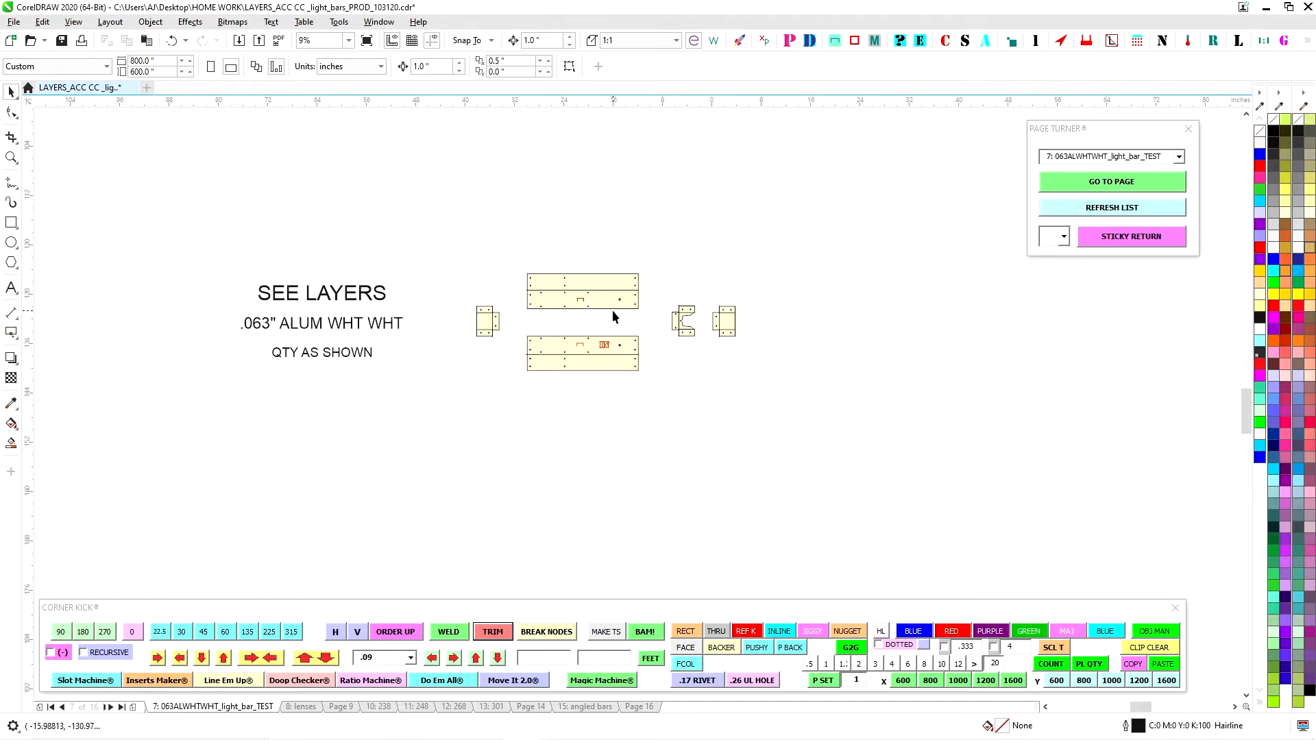
pyautogui.scroll(5, 727, 355)
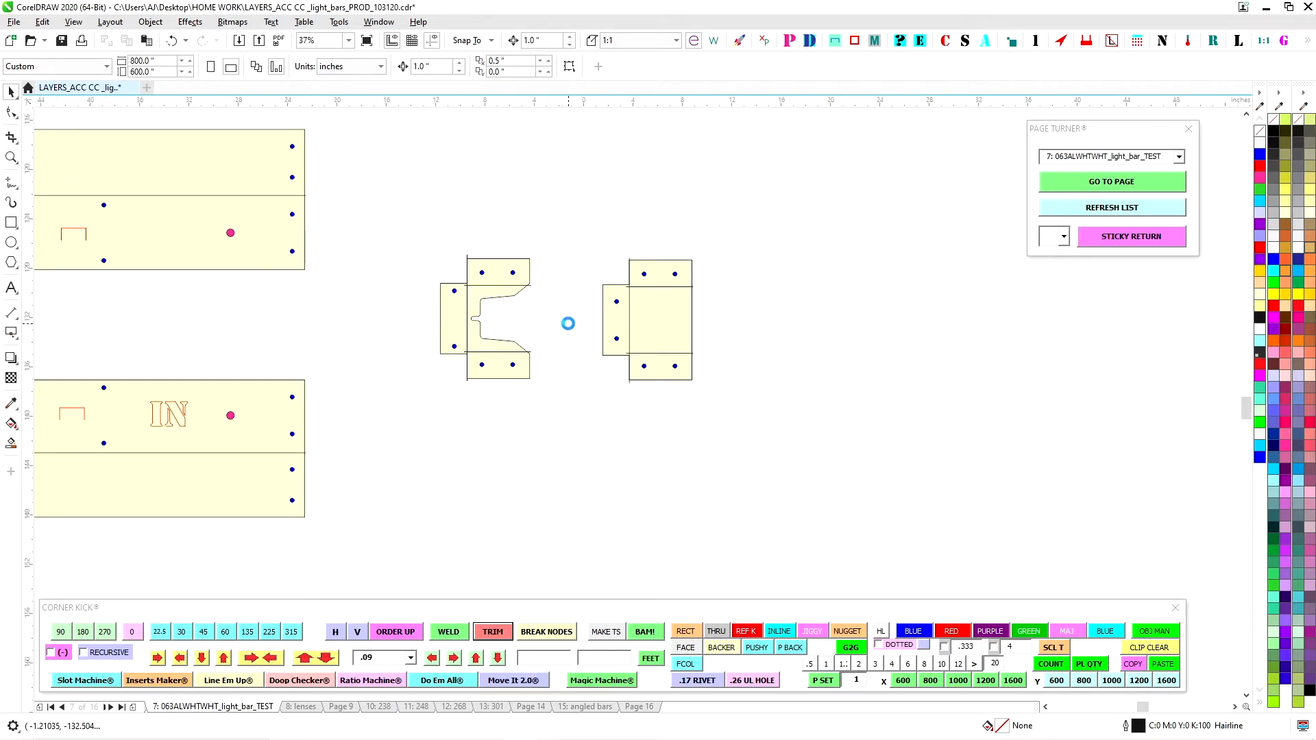
pyautogui.scroll(-2, 568, 323)
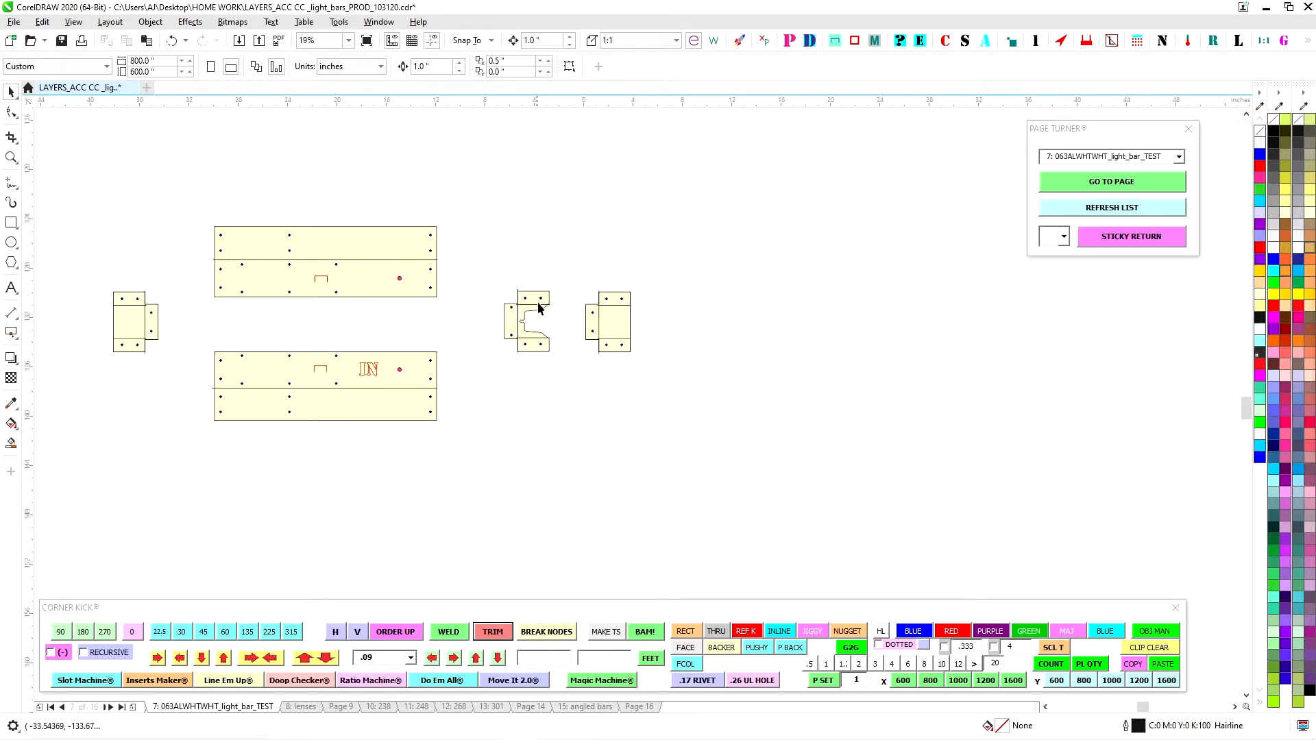
pyautogui.scroll(-2, 577, 340)
pyautogui.scroll(-1, 605, 425)
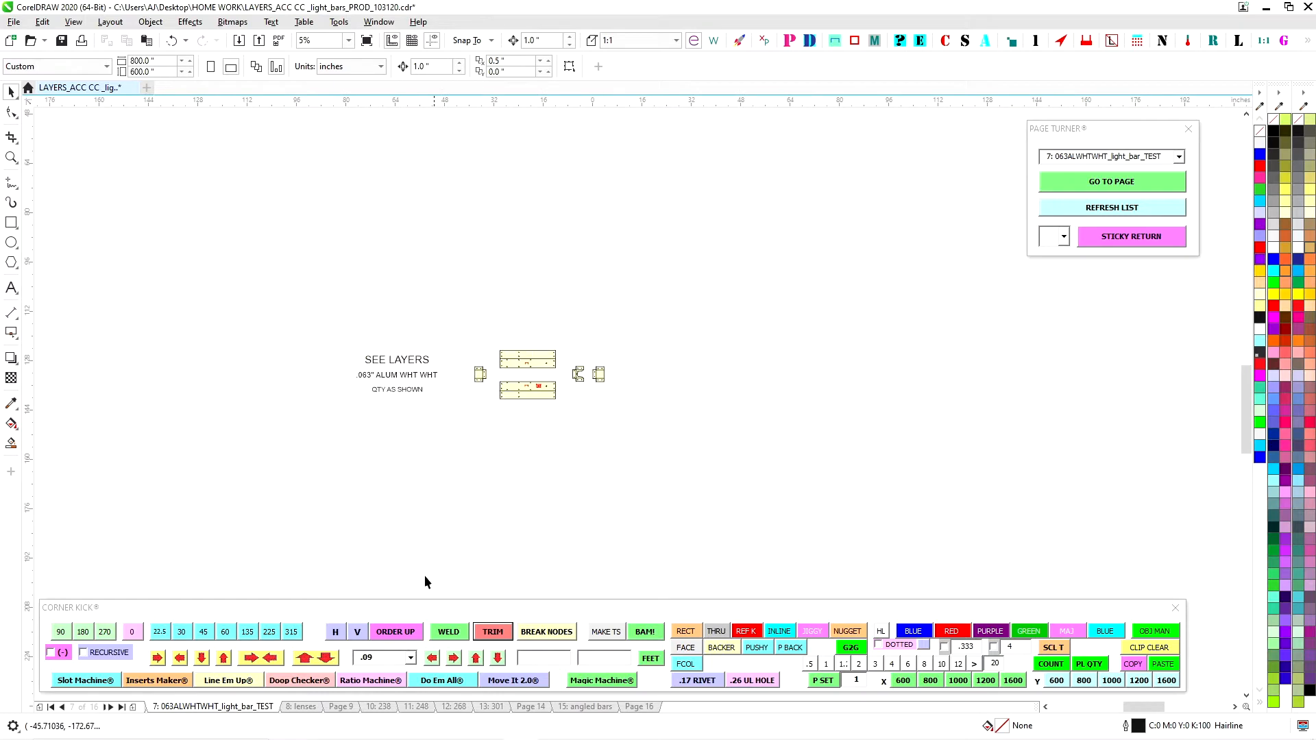
# - Review the light bar layouts on pages 10: 238, 11: 248, 12: 268 and 13: 301
pyautogui.click(374, 706)
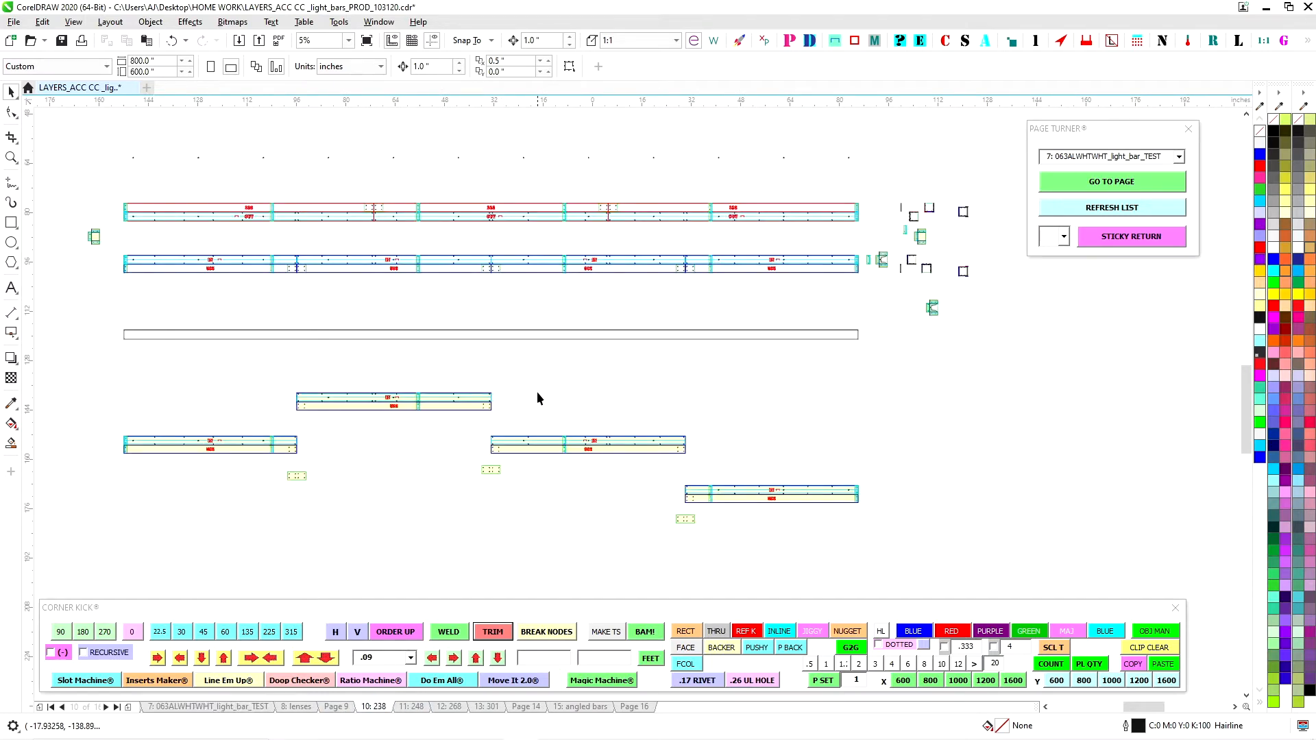
pyautogui.click(414, 706)
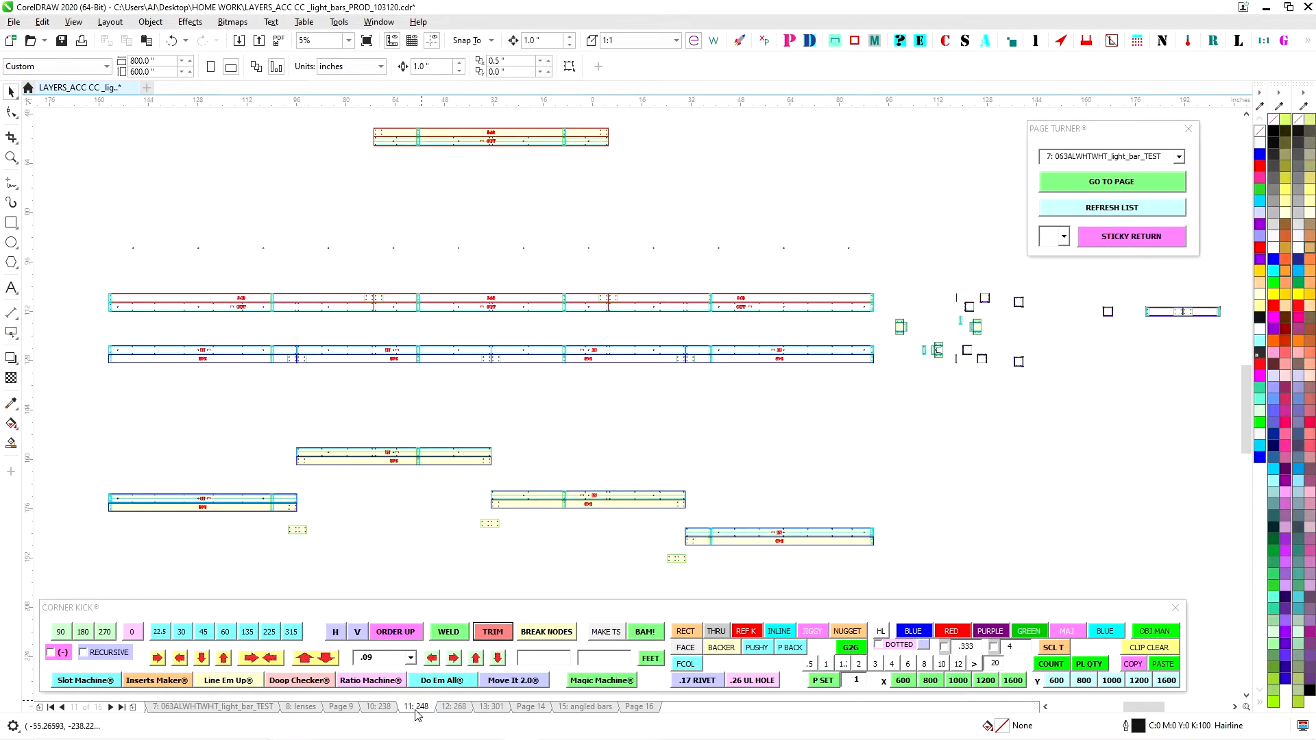
pyautogui.click(453, 706)
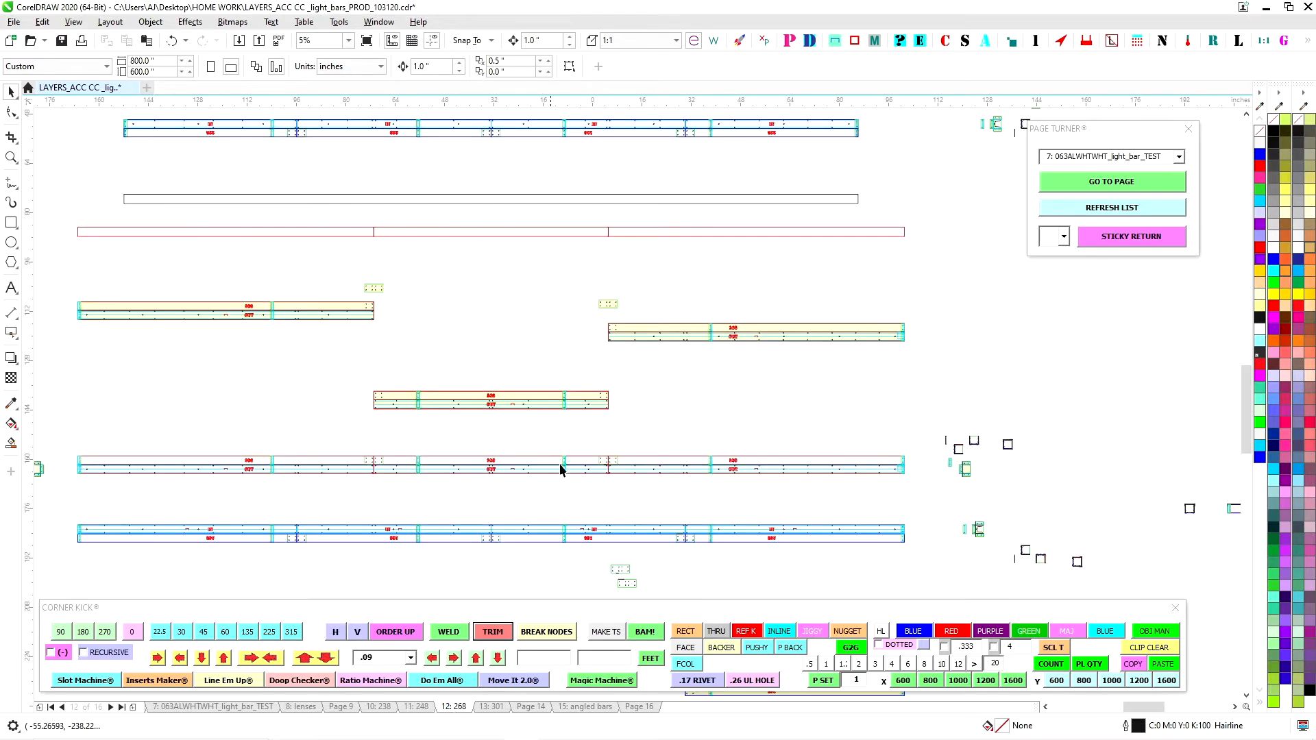
pyautogui.scroll(-2, 562, 465)
pyautogui.press('pagedown')
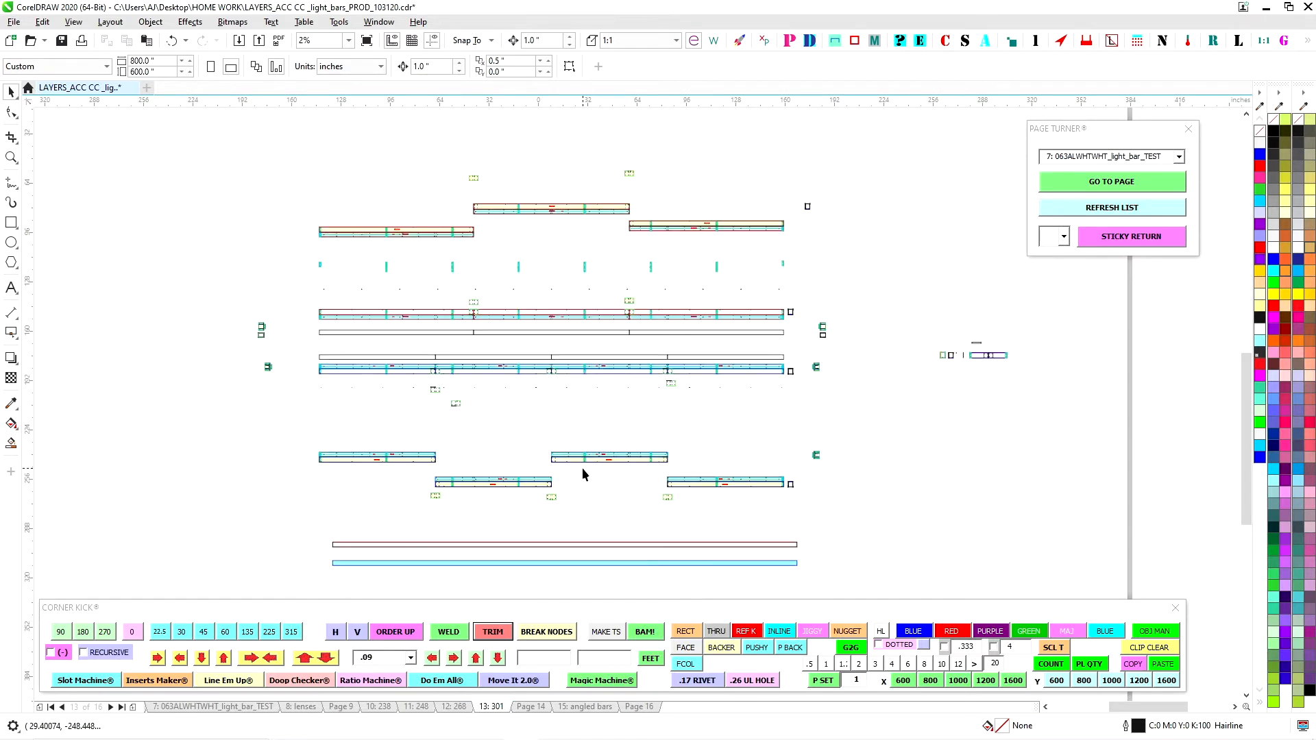
pyautogui.scroll(1, 442, 360)
pyautogui.click(444, 359)
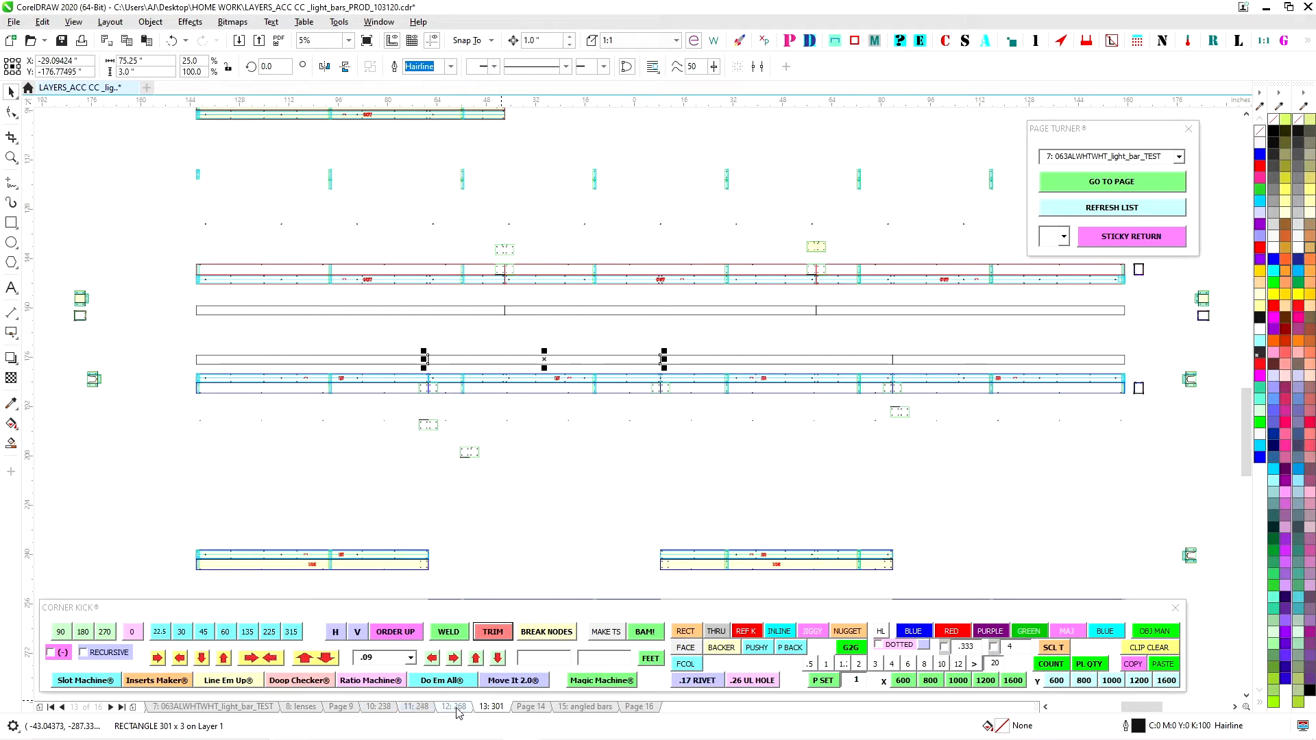
pyautogui.scroll(-3, 637, 484)
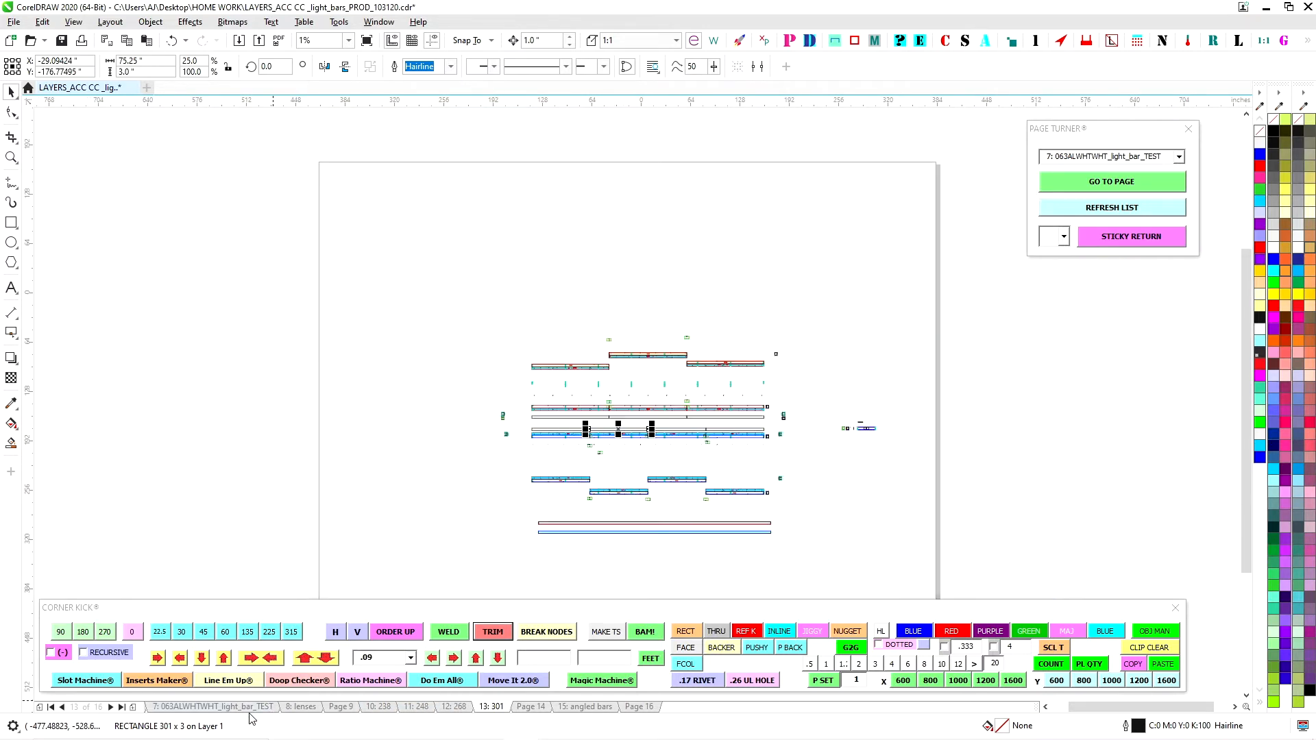
pyautogui.moveTo(426, 506); pyautogui.dragTo(527, 421)
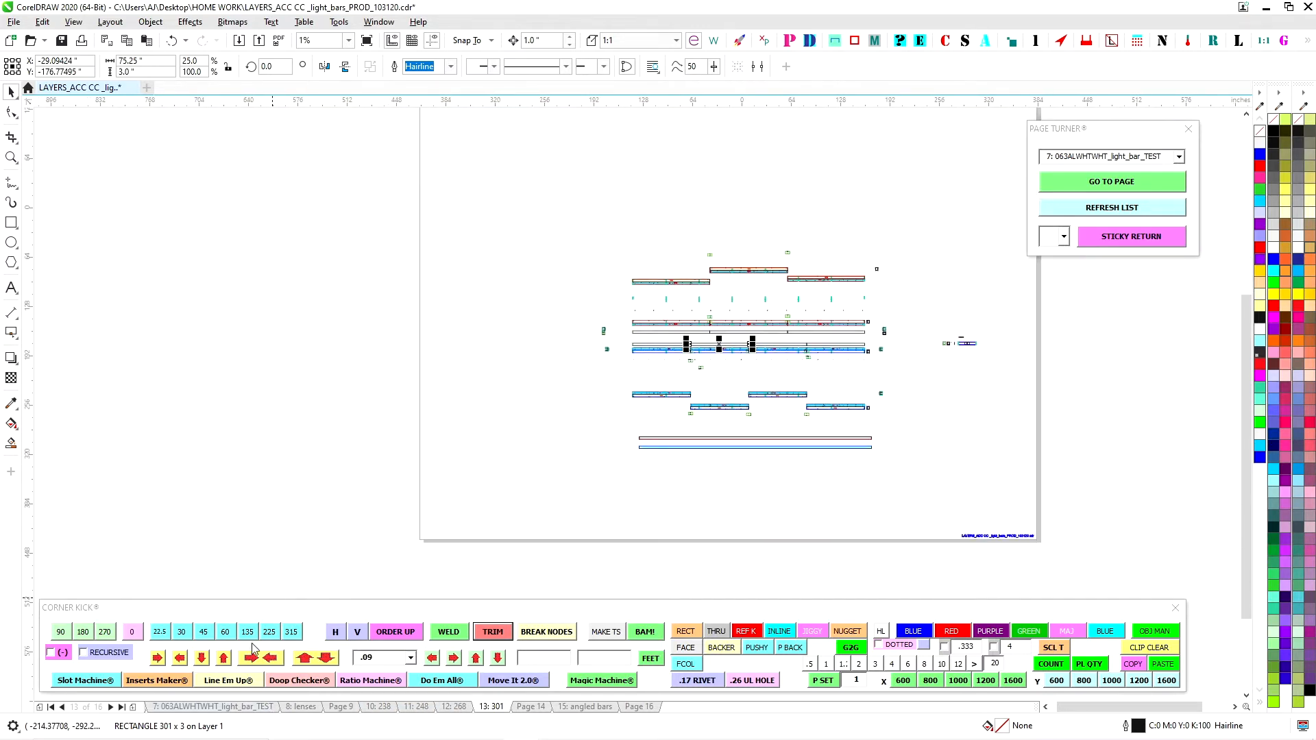
# - Return to the first page and review the 063ALWHTWHT light bar pages for 301, 268, 248, 238 and TEST
pyautogui.click(52, 708)
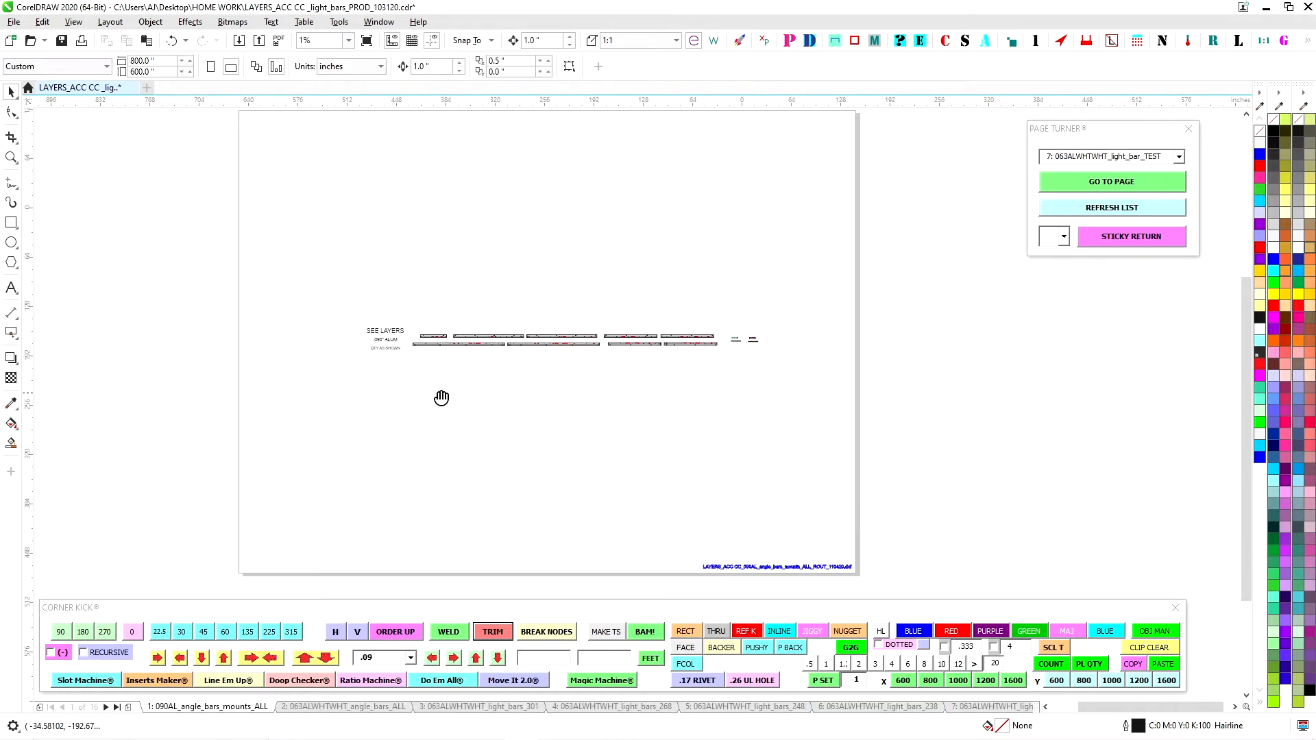
pyautogui.click(472, 709)
pyautogui.scroll(3, 578, 385)
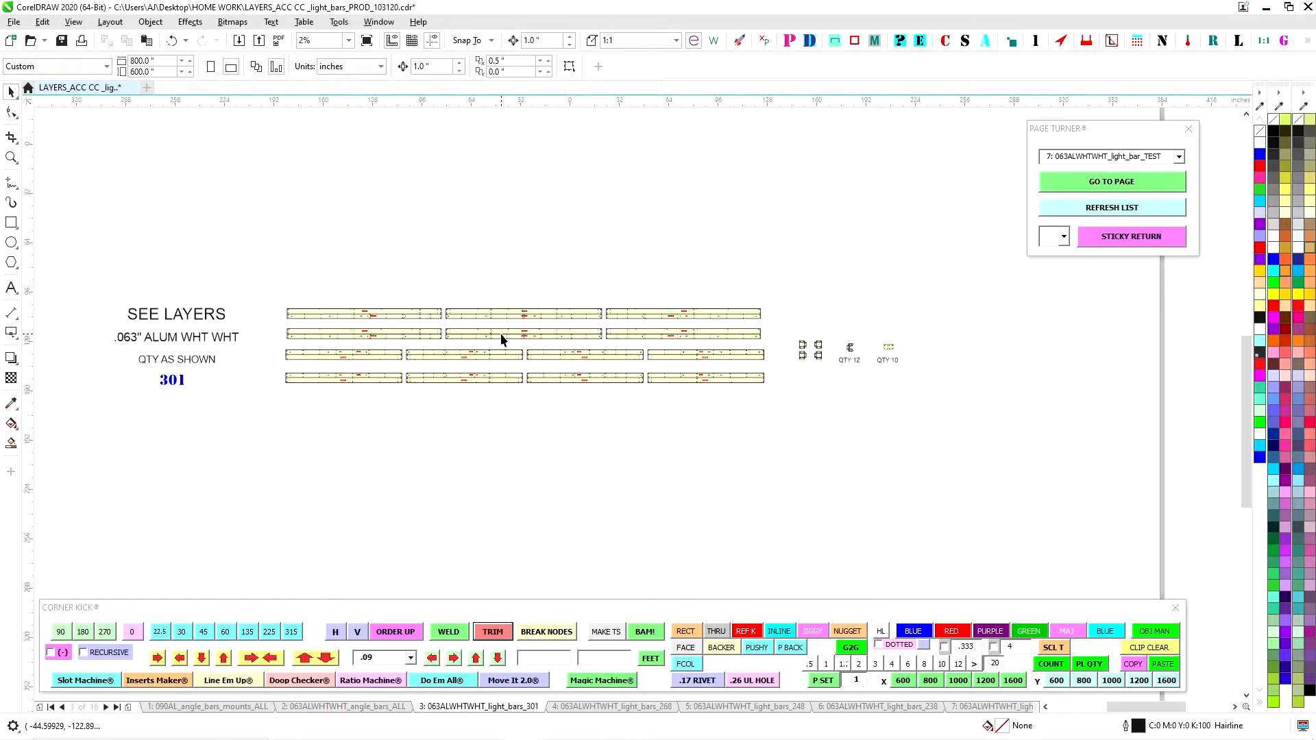
pyautogui.scroll(2, 202, 378)
pyautogui.moveTo(524, 335); pyautogui.dragTo(327, 343)
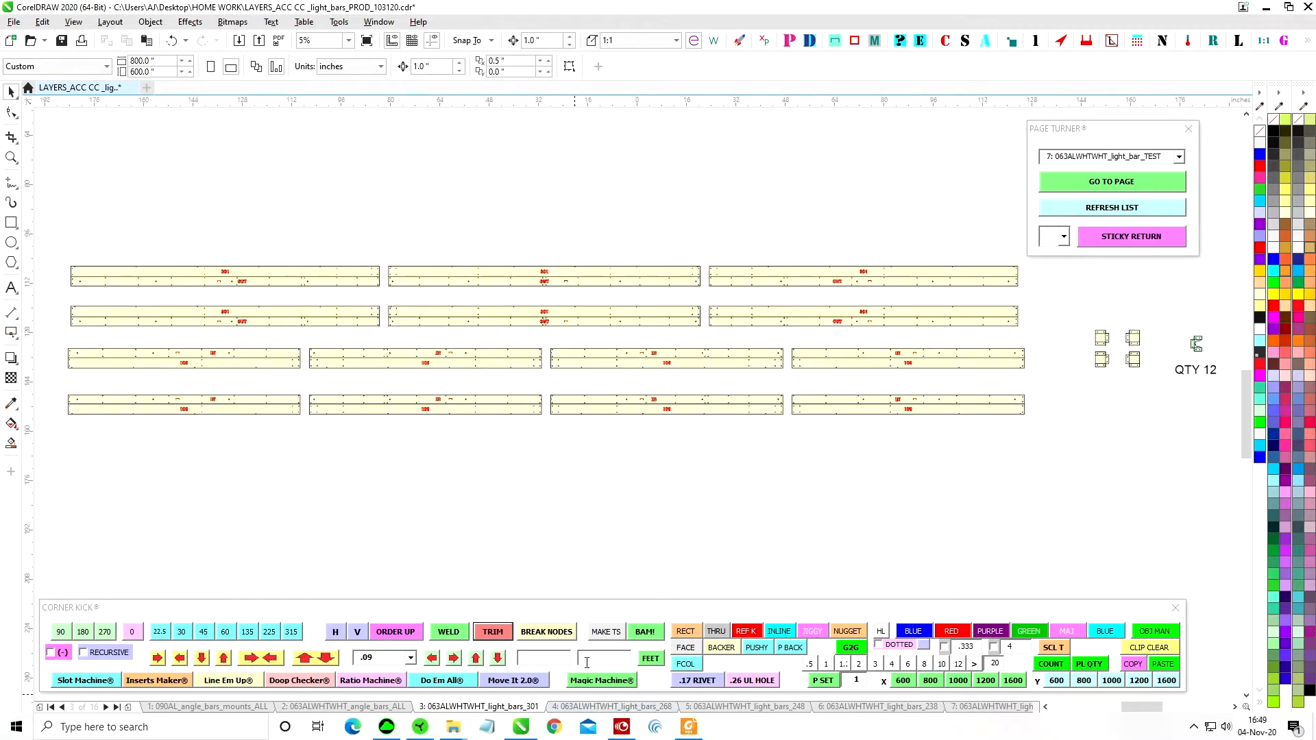
pyautogui.click(603, 706)
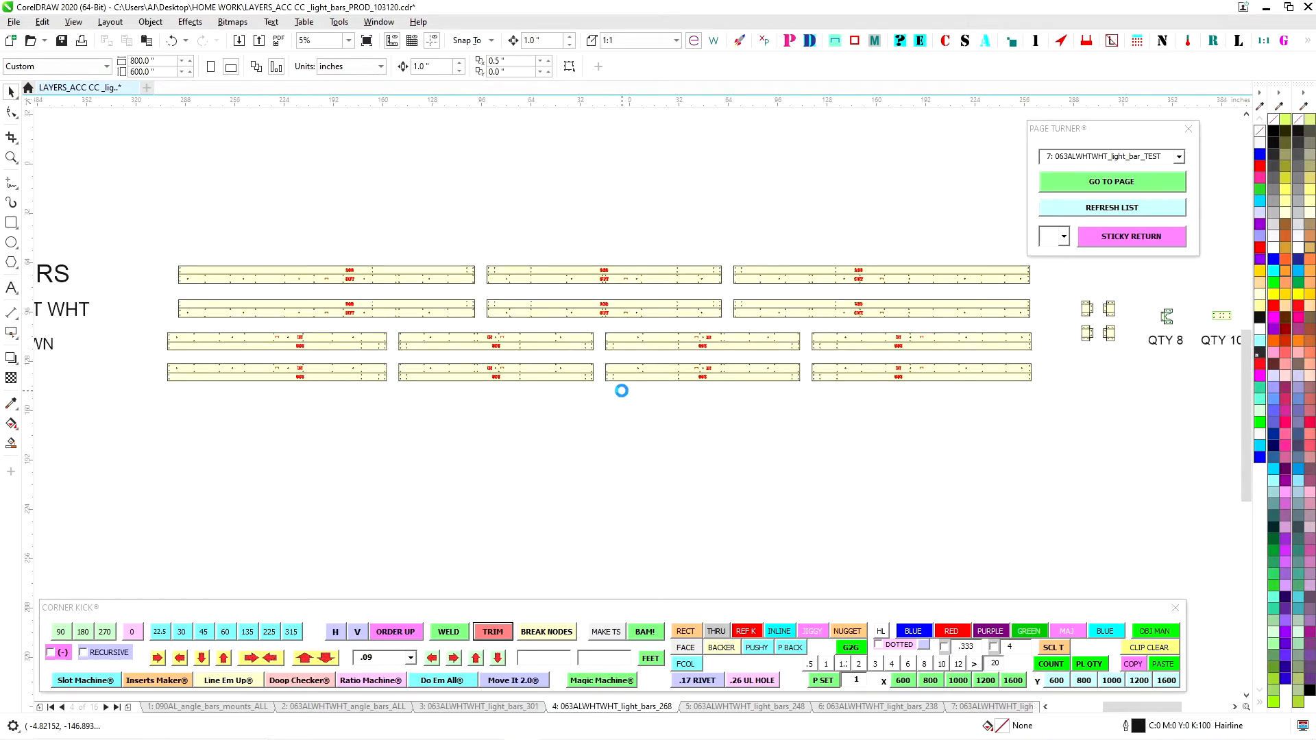
pyautogui.scroll(-2, 603, 394)
pyautogui.click(741, 707)
pyautogui.scroll(2, 565, 353)
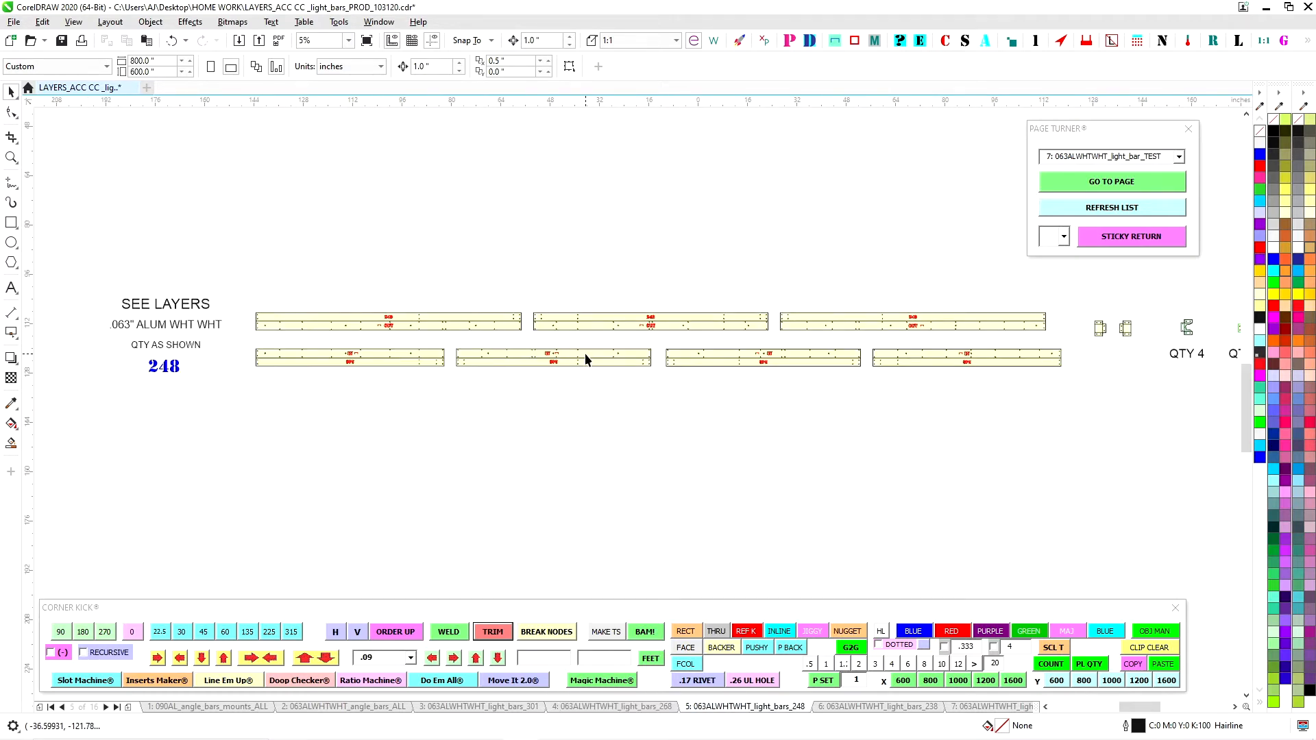
pyautogui.click(860, 707)
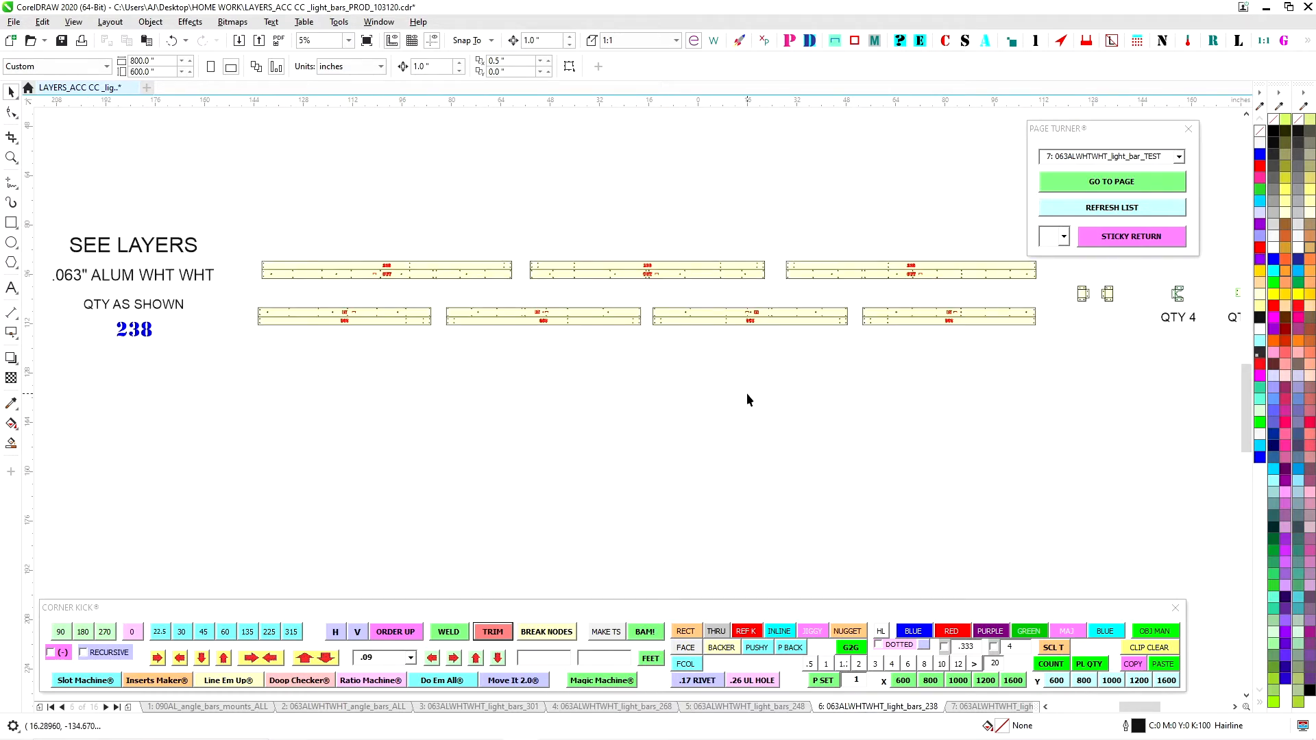
pyautogui.click(967, 709)
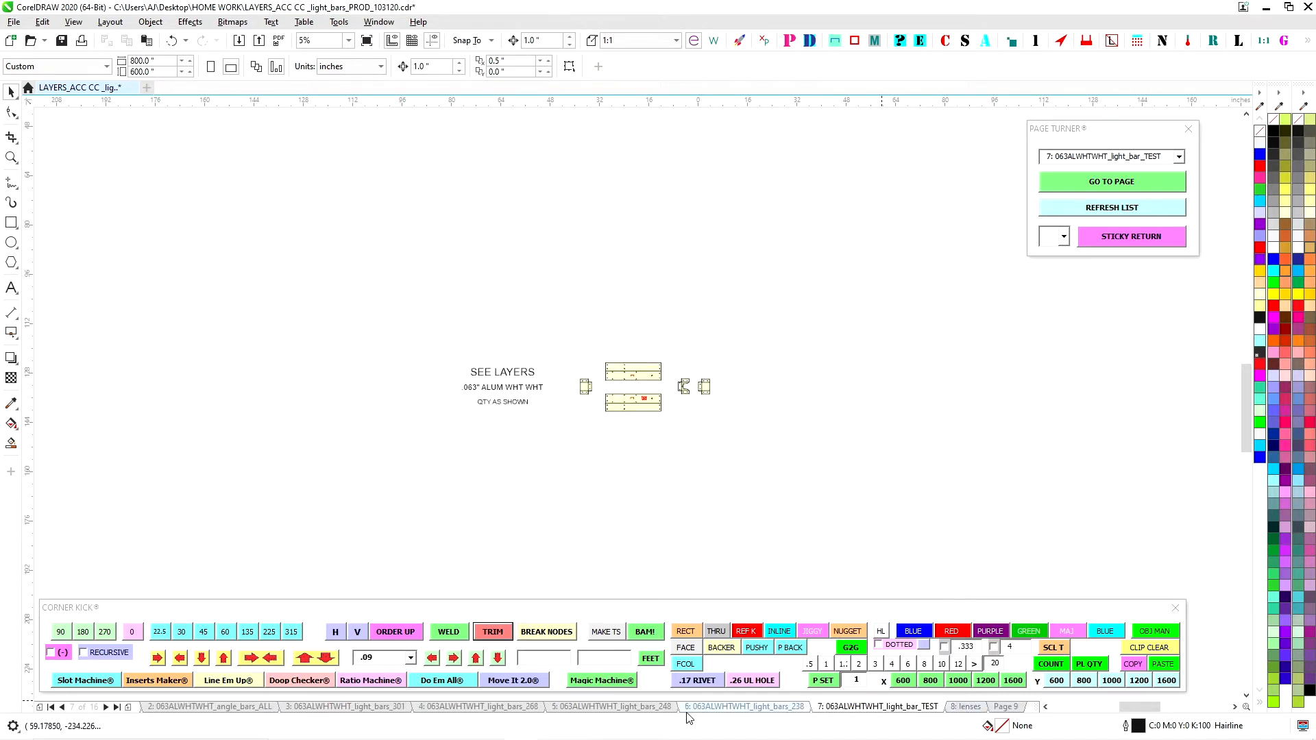
# - Reopen the light_bars_301 page, examine its panels and brackets, and select the QTY 10 plate
pyautogui.click(363, 709)
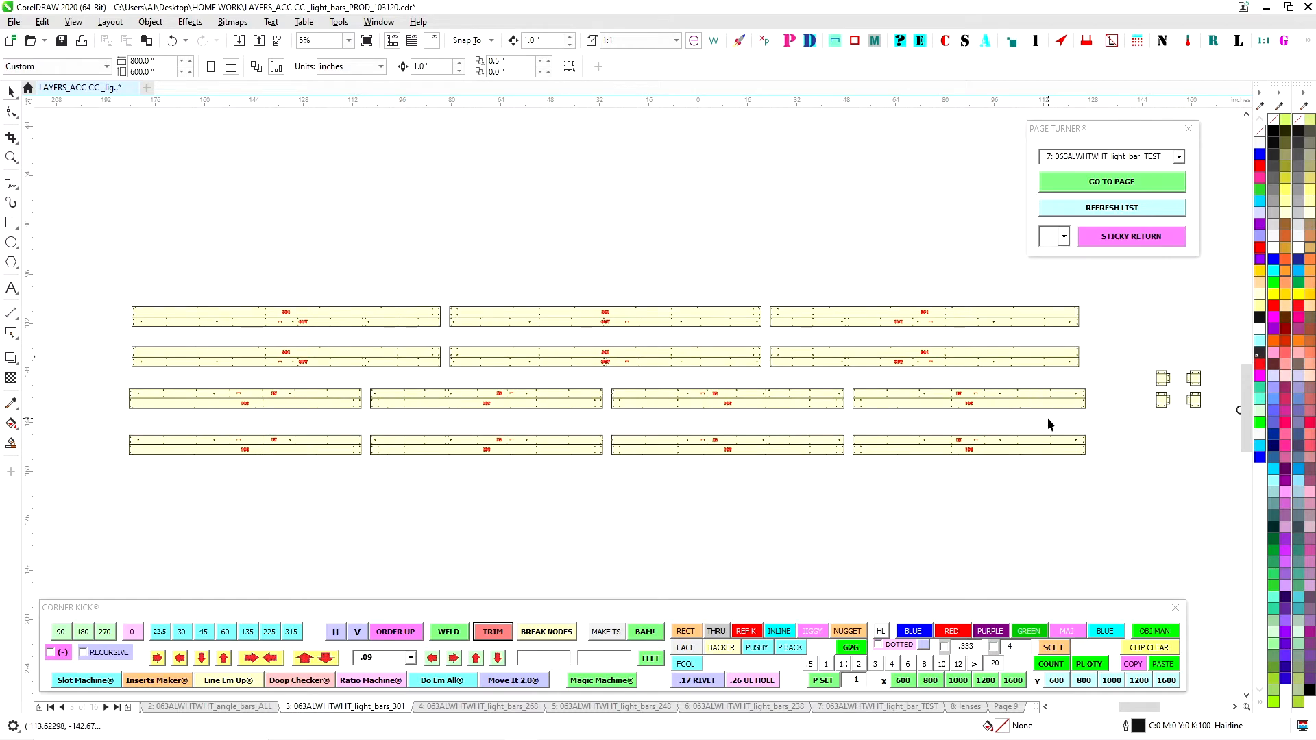
pyautogui.moveTo(1047, 417); pyautogui.dragTo(873, 415)
pyautogui.scroll(1, 872, 415)
pyautogui.scroll(-1, 809, 340)
pyautogui.scroll(-1, 699, 371)
pyautogui.scroll(2, 480, 395)
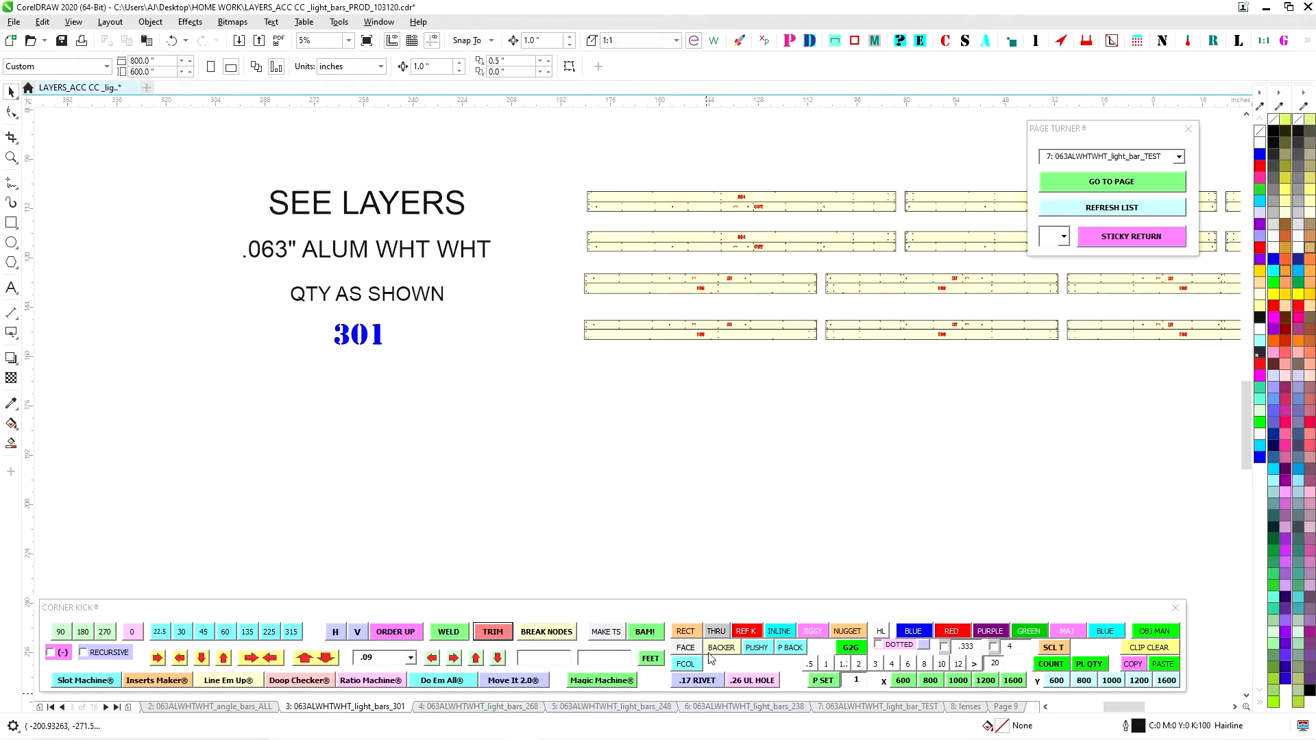
pyautogui.moveTo(860, 479); pyautogui.dragTo(410, 493)
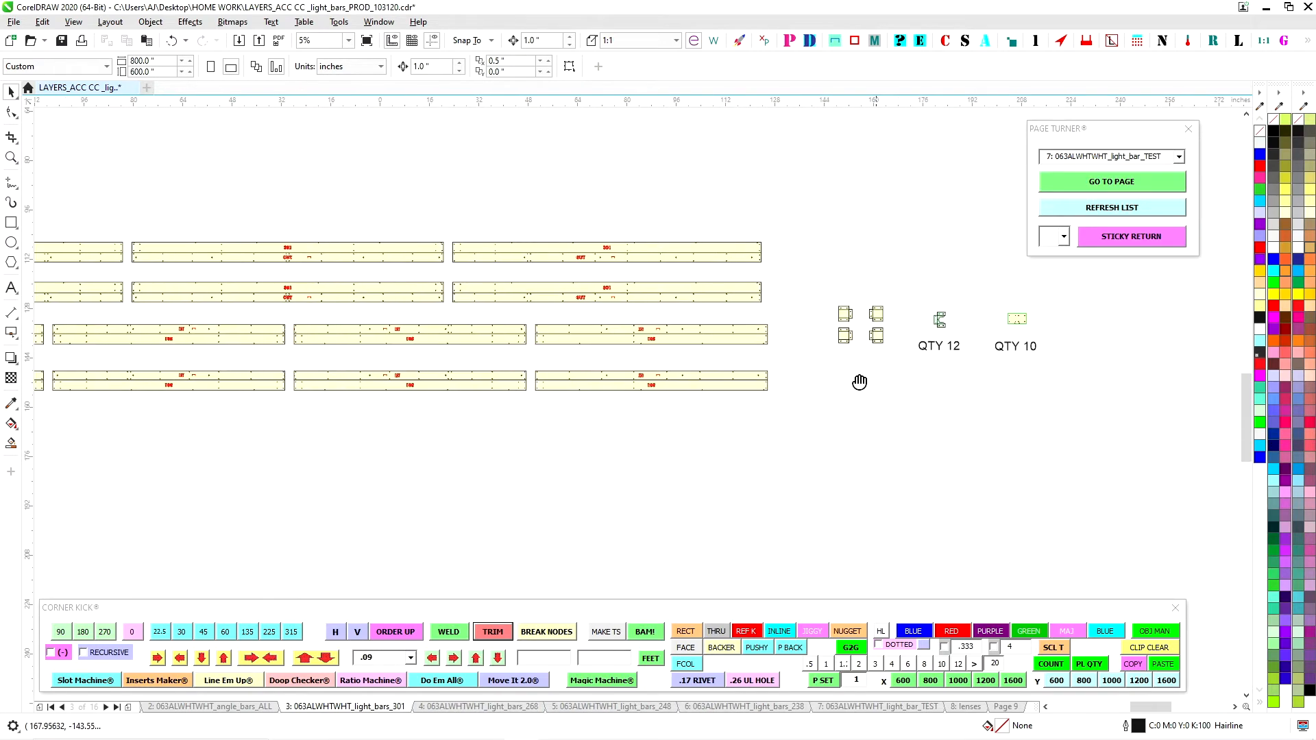
pyautogui.scroll(1, 889, 357)
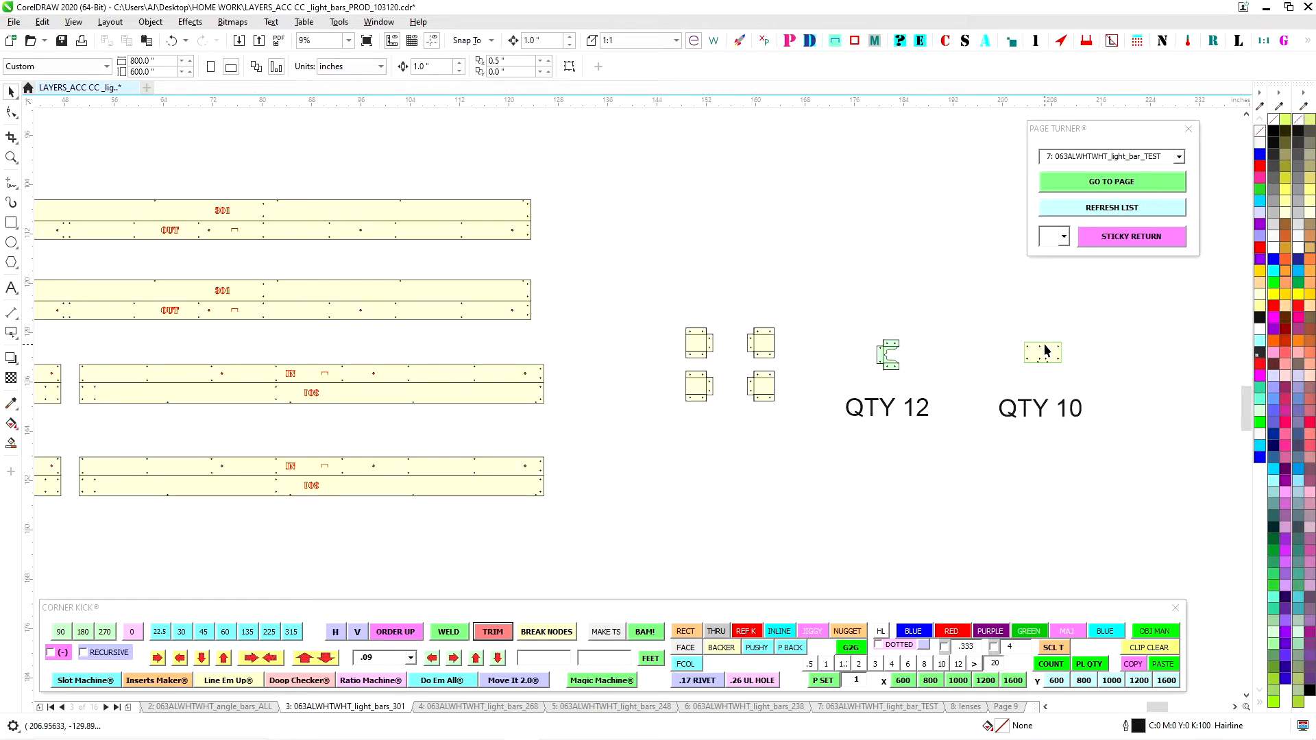
pyautogui.scroll(1, 1045, 350)
pyautogui.scroll(-2, 1028, 334)
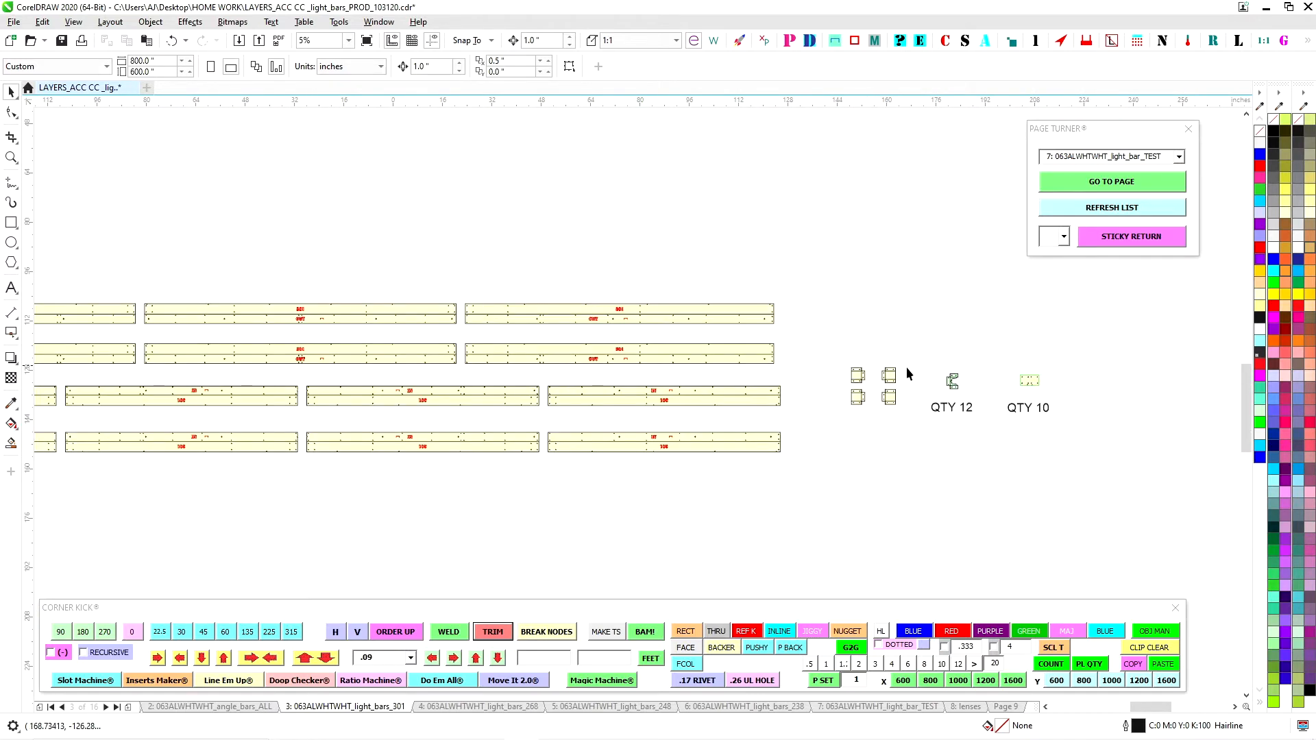
pyautogui.scroll(2, 972, 374)
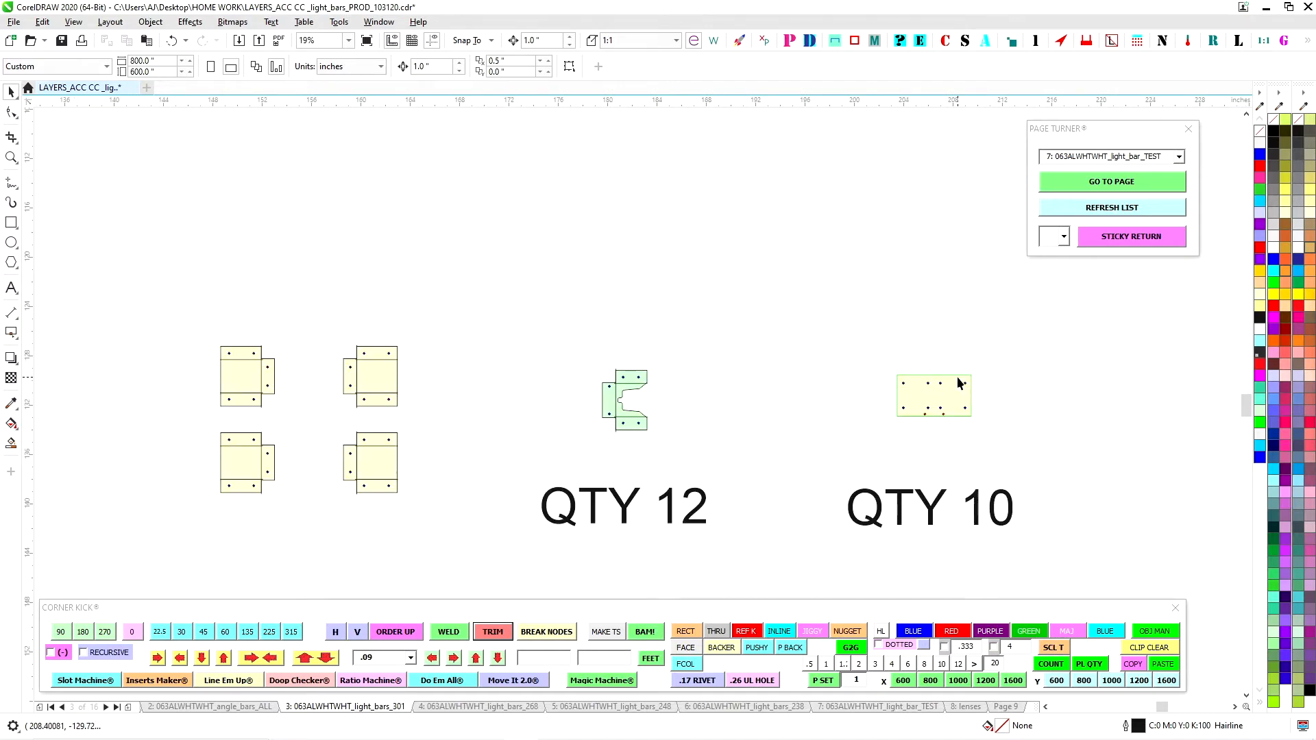
pyautogui.moveTo(860, 372); pyautogui.dragTo(1010, 452)
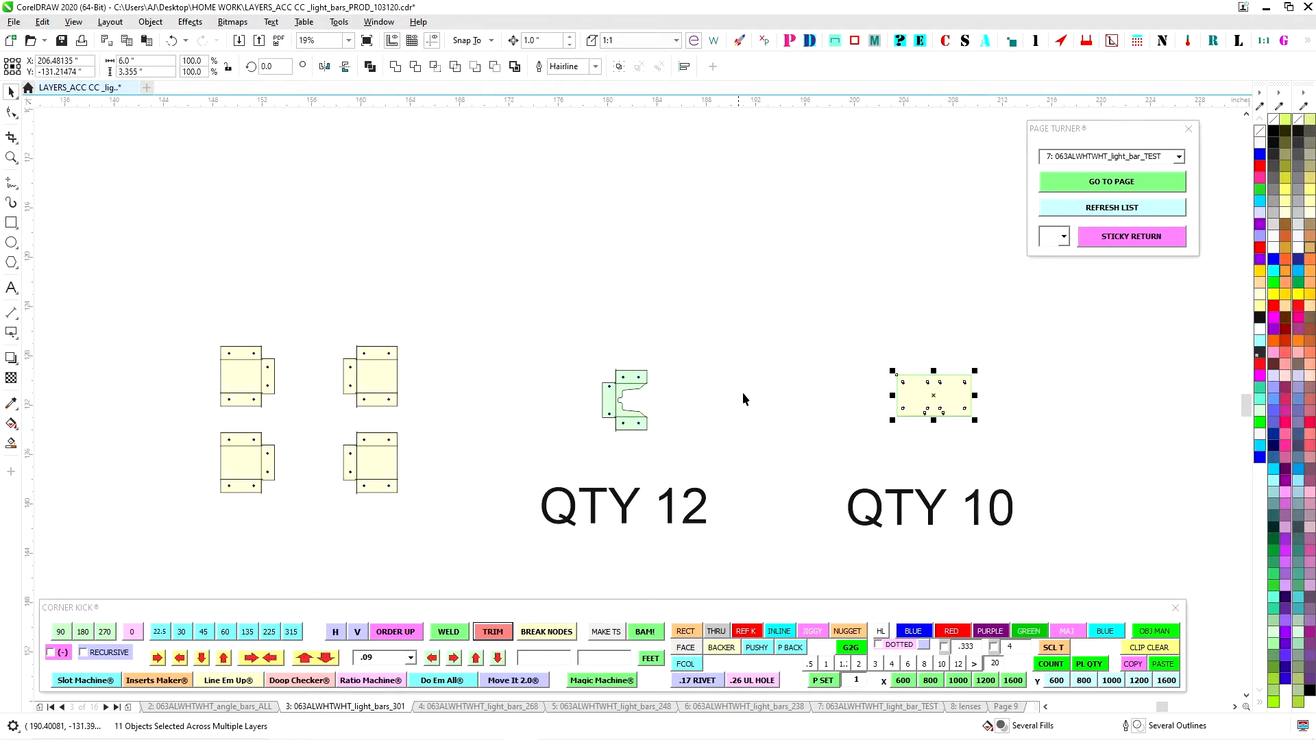
# - Check the small parts on the light_bars_268, 248 and 238 pages, selecting the QTY 5 plate on the 238 page
pyautogui.scroll(-1, 742, 391)
pyautogui.click(496, 707)
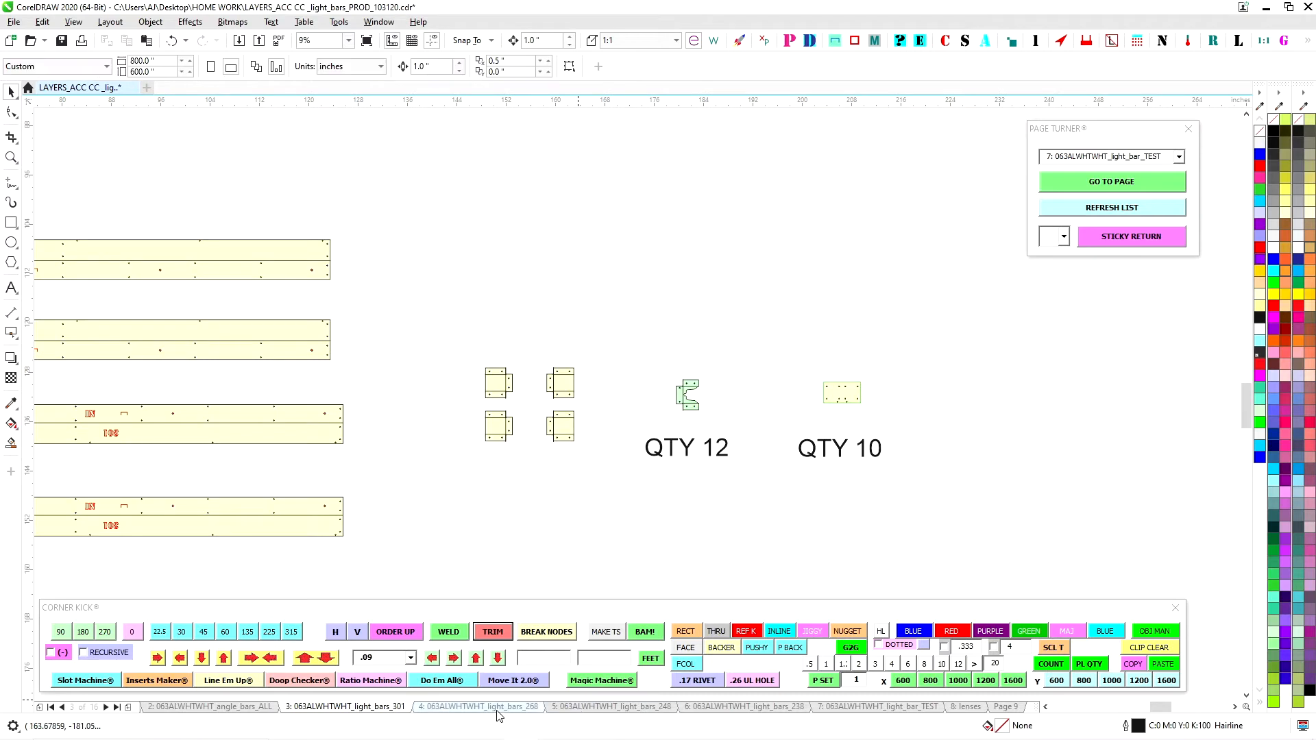
pyautogui.click(587, 711)
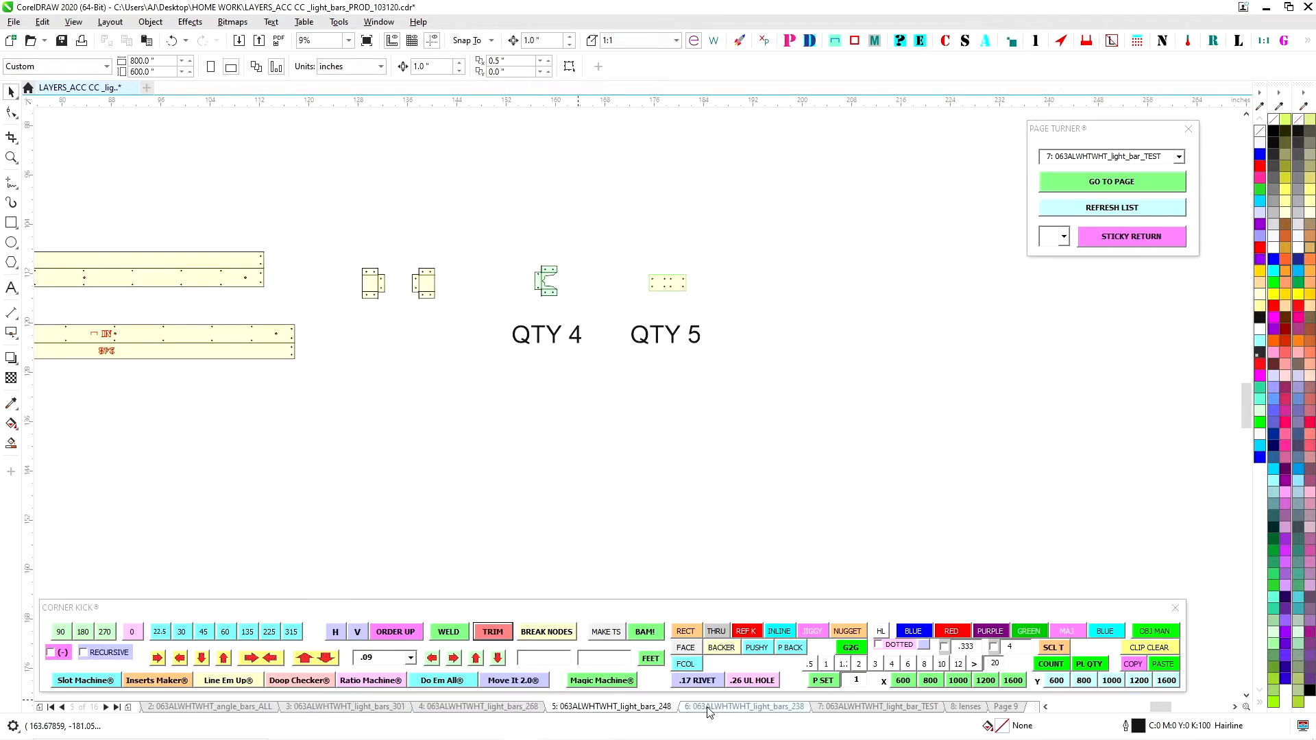
pyautogui.click(744, 708)
pyautogui.scroll(-1, 783, 494)
pyautogui.scroll(1, 696, 336)
pyautogui.moveTo(705, 334); pyautogui.dragTo(788, 397)
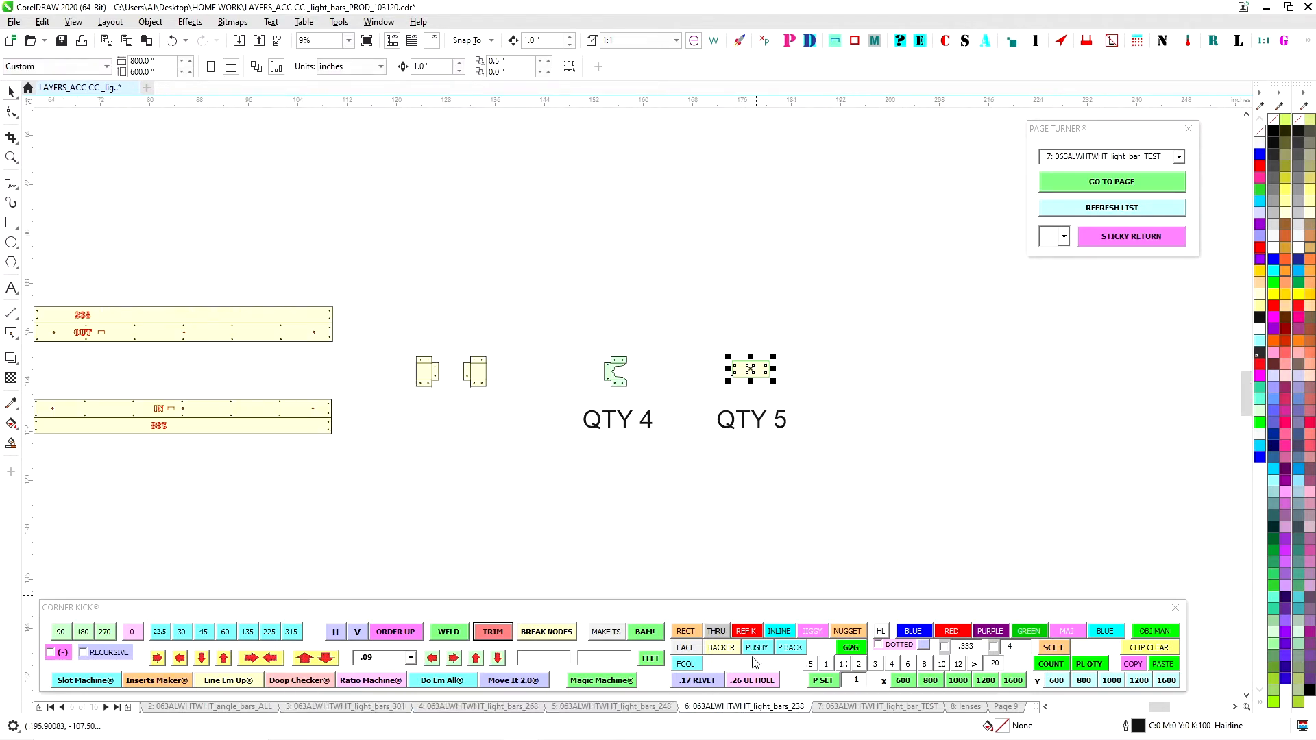
# - Go back through light_bars_248 to the light_bars_268 page and select the QTY 8 bracket
pyautogui.click(648, 710)
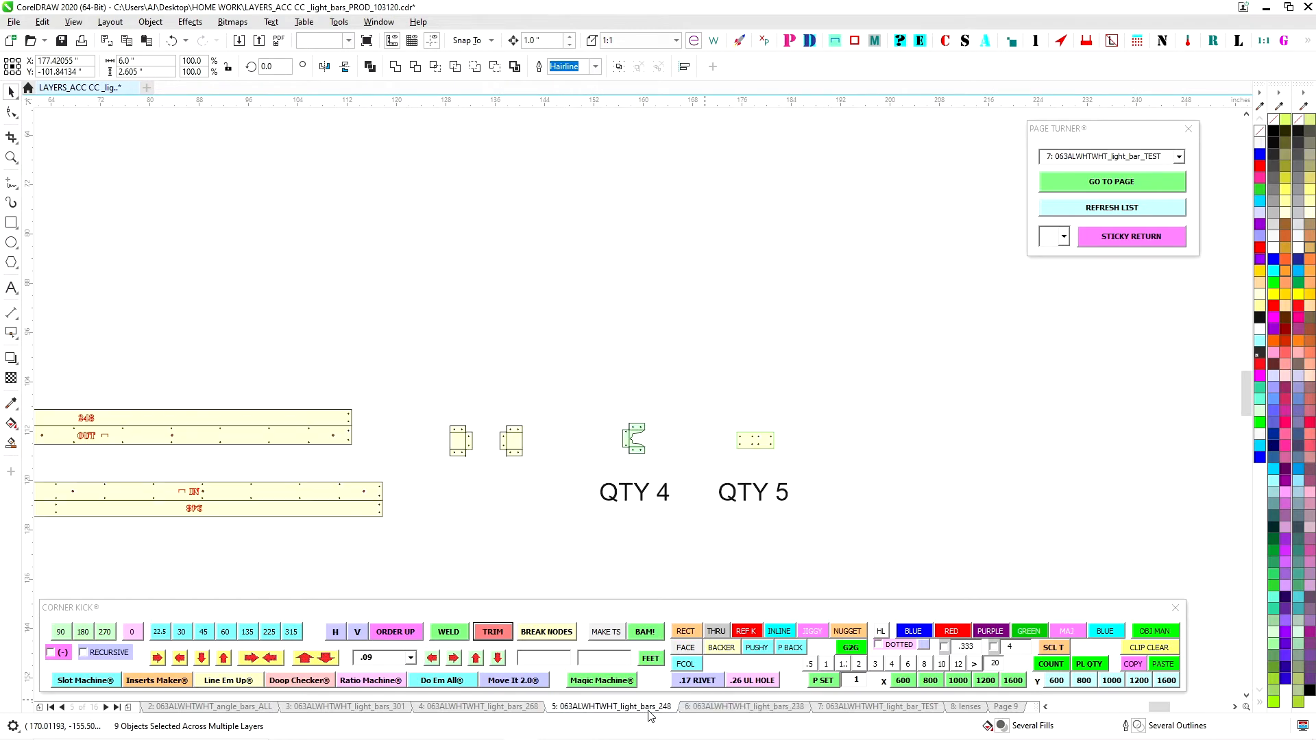
pyautogui.click(516, 709)
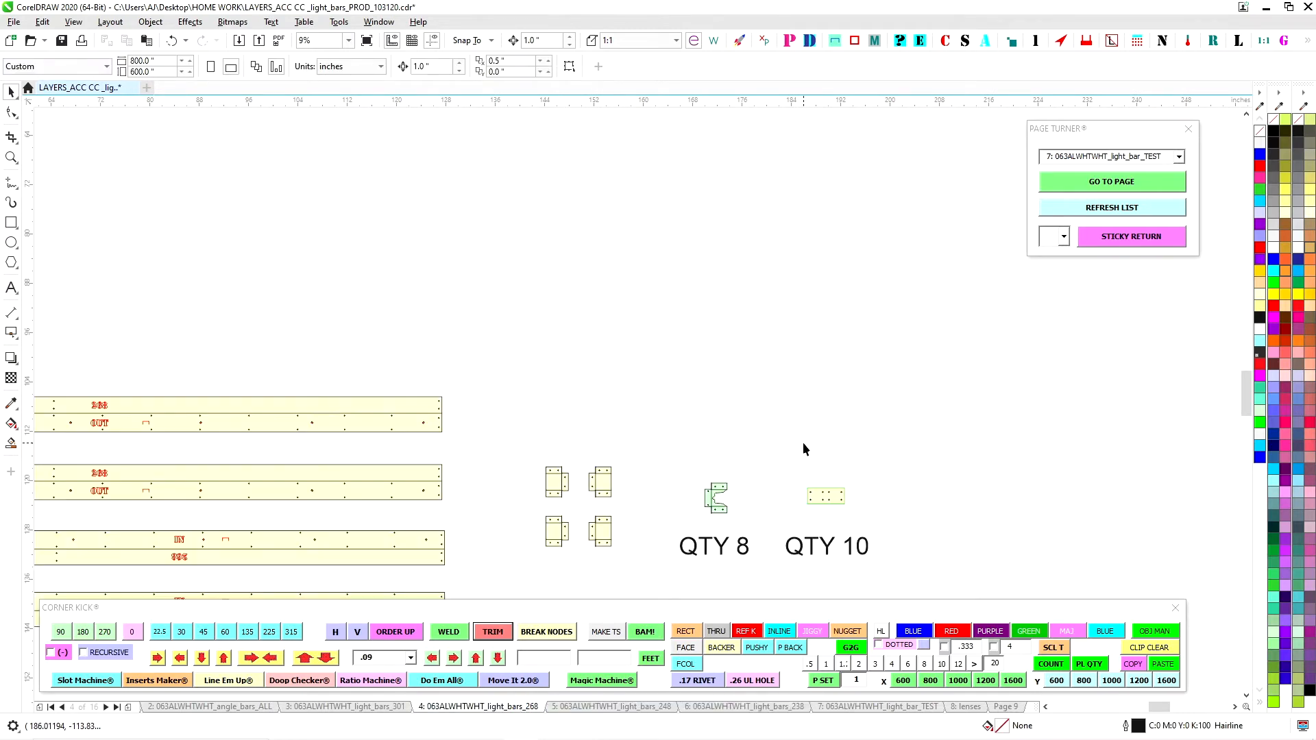
pyautogui.moveTo(820, 489); pyautogui.dragTo(653, 402)
pyautogui.moveTo(598, 470); pyautogui.dragTo(857, 437)
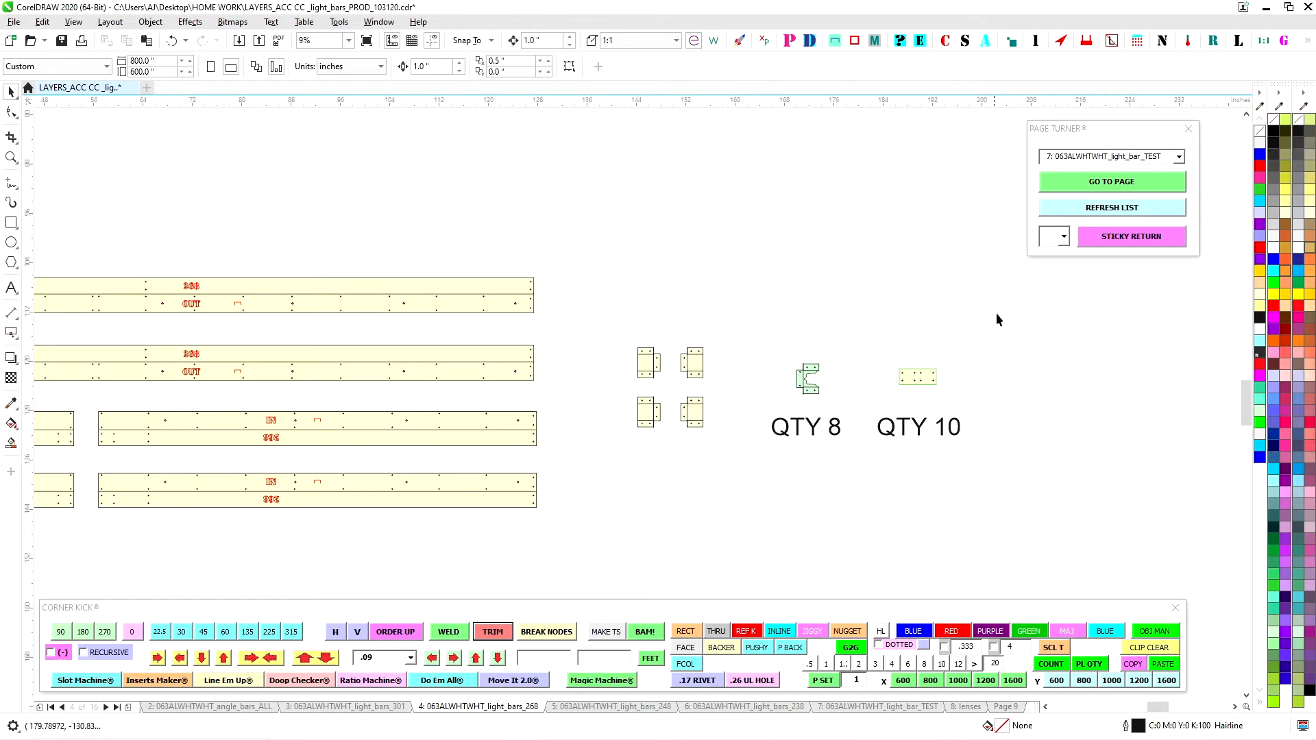
pyautogui.scroll(1, 797, 390)
pyautogui.moveTo(782, 328); pyautogui.dragTo(861, 420)
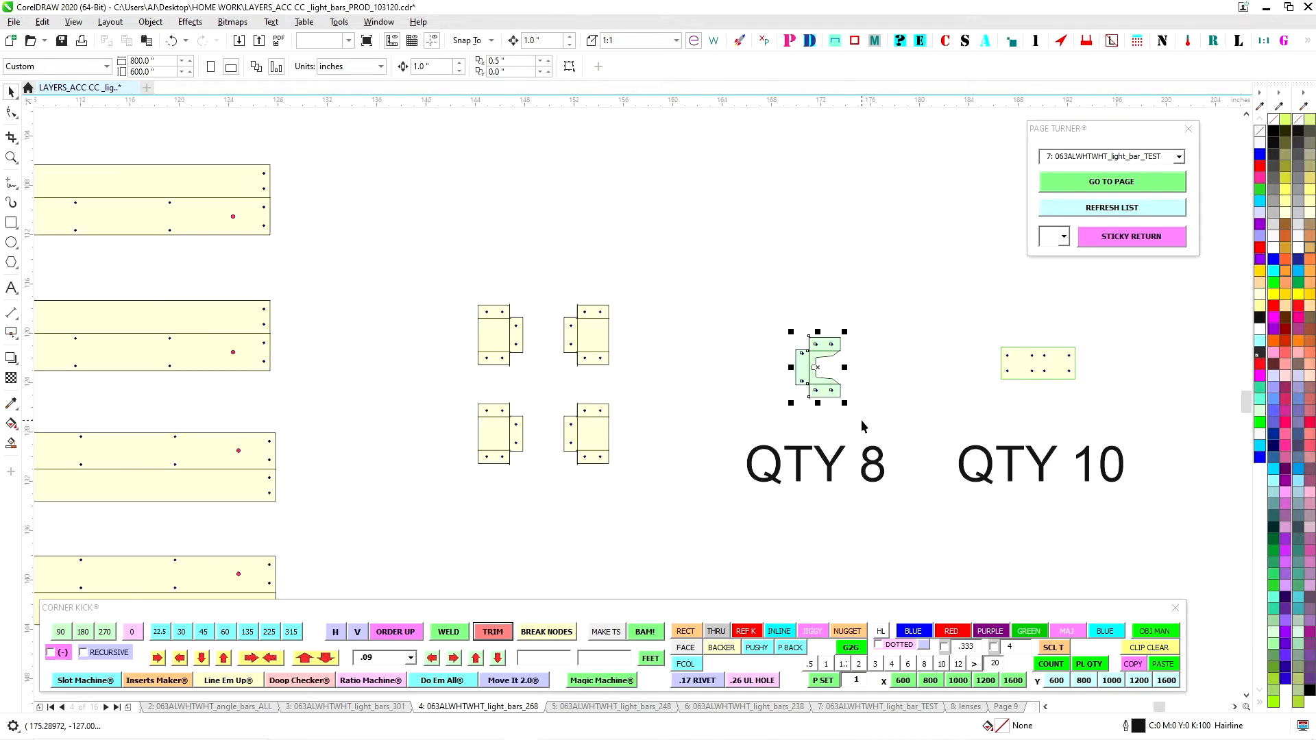
# - Select the four yellow brackets and the QTY 10 plate on the light_bars_268 page, and check the parts on the 248 and 238 pages
pyautogui.moveTo(429, 270); pyautogui.dragTo(679, 474)
pyautogui.moveTo(916, 347); pyautogui.dragTo(1097, 392)
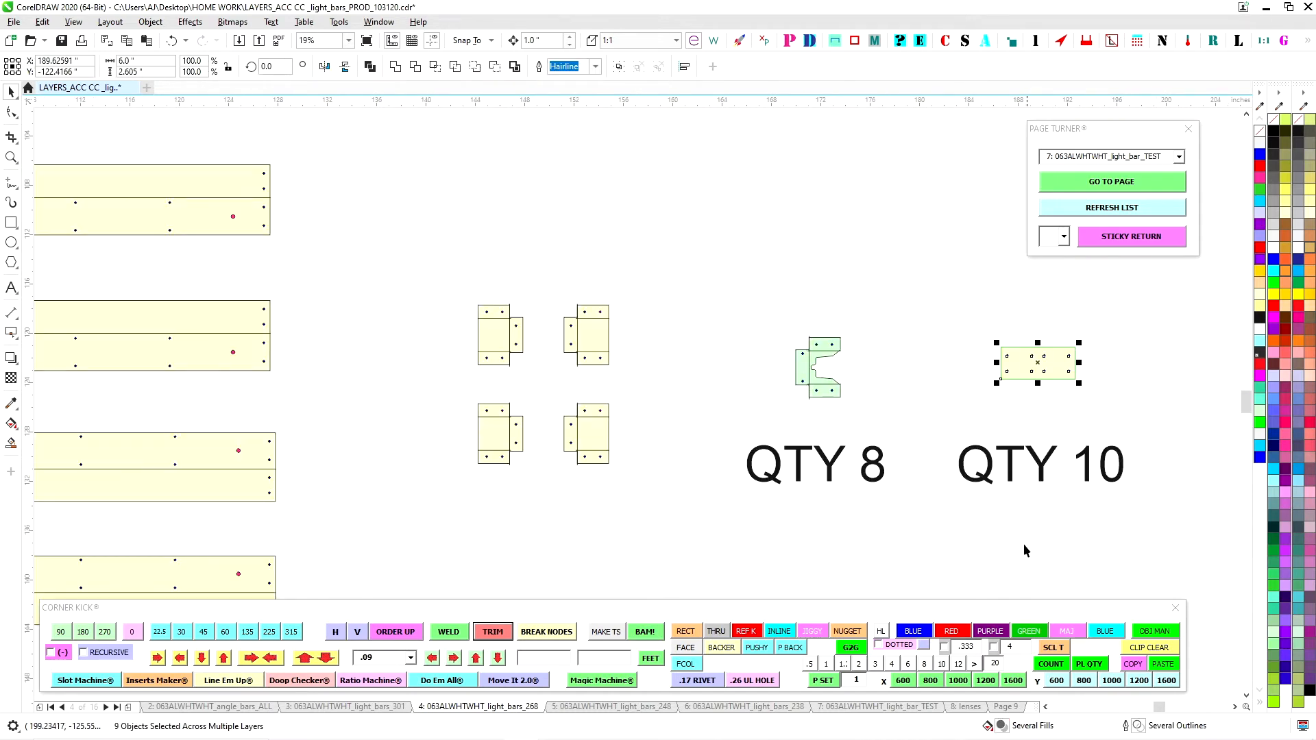
pyautogui.click(611, 707)
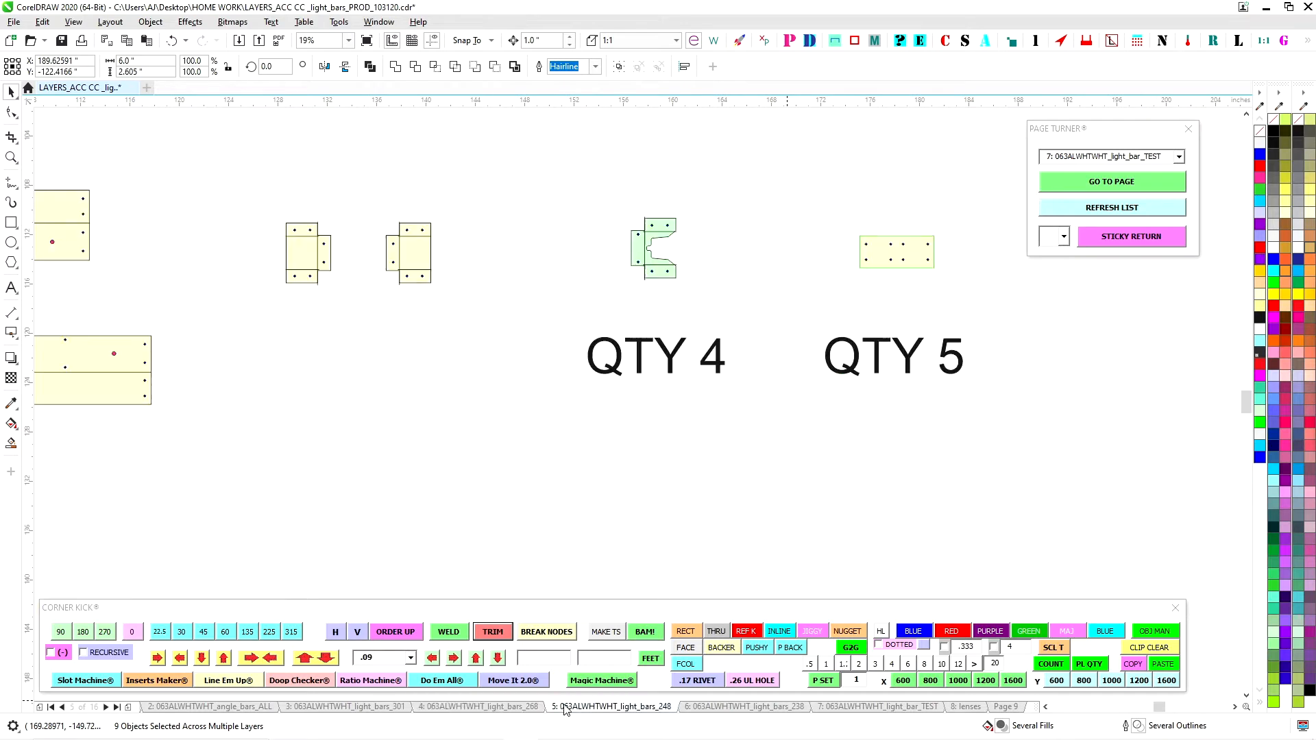
pyautogui.click(692, 706)
pyautogui.scroll(-2, 767, 494)
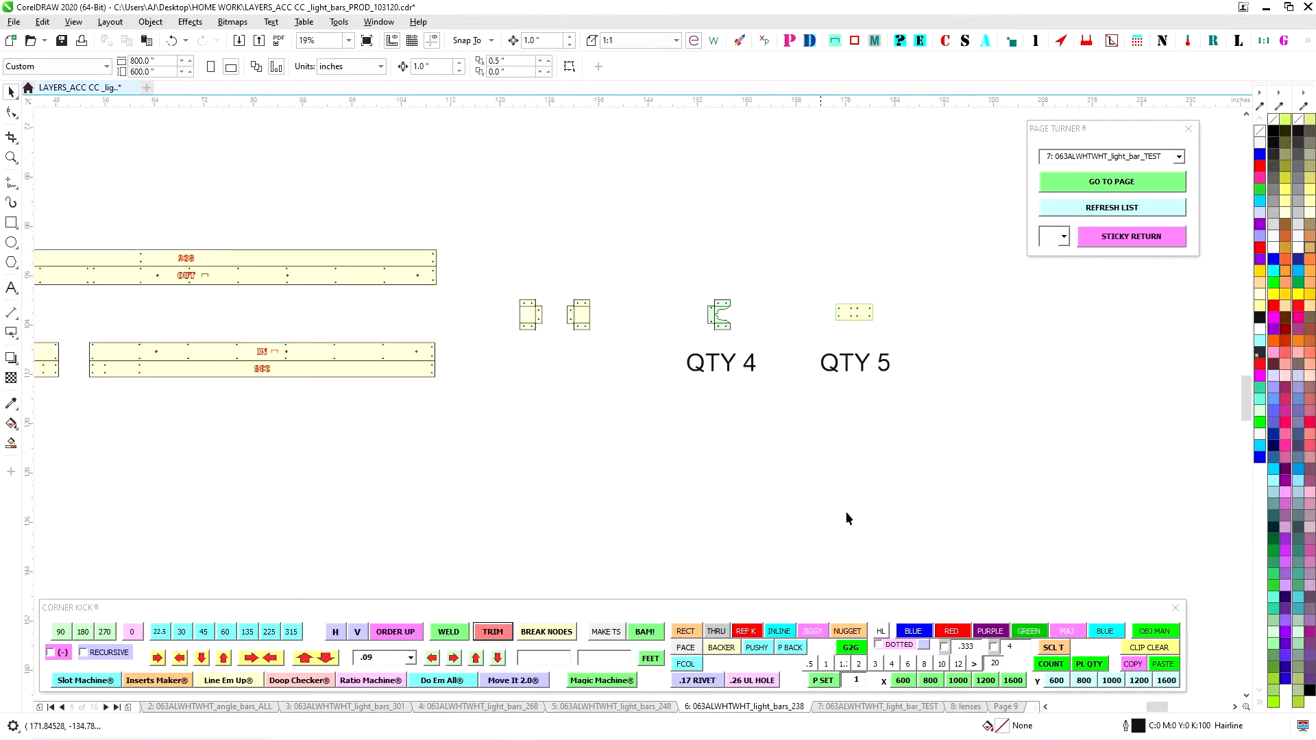
# - Reopen the light_bars_301 page, review its panels and brackets, and select a red hole along the upper edge of the first-row OUT panel
pyautogui.click(346, 706)
pyautogui.scroll(2, 592, 395)
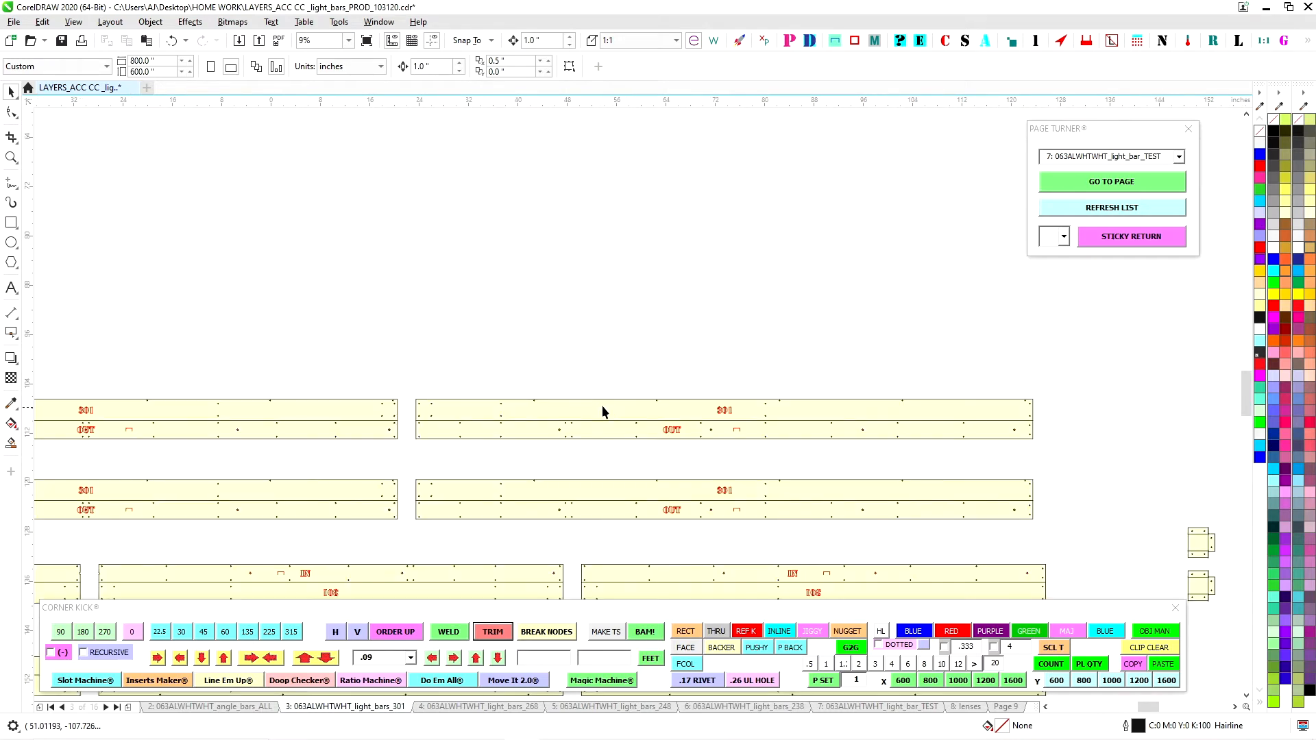
pyautogui.scroll(1, 474, 353)
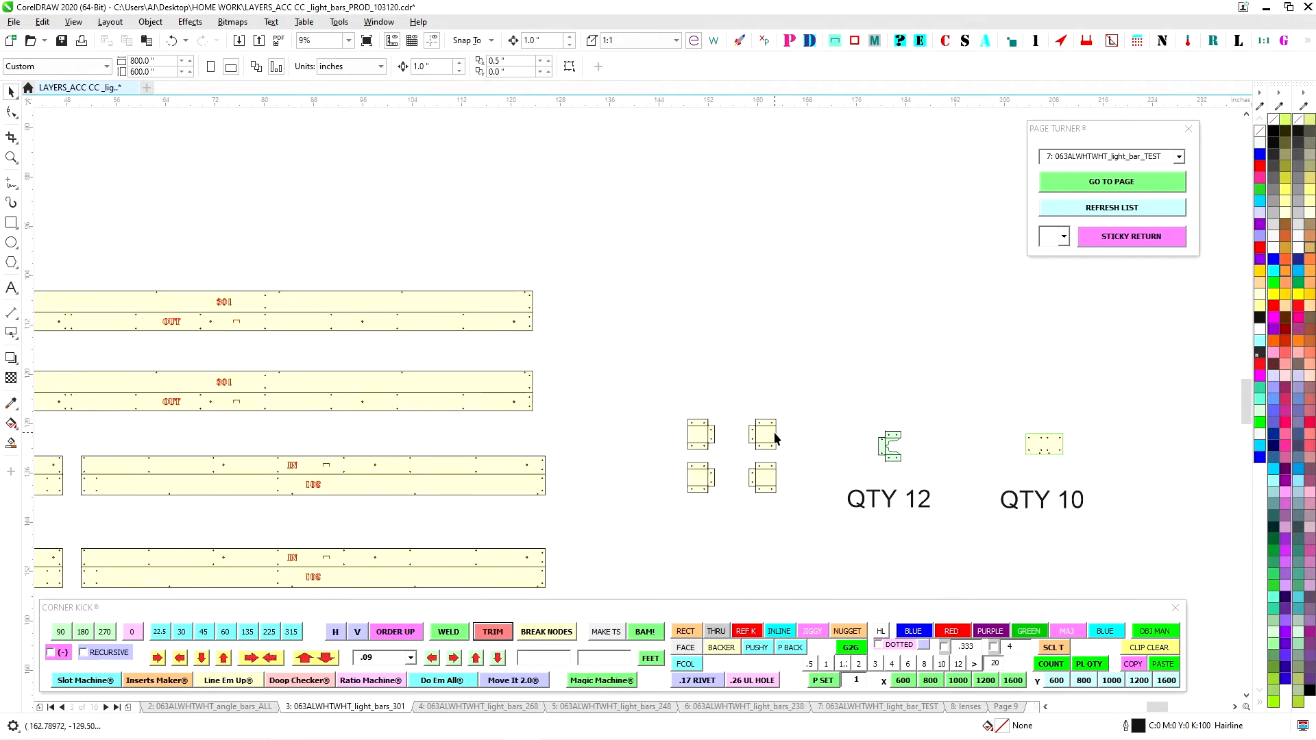
pyautogui.scroll(2, 706, 394)
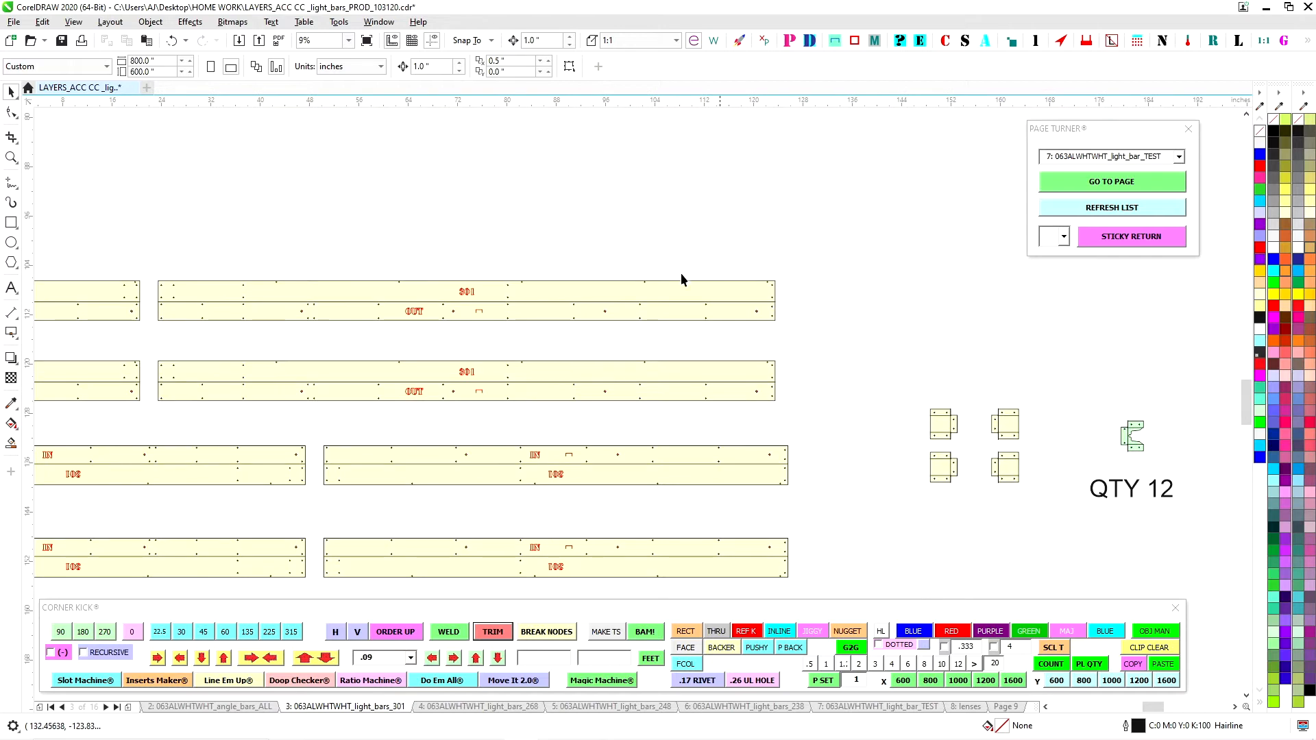
pyautogui.scroll(2, 699, 291)
pyautogui.scroll(1, 645, 284)
pyautogui.click(620, 317)
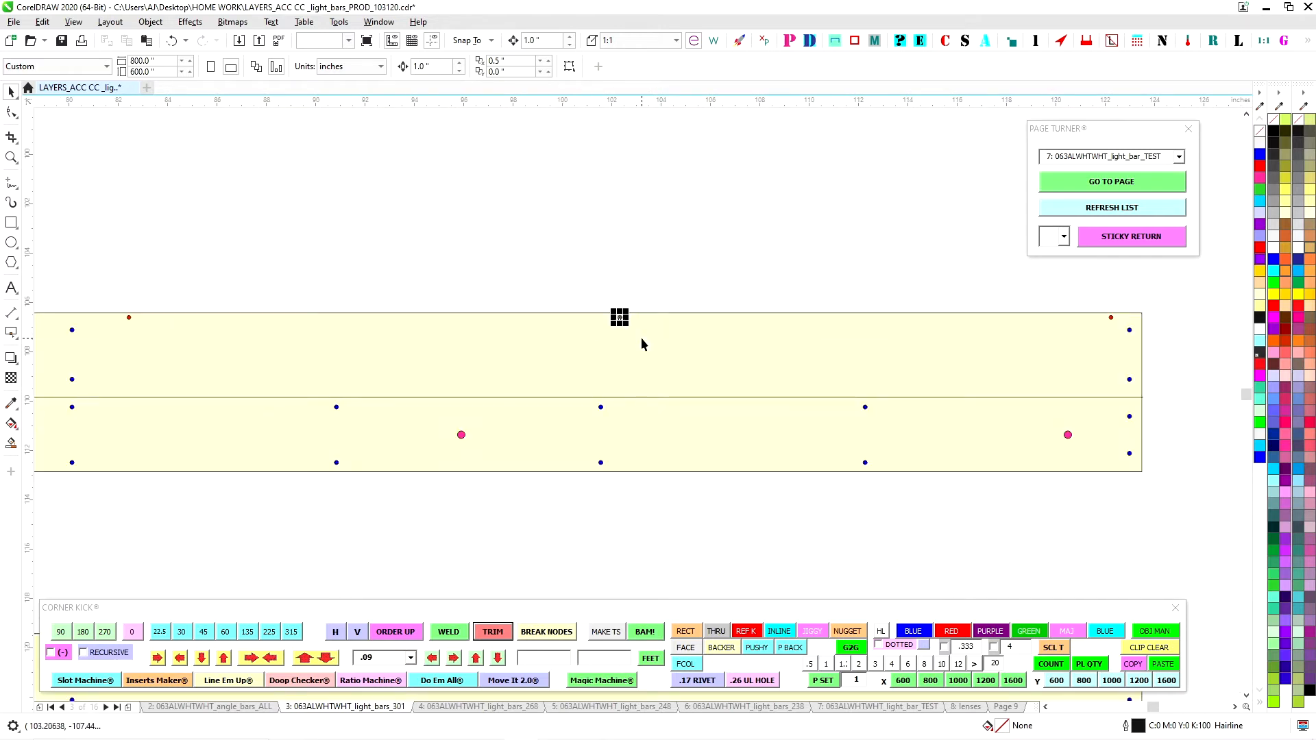
# - Inspect the red edge holes on the 301 OUT panels and select the matching one on the second-row OUT panel
pyautogui.moveTo(693, 270); pyautogui.dragTo(723, 268)
pyautogui.scroll(-2, 722, 269)
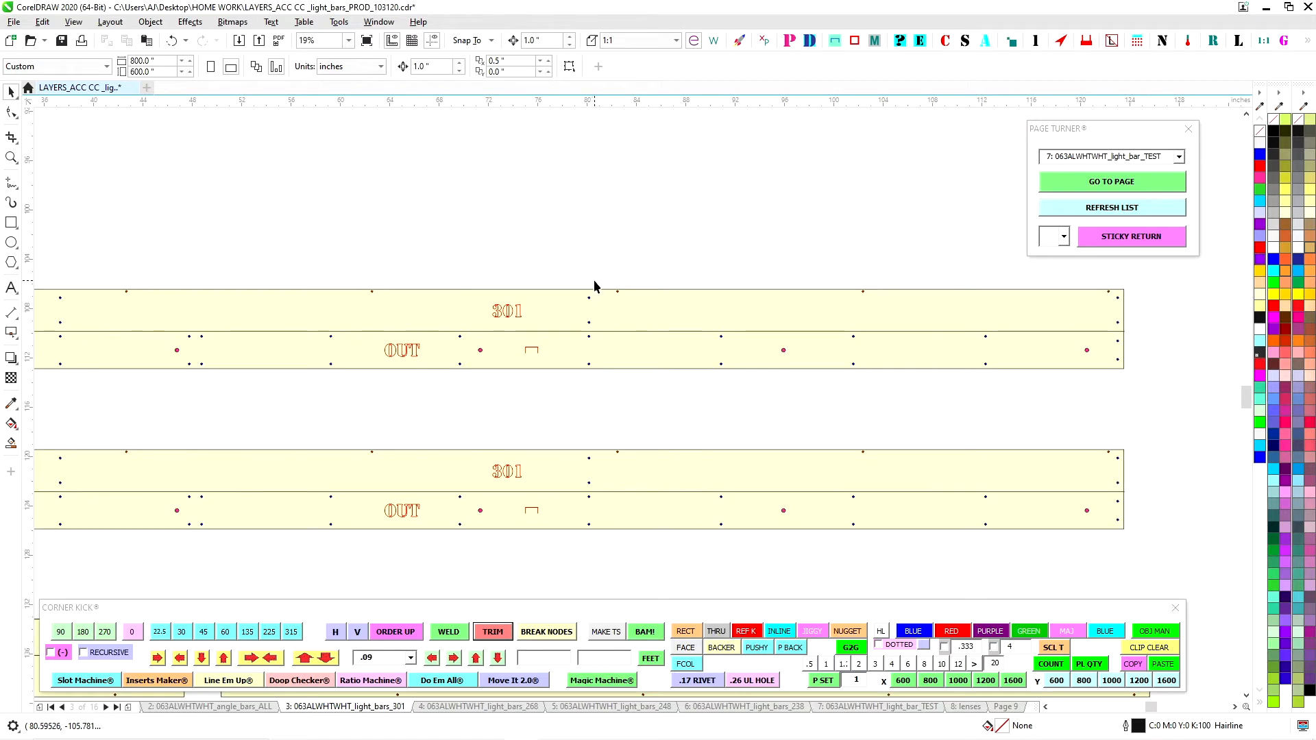
pyautogui.hscroll(-5, 596, 286)
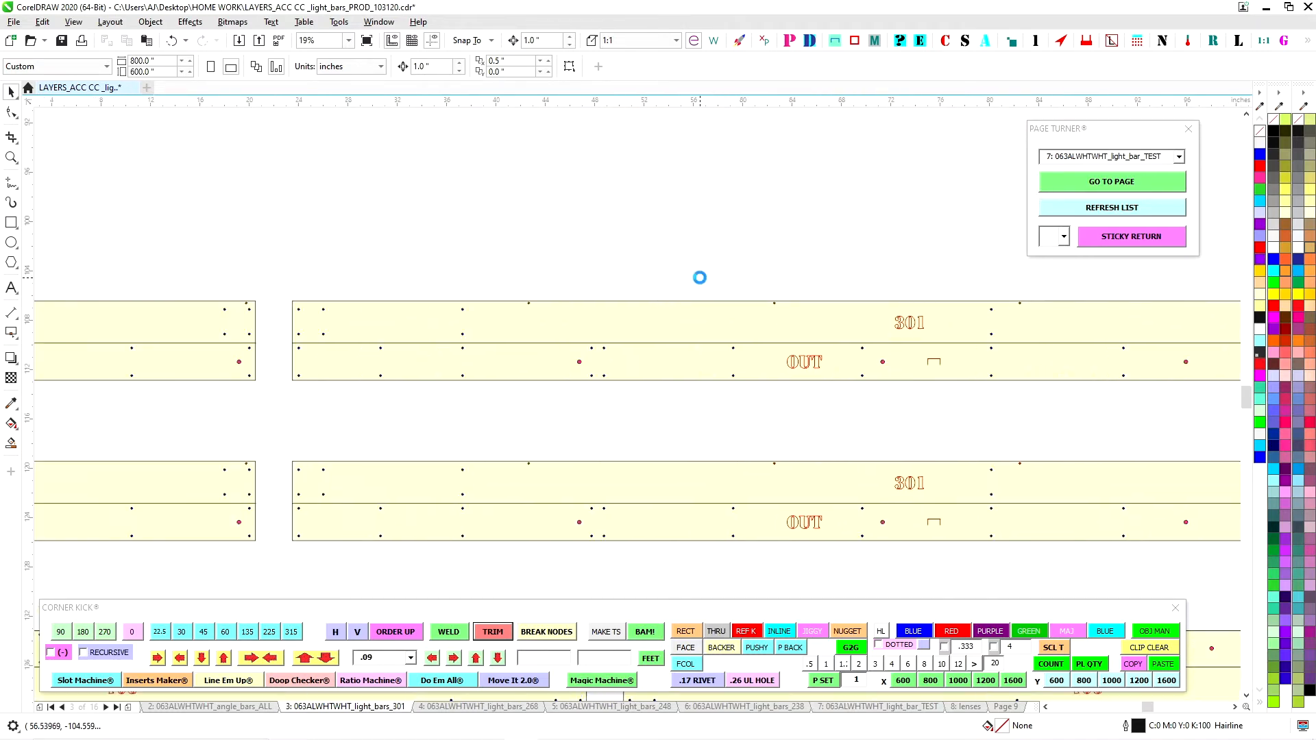
pyautogui.scroll(2, 530, 306)
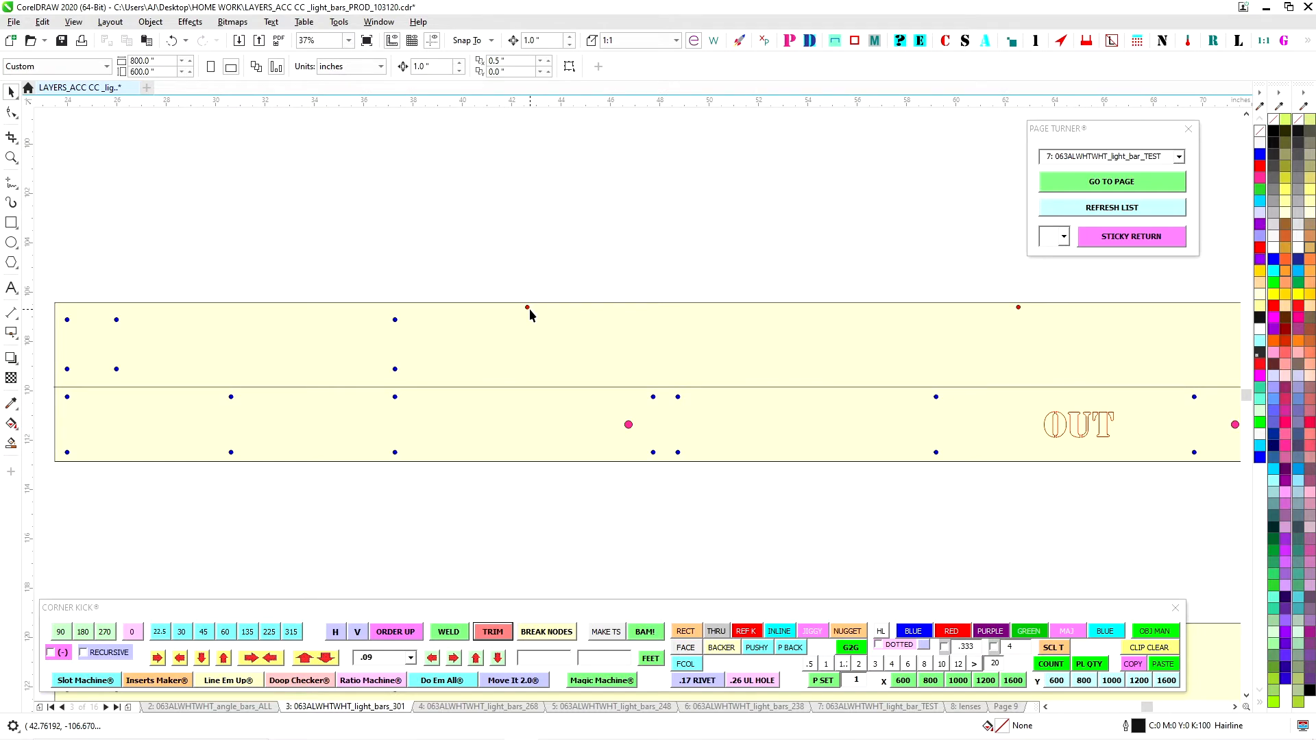
pyautogui.scroll(2, 529, 309)
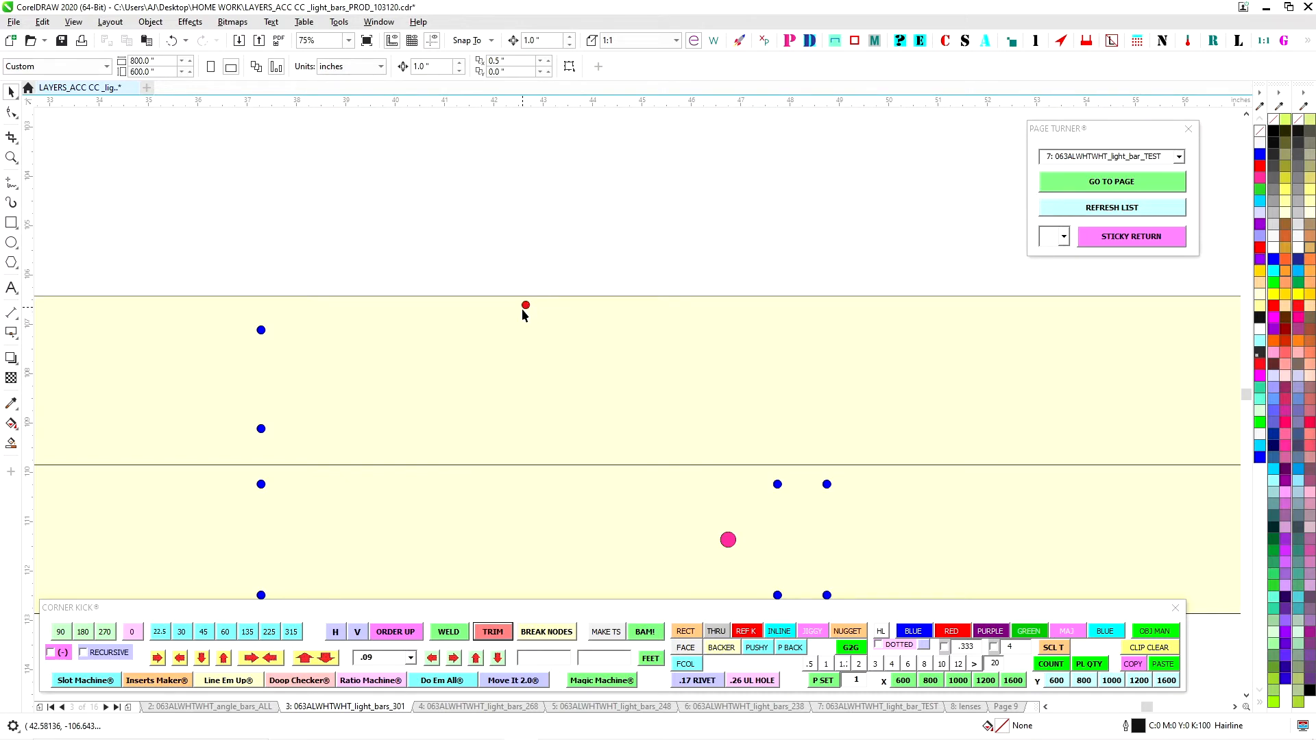
pyautogui.scroll(-2, 527, 306)
pyautogui.scroll(2, 533, 323)
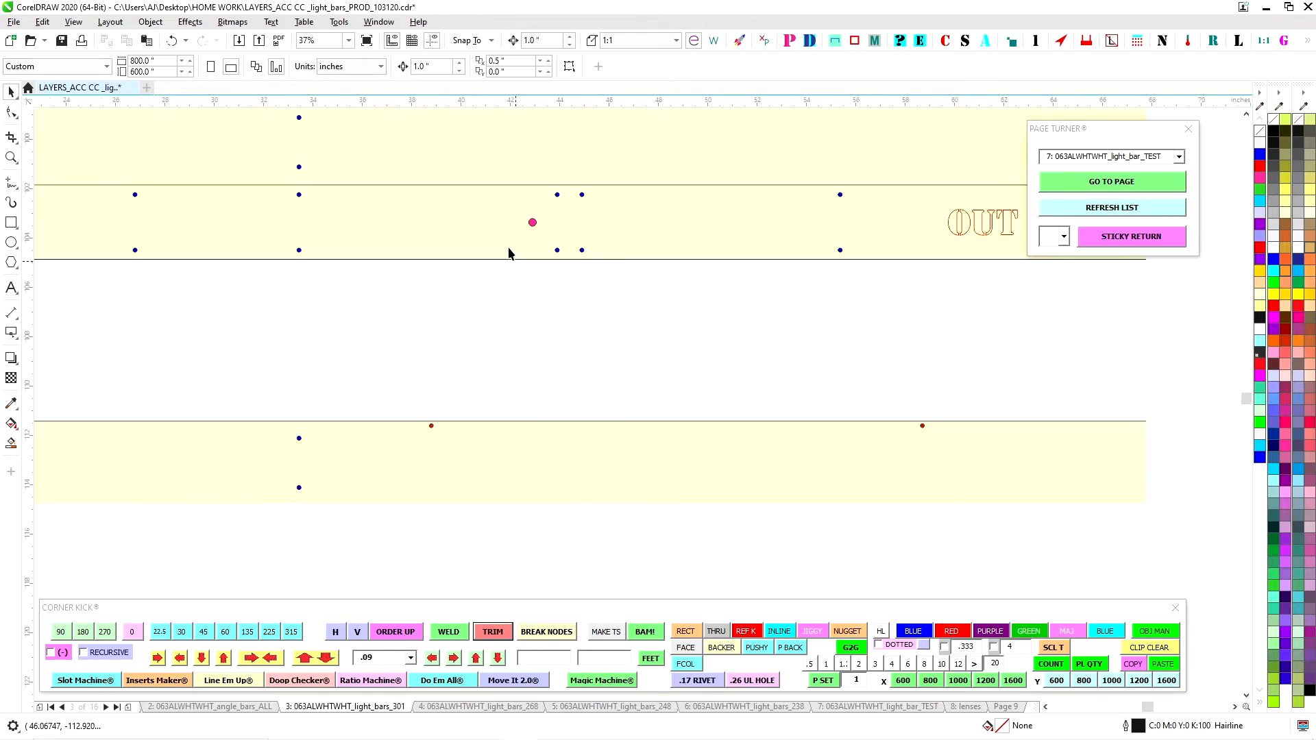
pyautogui.click(431, 417)
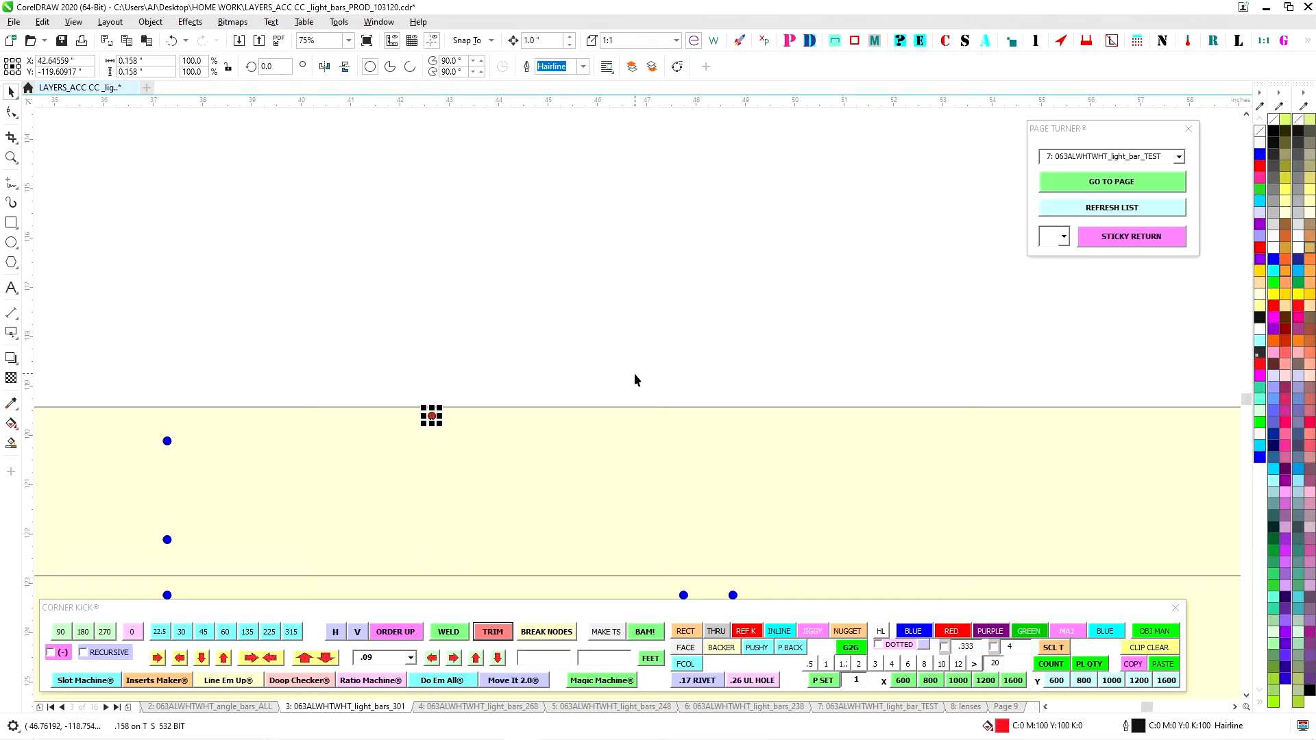
# - Compare the red hole positions near the 301 marking on the first-row OUT panel with the other panels, and clear the selection
pyautogui.scroll(-2, 634, 370)
pyautogui.scroll(-4, 692, 382)
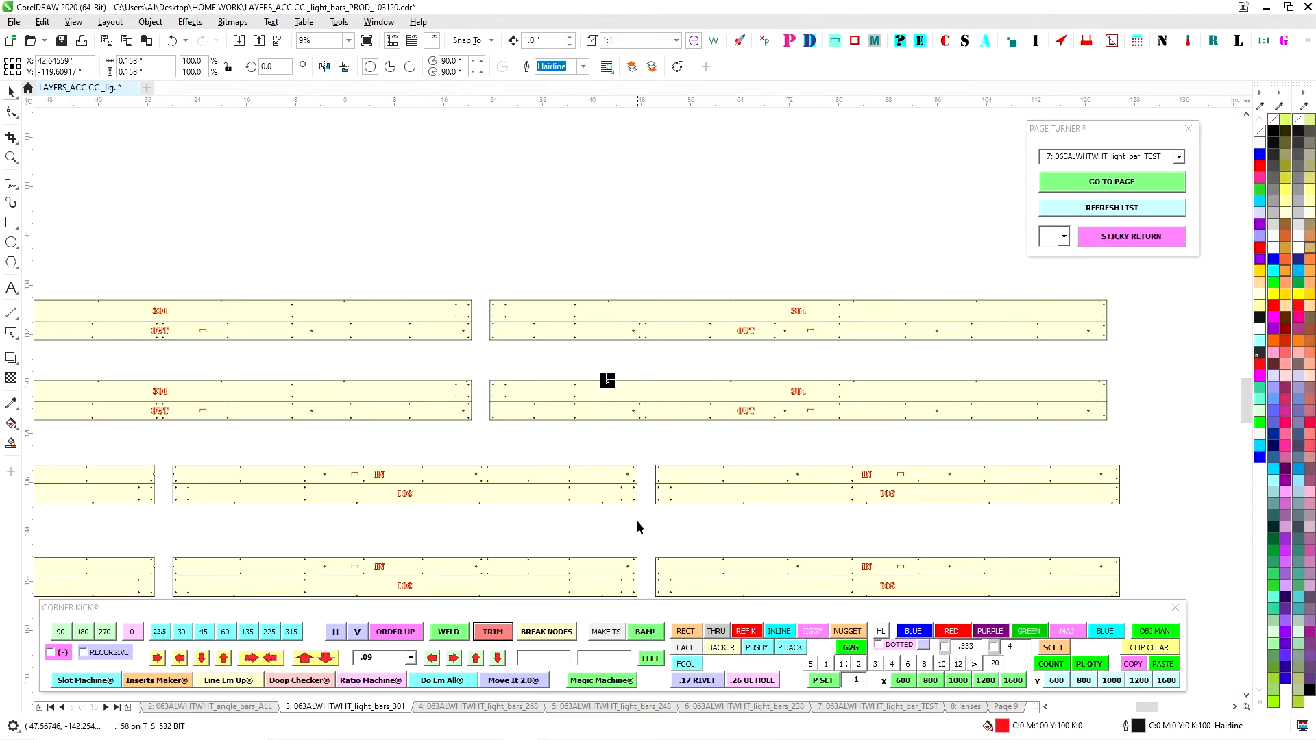
pyautogui.scroll(2, 610, 292)
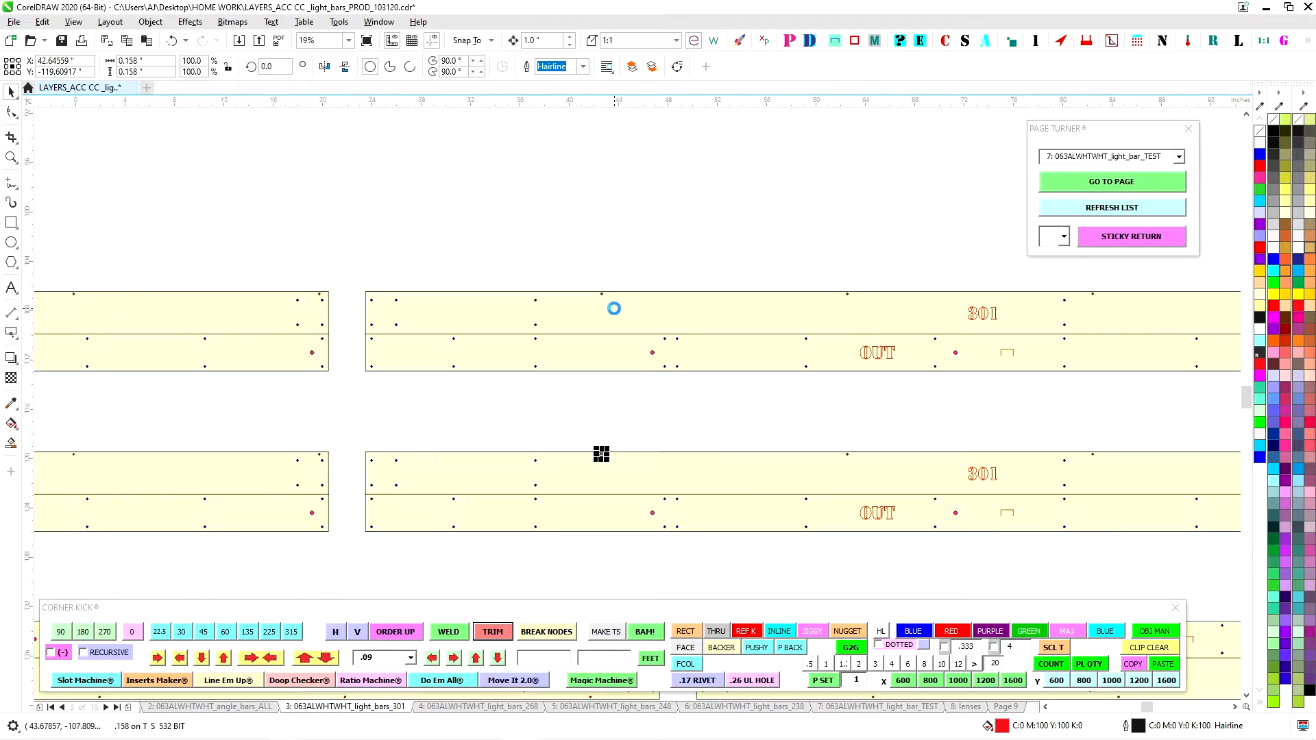
pyautogui.scroll(4, 589, 309)
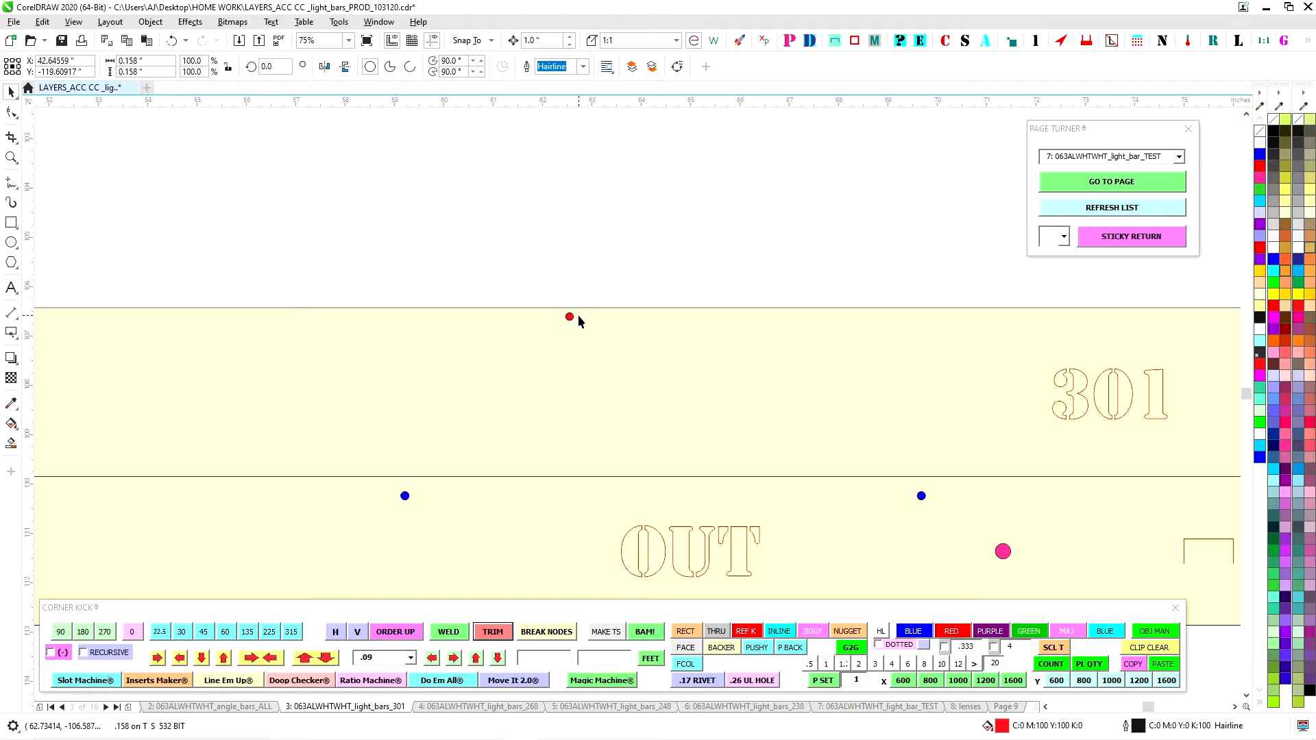
pyautogui.scroll(-4, 578, 316)
pyautogui.scroll(4, 580, 316)
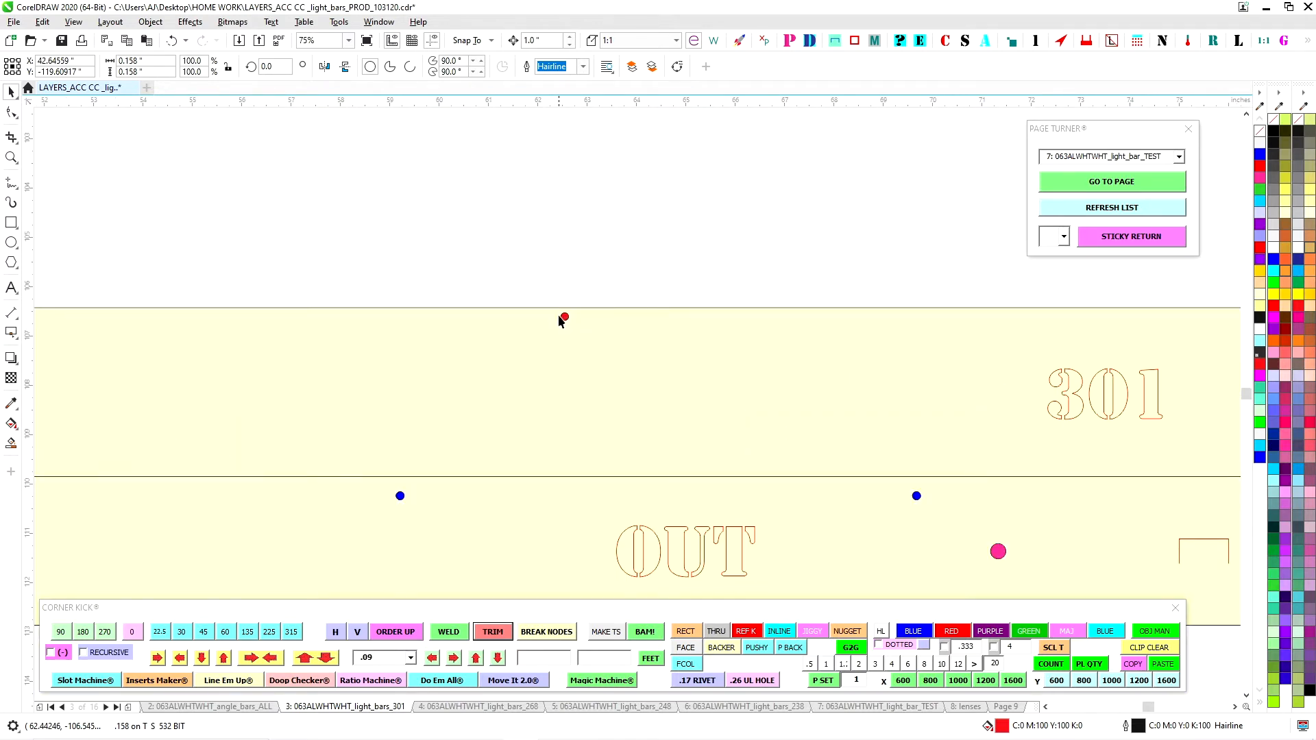
pyautogui.scroll(-2, 564, 320)
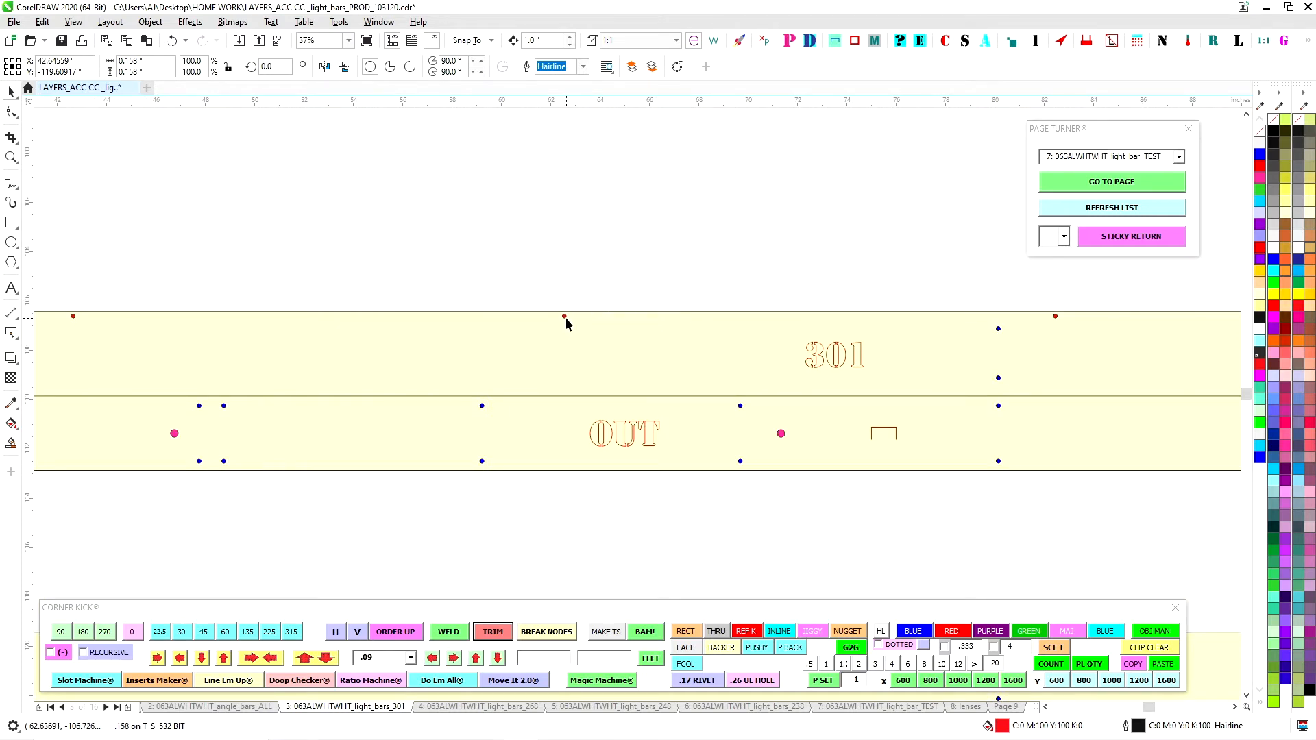
pyautogui.scroll(-4, 565, 319)
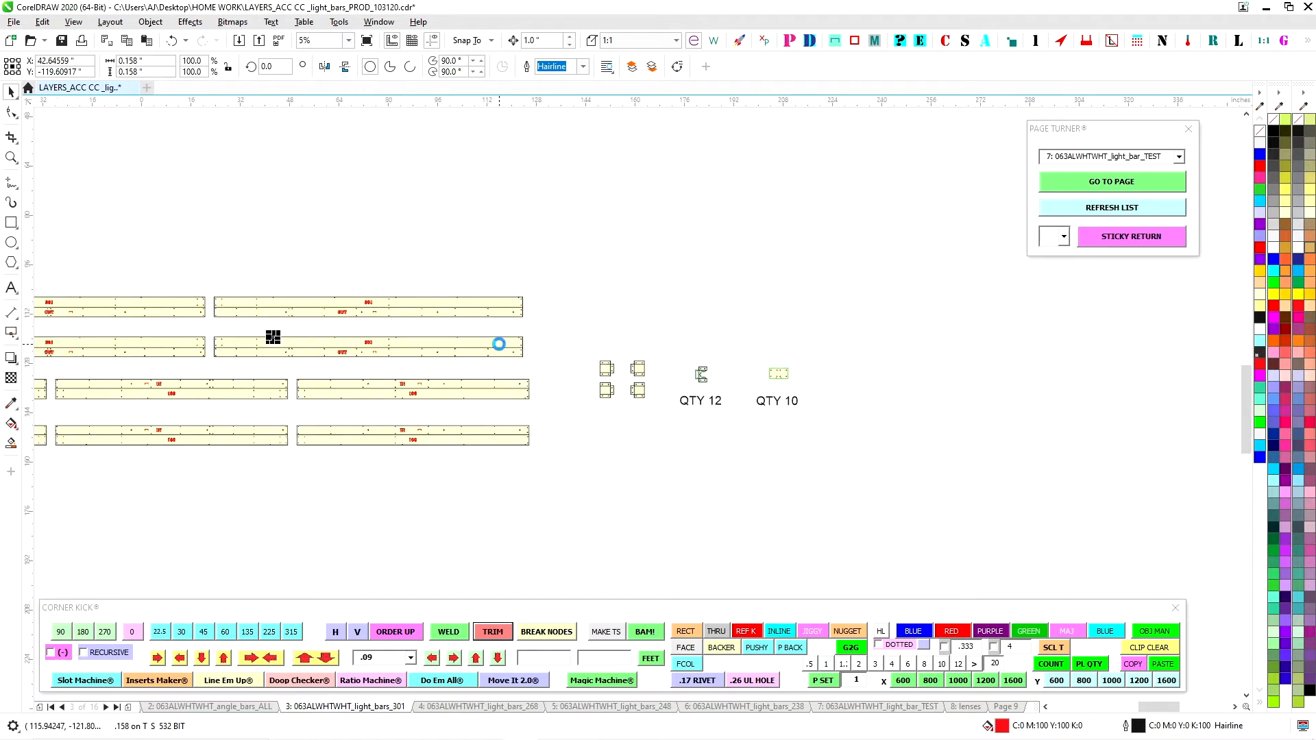
pyautogui.click(610, 450)
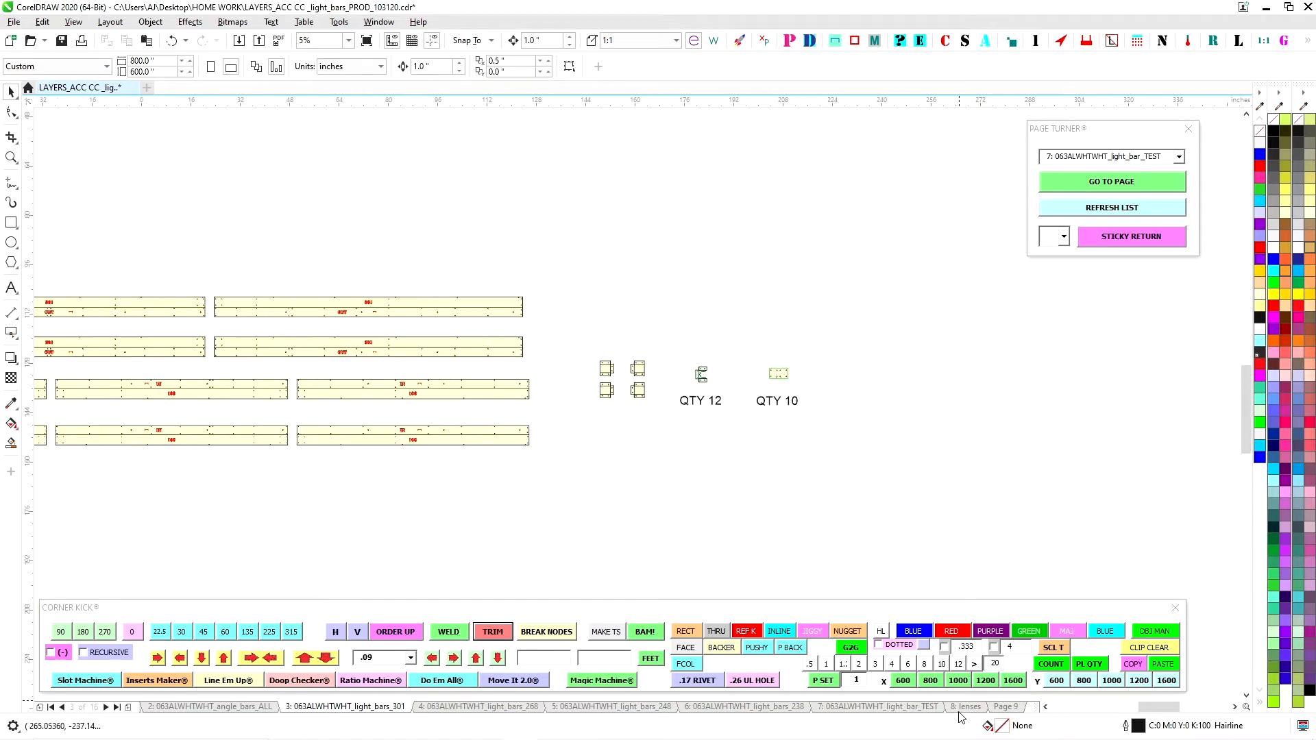
# - Look at Page 9 and go to page 13: 301 with the page turner
pyautogui.click(1002, 707)
pyautogui.scroll(-2, 624, 449)
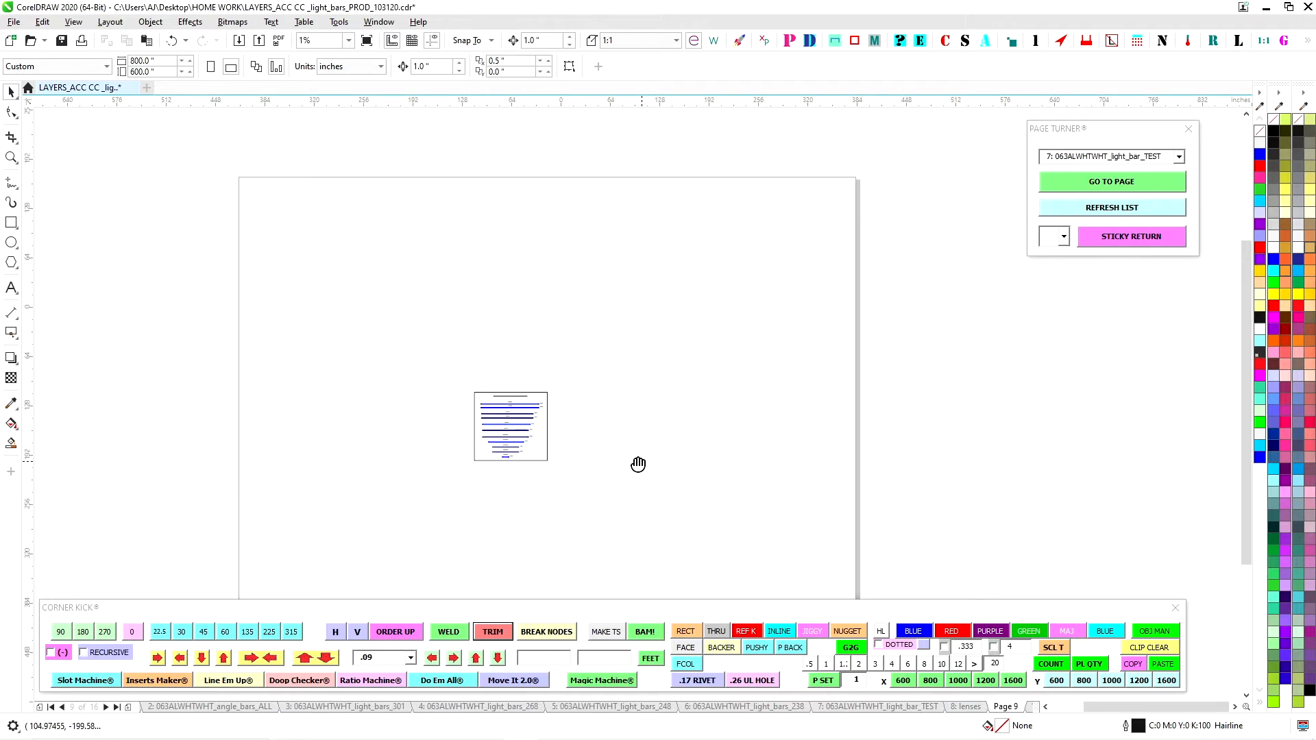
pyautogui.click(1179, 157)
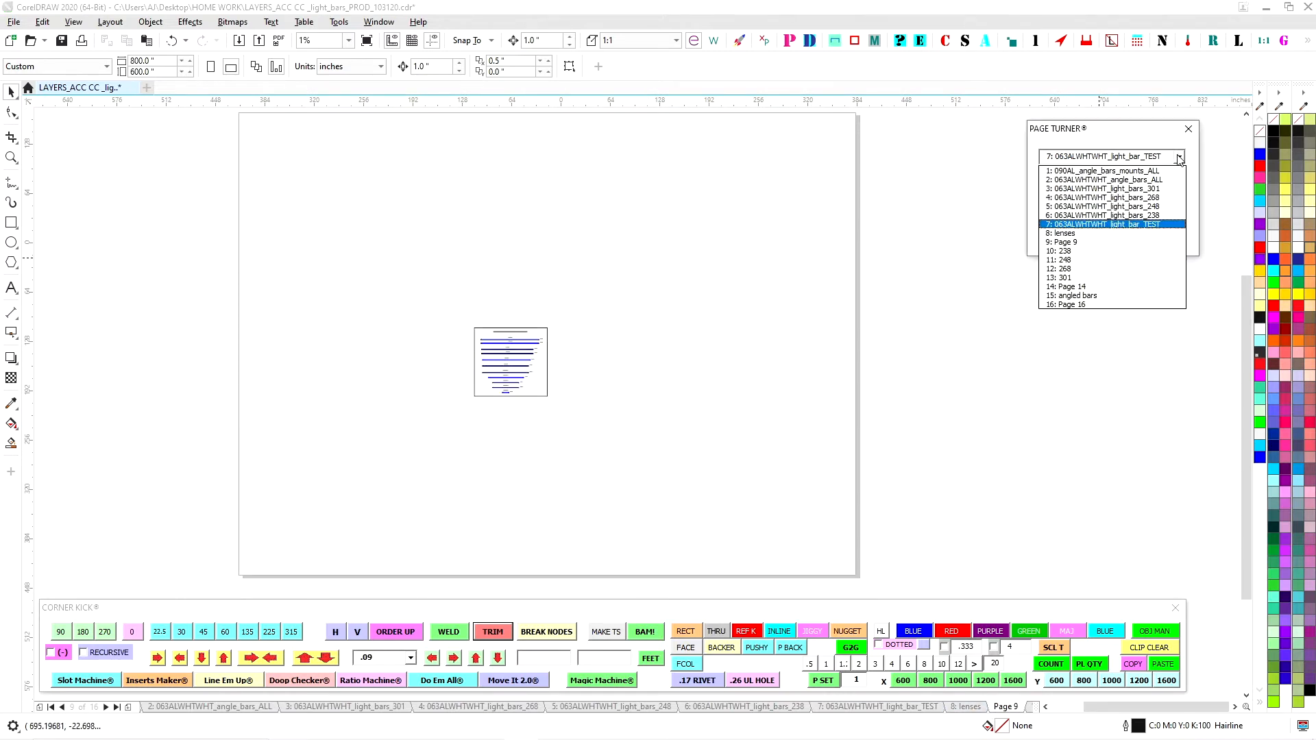
pyautogui.click(1123, 278)
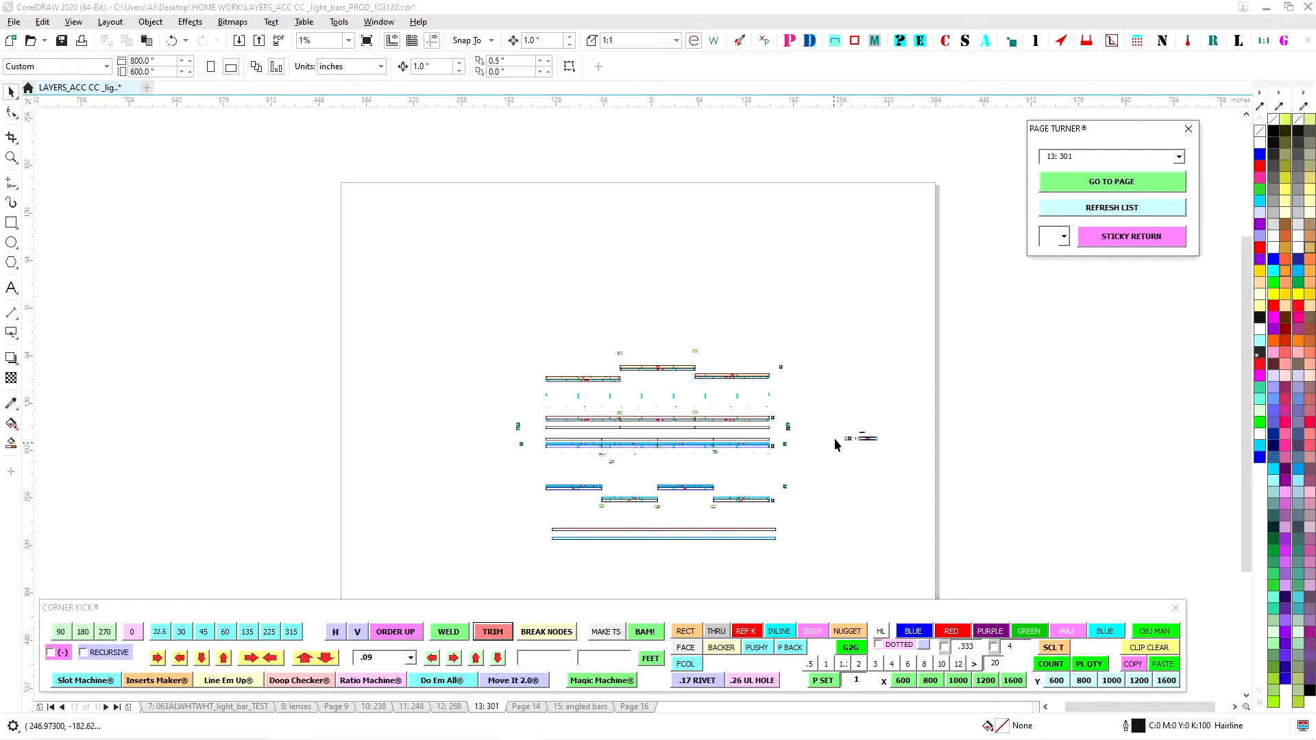
# - Find the light bar cross-section below the yellow bracket and select the thin blue strip beside its retainer clip
pyautogui.scroll(3, 833, 438)
pyautogui.scroll(6, 617, 422)
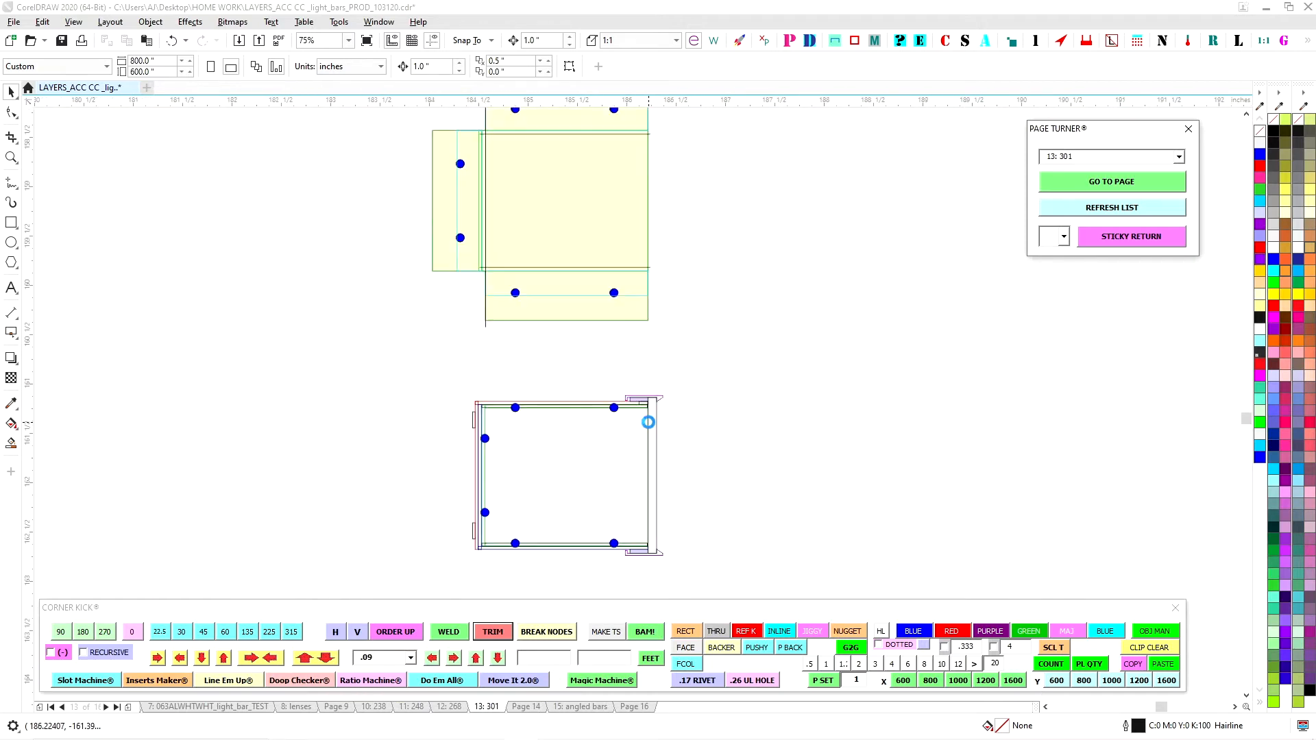
pyautogui.click(626, 345)
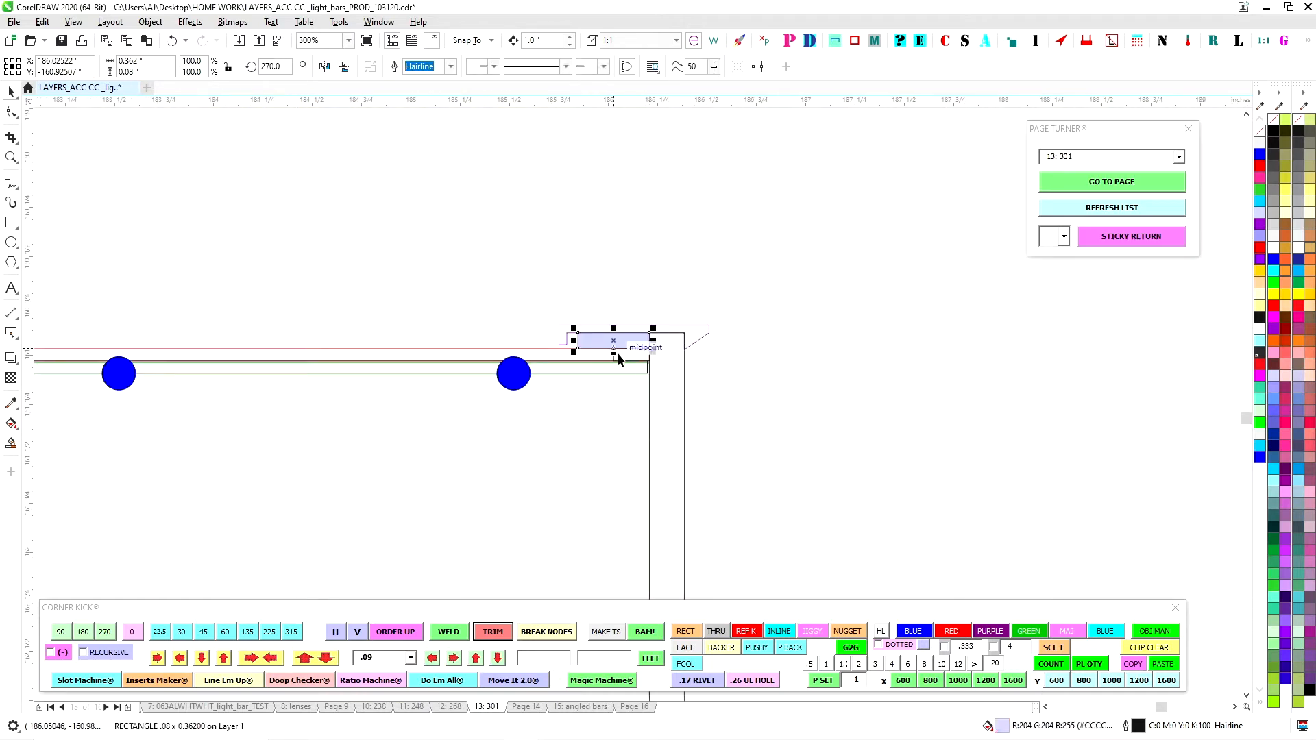
# - Rotate the entire light bar cross-section 90 degrees so its cover faces up, and deselect it
pyautogui.scroll(-4, 689, 265)
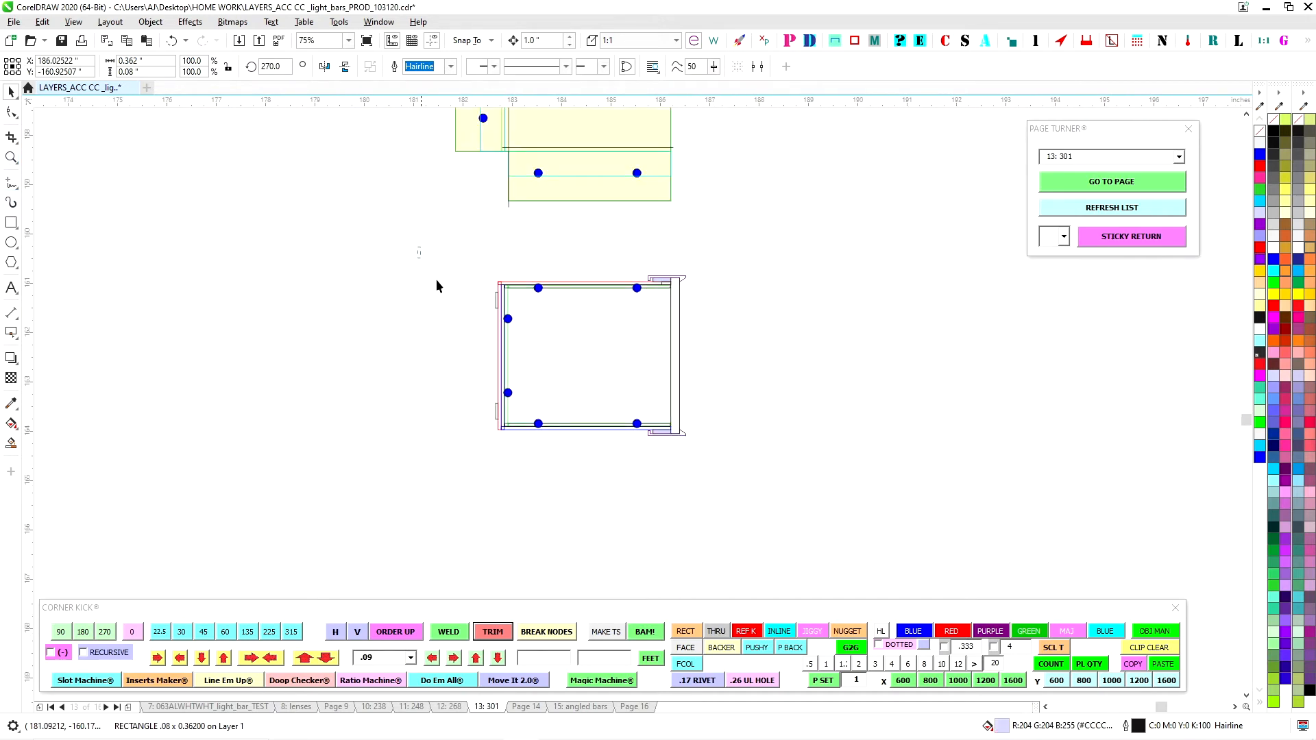
pyautogui.moveTo(418, 251); pyautogui.dragTo(848, 505)
pyautogui.click(61, 631)
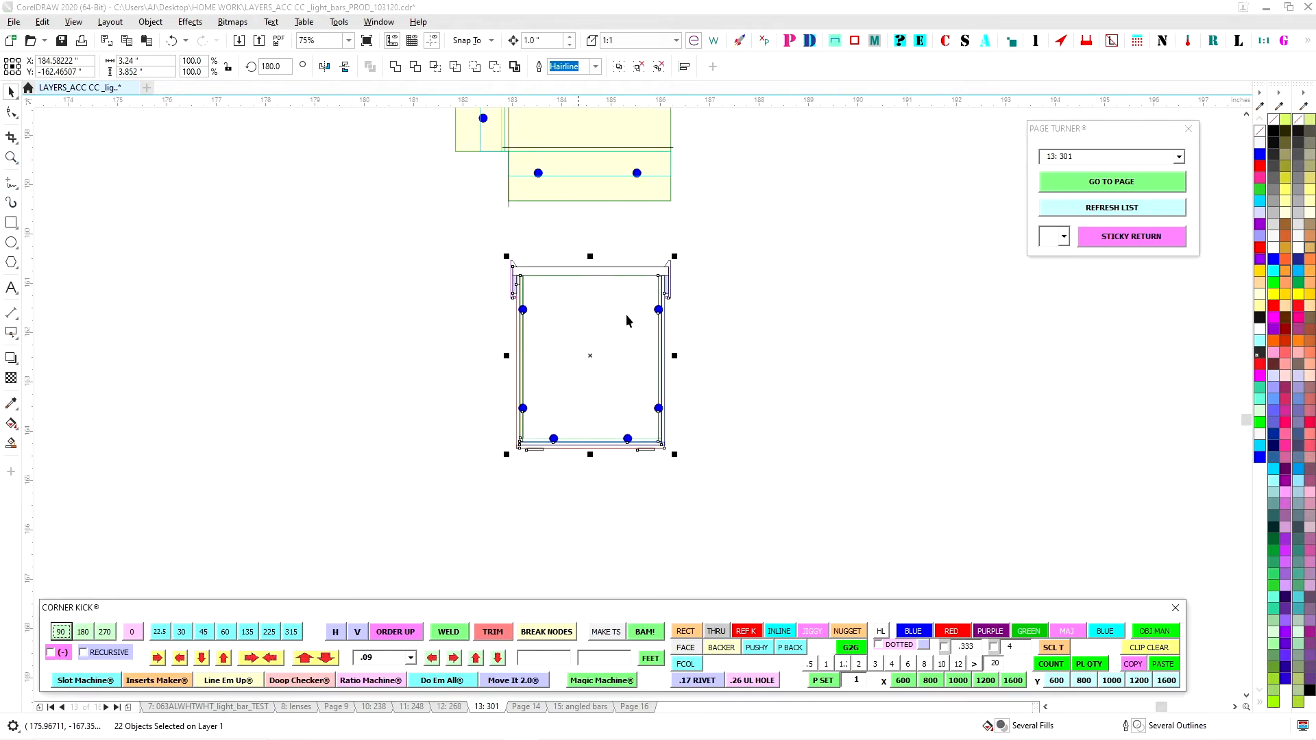
pyautogui.scroll(2, 732, 251)
pyautogui.scroll(3, 214, 307)
pyautogui.scroll(-2, 919, 377)
pyautogui.press('Escape')
pyautogui.moveTo(827, 379); pyautogui.dragTo(383, 355)
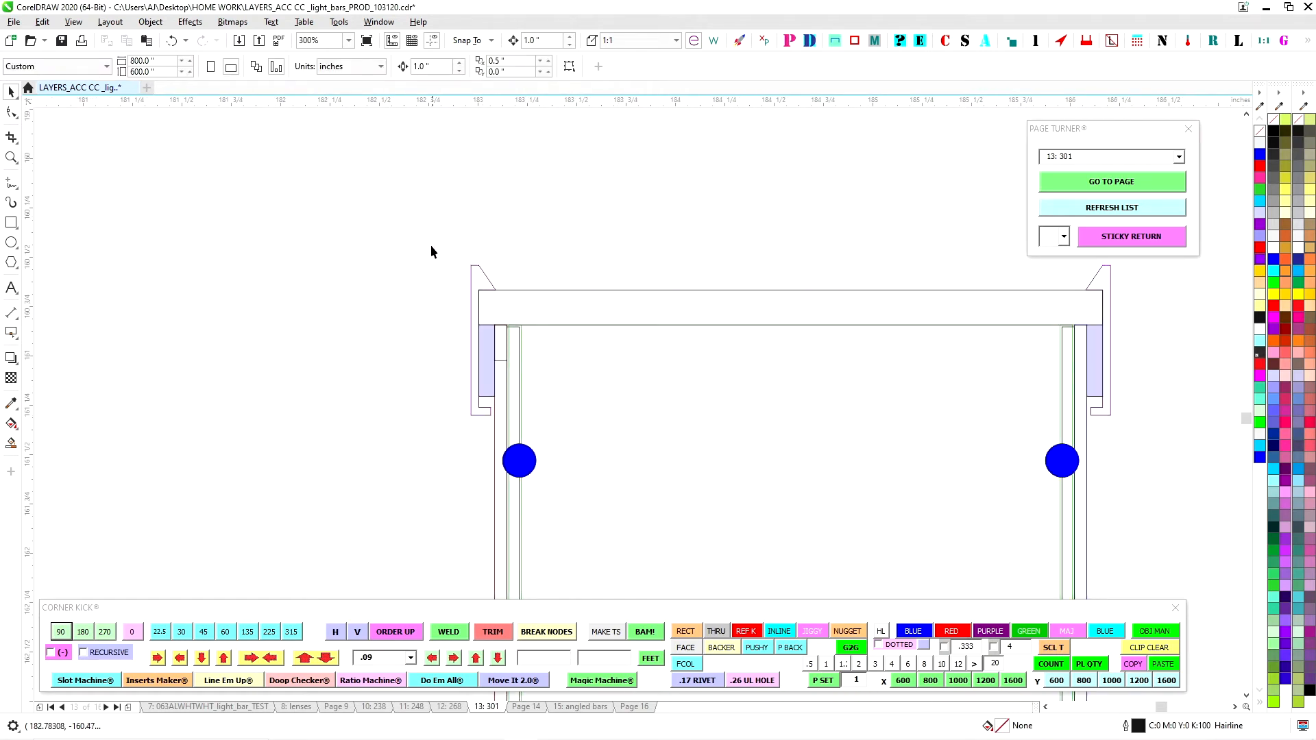
# - Try to nudge the left retainer clip, the cover bar and an adjoining part of the cross-section upward together
pyautogui.moveTo(487, 405); pyautogui.dragTo(494, 438)
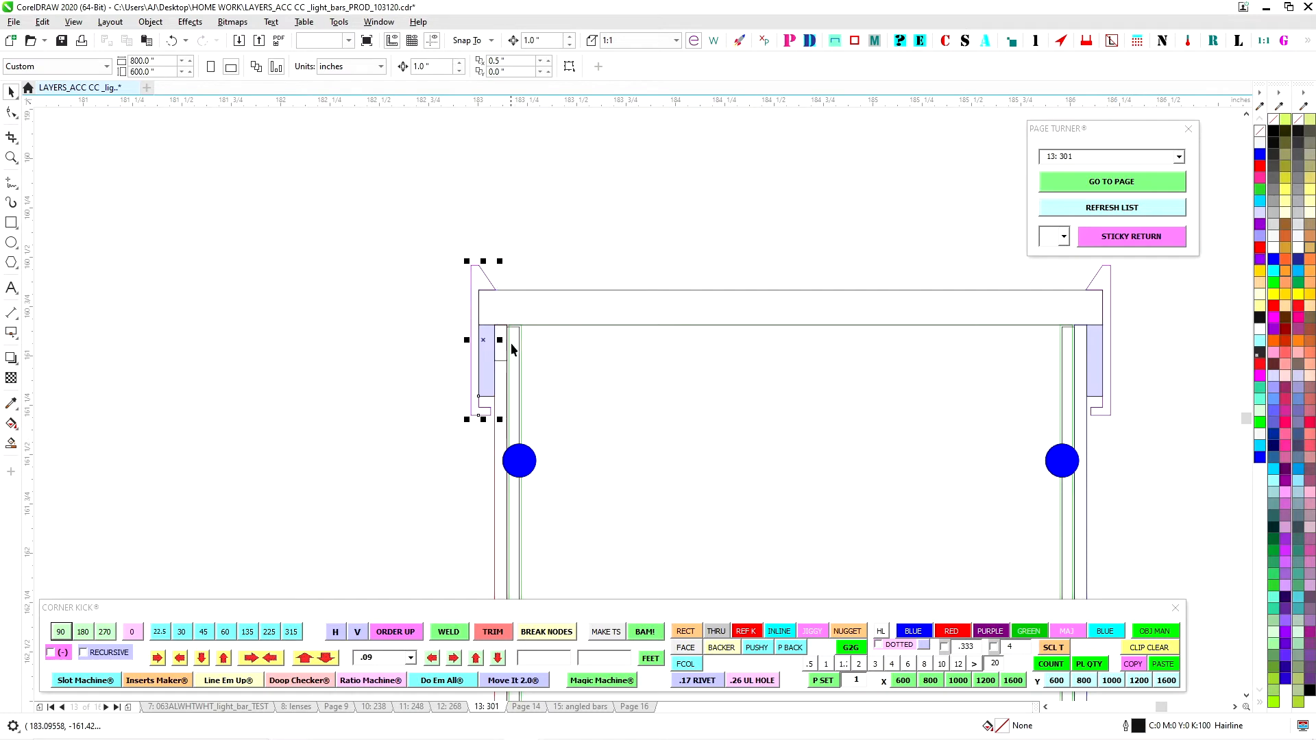
pyautogui.keyDown('shift'); pyautogui.click(533, 290); pyautogui.keyUp('shift')
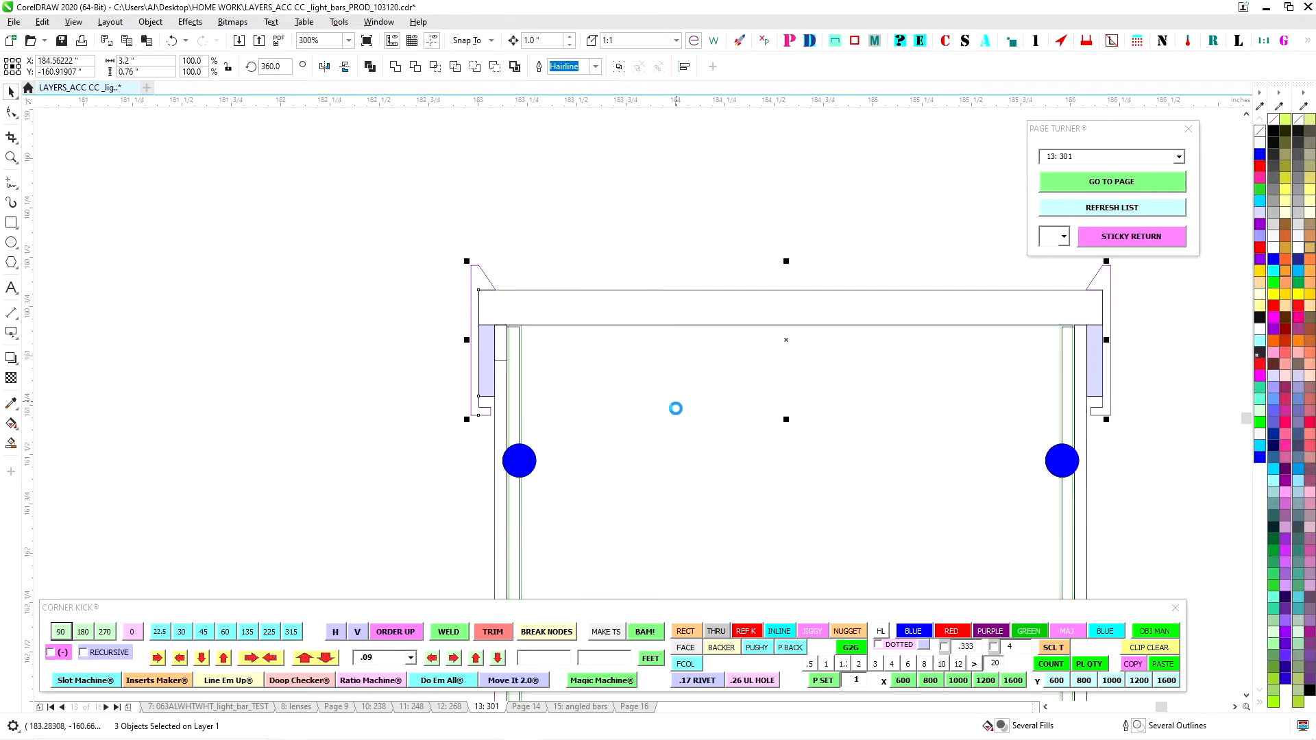
pyautogui.press('Up')
pyautogui.hotkey('ctrl', 'z')
# - Raise only the left retainer clip and the cover bar by one nudge, and lower them back onto the cross-section in small nudges
pyautogui.click(489, 373)
pyautogui.click(486, 286)
pyautogui.keyDown('shift'); pyautogui.click(605, 294); pyautogui.keyUp('shift')
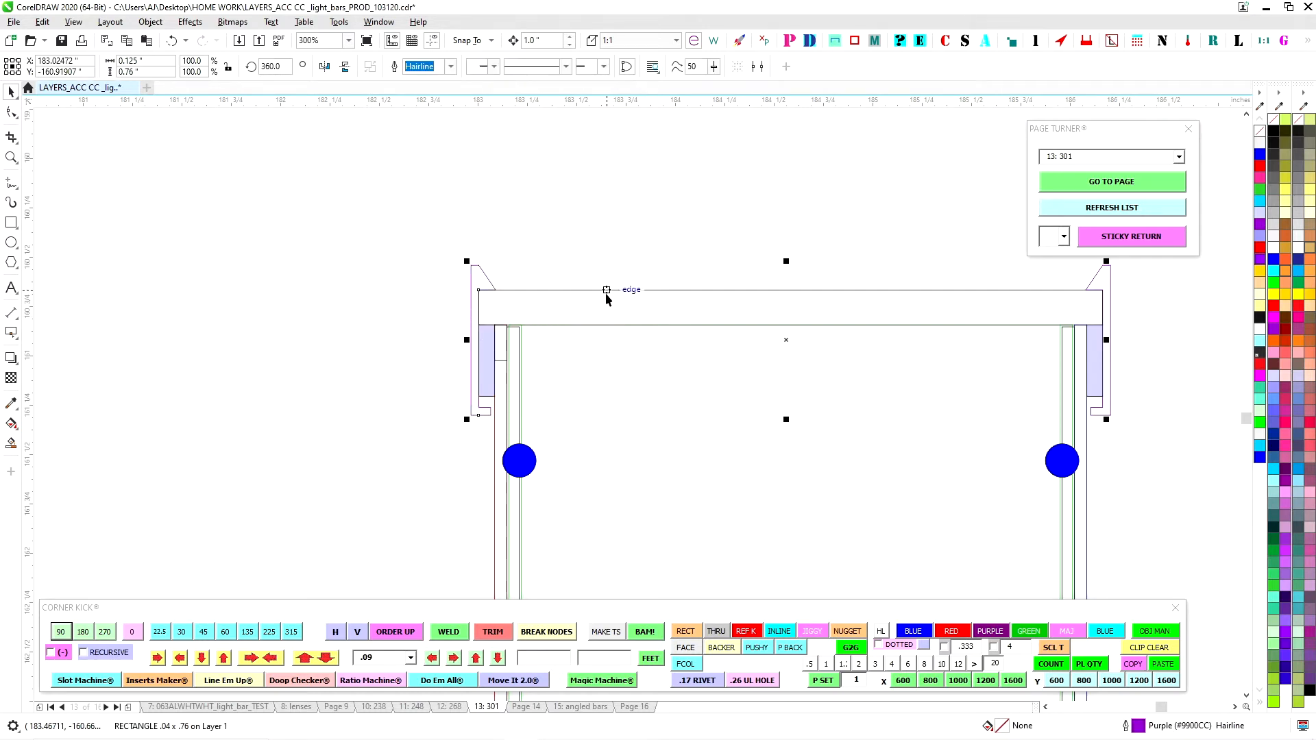
pyautogui.press('Up')
pyautogui.hotkey('ctrl', 'z')
pyautogui.press('Up')
pyautogui.hotkey('ctrl', 'Down')
pyautogui.hotkey('ctrl', 'Down')
pyautogui.hotkey('ctrl', 'Down')
pyautogui.hotkey('ctrl', 'Down')
pyautogui.hotkey('ctrl', 'Down')
pyautogui.hotkey('ctrl', 'Down')
pyautogui.hotkey('ctrl', 'Down')
pyautogui.hotkey('ctrl', 'Down')
pyautogui.hotkey('ctrl', 'Down')
pyautogui.hotkey('ctrl', 'Down')
pyautogui.hotkey('ctrl', 'Down')
pyautogui.hotkey('ctrl', 'Down')
pyautogui.hotkey('ctrl', 'Down')
pyautogui.hotkey('ctrl', 'Down')
pyautogui.hotkey('ctrl', 'Down')
pyautogui.hotkey('ctrl', 'Down')
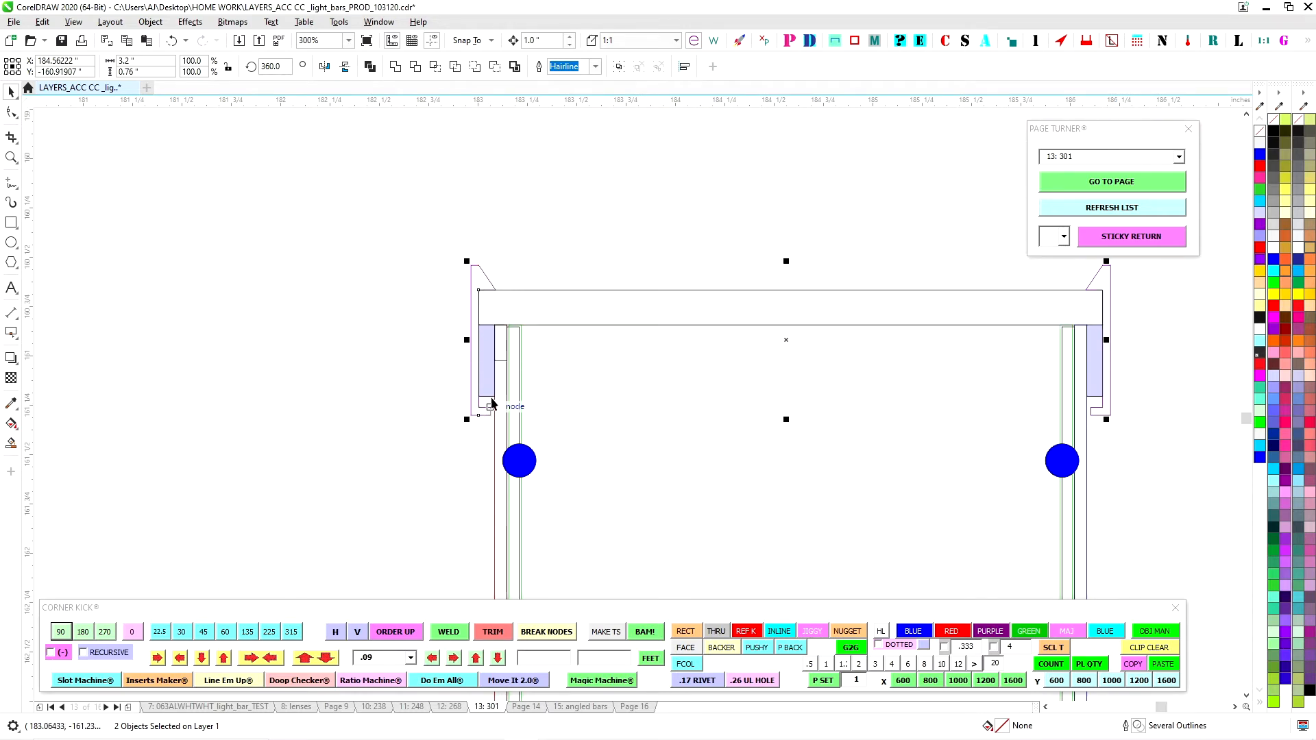
# - Deselect the parts and examine the full cross-section against the yellow bracket's flat pattern above it
pyautogui.click(596, 439)
pyautogui.scroll(-4, 592, 365)
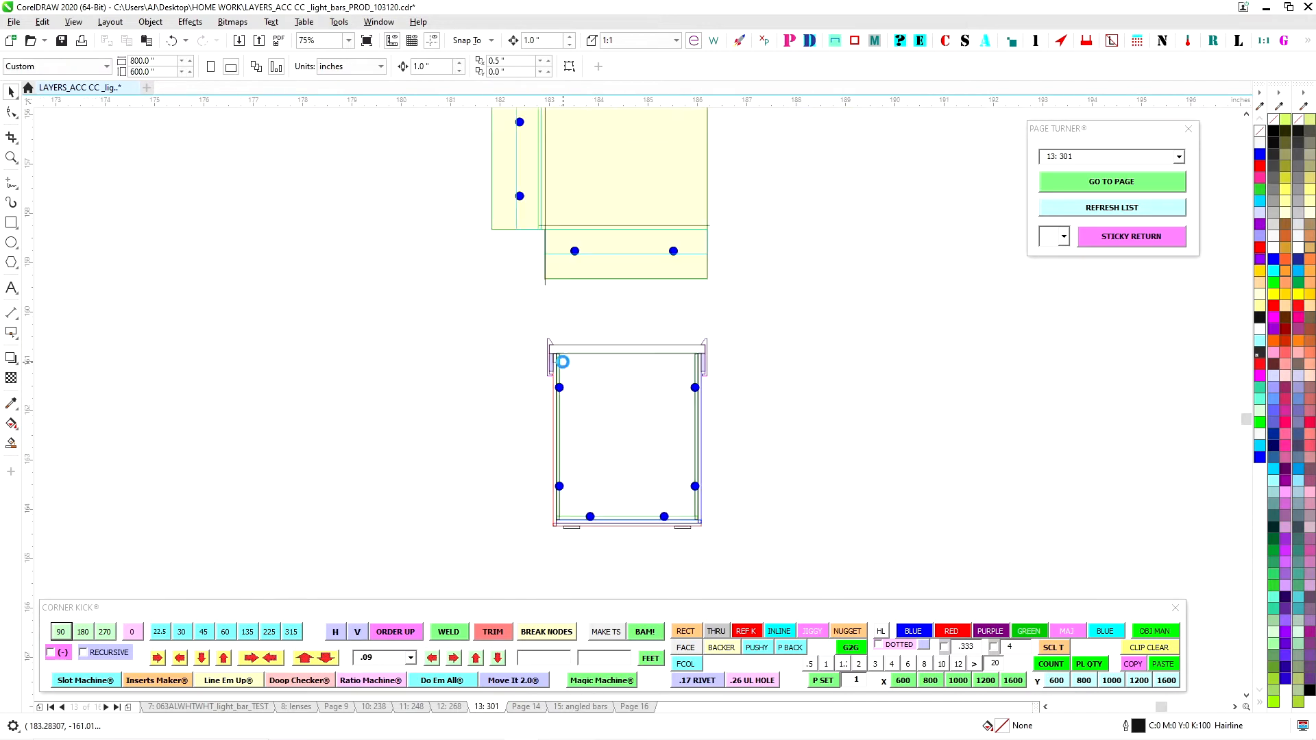
pyautogui.scroll(-3, 569, 341)
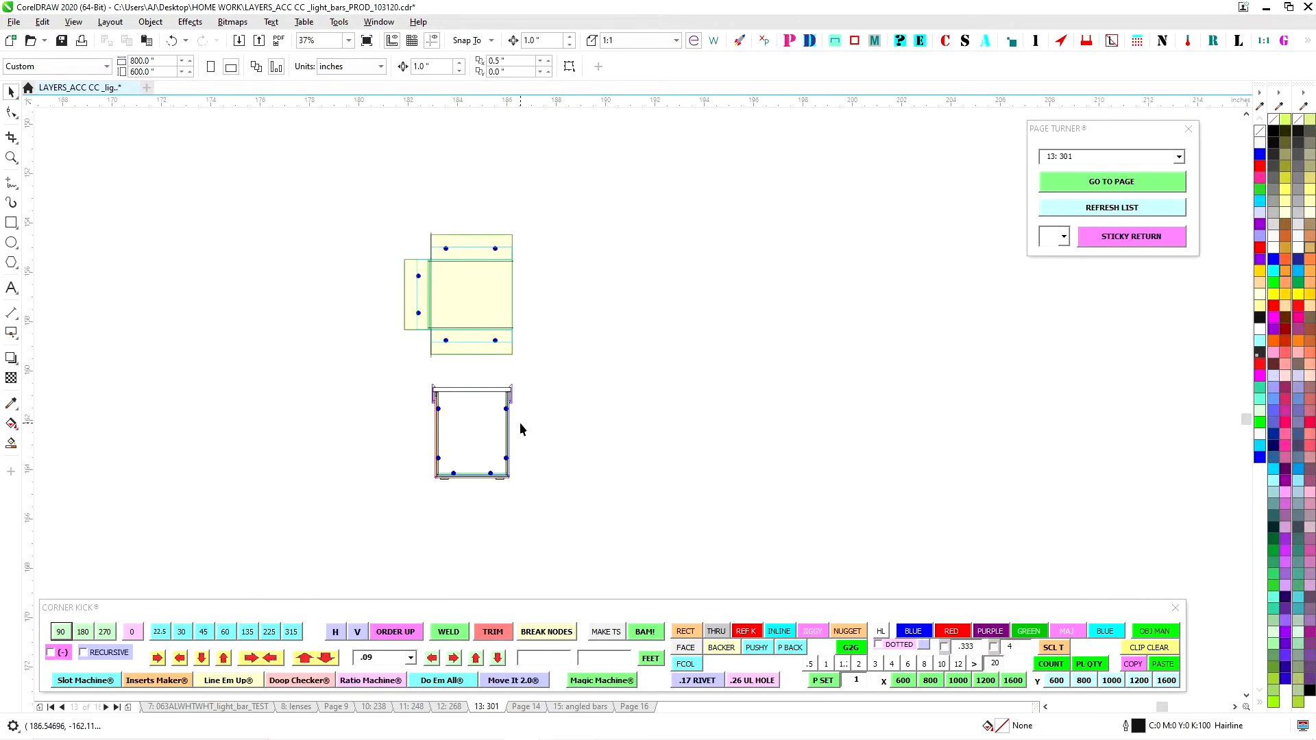
pyautogui.moveTo(540, 461); pyautogui.dragTo(652, 469)
pyautogui.scroll(3, 599, 405)
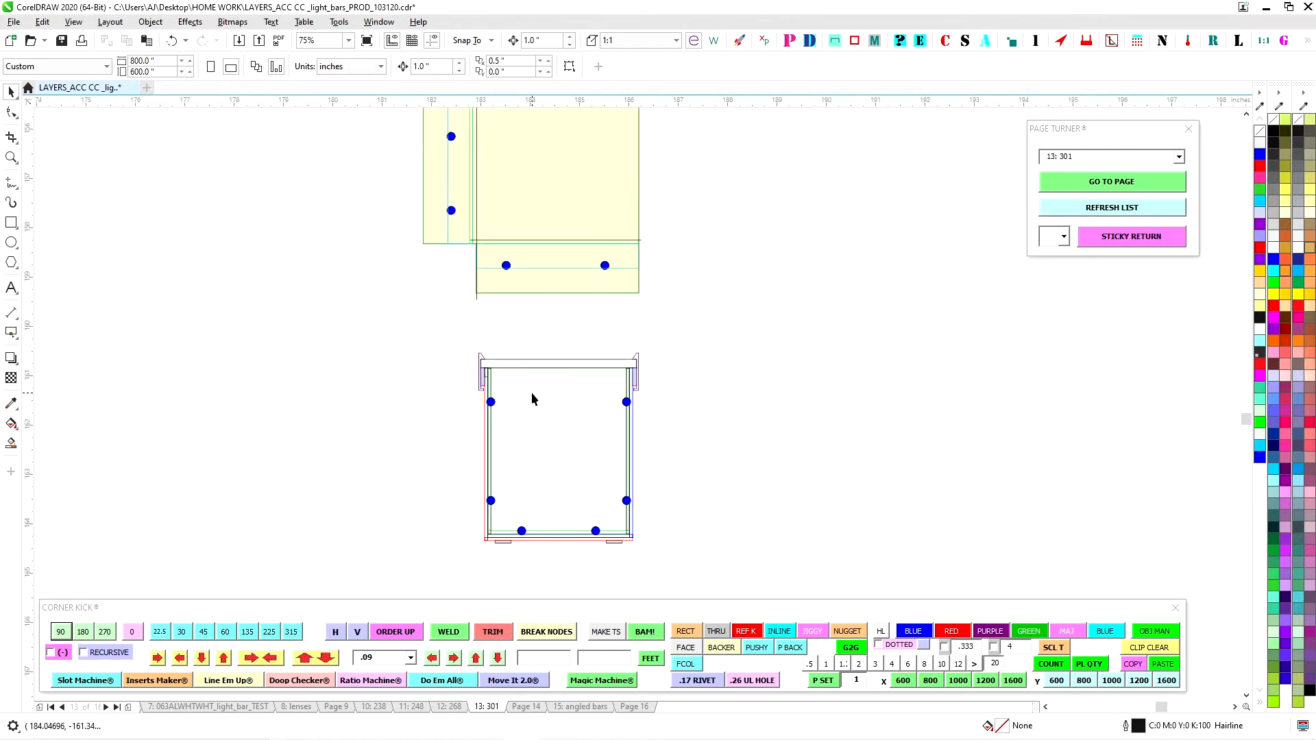
# - Examine how the cover and both retainer clips seat on the panel edges at the upper end of the cross-section
pyautogui.scroll(5, 534, 394)
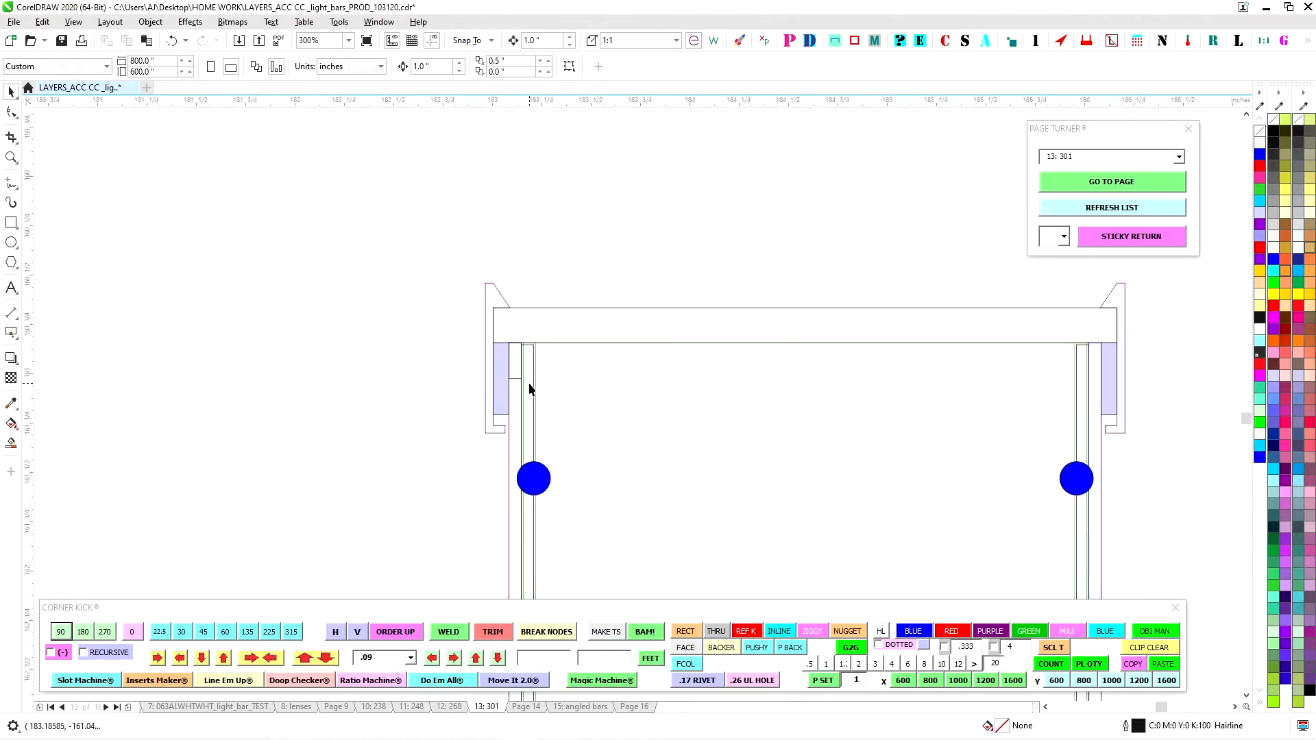
pyautogui.scroll(-1, 539, 397)
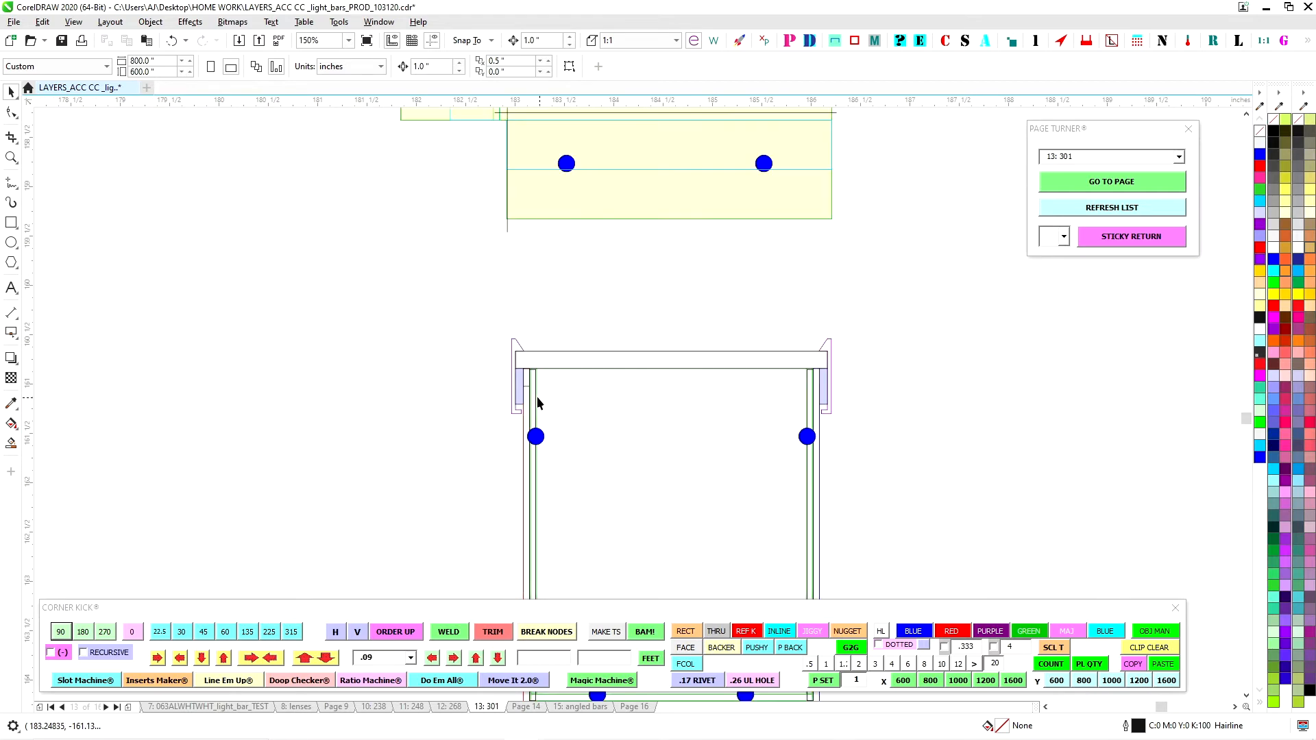
pyautogui.scroll(1, 511, 374)
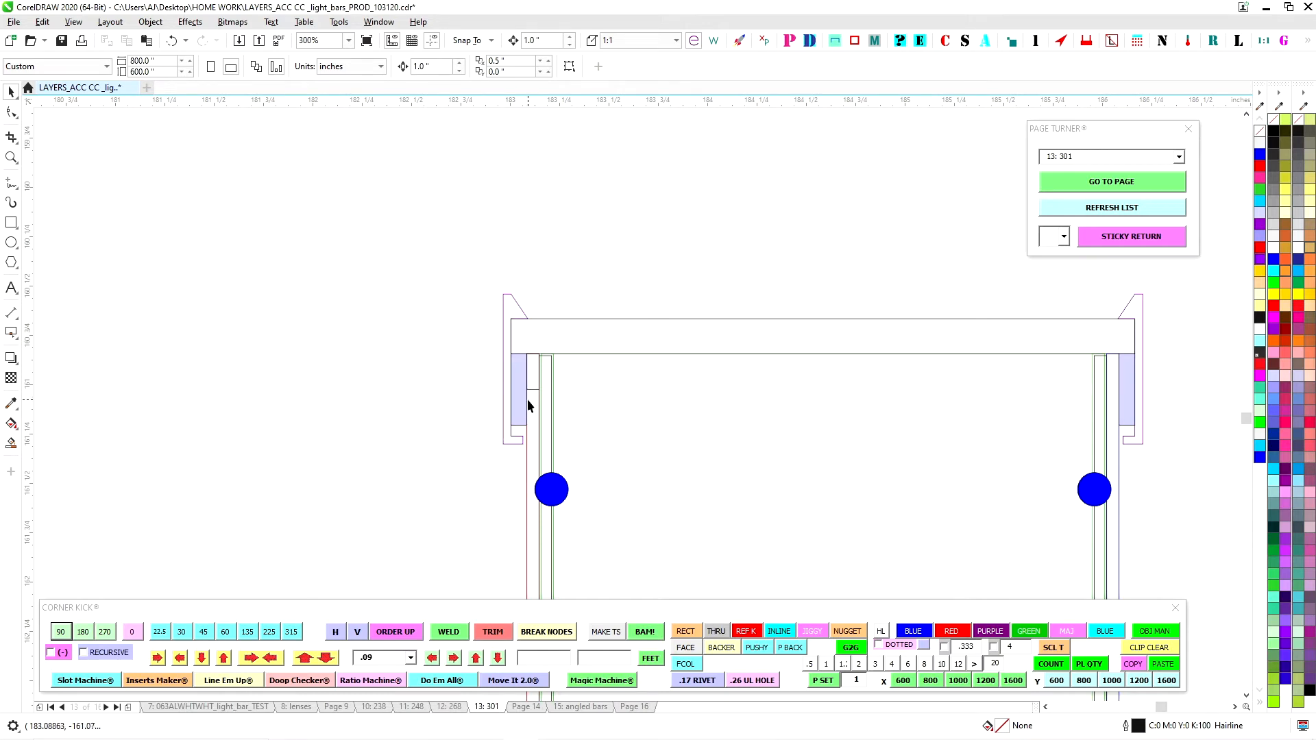
pyautogui.scroll(-2, 539, 385)
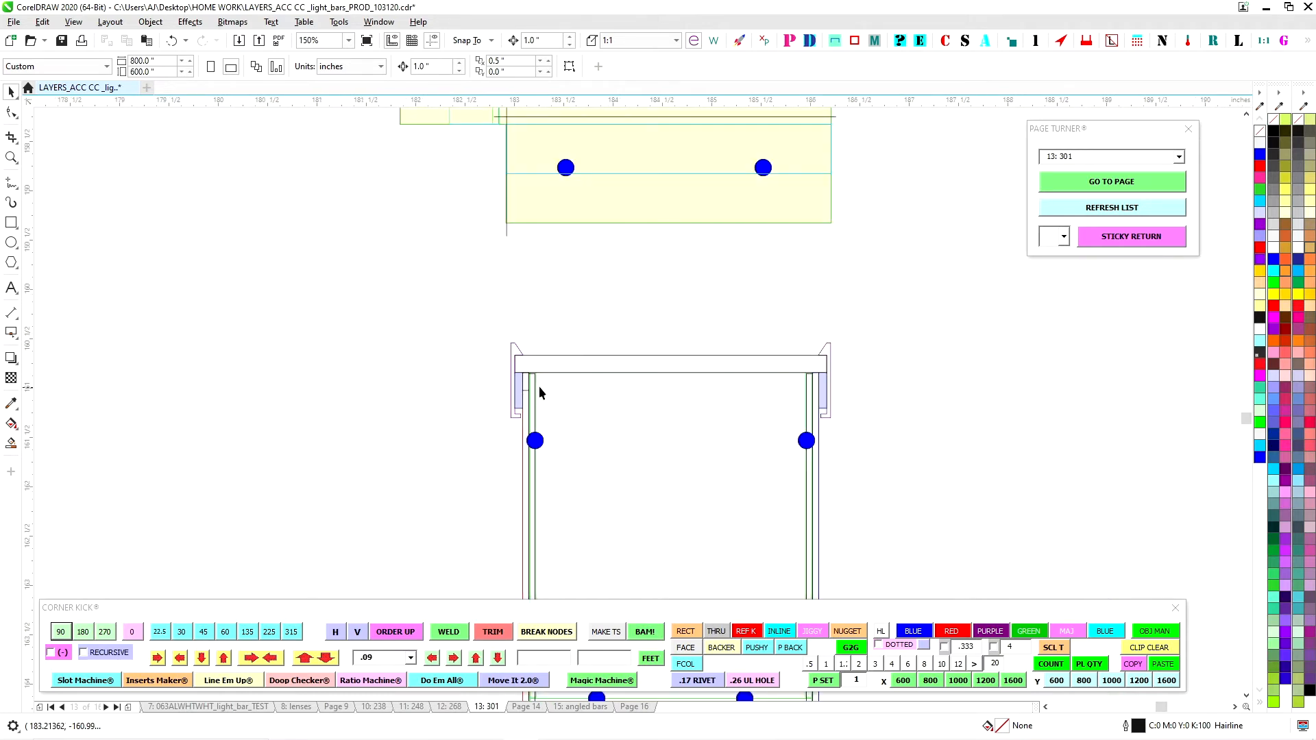
pyautogui.scroll(-3, 600, 399)
pyautogui.scroll(-5, 606, 373)
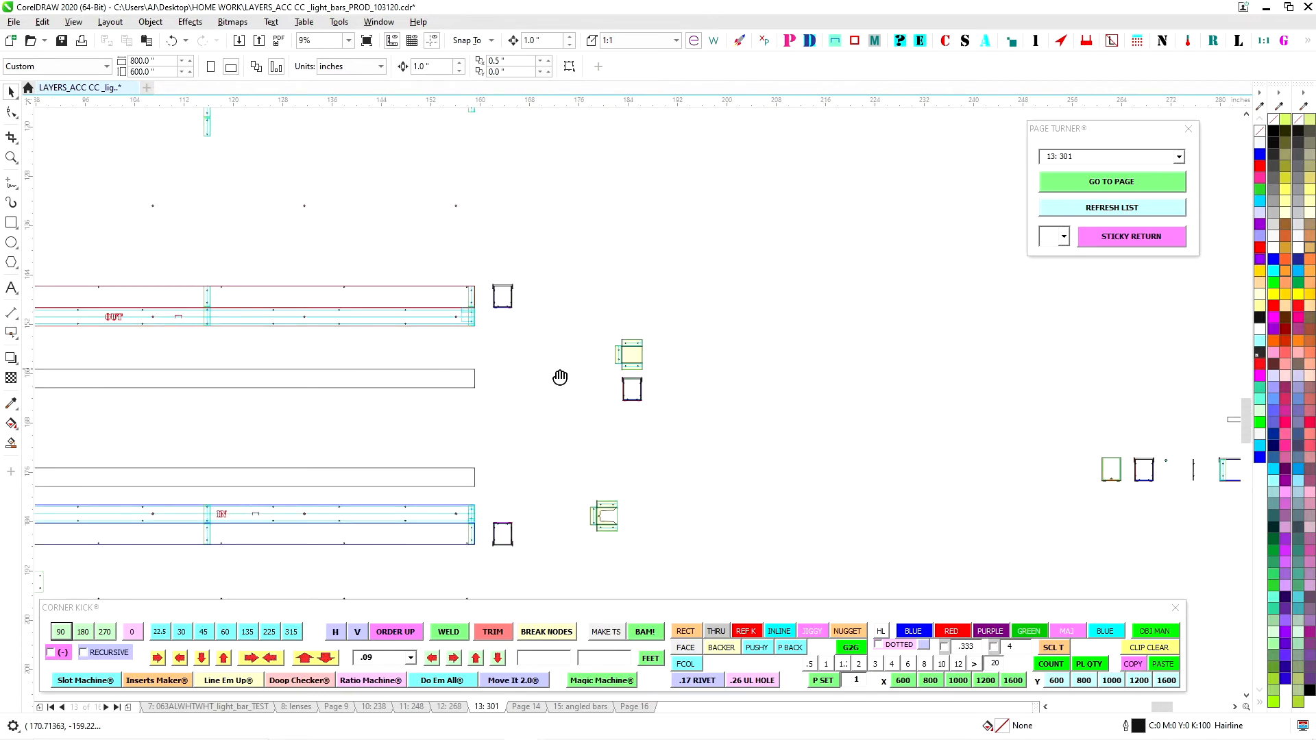
# - Select a red 0.165-inch hole on the OUT panel and examine how the right retainer clip meets the cross-section's cover
pyautogui.scroll(1, 532, 330)
pyautogui.moveTo(445, 315); pyautogui.dragTo(378, 257)
pyautogui.moveTo(216, 251); pyautogui.dragTo(465, 372)
pyautogui.moveTo(292, 322); pyautogui.dragTo(500, 377)
pyautogui.press('Tab')
pyautogui.scroll(-1, 409, 367)
pyautogui.moveTo(349, 377); pyautogui.dragTo(422, 402)
pyautogui.moveTo(788, 431); pyautogui.dragTo(551, 395)
pyautogui.scroll(5, 658, 374)
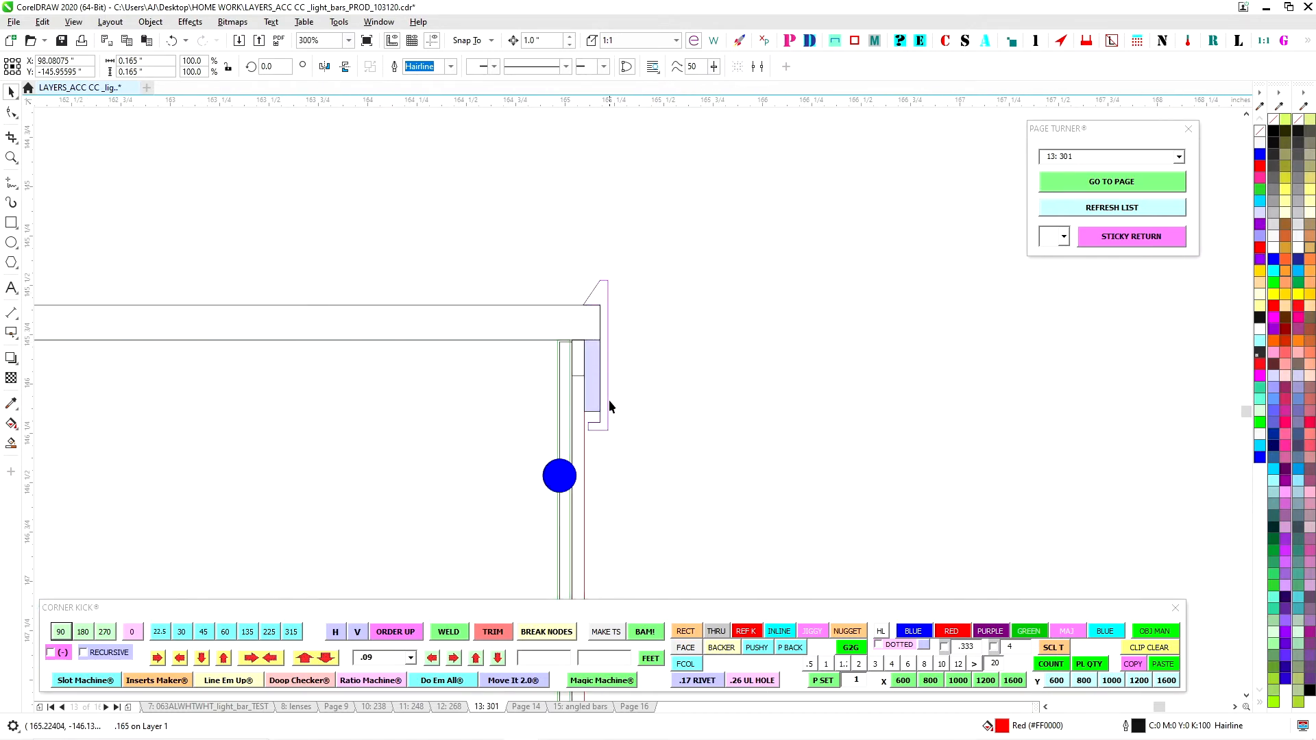
# - Examine the IN panels, the separated panel segments beneath them and the overall 301 page layout
pyautogui.scroll(-8, 746, 370)
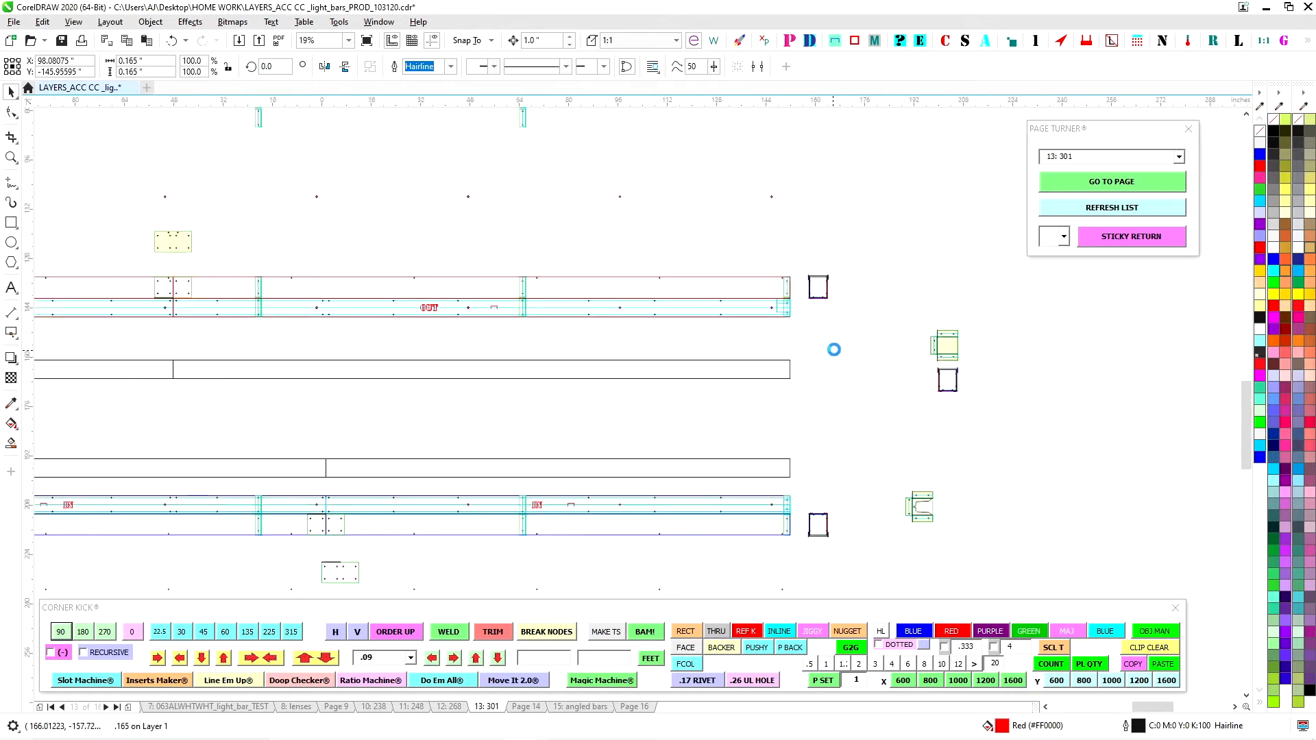
pyautogui.moveTo(779, 394); pyautogui.dragTo(845, 359)
pyautogui.scroll(1, 655, 525)
pyautogui.moveTo(654, 524); pyautogui.dragTo(744, 437)
pyautogui.scroll(-1, 729, 492)
pyautogui.moveTo(784, 524); pyautogui.dragTo(770, 400)
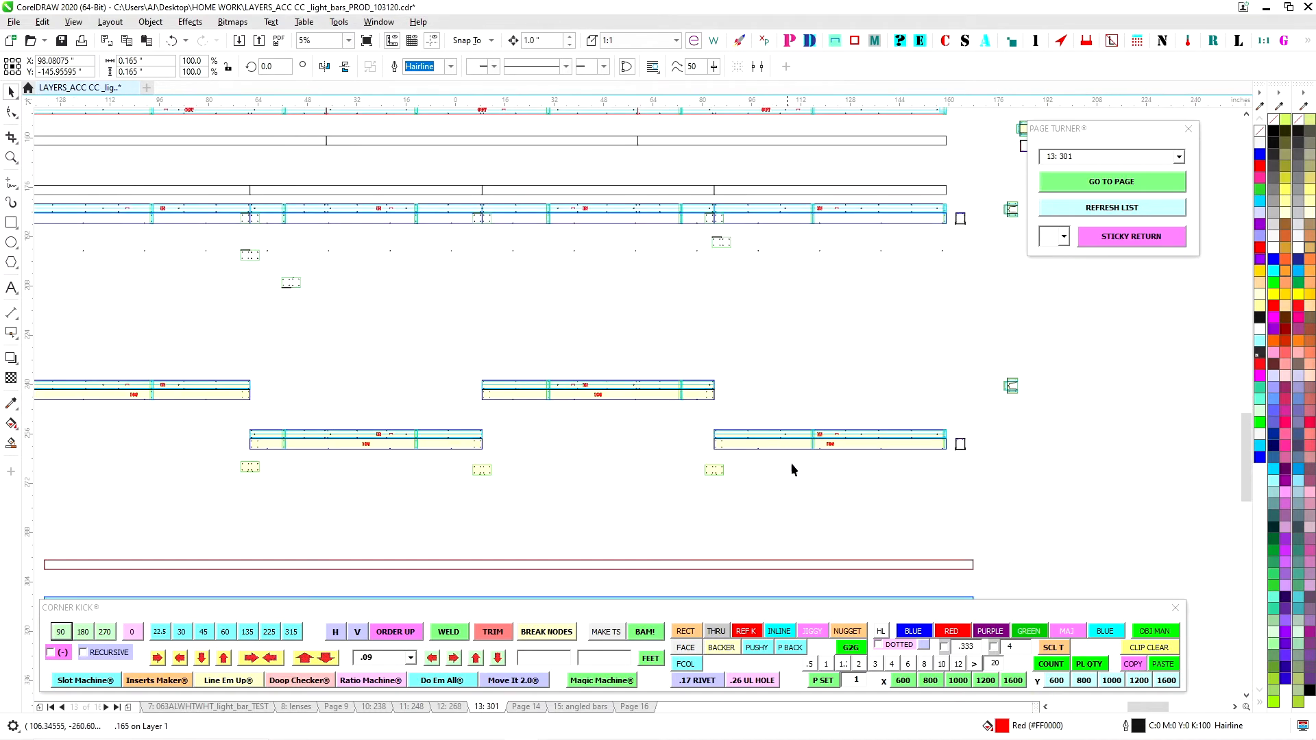
pyautogui.moveTo(804, 500); pyautogui.dragTo(837, 490)
pyautogui.scroll(-1, 839, 489)
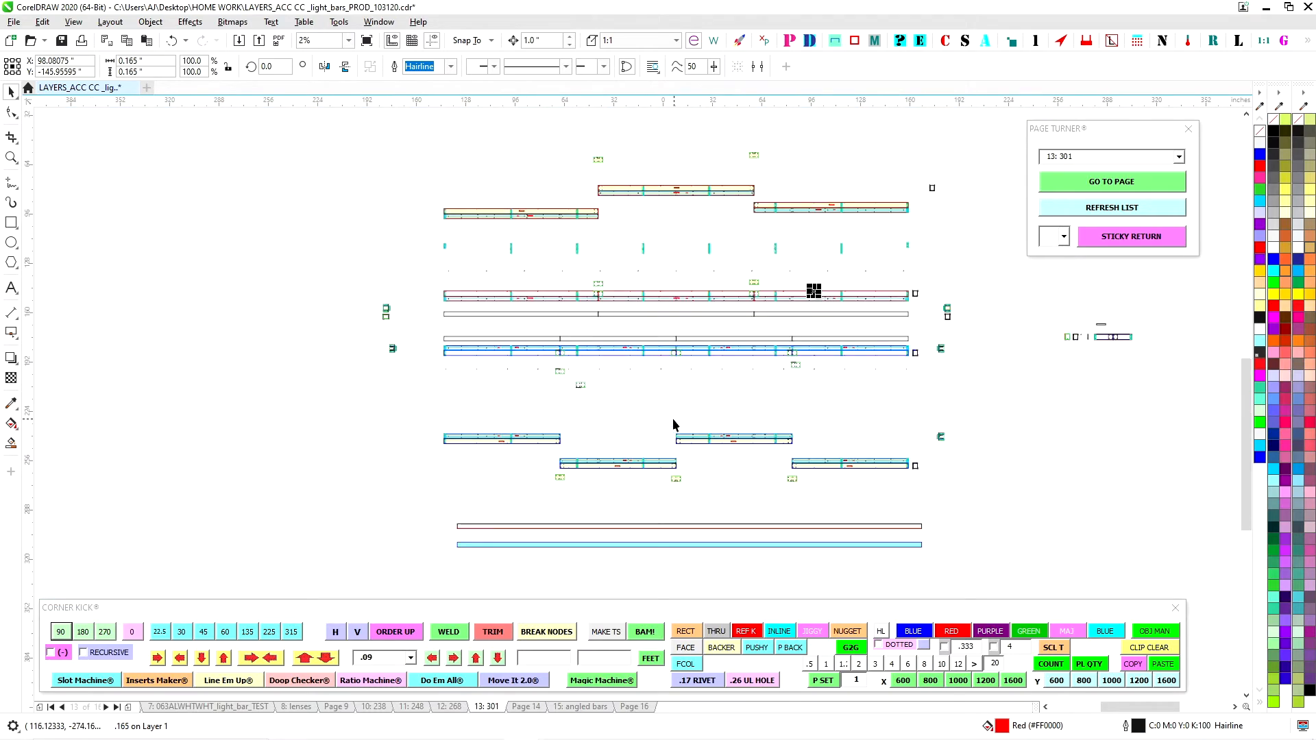
# - Select the OUT label on the assembled outer panel's leftmost segment and compare the OUT and IN panel rows
pyautogui.scroll(3, 533, 438)
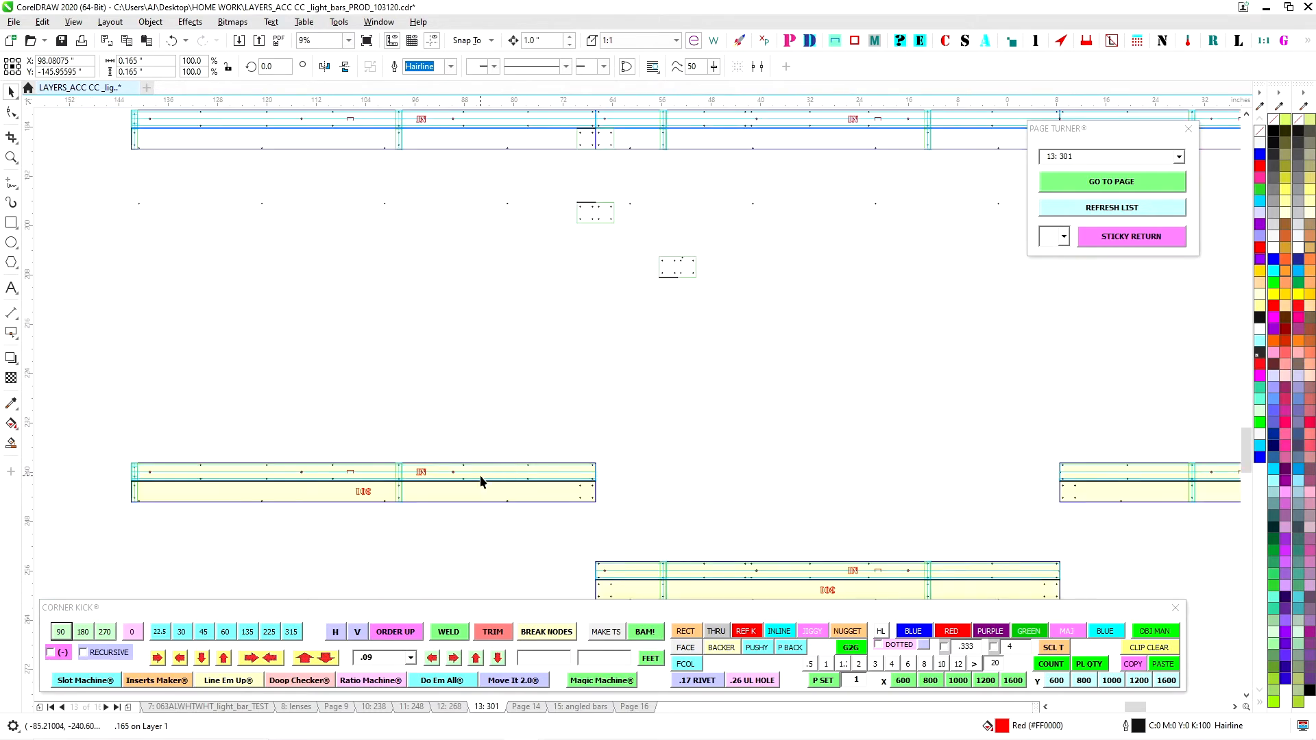
pyautogui.scroll(-2, 552, 392)
pyautogui.moveTo(582, 371); pyautogui.dragTo(550, 540)
pyautogui.scroll(1, 503, 299)
pyautogui.click(514, 306)
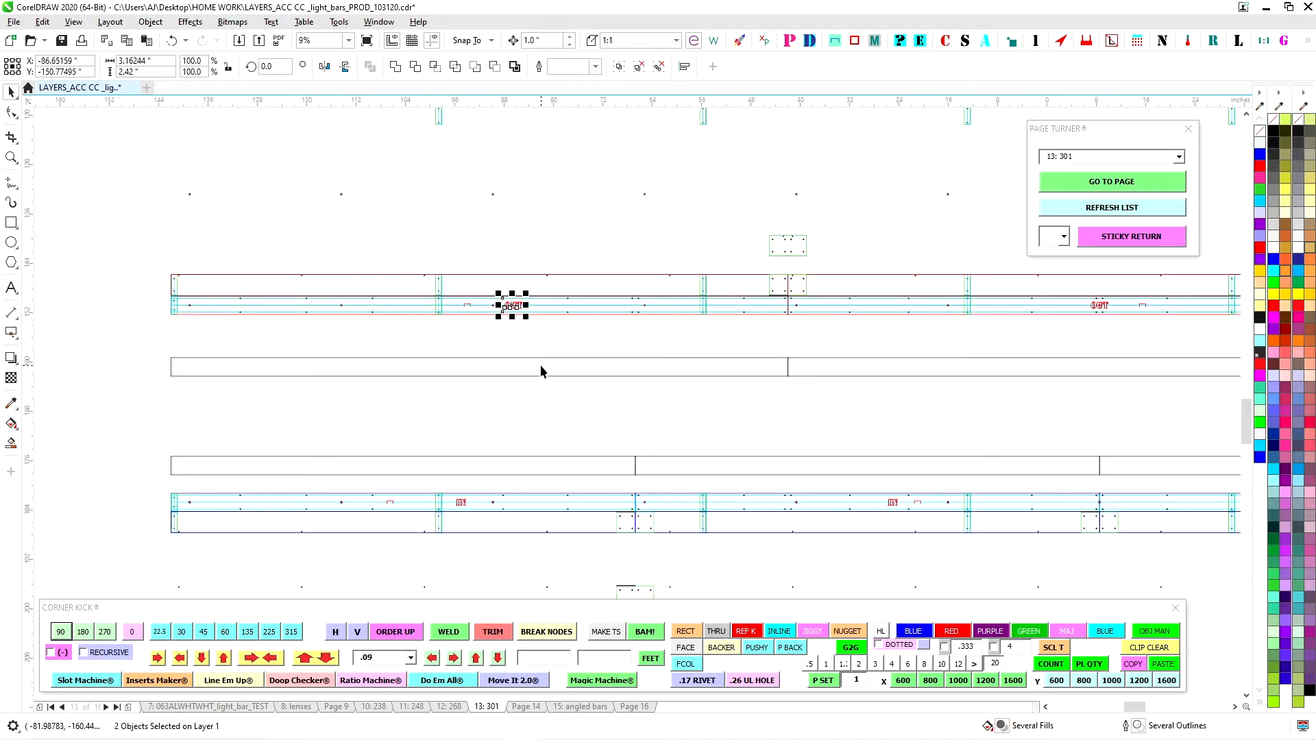
pyautogui.scroll(-3, 611, 388)
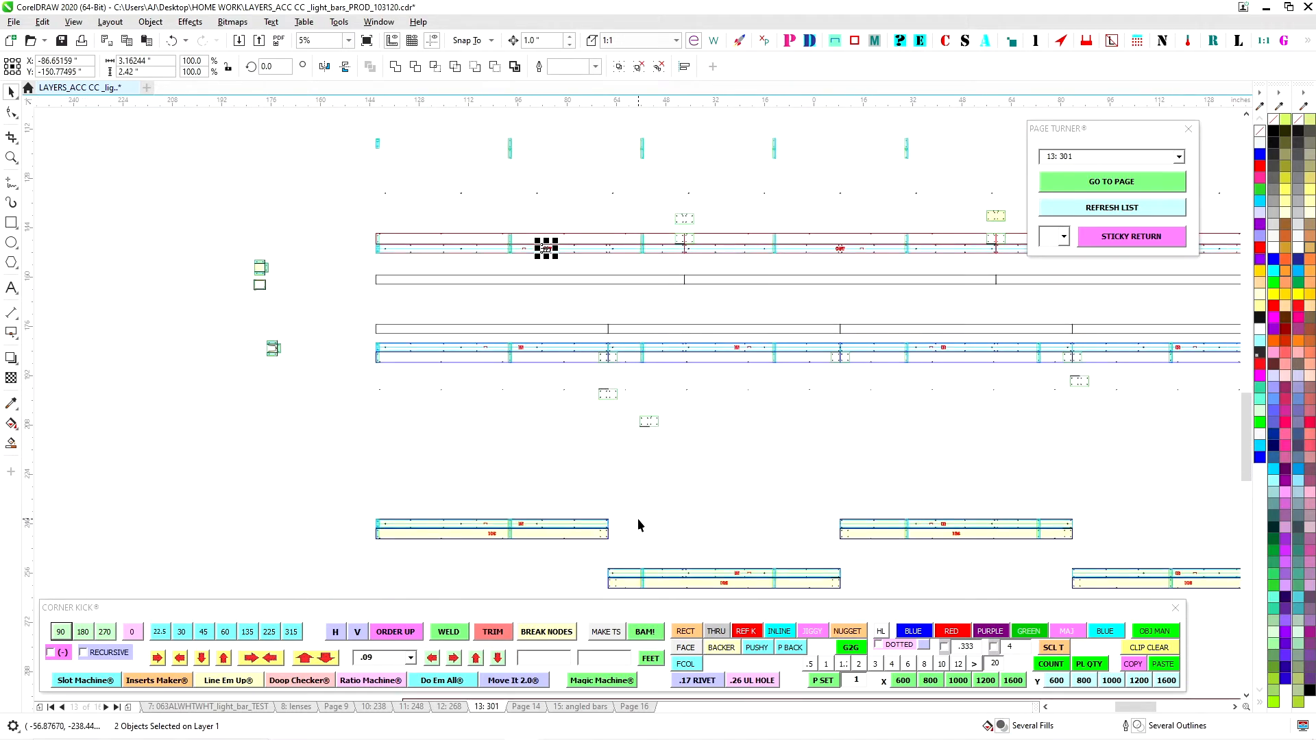
pyautogui.scroll(-2, 591, 519)
pyautogui.scroll(-1, 568, 465)
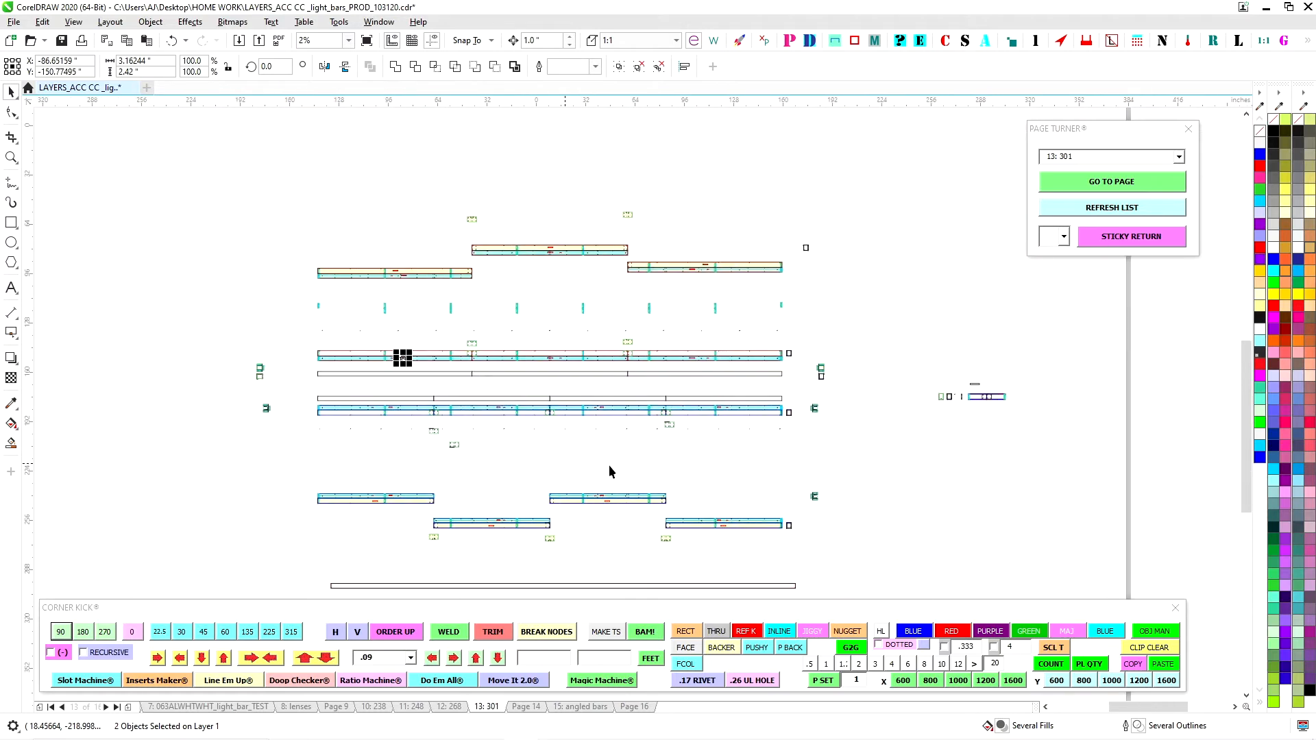
# - Move the red L-shaped extrusion 1 inch down and 1 inch left, out of the cross-section beneath the yellow bracket
pyautogui.scroll(2, 834, 381)
pyautogui.scroll(6, 808, 350)
pyautogui.scroll(2, 706, 335)
pyautogui.click(552, 235)
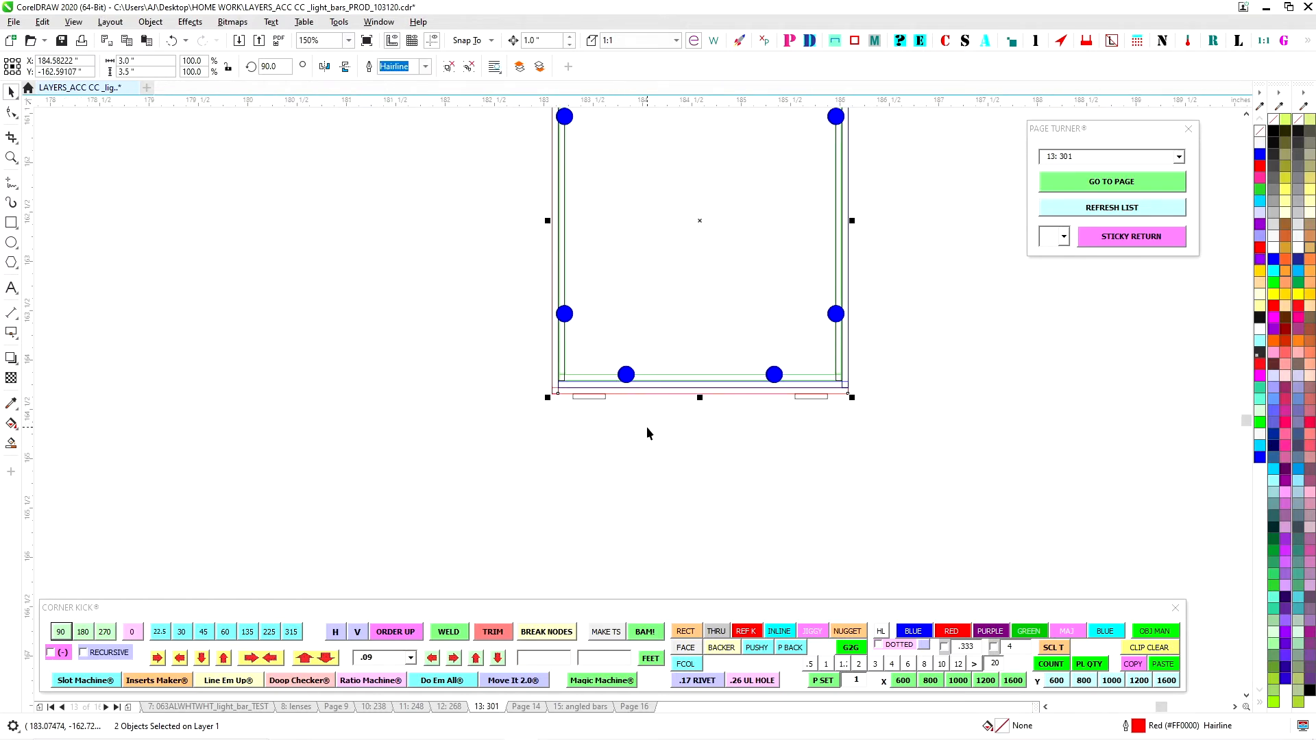
pyautogui.press('Down')
pyautogui.press('Left')
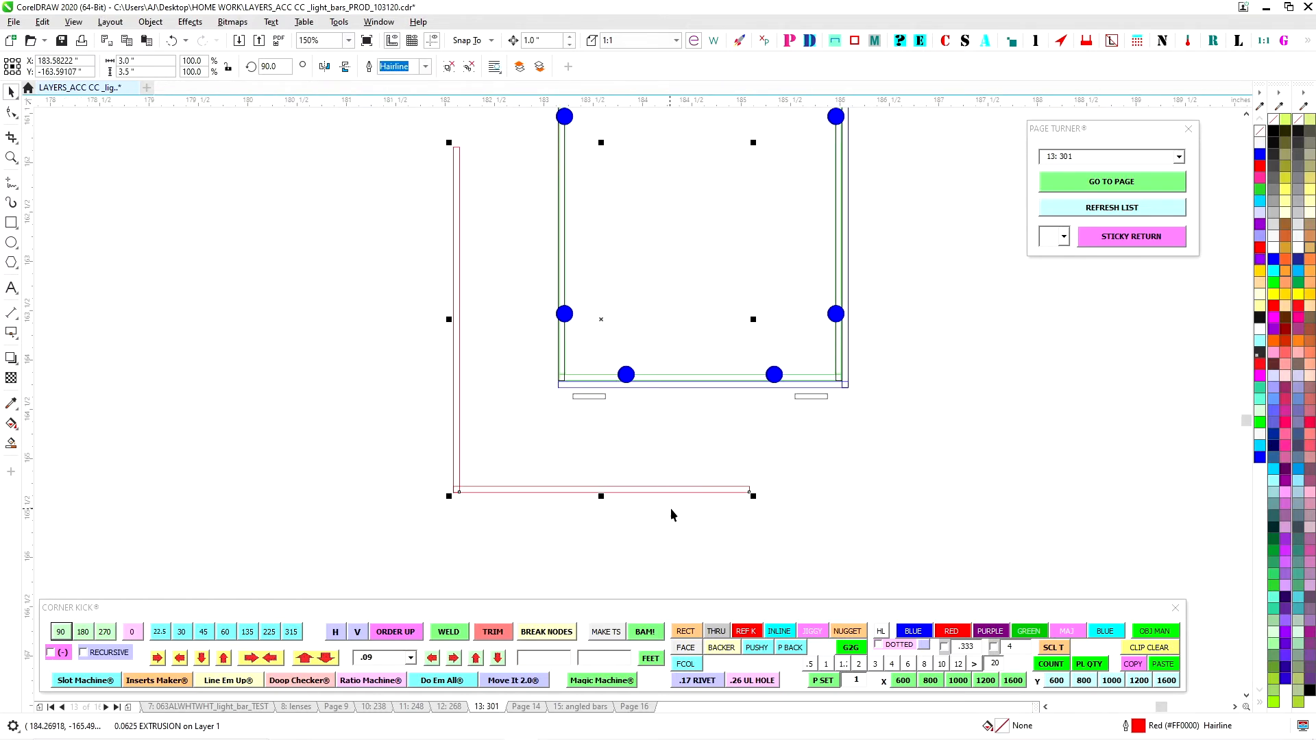
# - Move the blue extrusion 1 inch down and left to meet the red one, nudge it up and back down, and deselect it
pyautogui.click(849, 383)
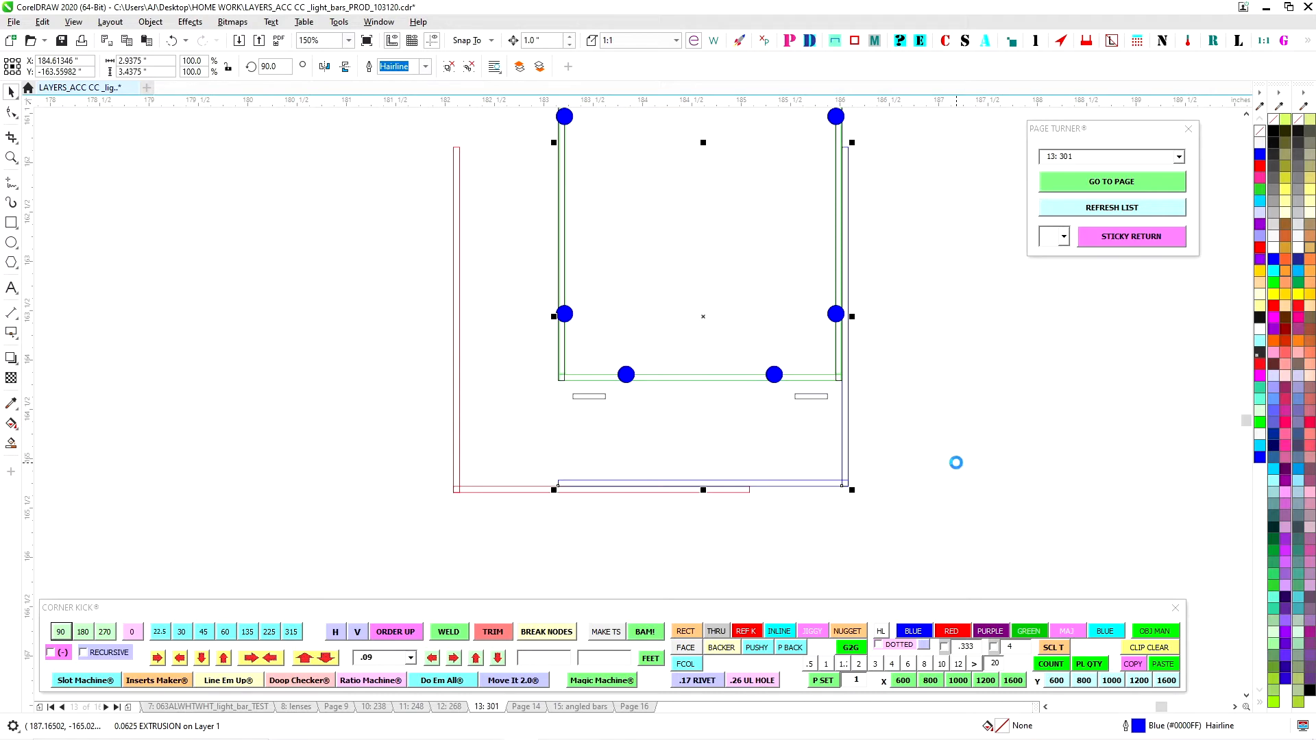
pyautogui.press('Left')
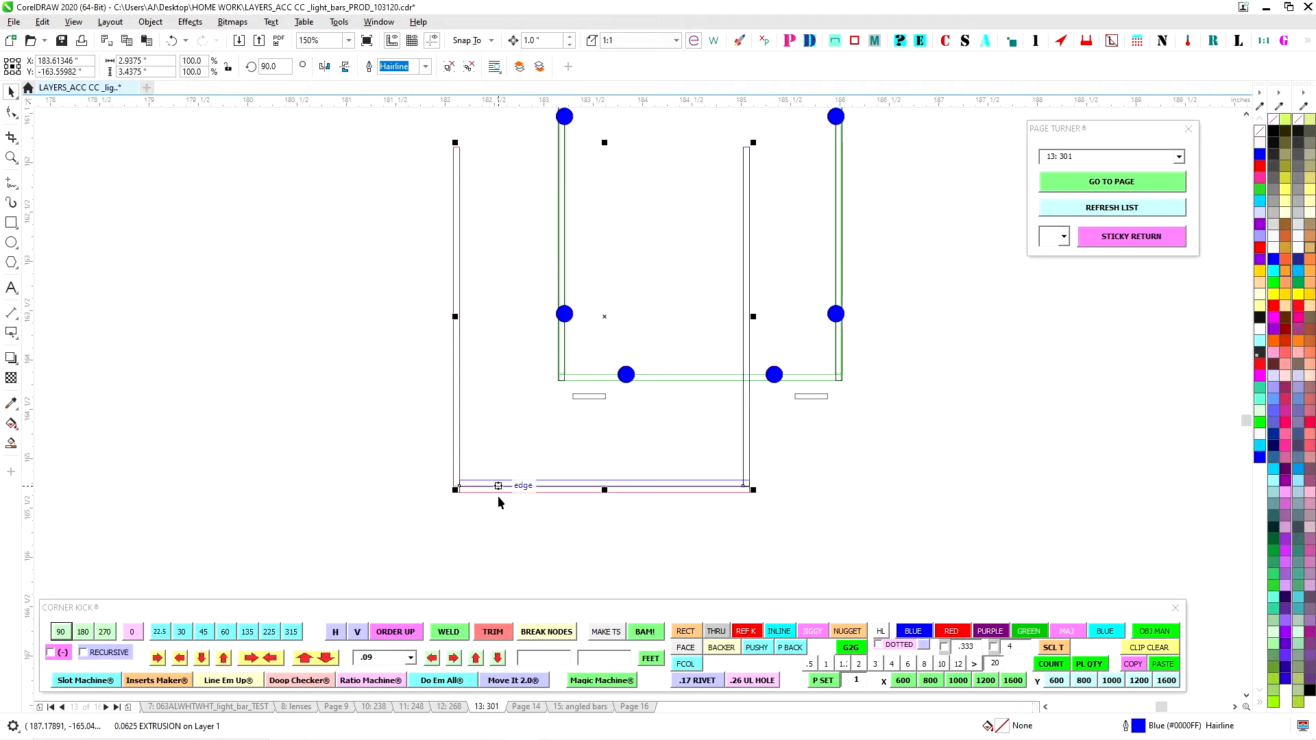
pyautogui.press('Up')
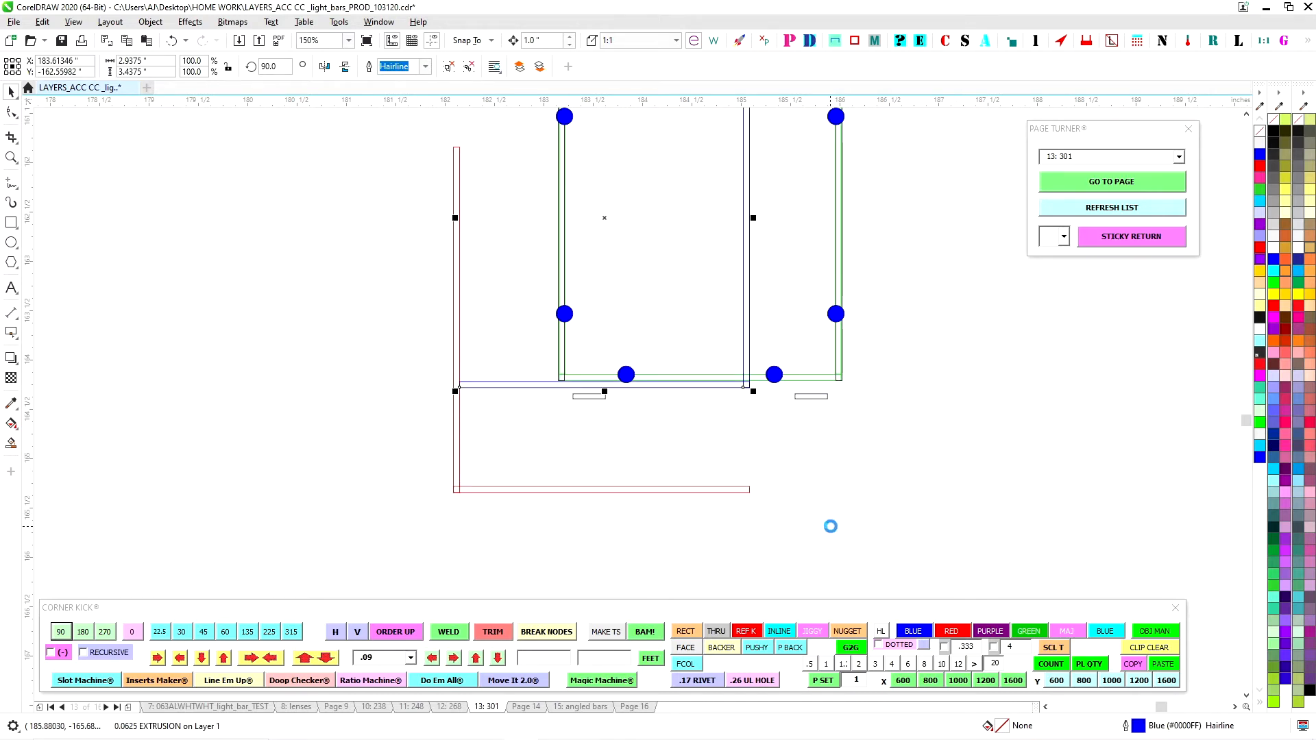
pyautogui.press('Down')
pyautogui.press('Escape')
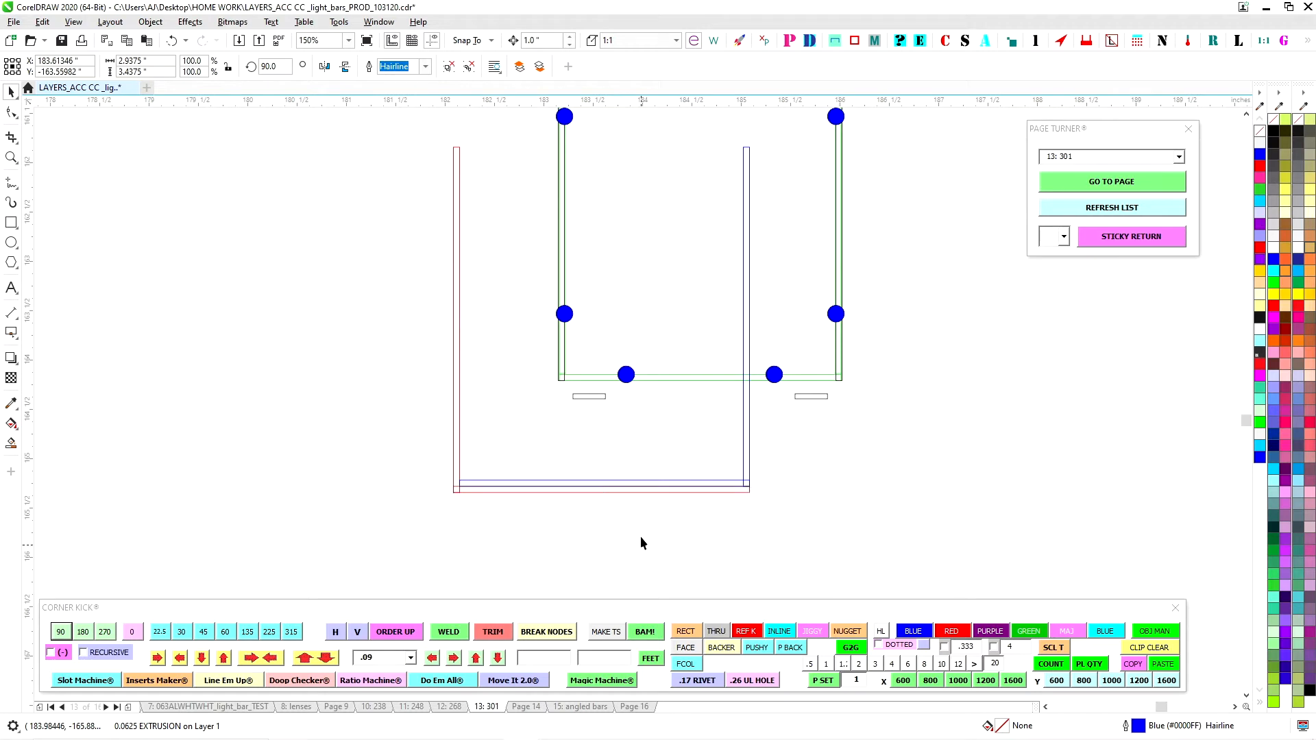
# - Lower the red extrusion 1 inch away from the blue one, raise it back against it, and deselect it
pyautogui.click(610, 492)
pyautogui.press('Down')
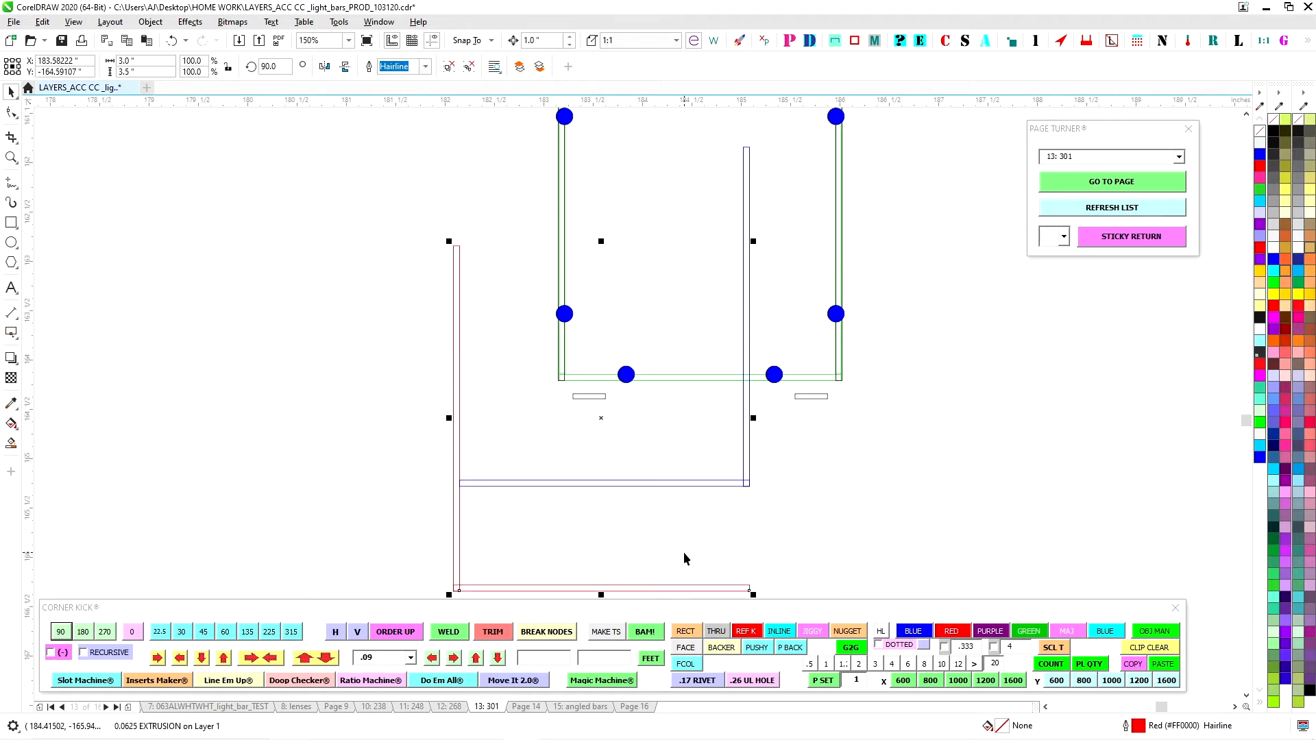
pyautogui.press('Up')
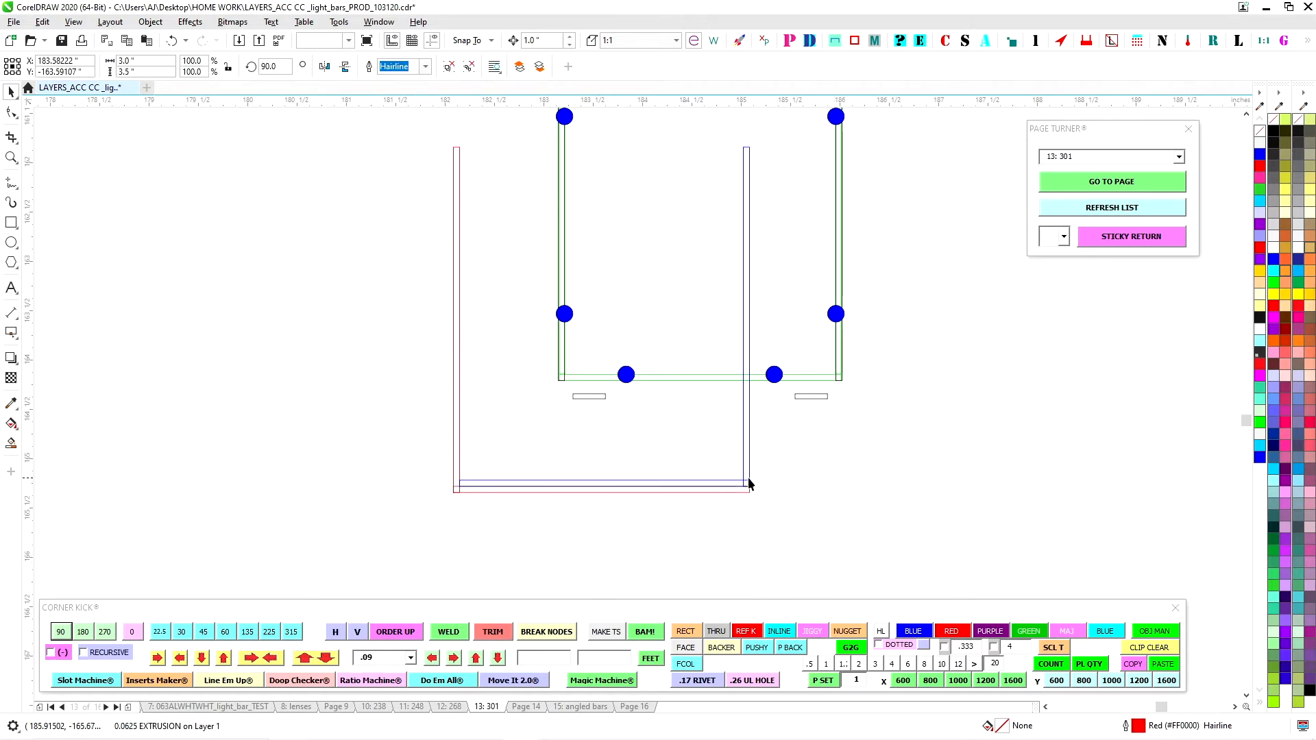
pyautogui.press('Escape')
# - Move the blue extrusion 1 inch up and 1 inch right, back around the green bracket, and deselect it
pyautogui.click(631, 480)
pyautogui.press('Up')
pyautogui.press('Right')
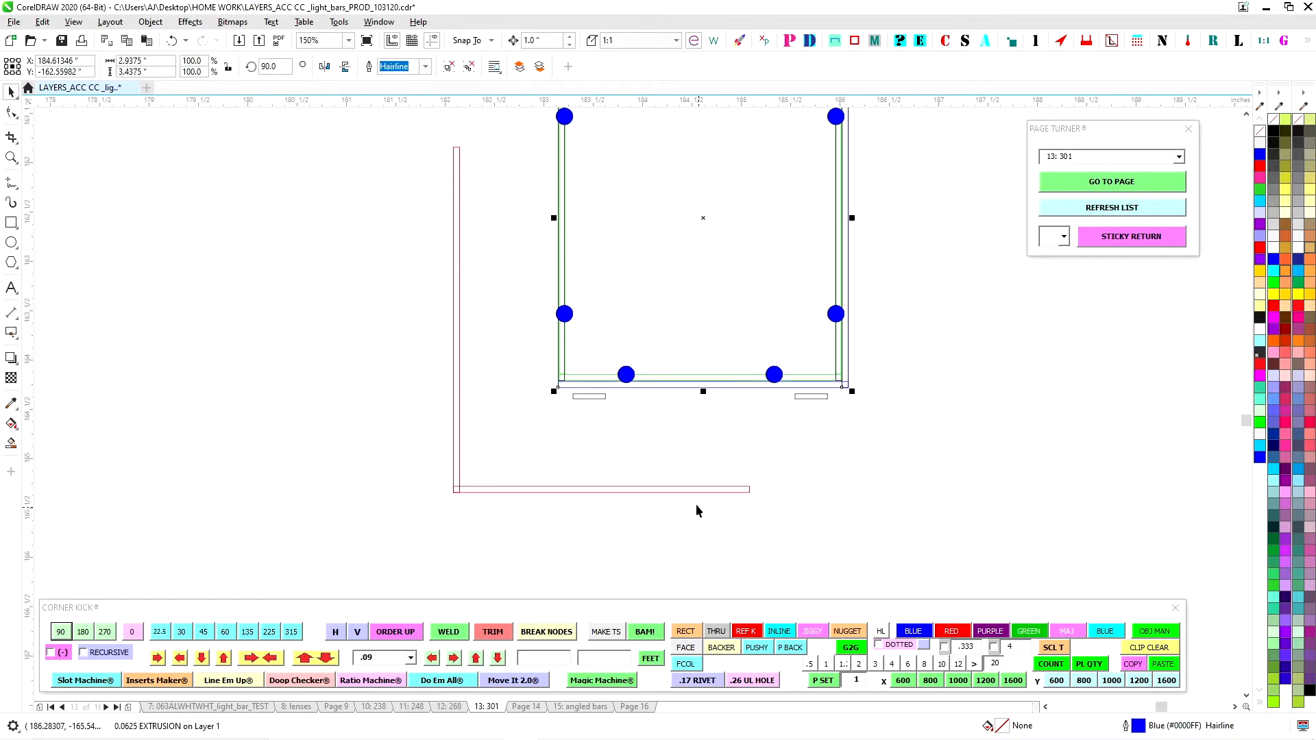
pyautogui.press('Escape')
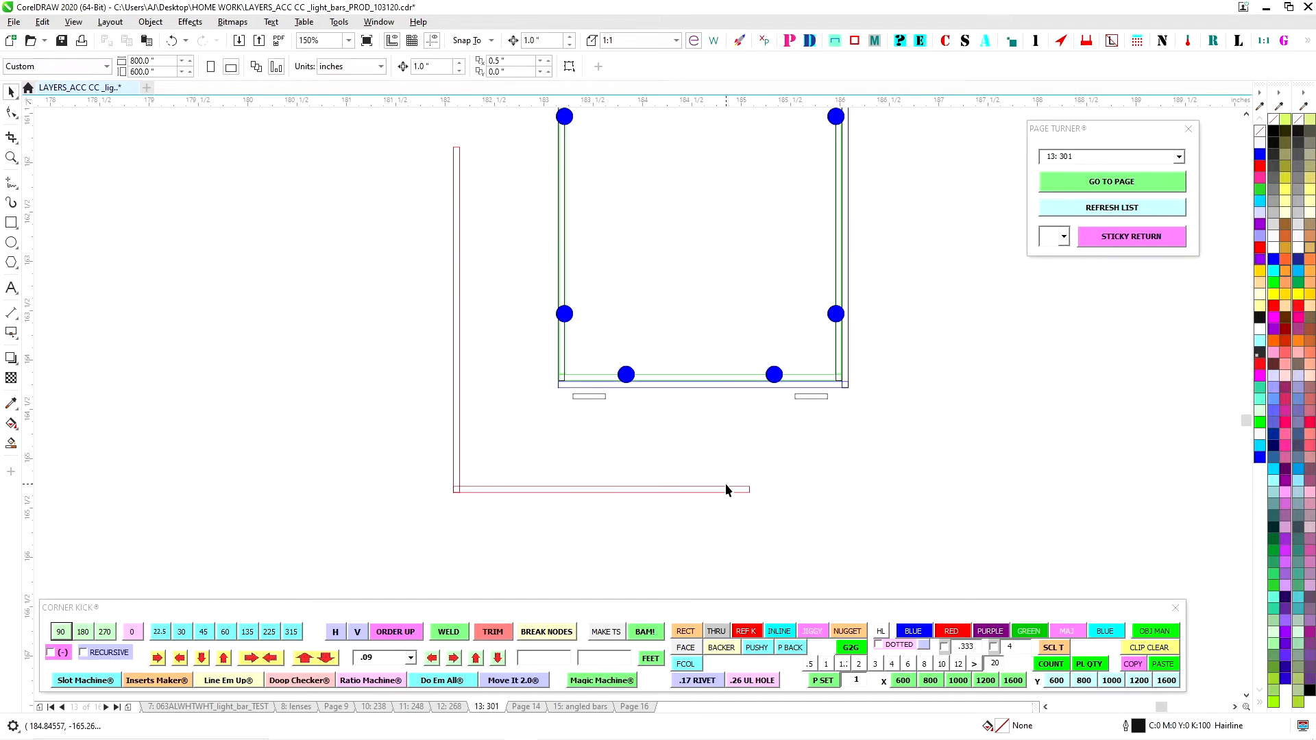
# - Move the red extrusion 1 inch up and 1 inch right, back onto the cross-section, and deselect it
pyautogui.click(734, 491)
pyautogui.press('Up')
pyautogui.press('Right')
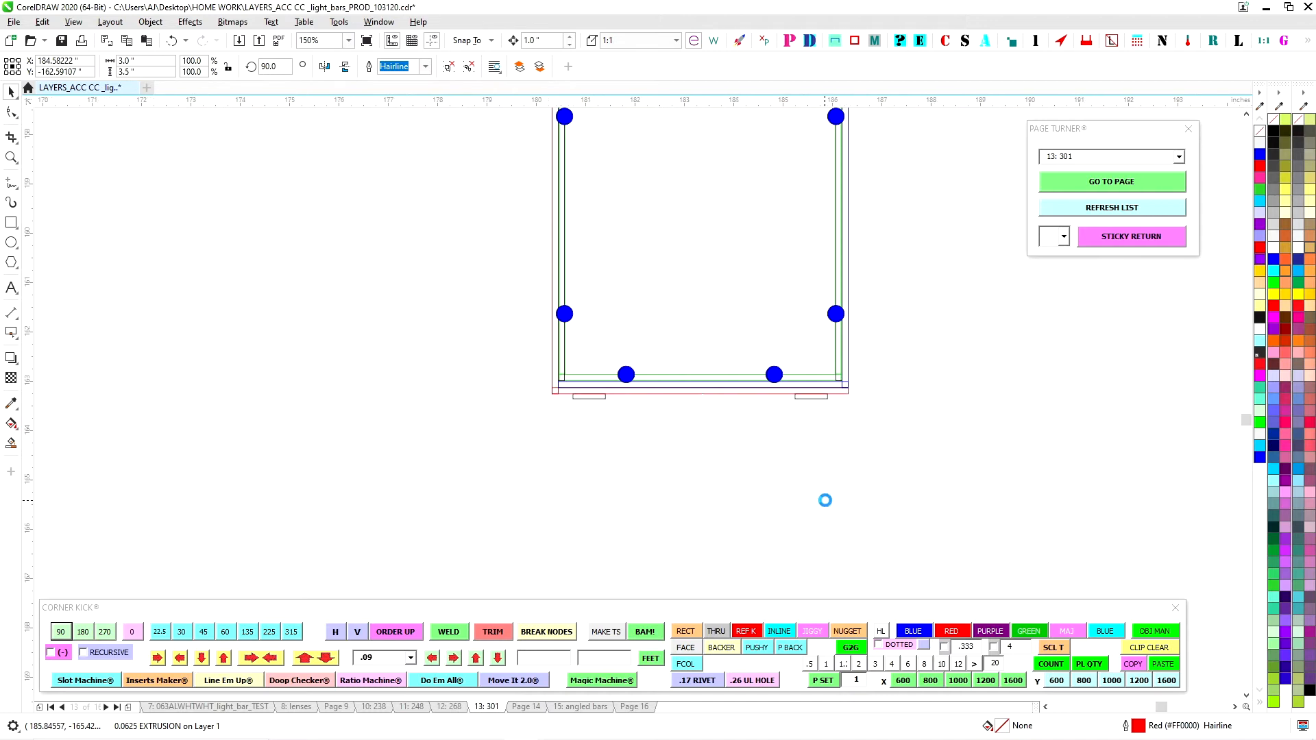
pyautogui.scroll(-1, 824, 500)
pyautogui.press('Escape')
# - Compare the cross-sections beside the panels, and select all parts of the notched end bracket near the IN panel
pyautogui.scroll(-2, 834, 517)
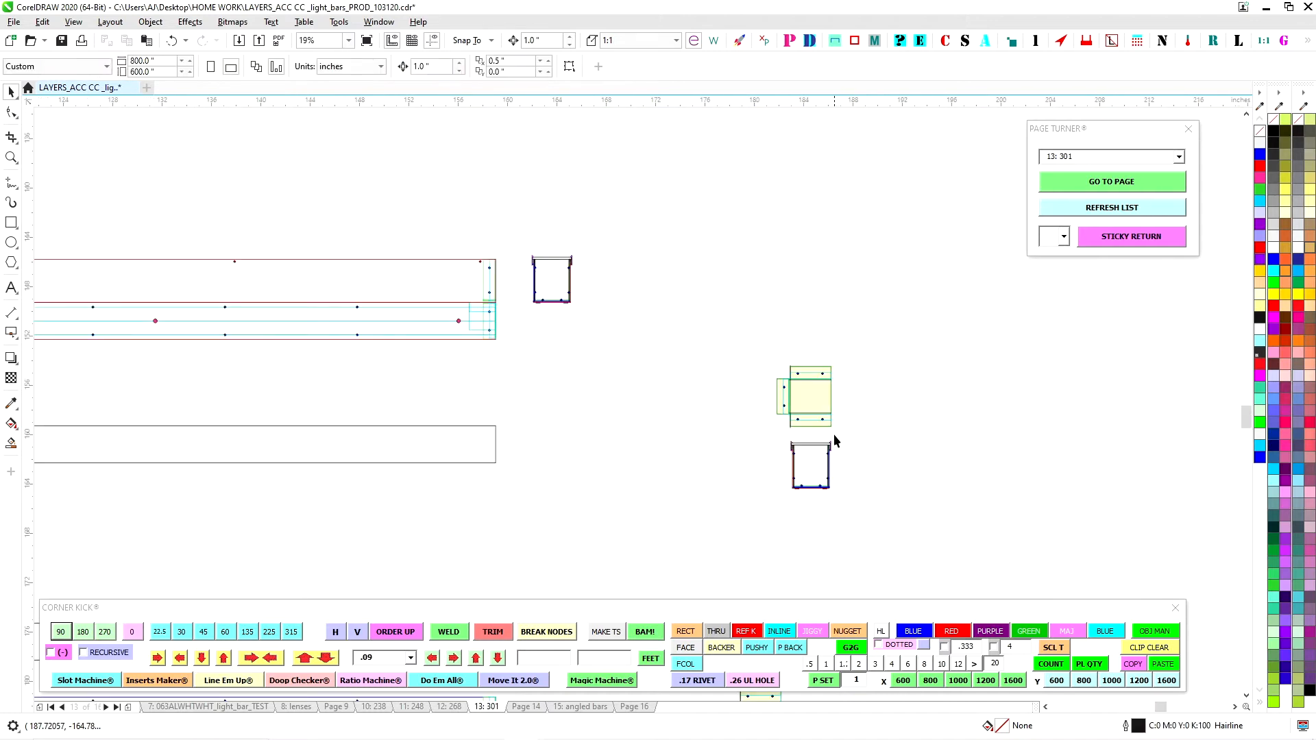
pyautogui.scroll(2, 754, 366)
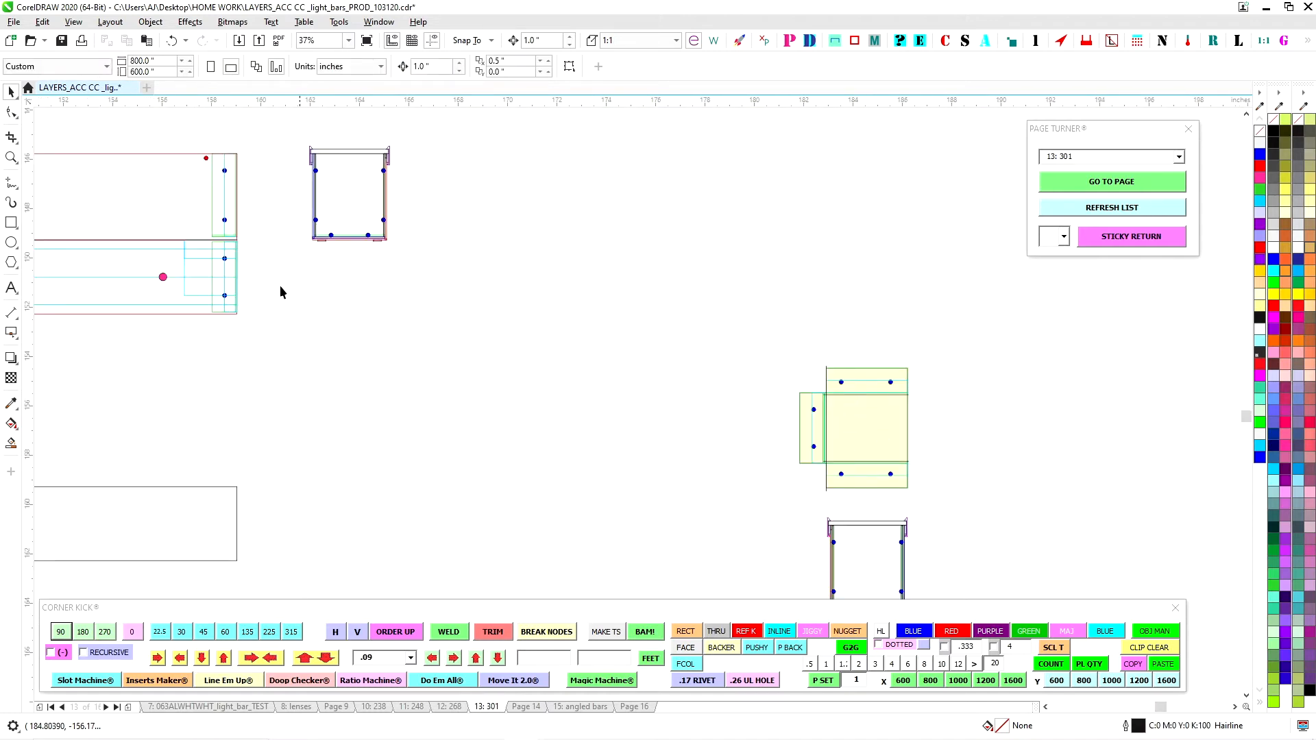
pyautogui.scroll(-4, 461, 349)
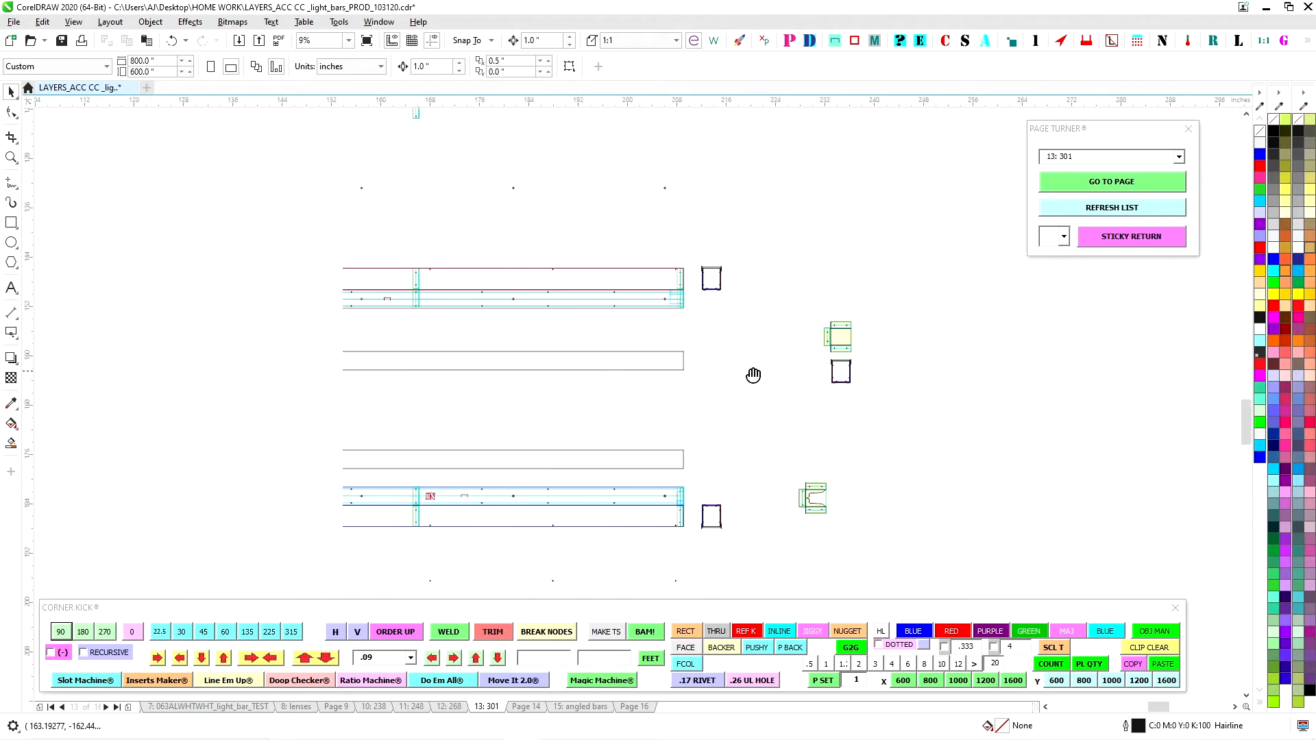
pyautogui.moveTo(606, 535); pyautogui.dragTo(458, 417)
pyautogui.scroll(-1, 465, 417)
pyautogui.scroll(2, 762, 408)
pyautogui.moveTo(617, 321); pyautogui.dragTo(823, 448)
pyautogui.scroll(-2, 619, 490)
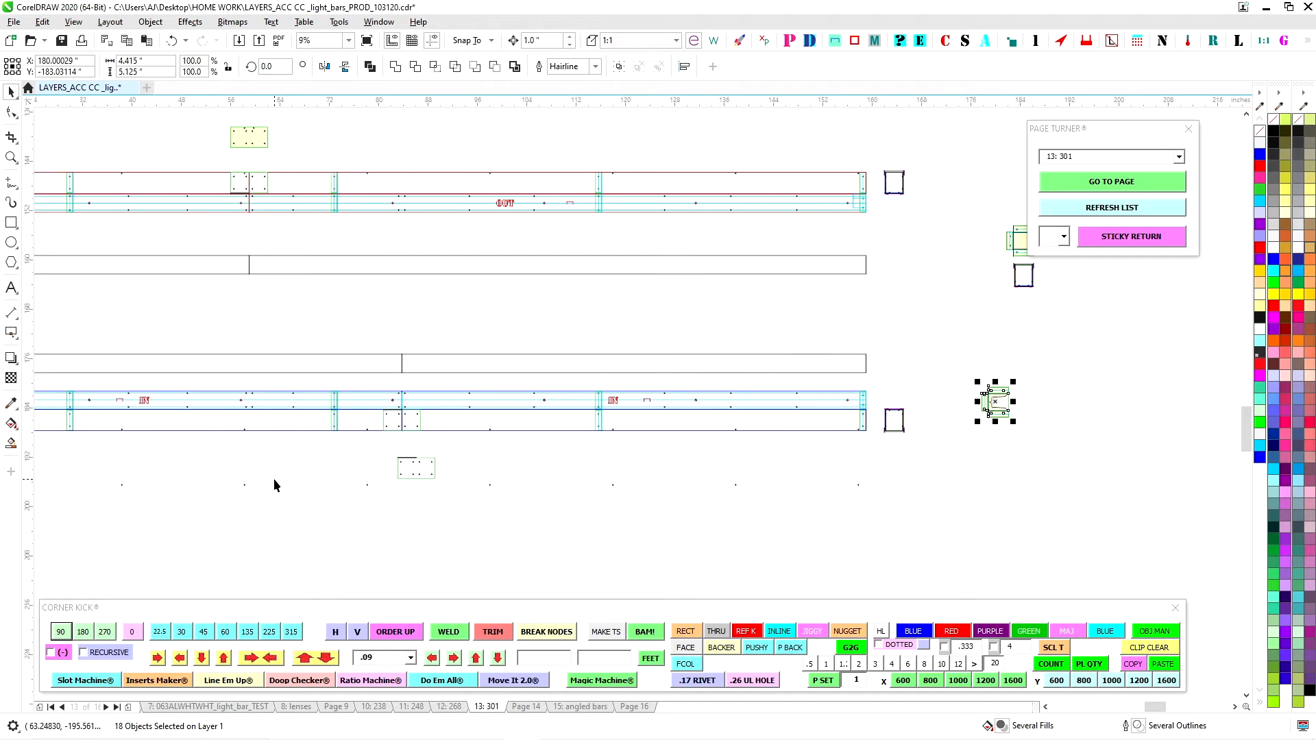
# - Select two neighbouring 0.165-inch holes in the row below the IN panels and view them within the whole page
pyautogui.moveTo(141, 468); pyautogui.dragTo(552, 483)
pyautogui.moveTo(384, 472); pyautogui.dragTo(629, 508)
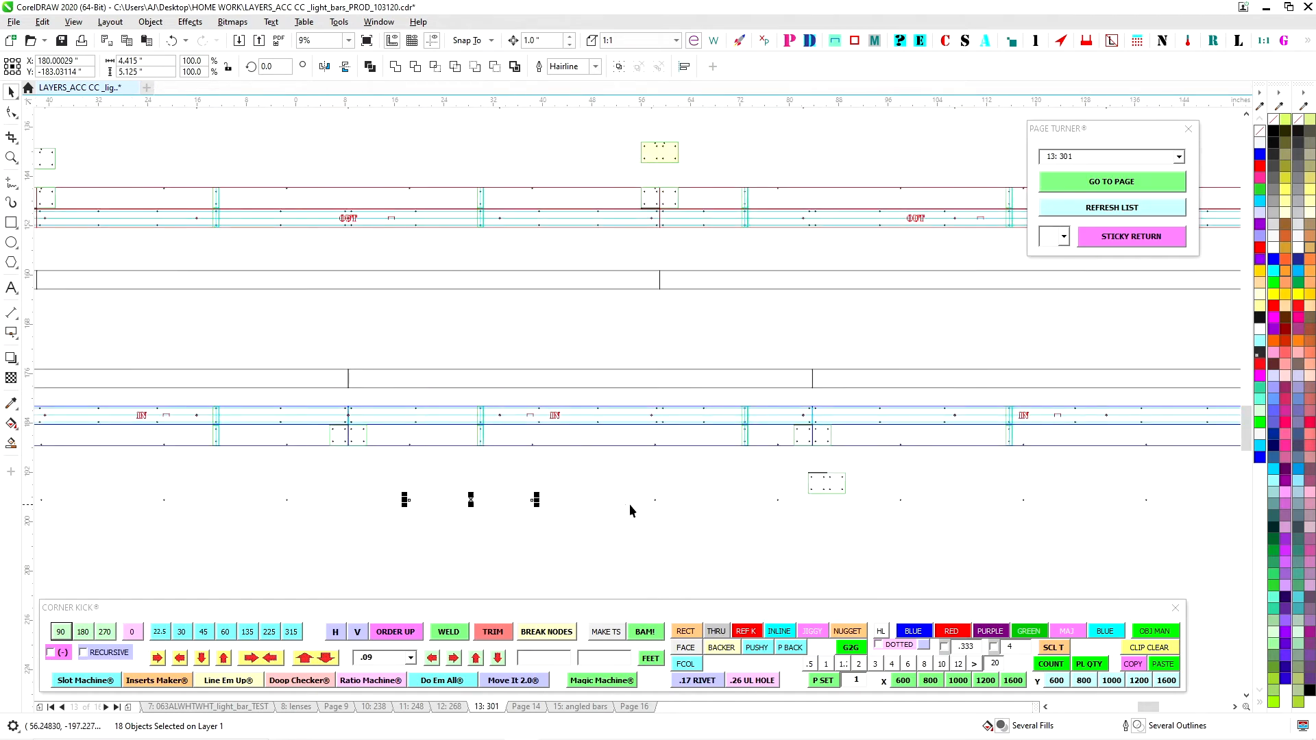
pyautogui.scroll(-1, 411, 442)
pyautogui.scroll(-2, 480, 371)
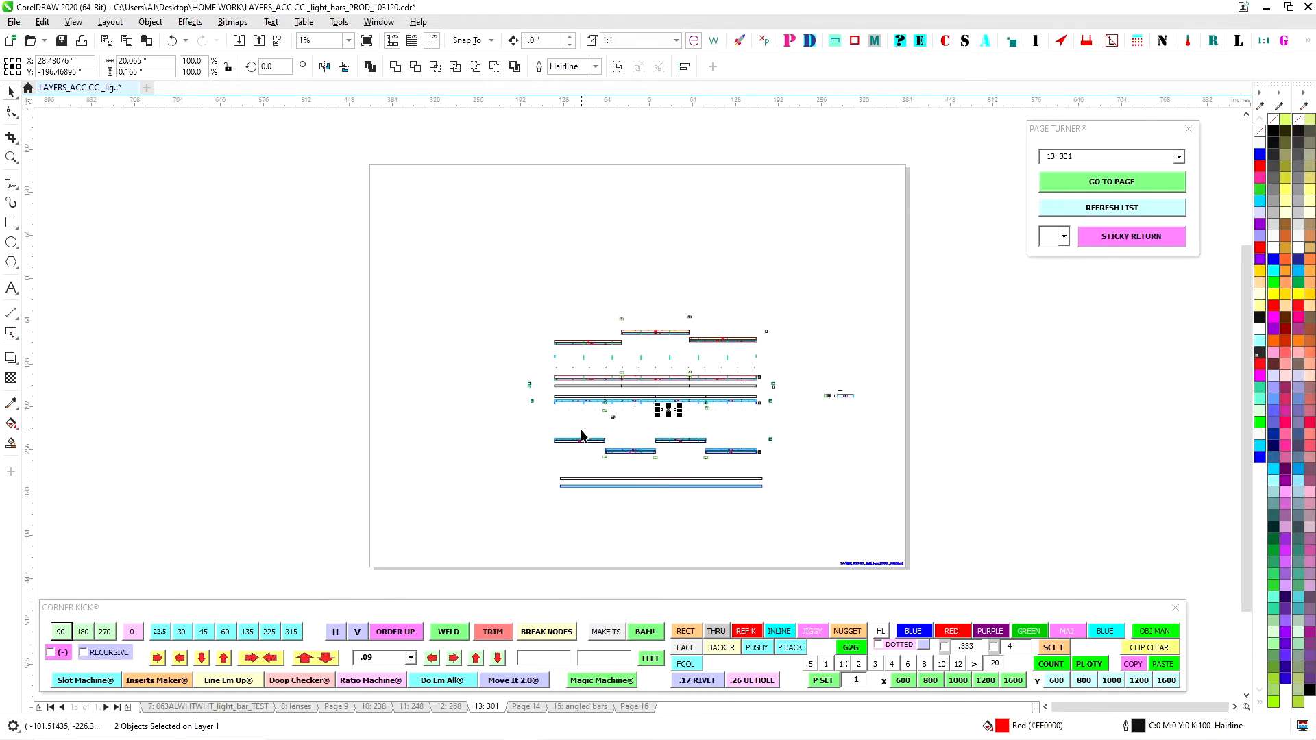
pyautogui.scroll(1, 581, 434)
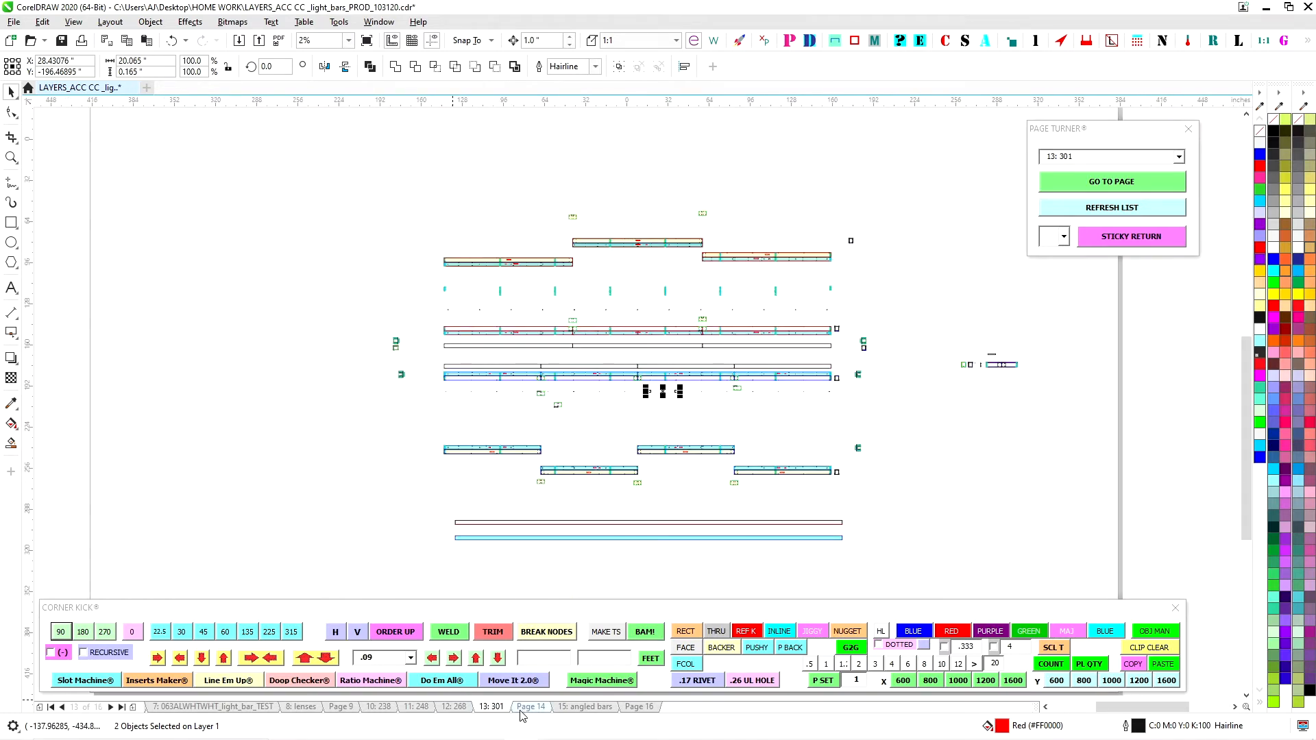
# - Go through pages 268 and 248 to page 238, and examine its OUT and IN panel labels, holes and joints
pyautogui.click(452, 706)
pyautogui.click(416, 706)
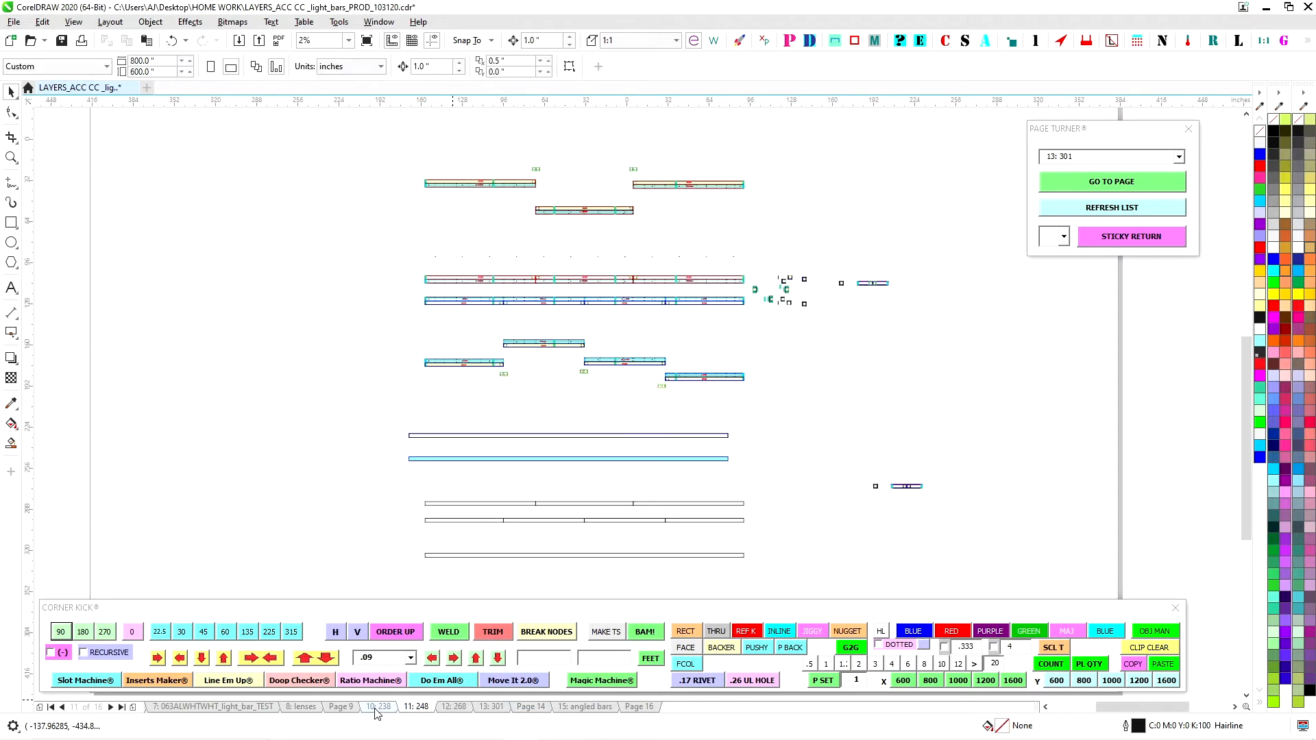
pyautogui.click(375, 707)
pyautogui.scroll(4, 524, 400)
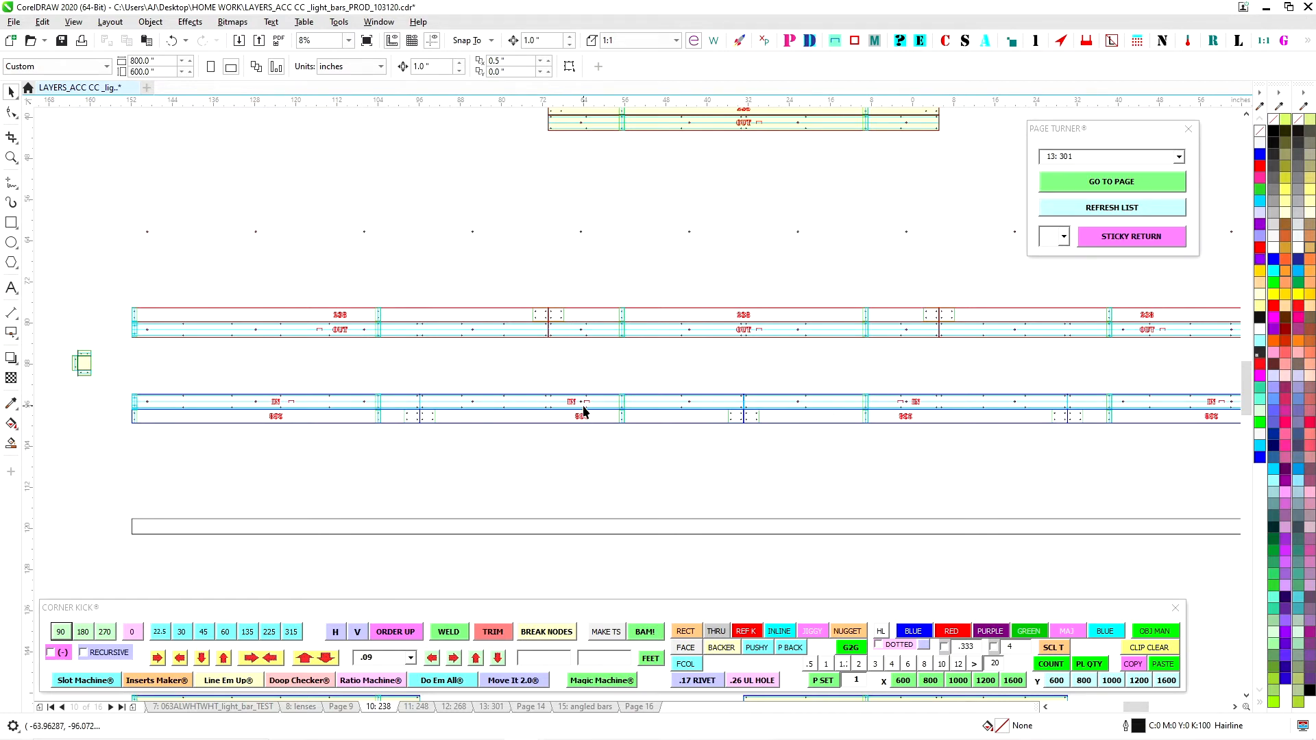
pyautogui.scroll(2, 552, 329)
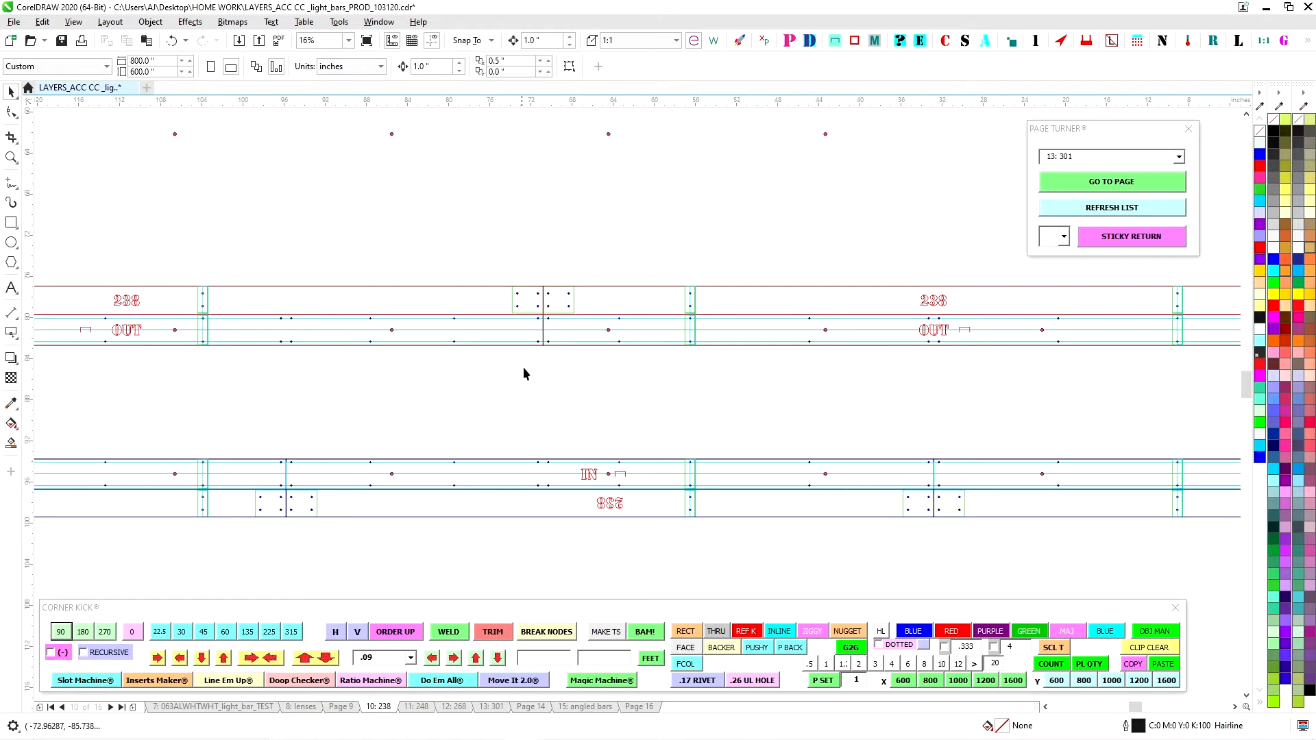
pyautogui.scroll(-4, 699, 348)
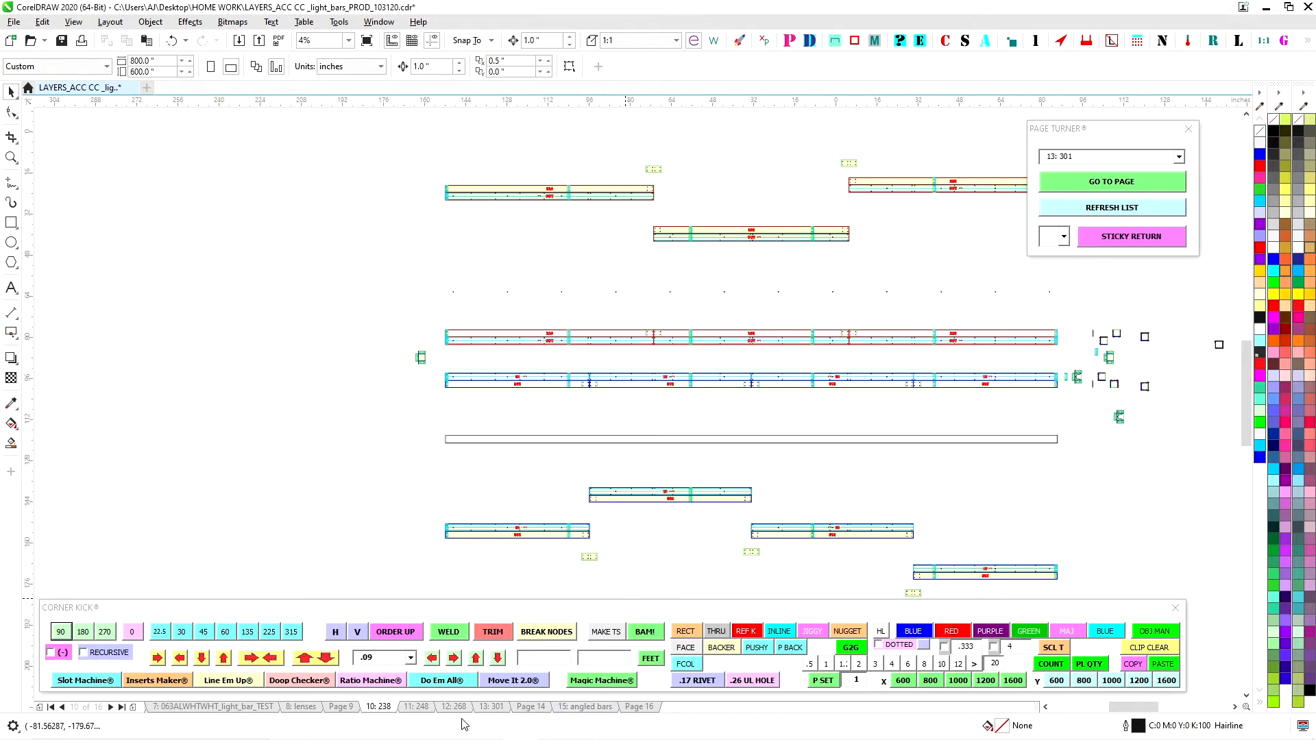
# - View page 238 as a whole, and examine the panels and end brackets on the 063ALWHTWHT_light_bar_TEST page
pyautogui.scroll(-2, 582, 492)
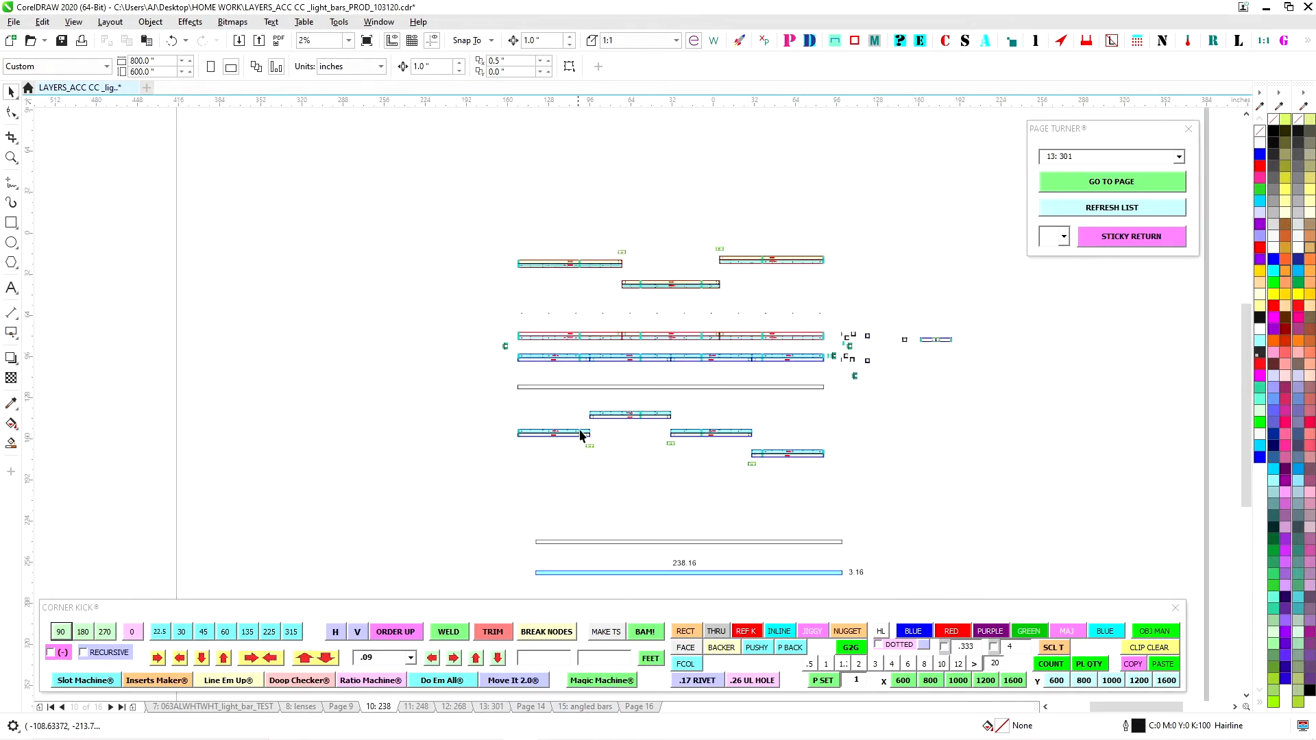
pyautogui.click(273, 706)
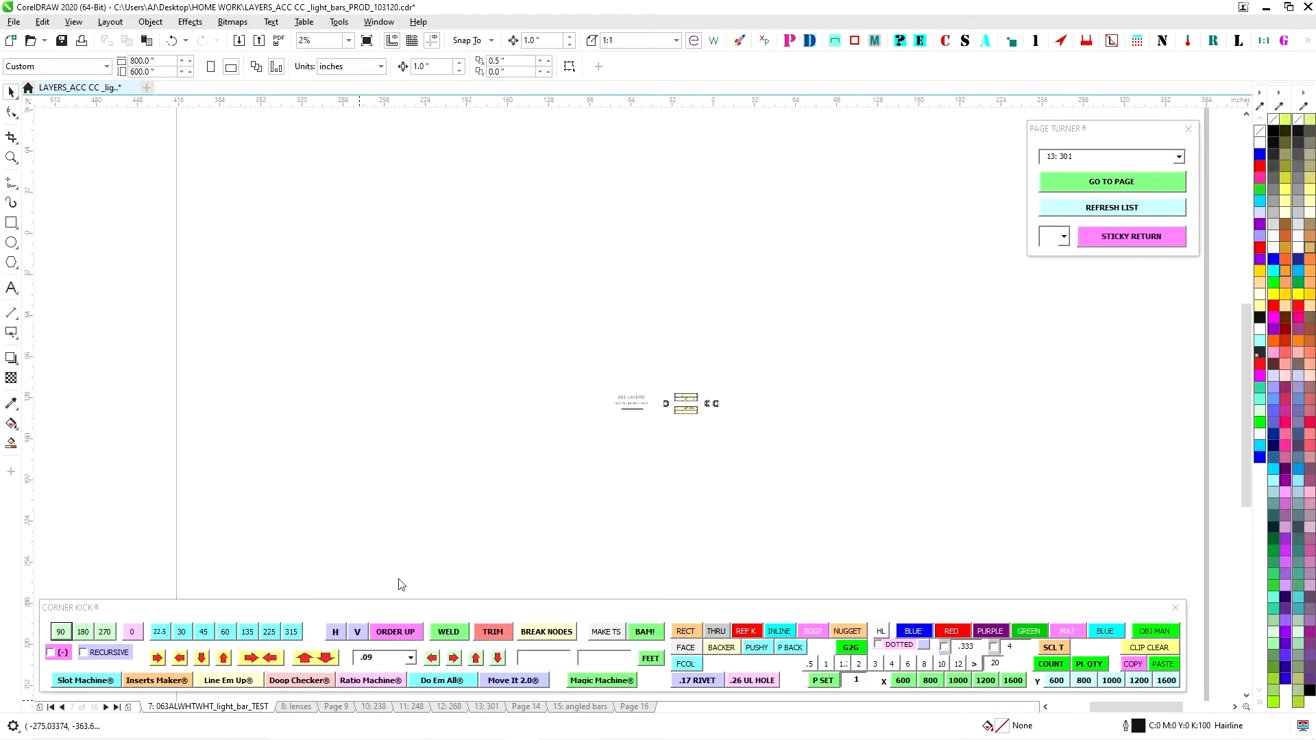
pyautogui.scroll(2, 688, 397)
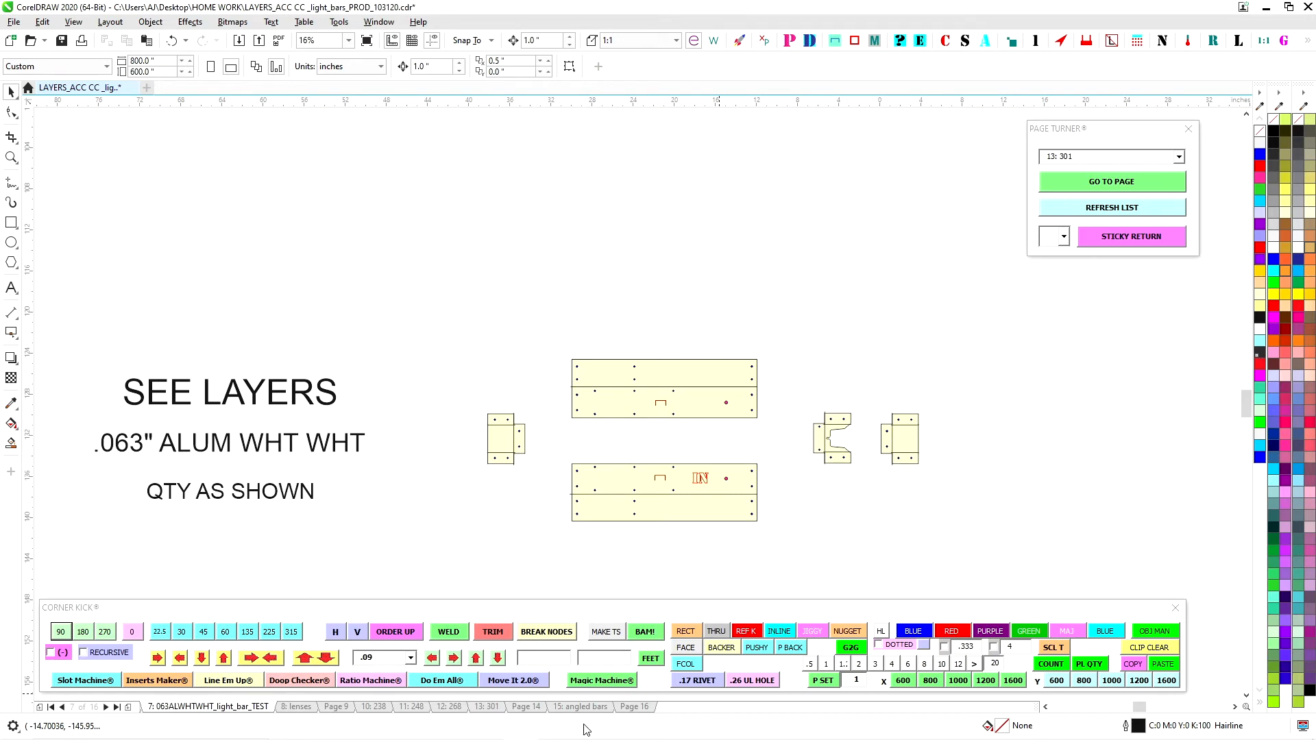
# - Open the angled bars page and look over its 34, 182, 238 and 137 part layouts
pyautogui.click(570, 707)
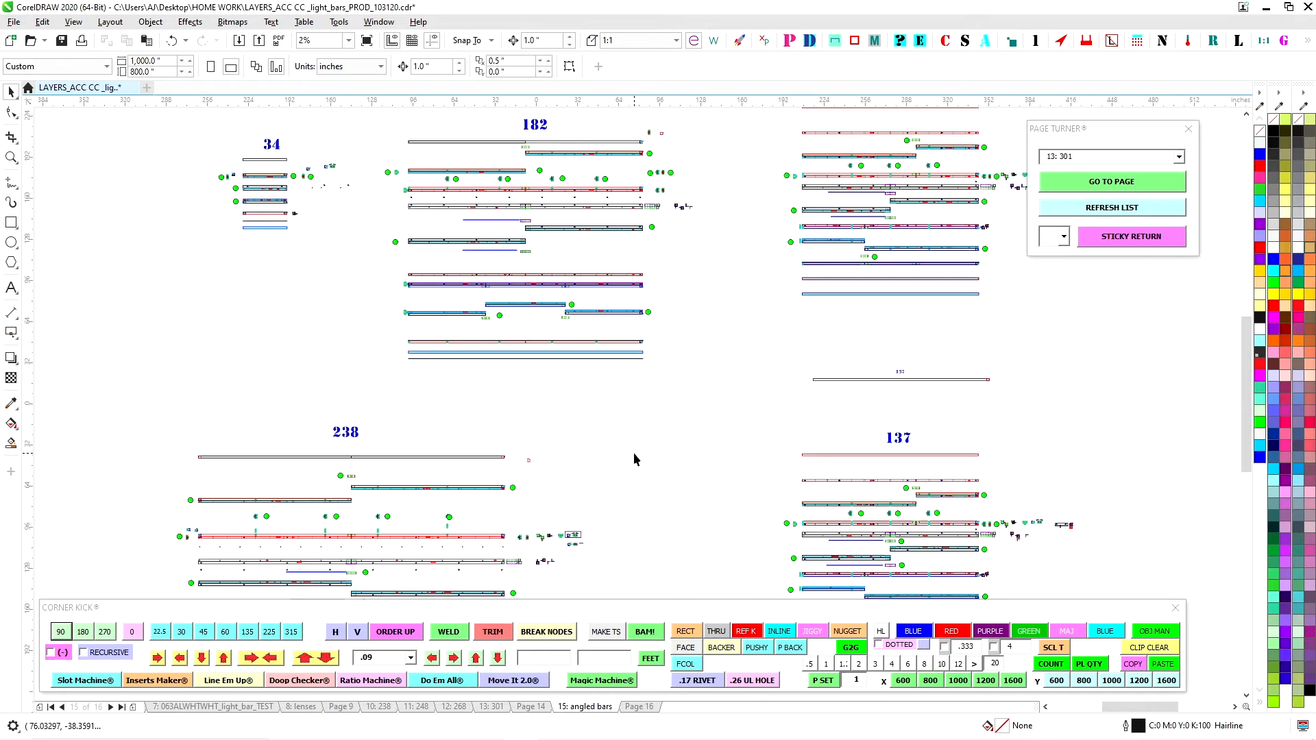
pyautogui.moveTo(649, 477); pyautogui.dragTo(613, 437)
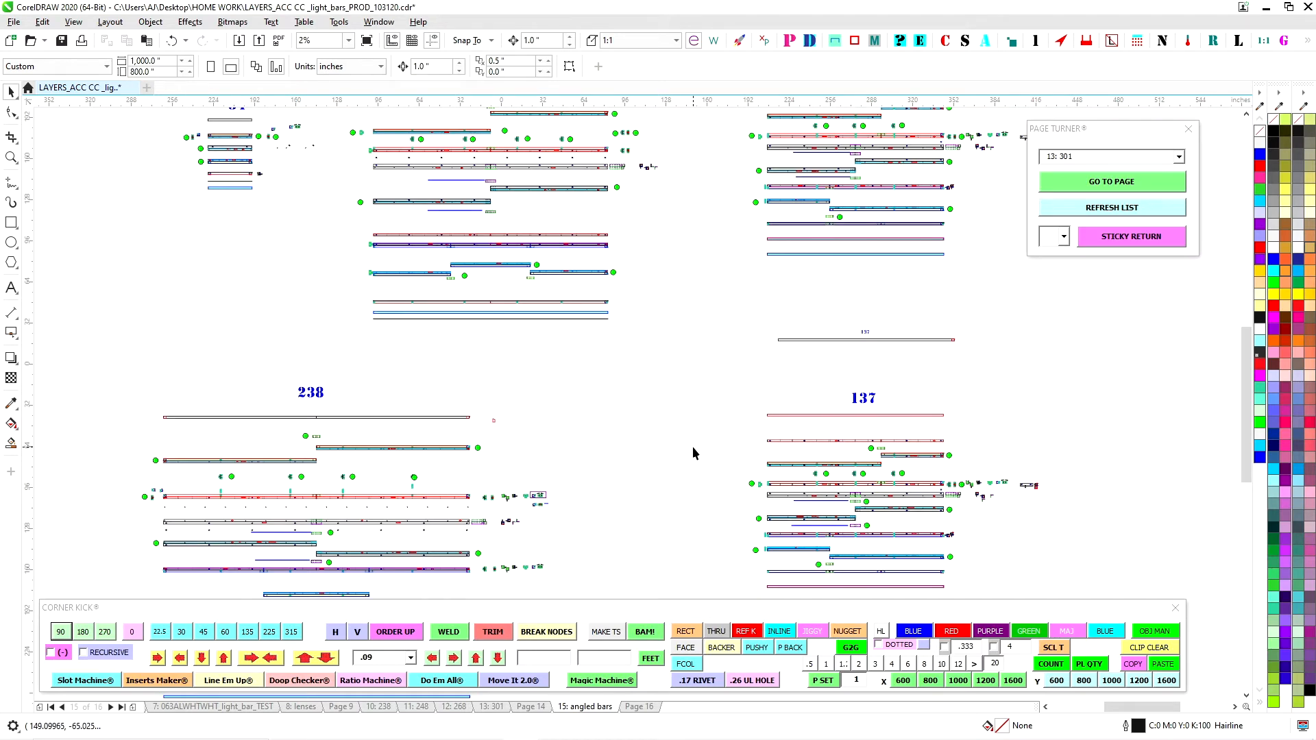
pyautogui.moveTo(693, 447); pyautogui.dragTo(621, 461)
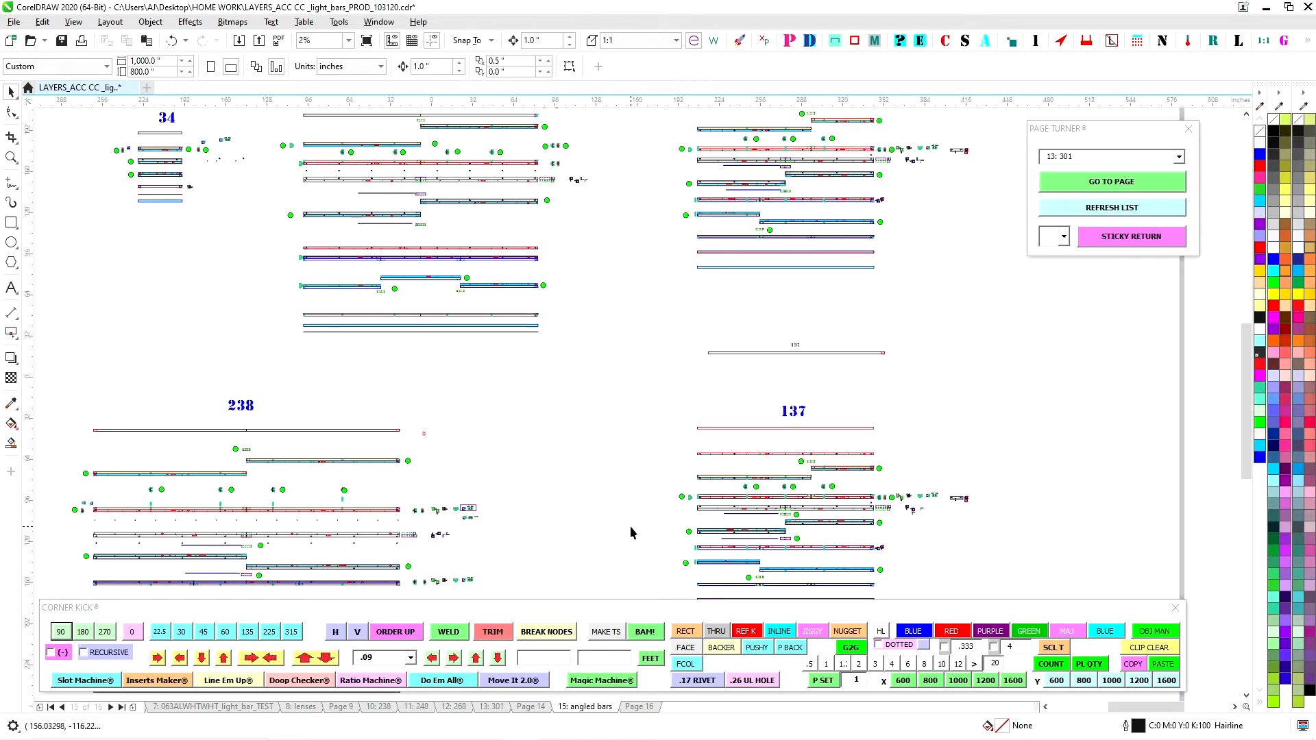
pyautogui.moveTo(631, 525); pyautogui.dragTo(614, 456)
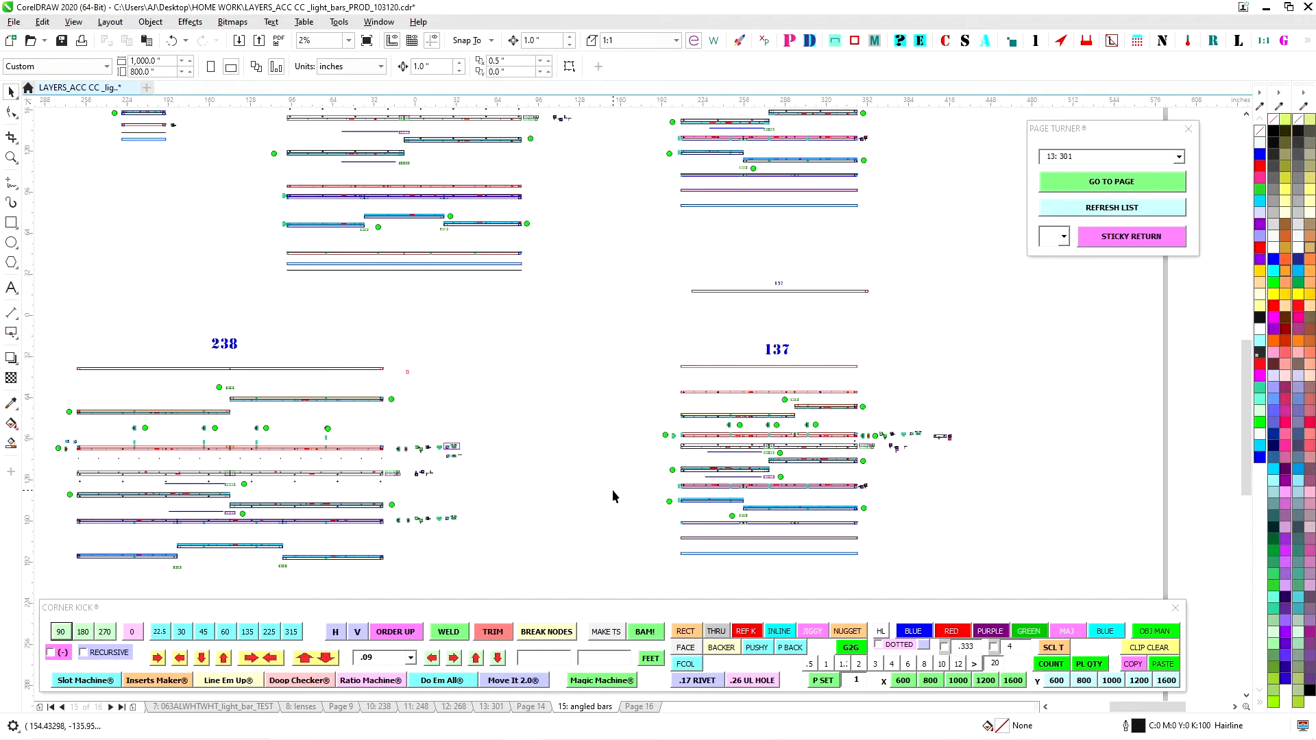
# - Switch to 20201103_192919.pdf in Foxit Reader and examine the 137" angled bar sketches on page 1 at 150% zoom
pyautogui.moveTo(636, 738)
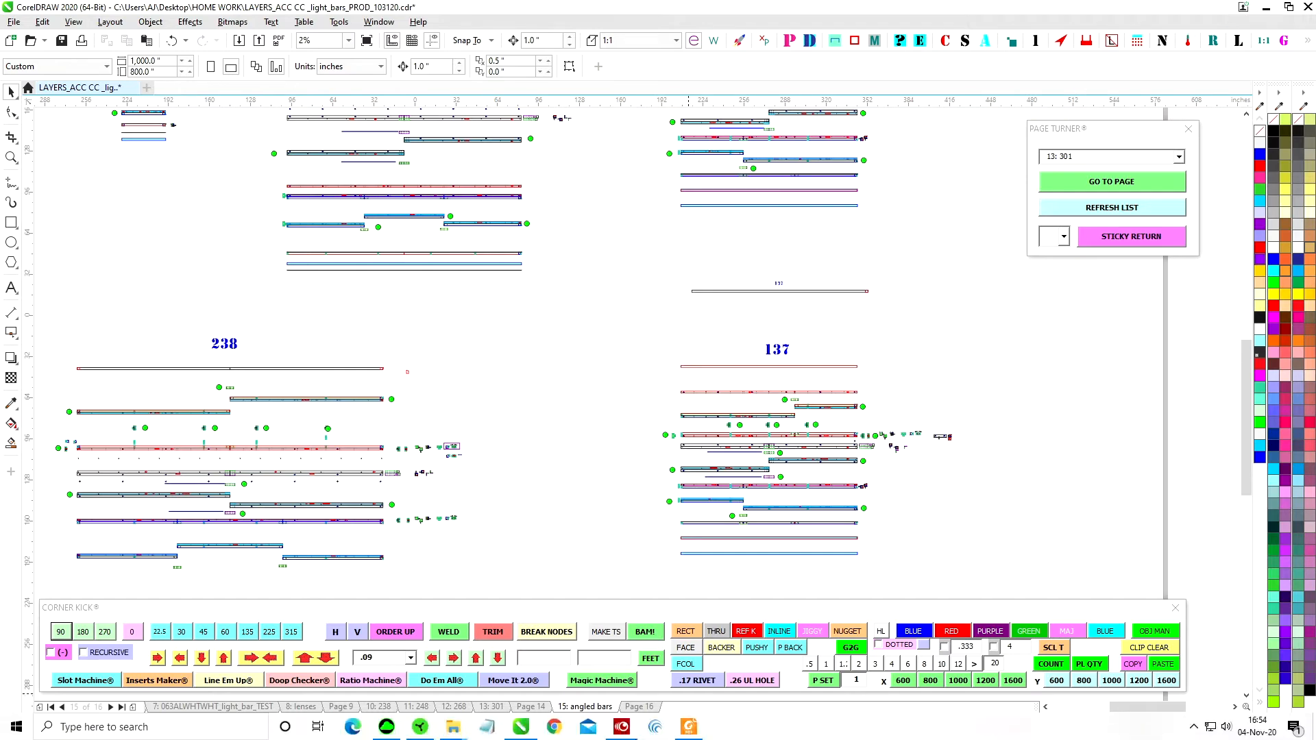
pyautogui.click(687, 727)
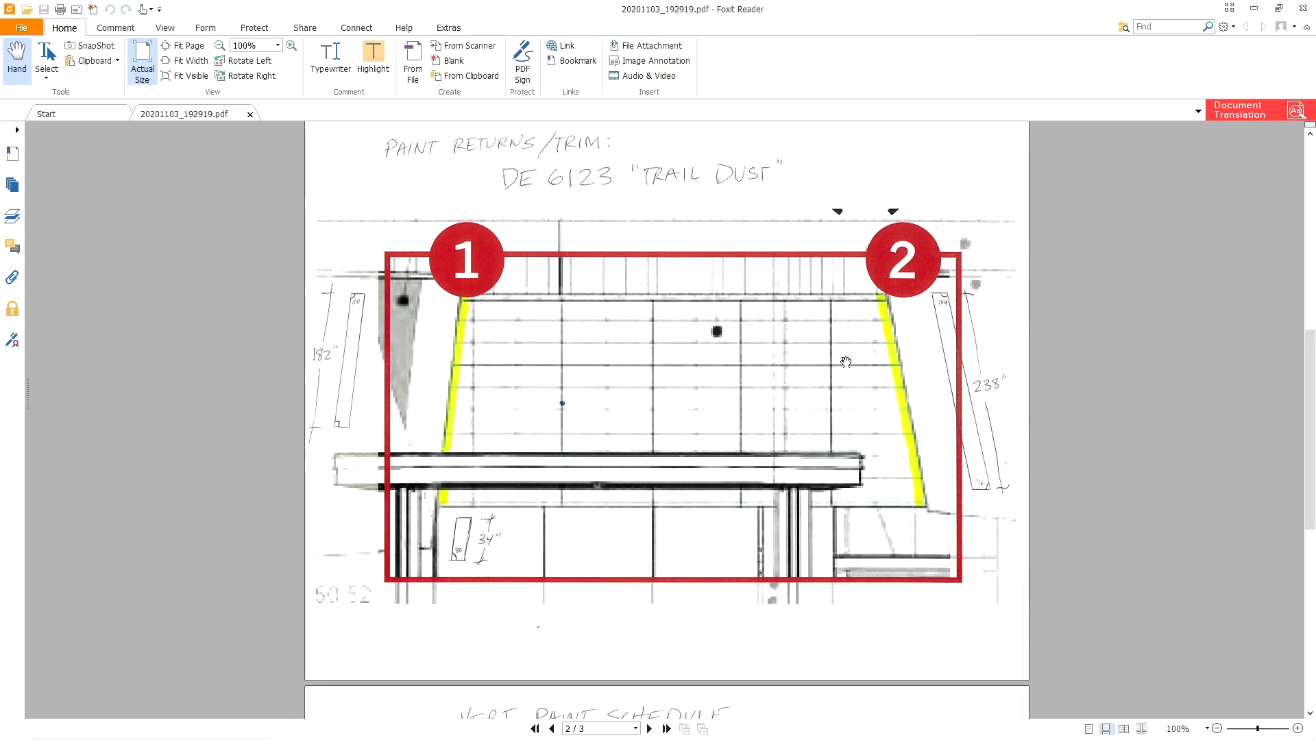
pyautogui.scroll(2, 956, 394)
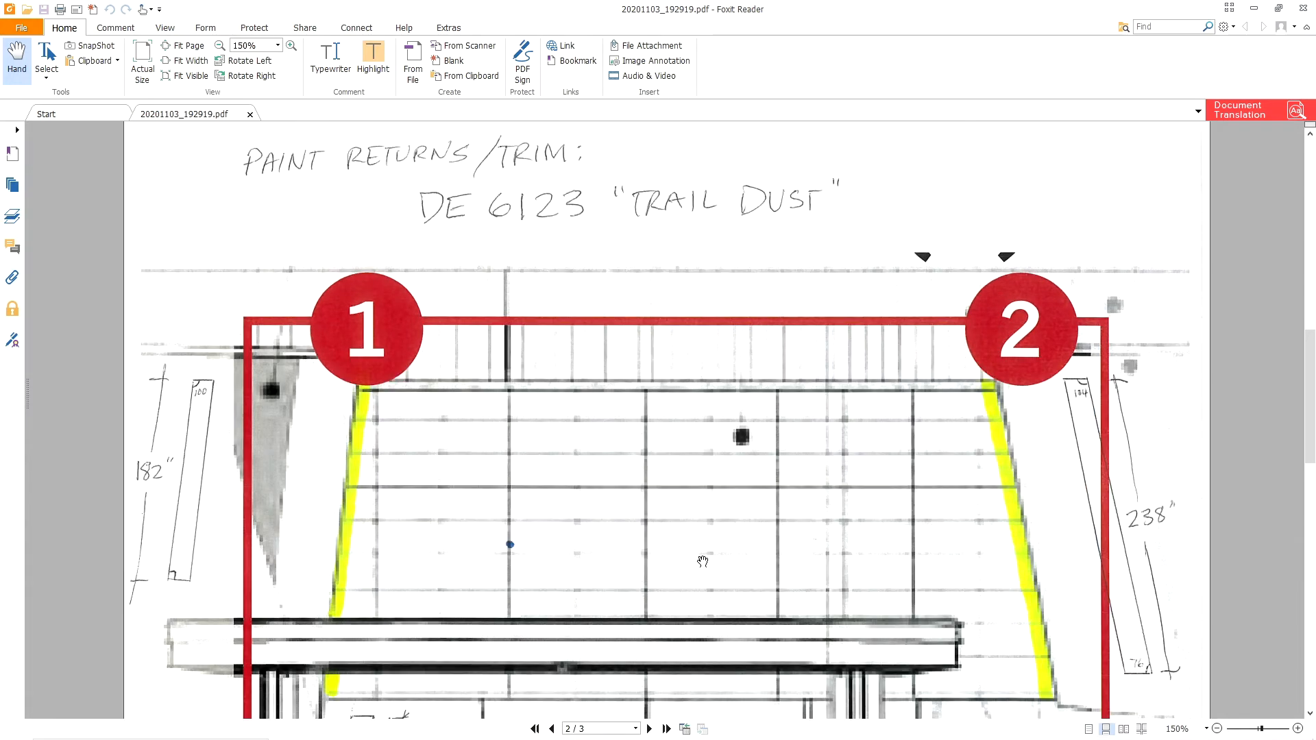
pyautogui.scroll(5, 706, 548)
pyautogui.scroll(3, 705, 525)
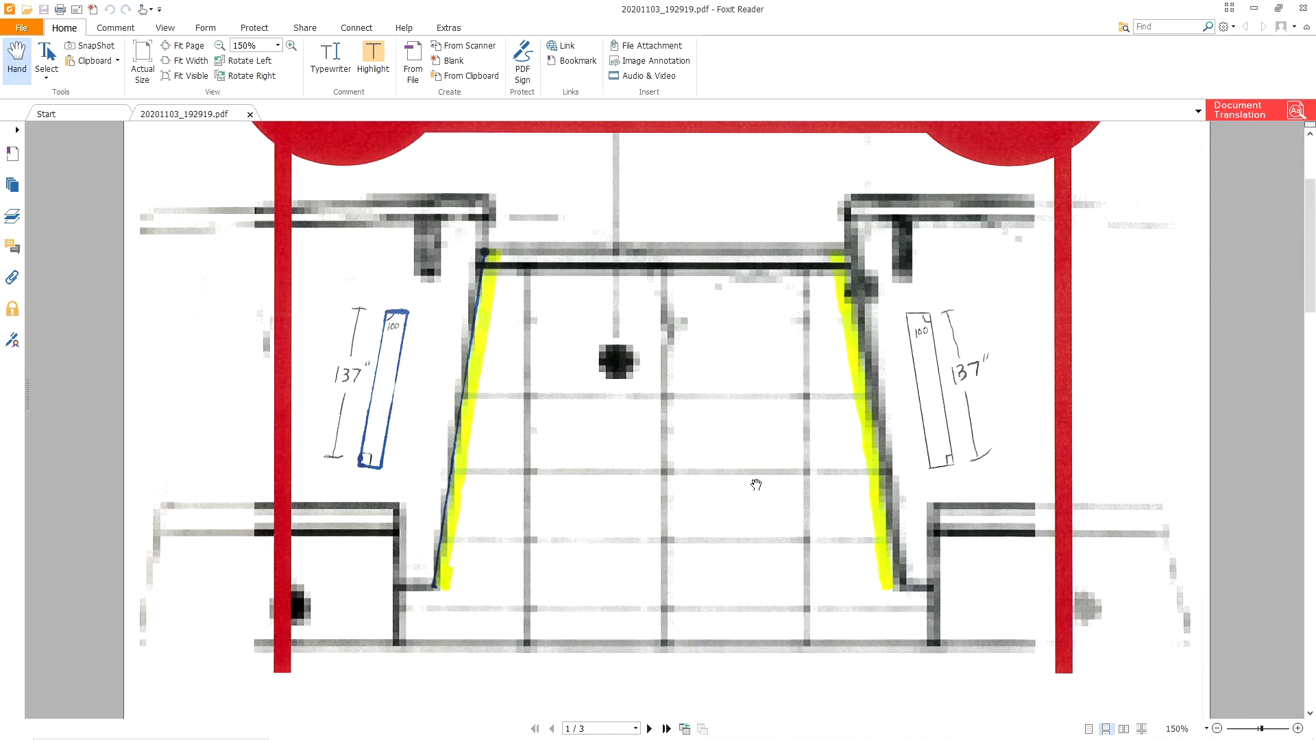
# - Examine the 182", 34" and 238" angled bar sketches around the elevation on page 2 of the PDF
pyautogui.scroll(-8, 669, 451)
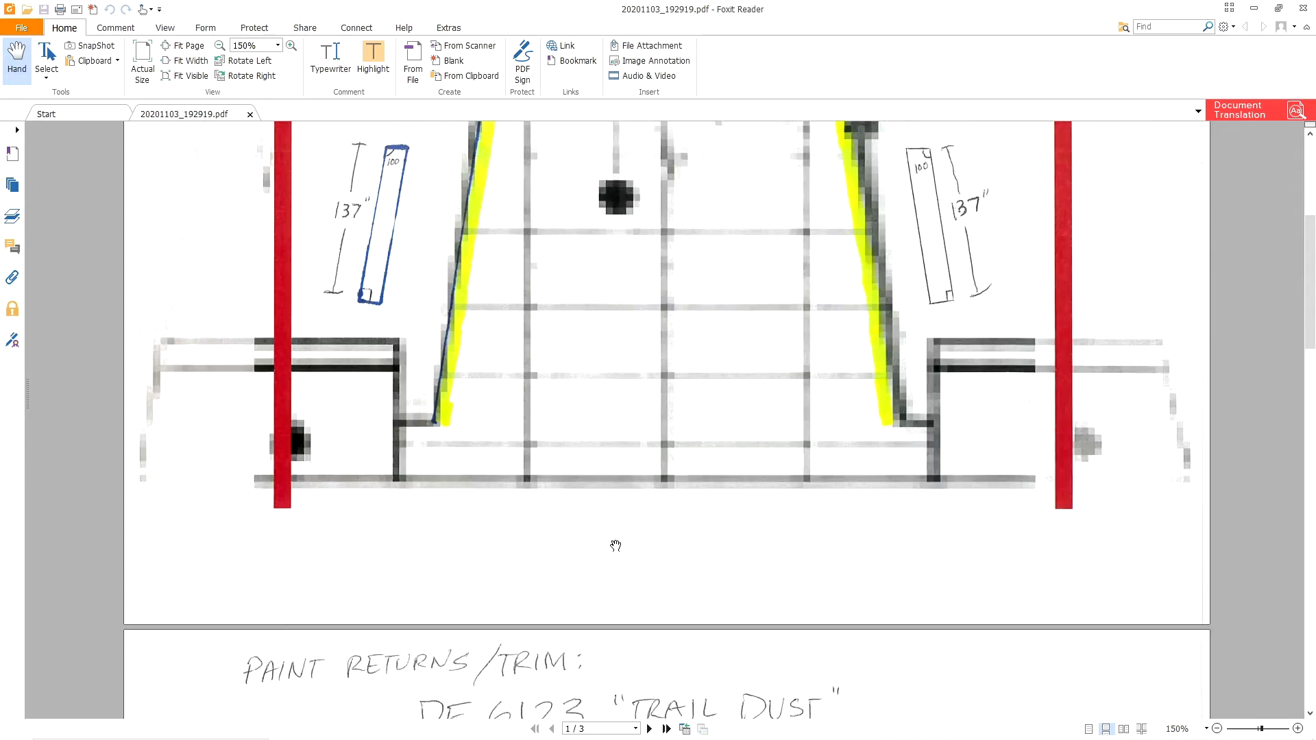
pyautogui.scroll(-3, 622, 541)
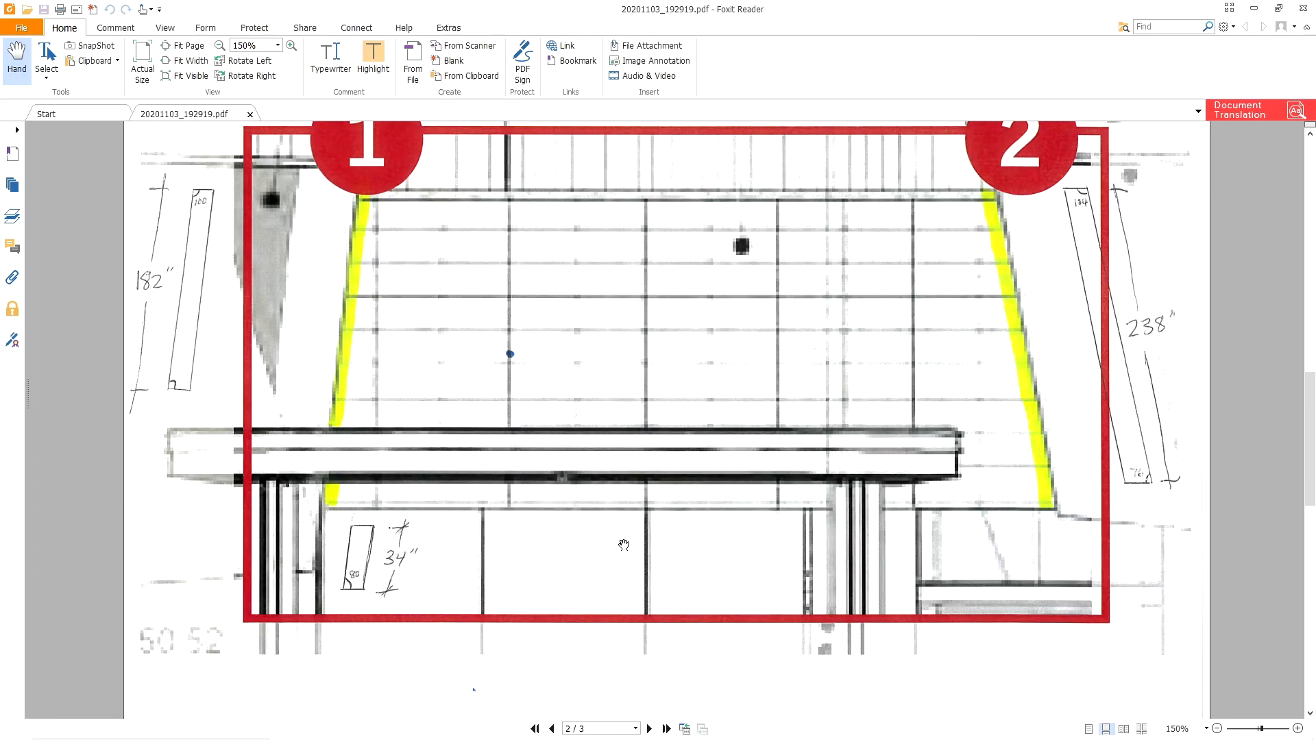
pyautogui.scroll(-1, 625, 544)
pyautogui.scroll(2, 625, 544)
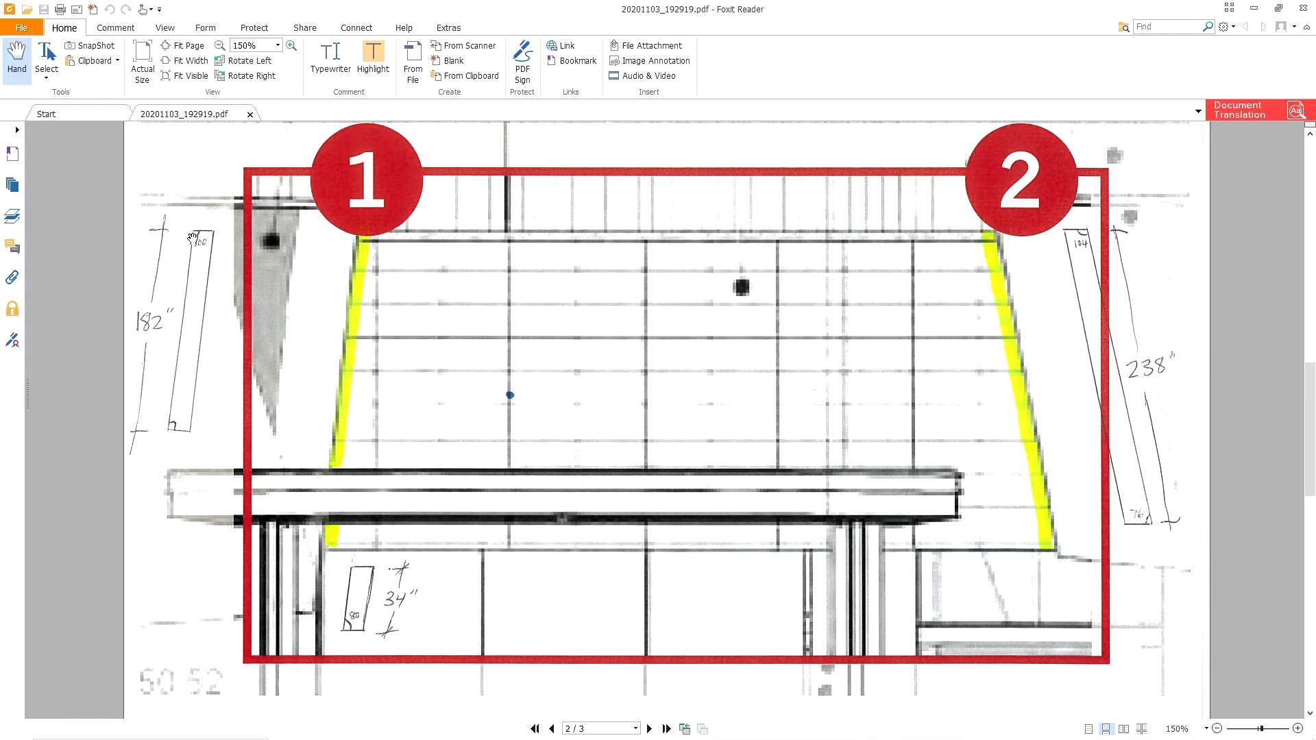
pyautogui.scroll(-1, 836, 347)
pyautogui.scroll(1, 1134, 323)
pyautogui.scroll(-3, 378, 546)
# - Compare the end angles of the 137" bars on page 1 with those of the bars sketched on page 2
pyautogui.scroll(15, 456, 543)
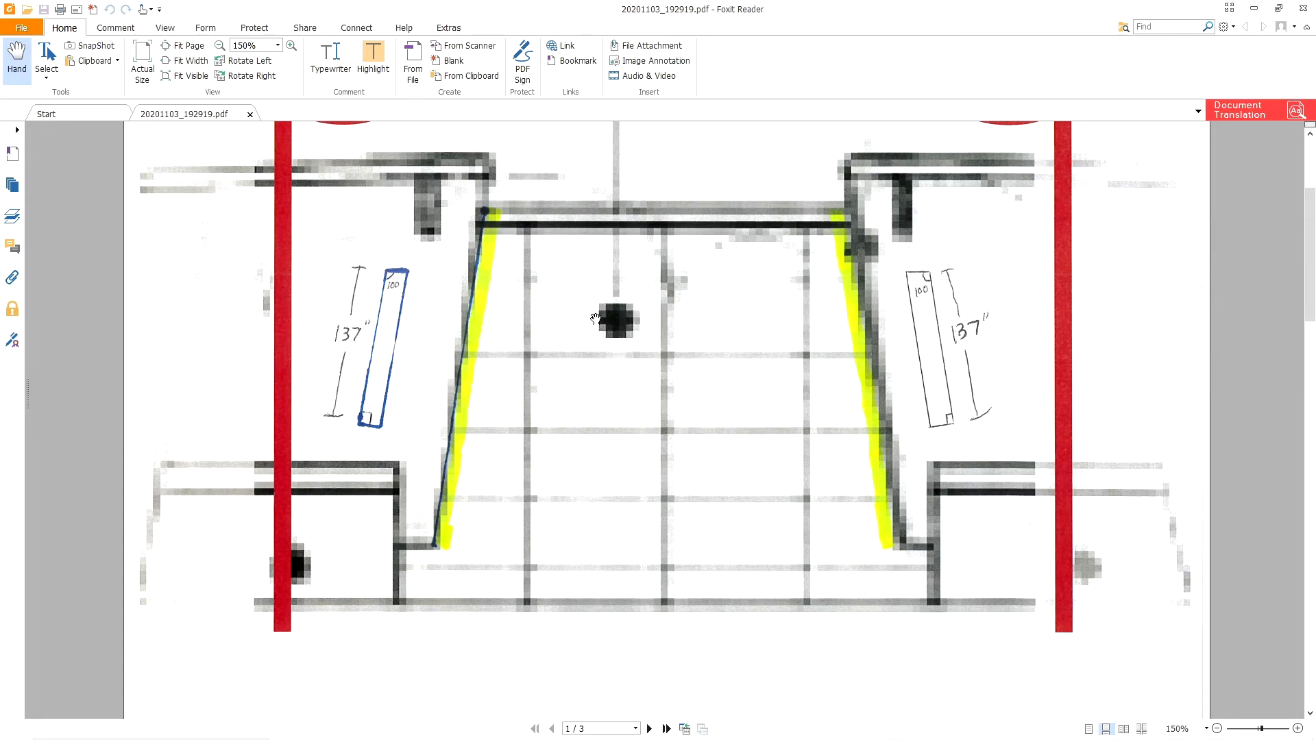
pyautogui.scroll(-12, 681, 402)
pyautogui.scroll(-5, 681, 403)
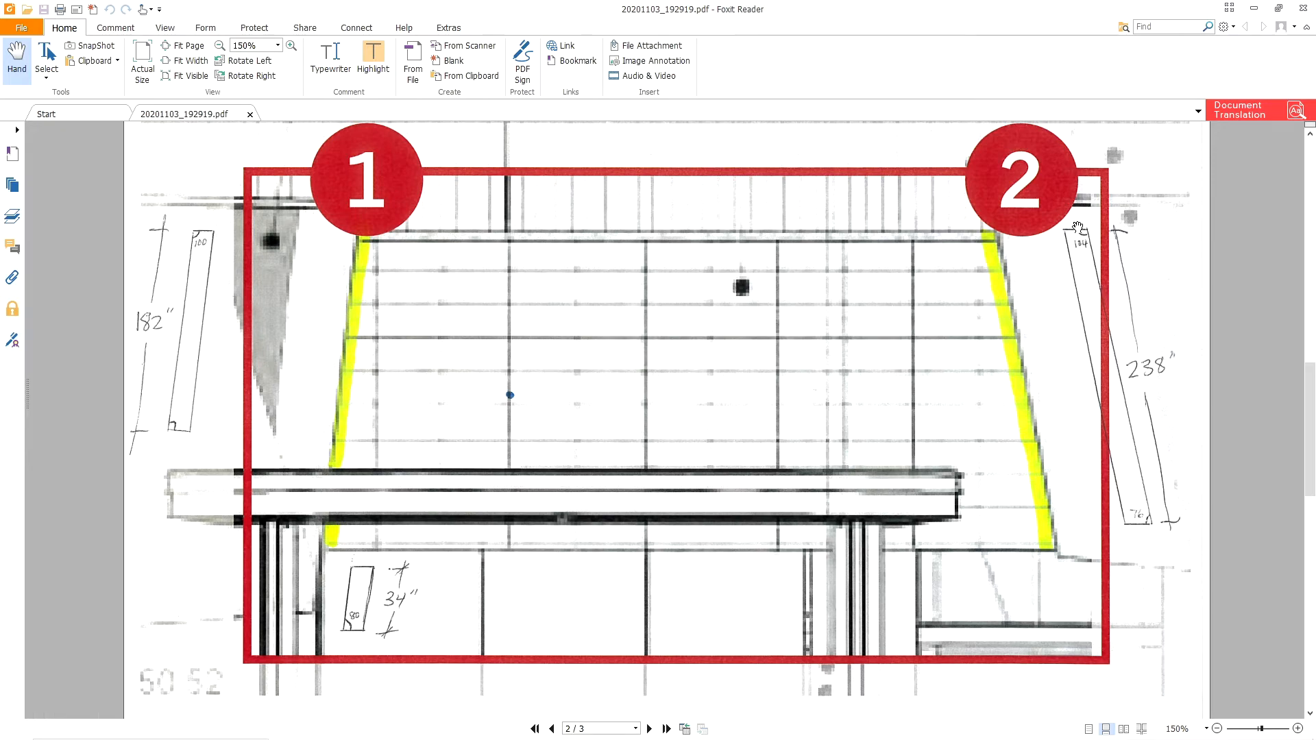
pyautogui.scroll(1, 701, 358)
pyautogui.scroll(-2, 677, 351)
pyautogui.scroll(7, 677, 352)
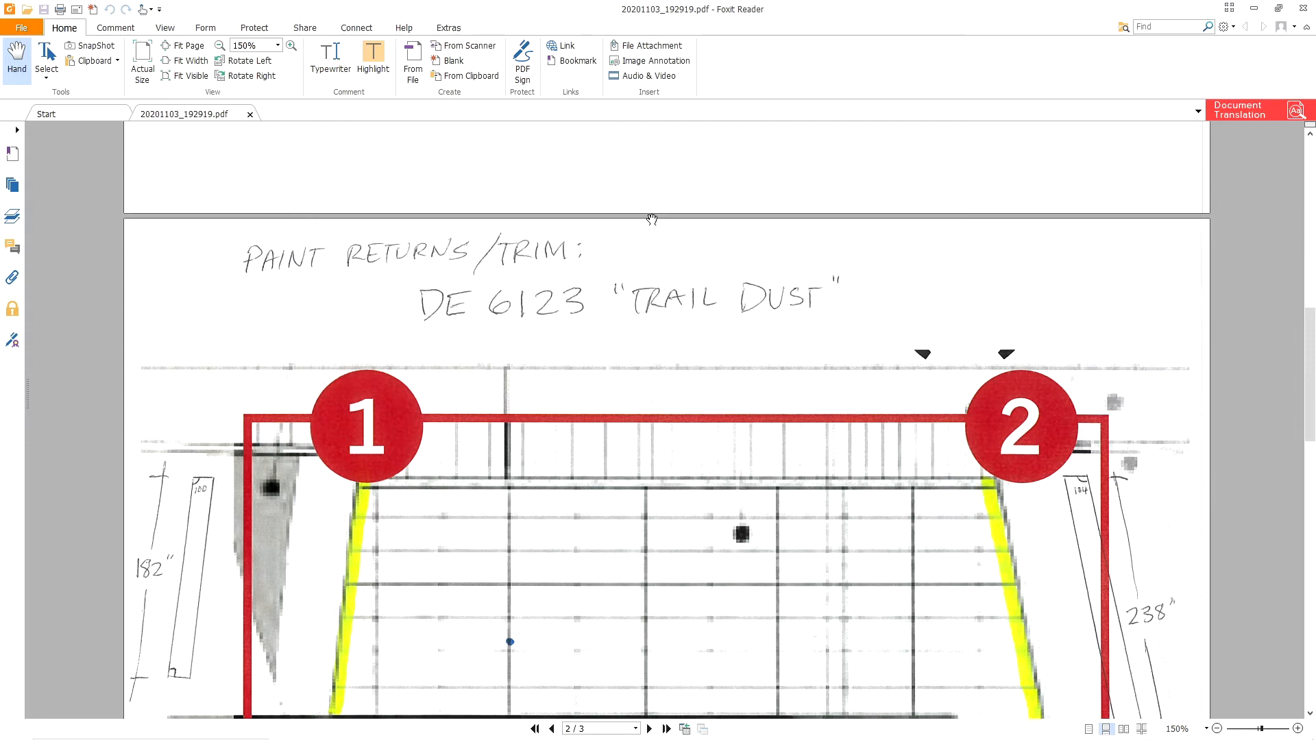
pyautogui.scroll(-2, 560, 335)
pyautogui.scroll(-1, 323, 469)
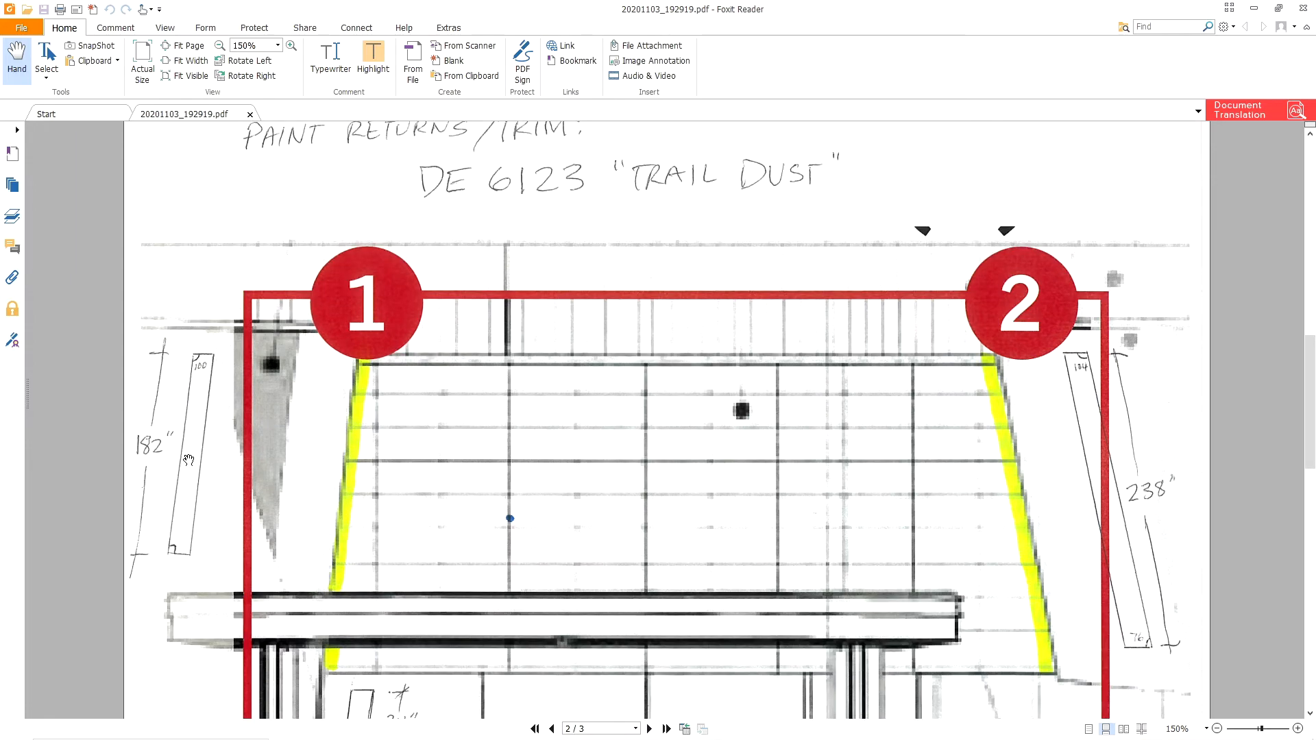
pyautogui.scroll(-1, 286, 601)
pyautogui.scroll(12, 381, 664)
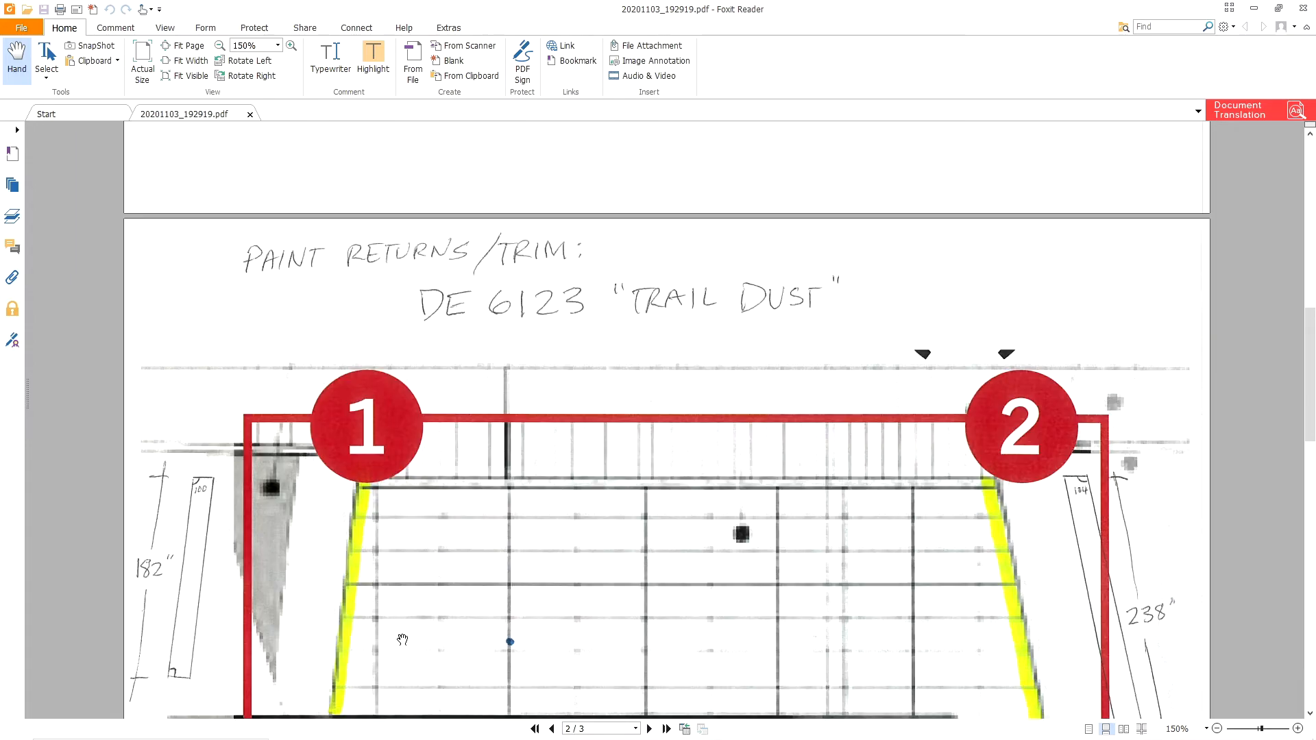
pyautogui.scroll(-6, 615, 529)
pyautogui.scroll(-3, 631, 549)
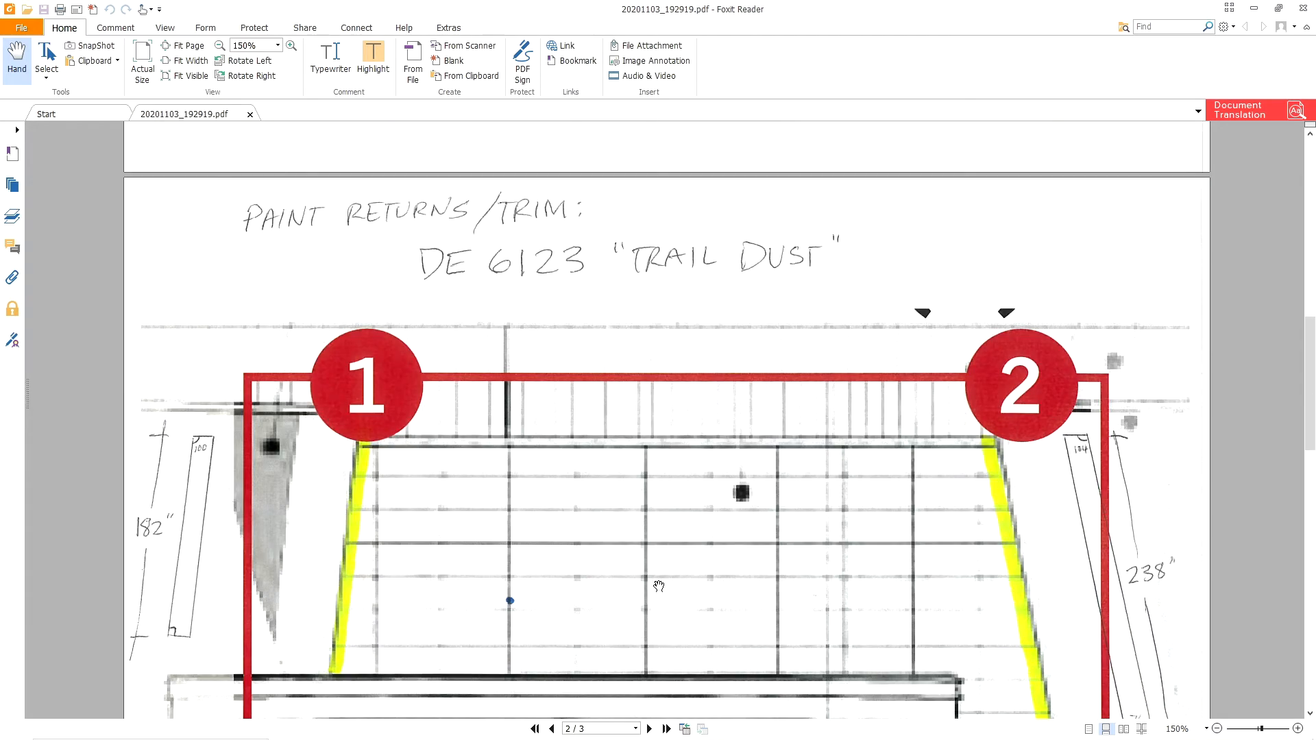
# - Return to the angled bars page in CorelDRAW and examine the cross-sections beside the 137 layout
pyautogui.click(1253, 9)
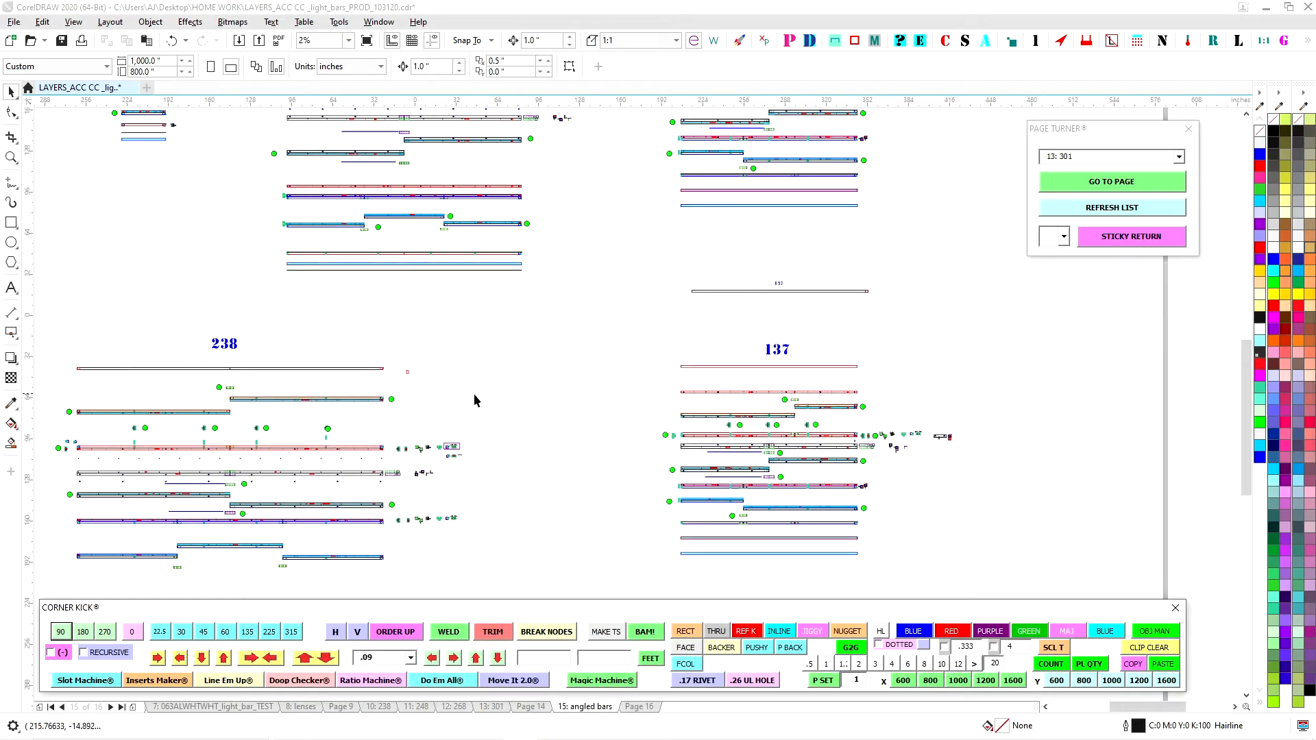
pyautogui.moveTo(526, 357); pyautogui.dragTo(543, 453)
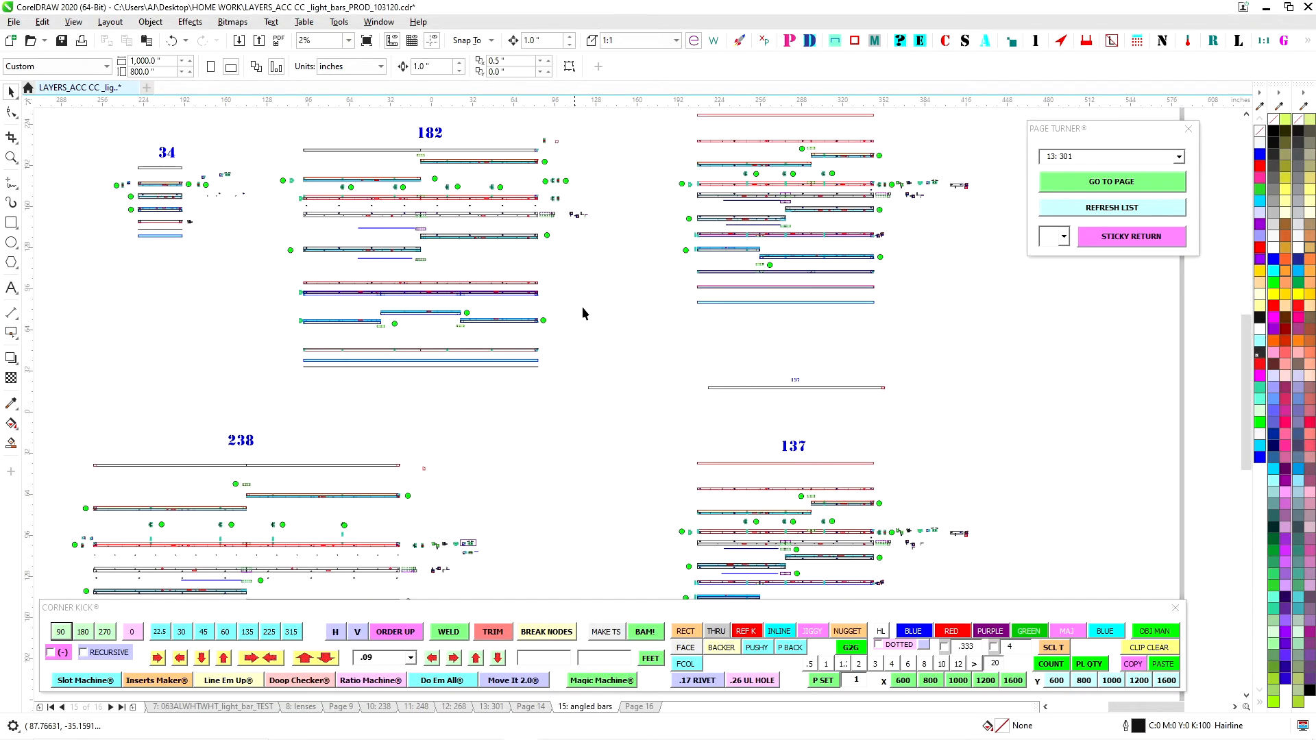
pyautogui.scroll(10, 859, 434)
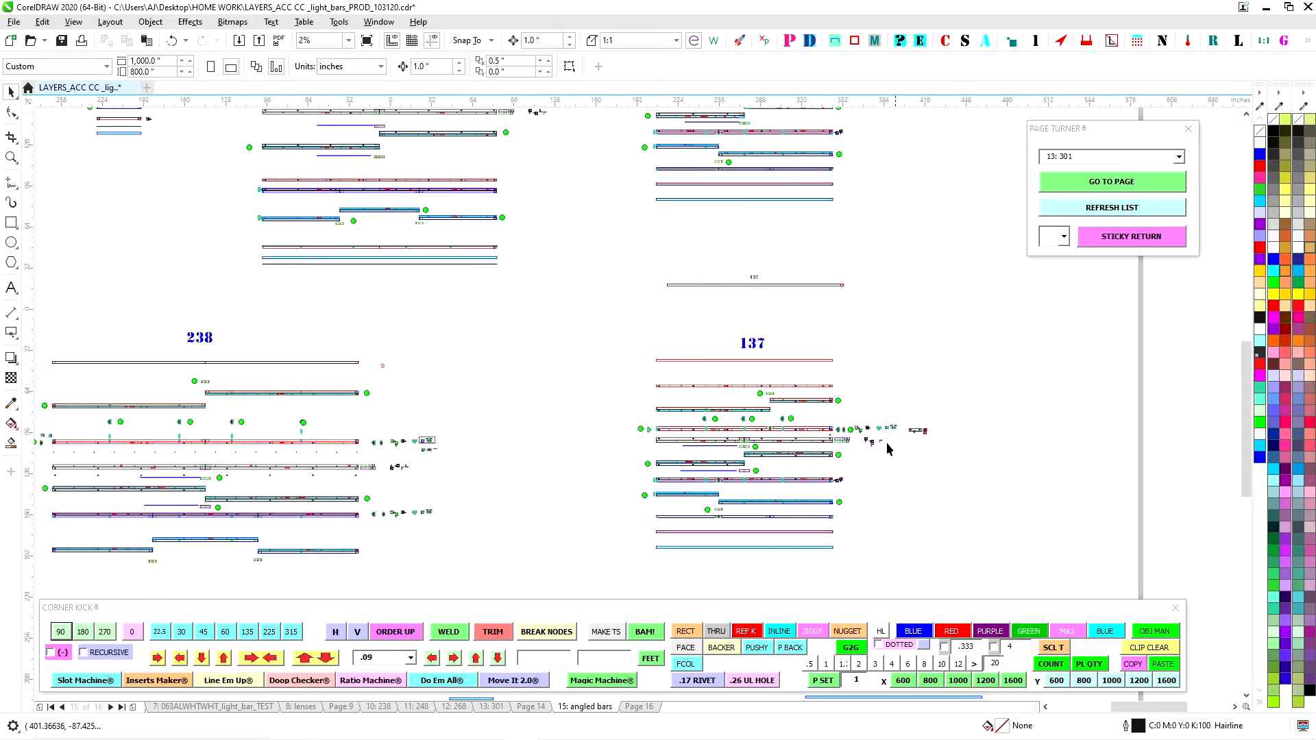
pyautogui.scroll(-2, 844, 470)
pyautogui.moveTo(775, 366); pyautogui.dragTo(798, 431)
pyautogui.scroll(2, 797, 431)
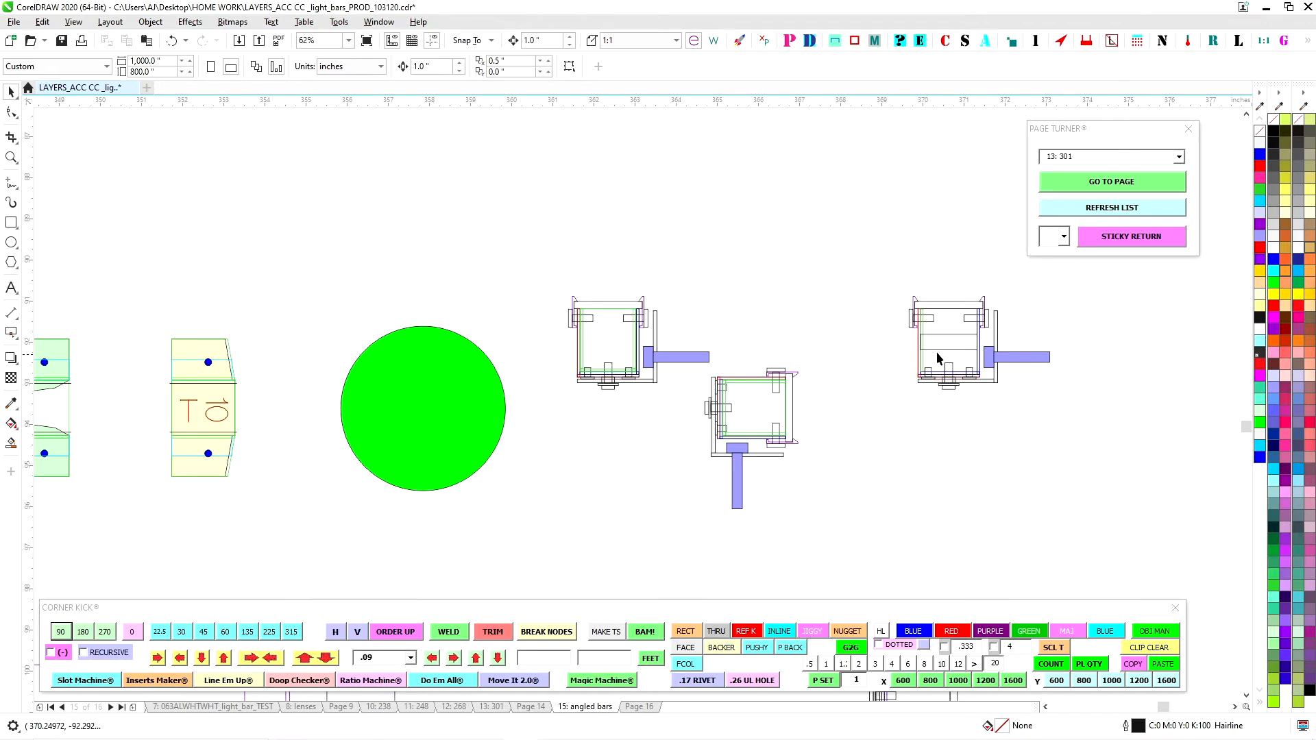
pyautogui.moveTo(932, 353); pyautogui.dragTo(691, 329)
pyautogui.scroll(2, 643, 274)
pyautogui.scroll(-1, 639, 320)
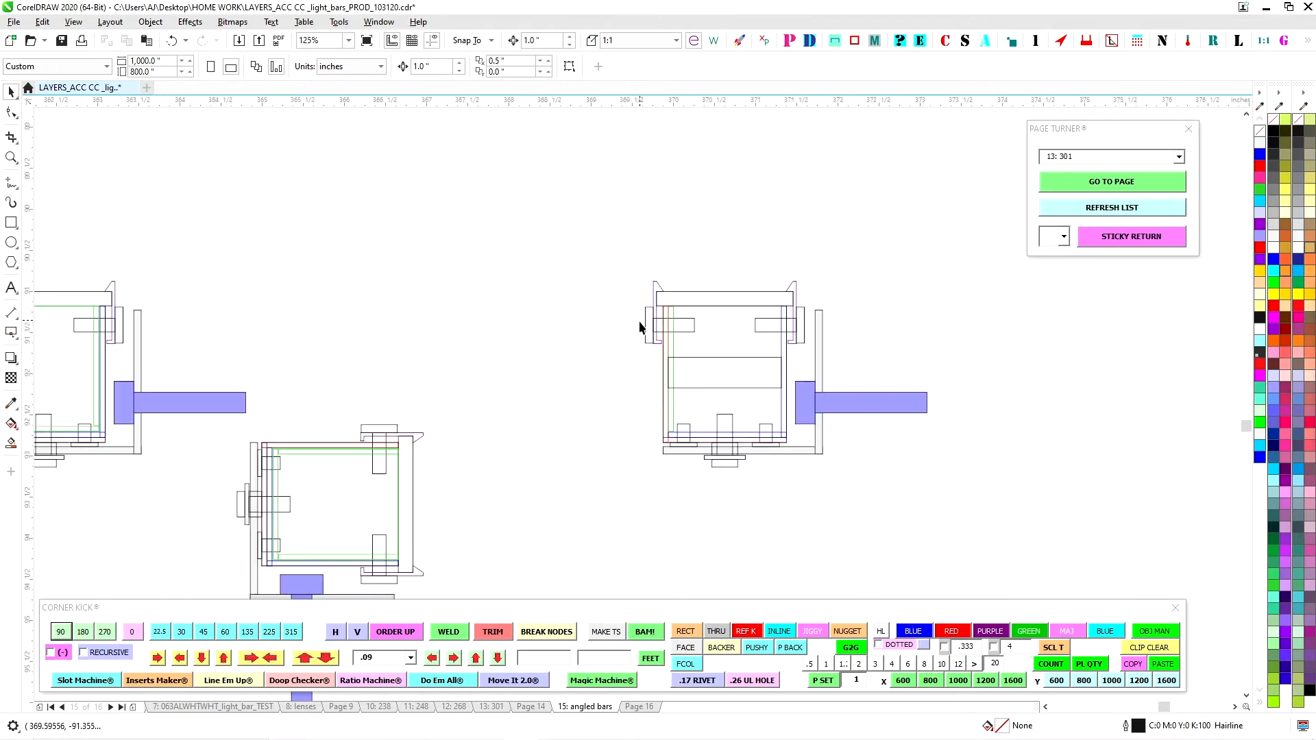
# - Move the red extrusion of the isolated cross-section 1 inch left and 1 inch down, out of the assembly
pyautogui.click(665, 375)
pyautogui.press('Left')
pyautogui.press('Down')
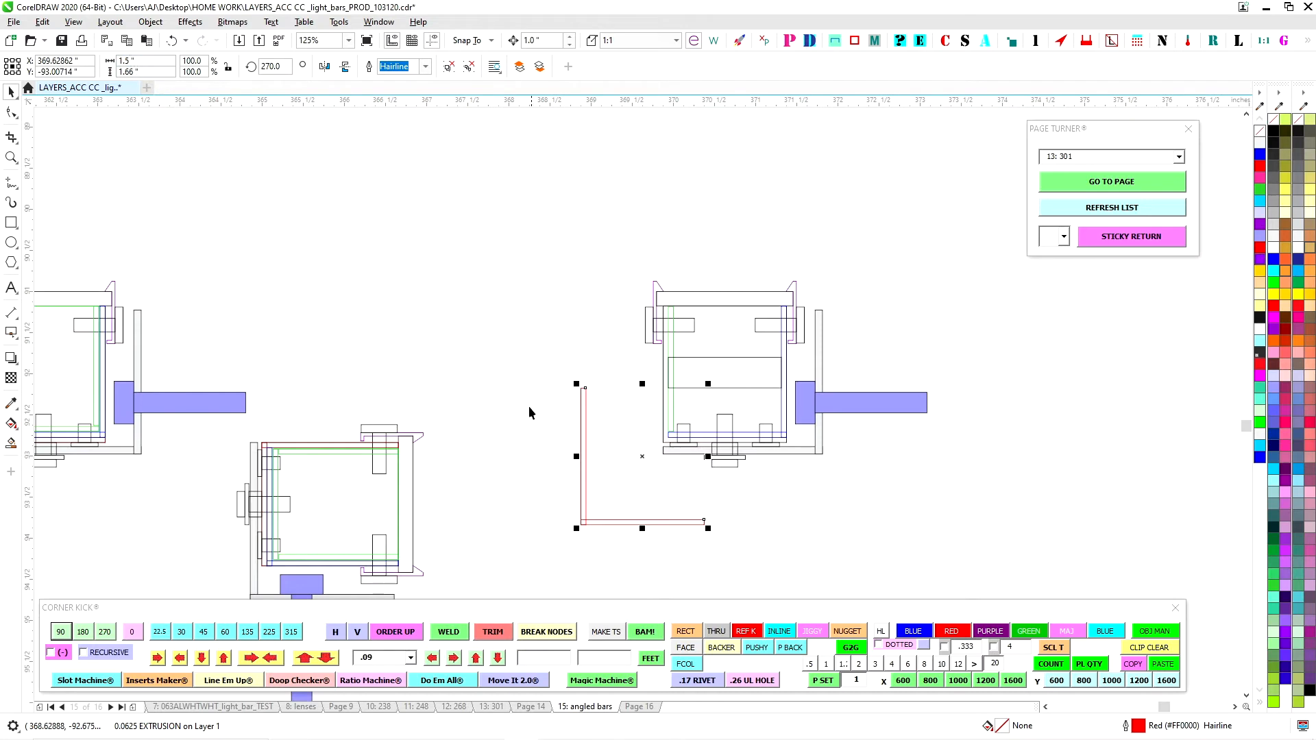
pyautogui.press('Down')
pyautogui.press('Up')
pyautogui.press('Up')
pyautogui.press('Down')
# - Move the blue extrusion 1 inch down and 1 inch left beside the red one, and examine how their corners overlap
pyautogui.click(785, 394)
pyautogui.press('Down')
pyautogui.press('Left')
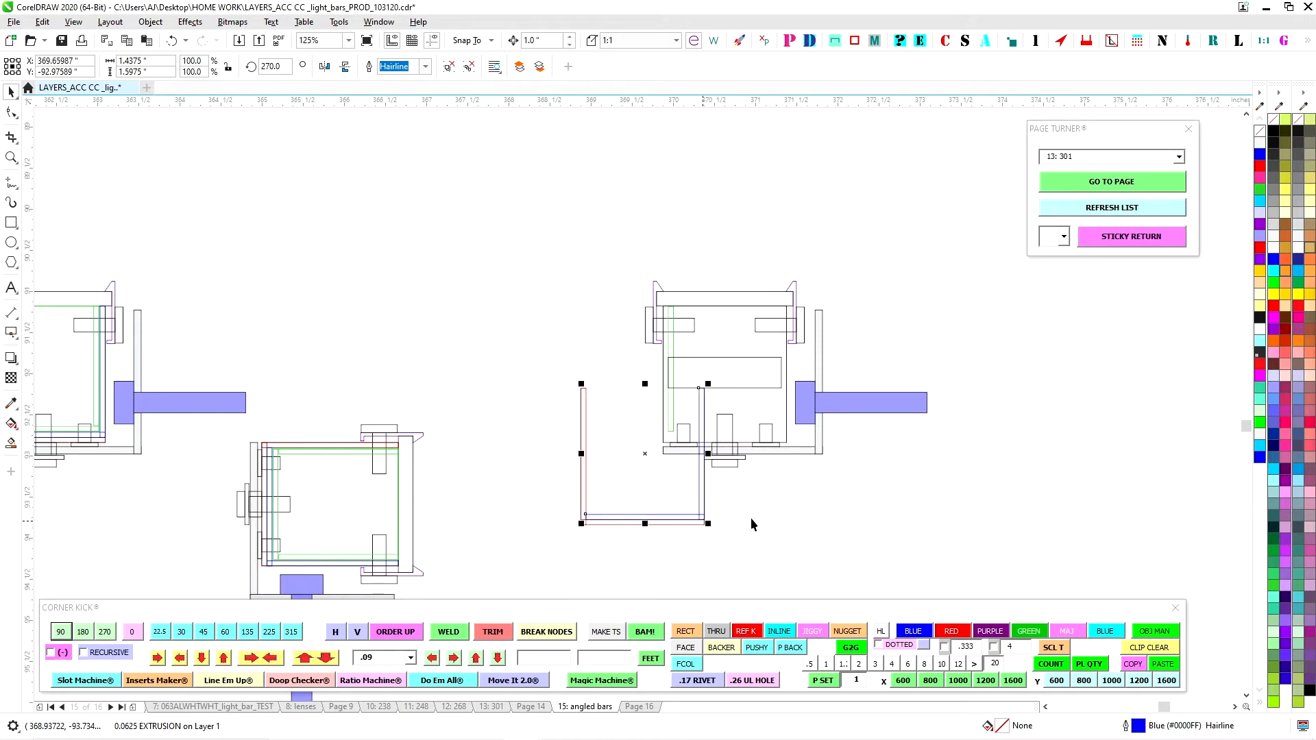
pyautogui.scroll(2, 726, 517)
pyautogui.scroll(2, 731, 520)
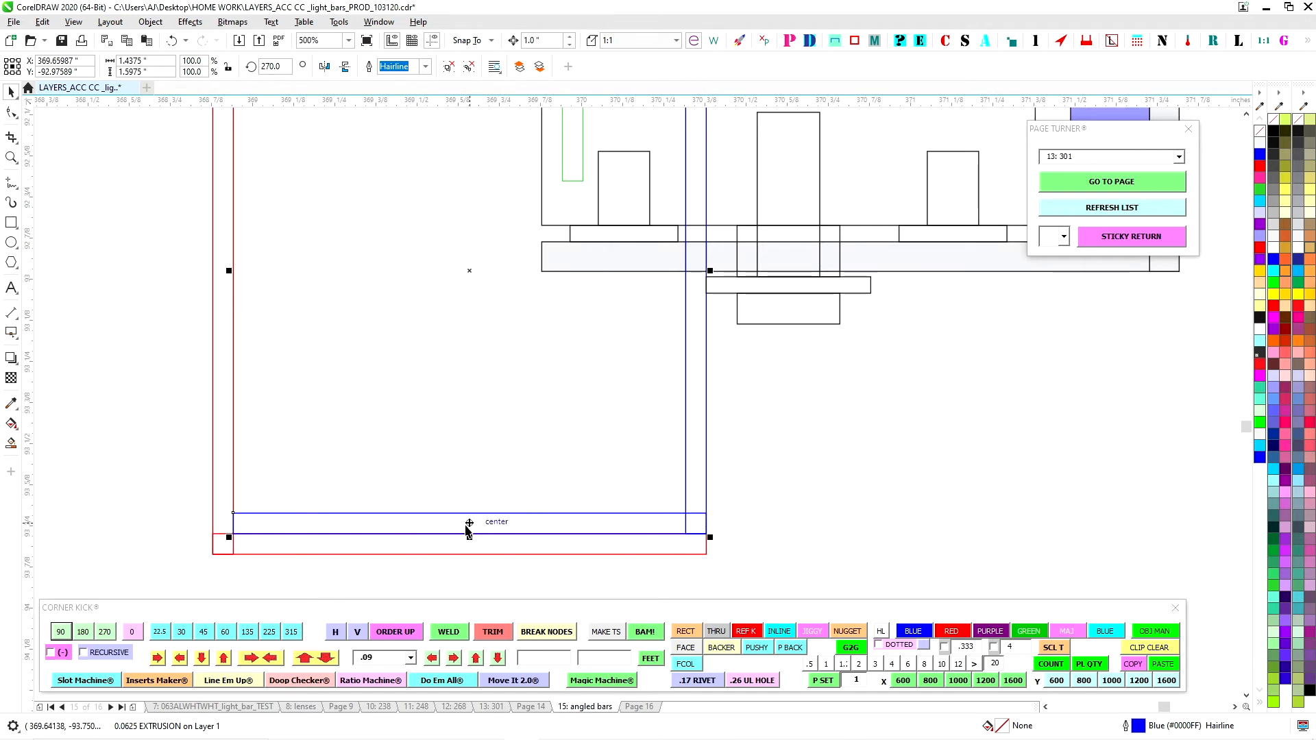
pyautogui.scroll(-2, 672, 474)
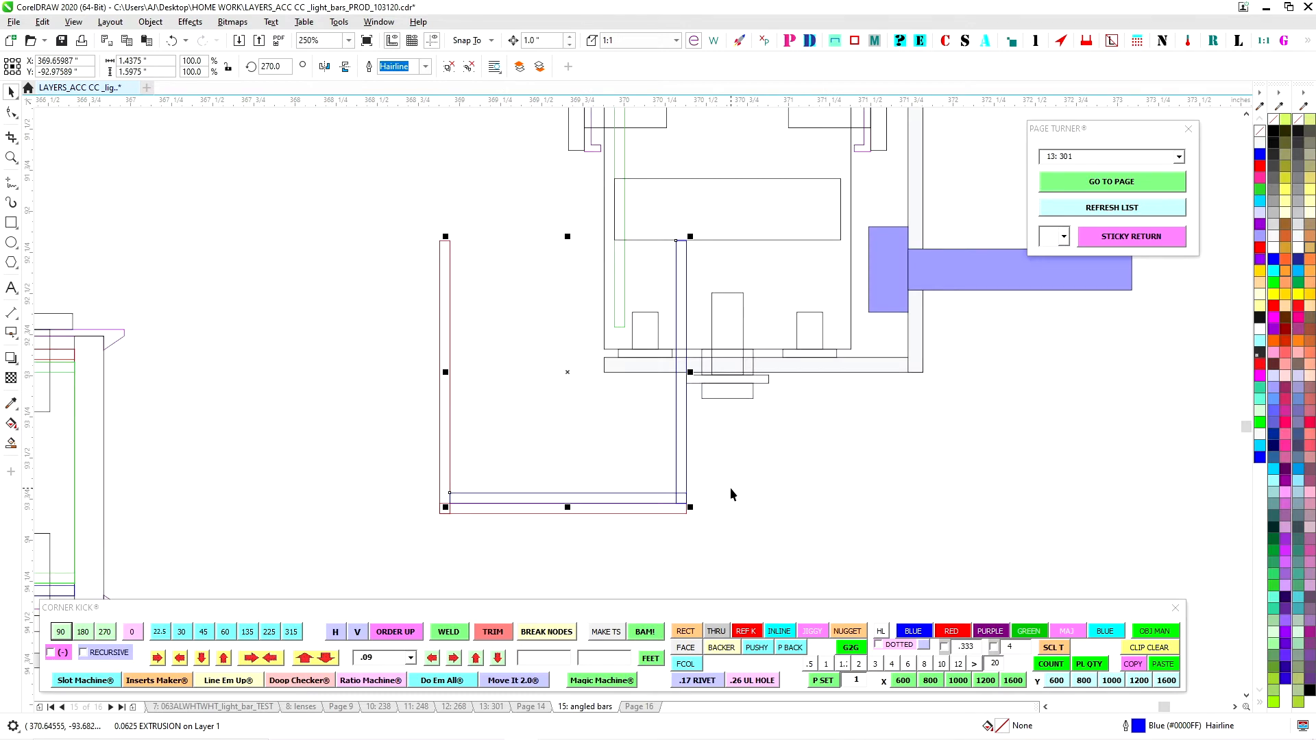
# - Move the blue and the red extrusions each 1 inch up and 1 inch right, back onto the cross-section
pyautogui.press('Up')
pyautogui.press('Right')
pyautogui.click(629, 504)
pyautogui.press('Up')
pyautogui.press('Right')
# - Select the cross-section's box parts without the mounting angle, shift them 1 inch up and left, and move them back
pyautogui.scroll(-2, 780, 534)
pyautogui.scroll(-2, 784, 543)
pyautogui.moveTo(713, 383); pyautogui.dragTo(812, 506)
pyautogui.press('Up')
pyautogui.press('Left')
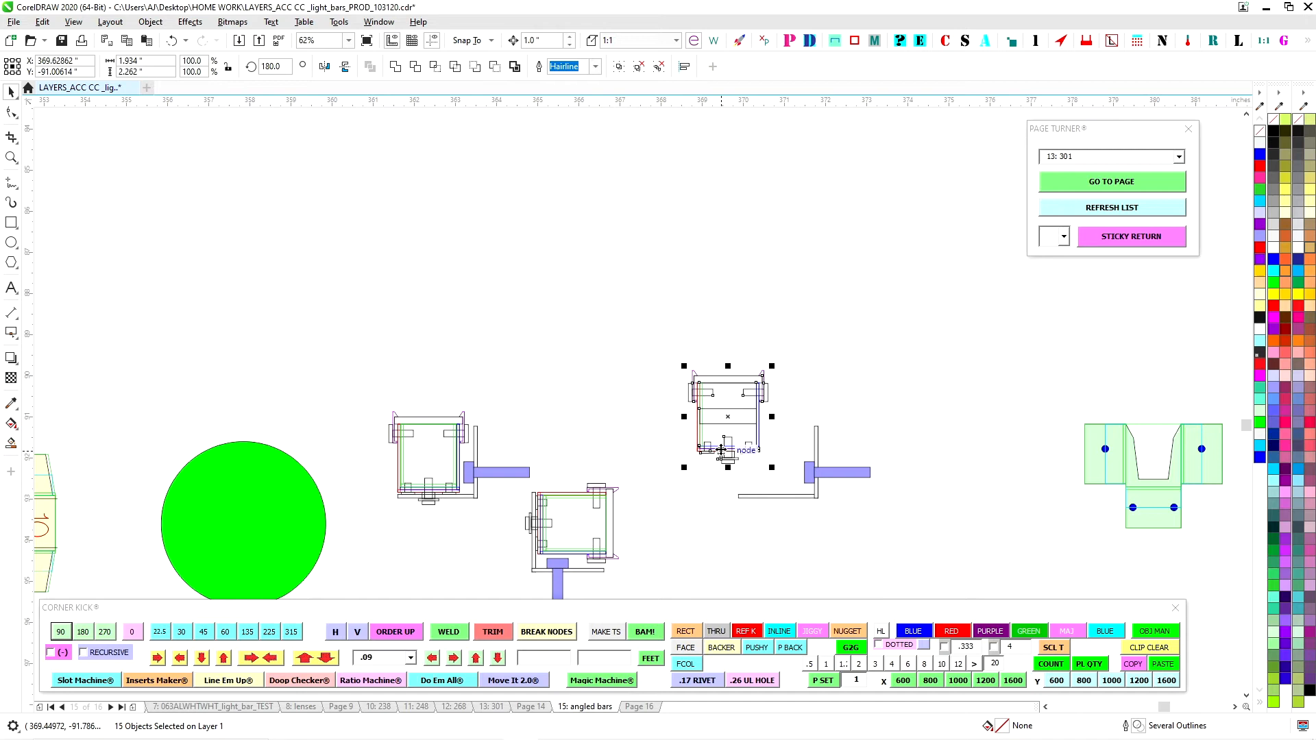
pyautogui.press('Right')
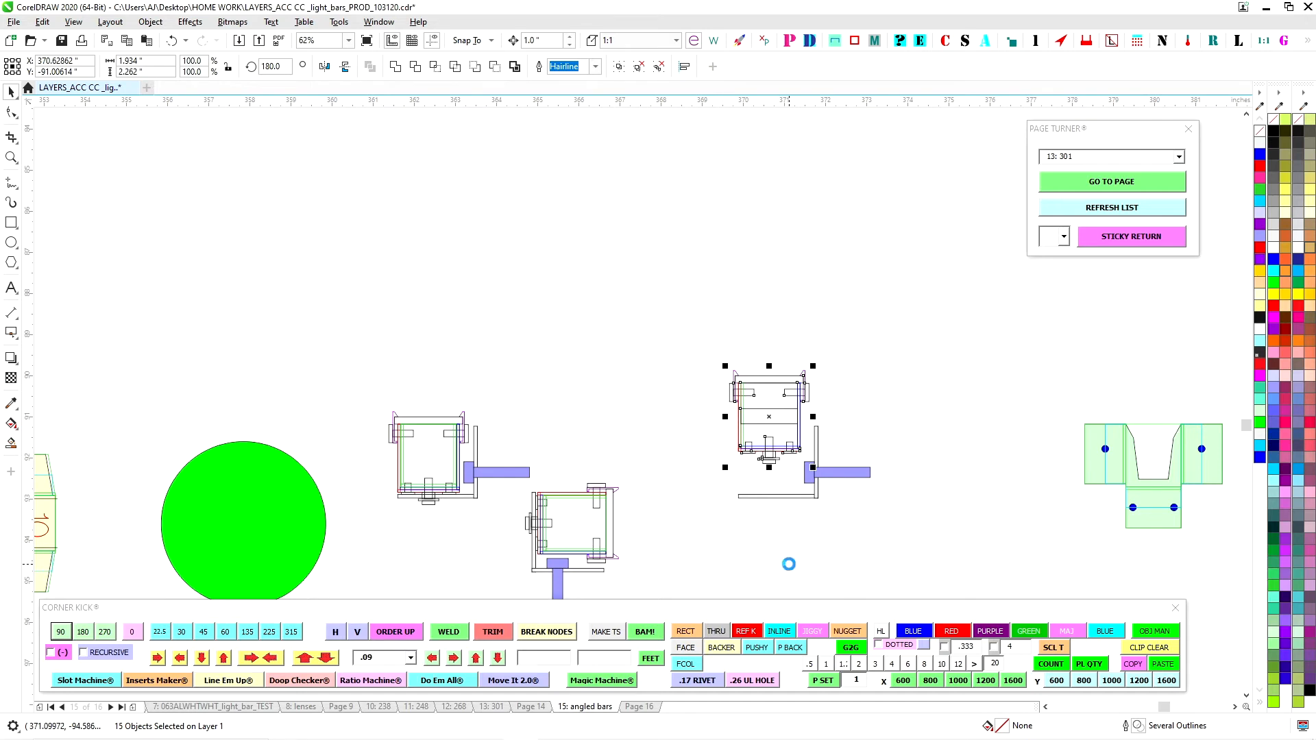
pyautogui.press('Down')
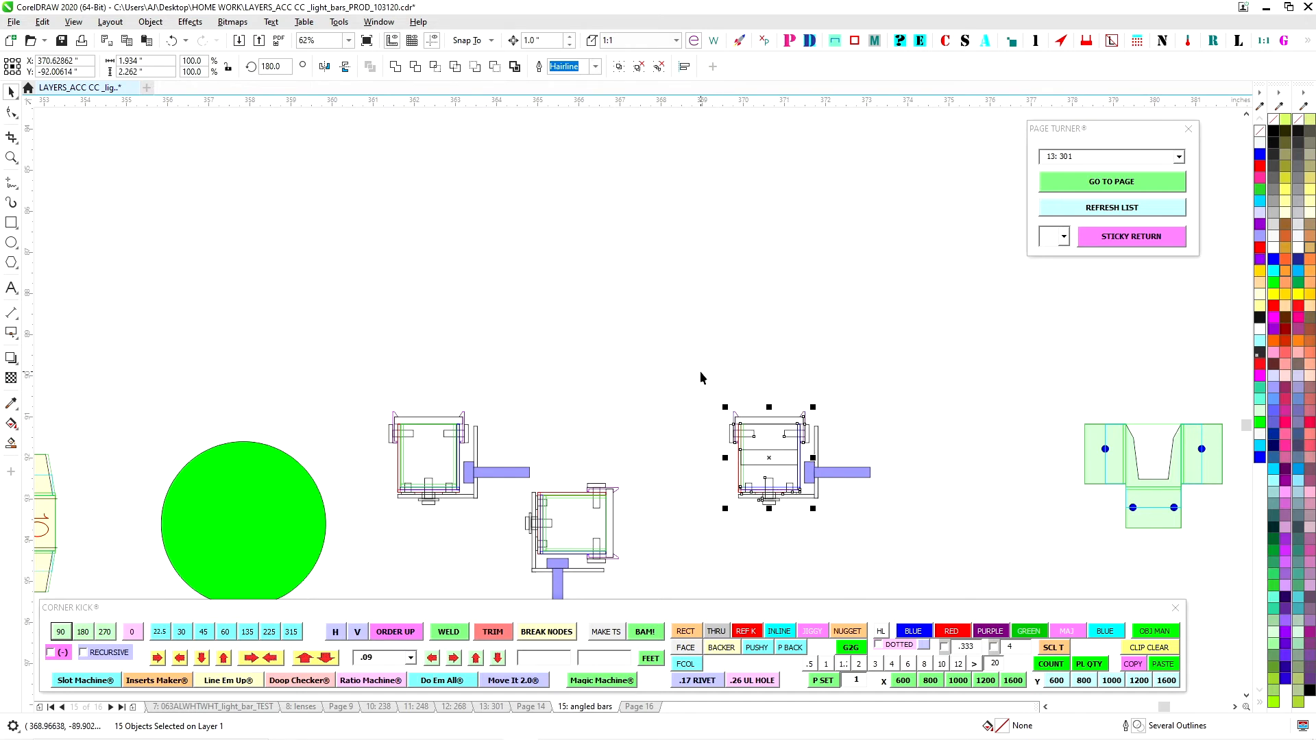
# - View the whole 137 layout, and open the 090AL_angle_bars_mounts_ALL page to examine its angle bars
pyautogui.scroll(-3, 718, 527)
pyautogui.scroll(-2, 742, 522)
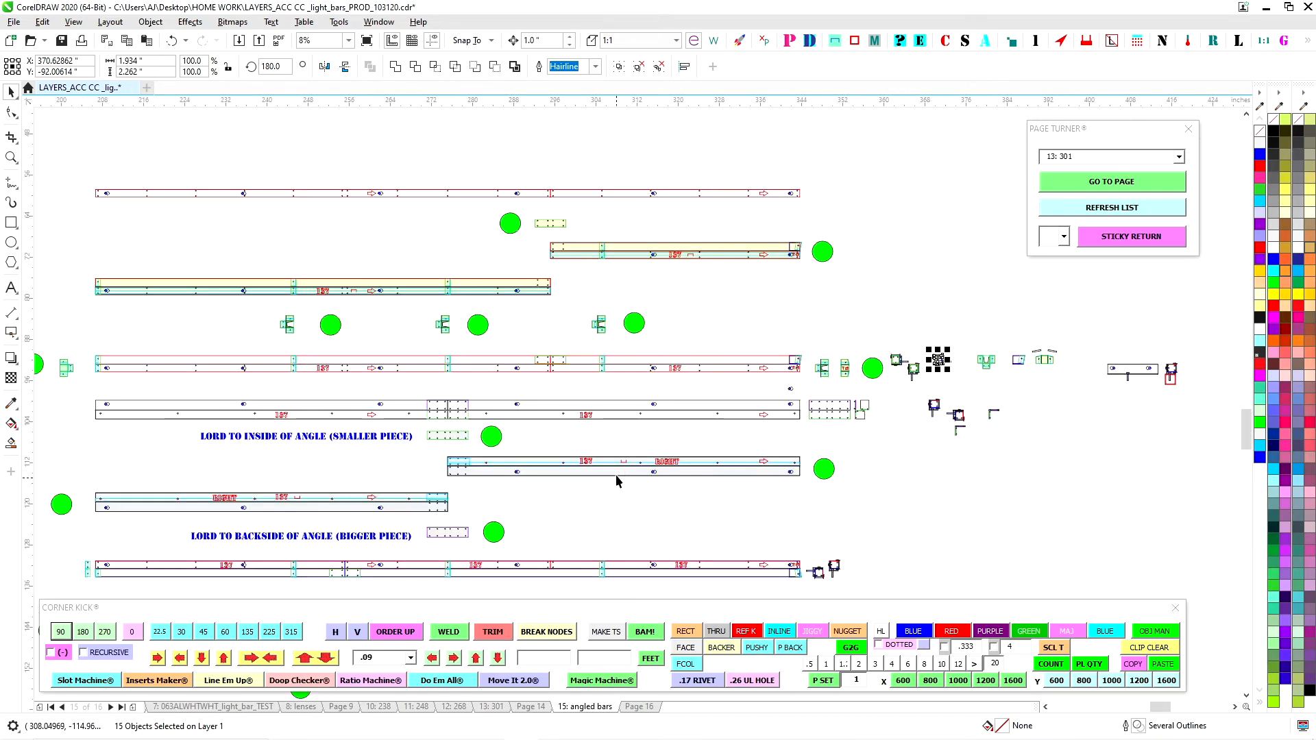
pyautogui.scroll(-2, 621, 476)
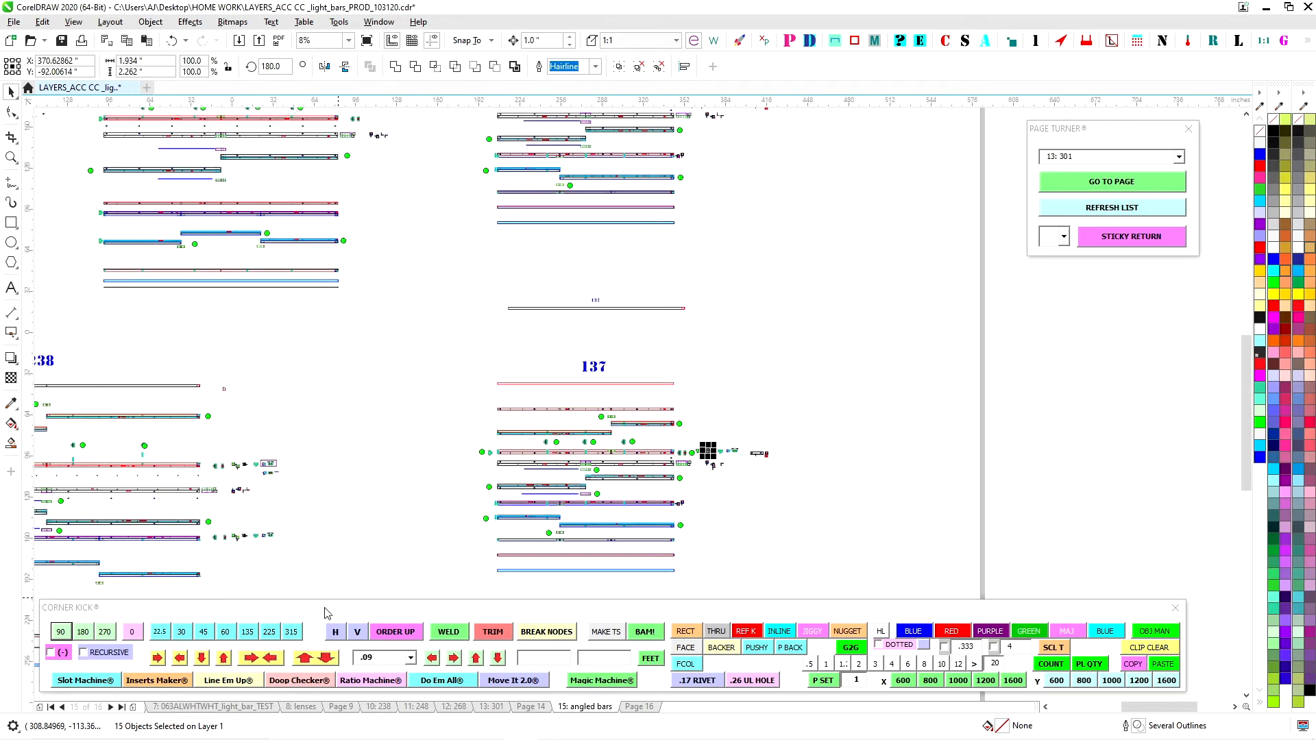
pyautogui.click(52, 707)
pyautogui.scroll(2, 380, 396)
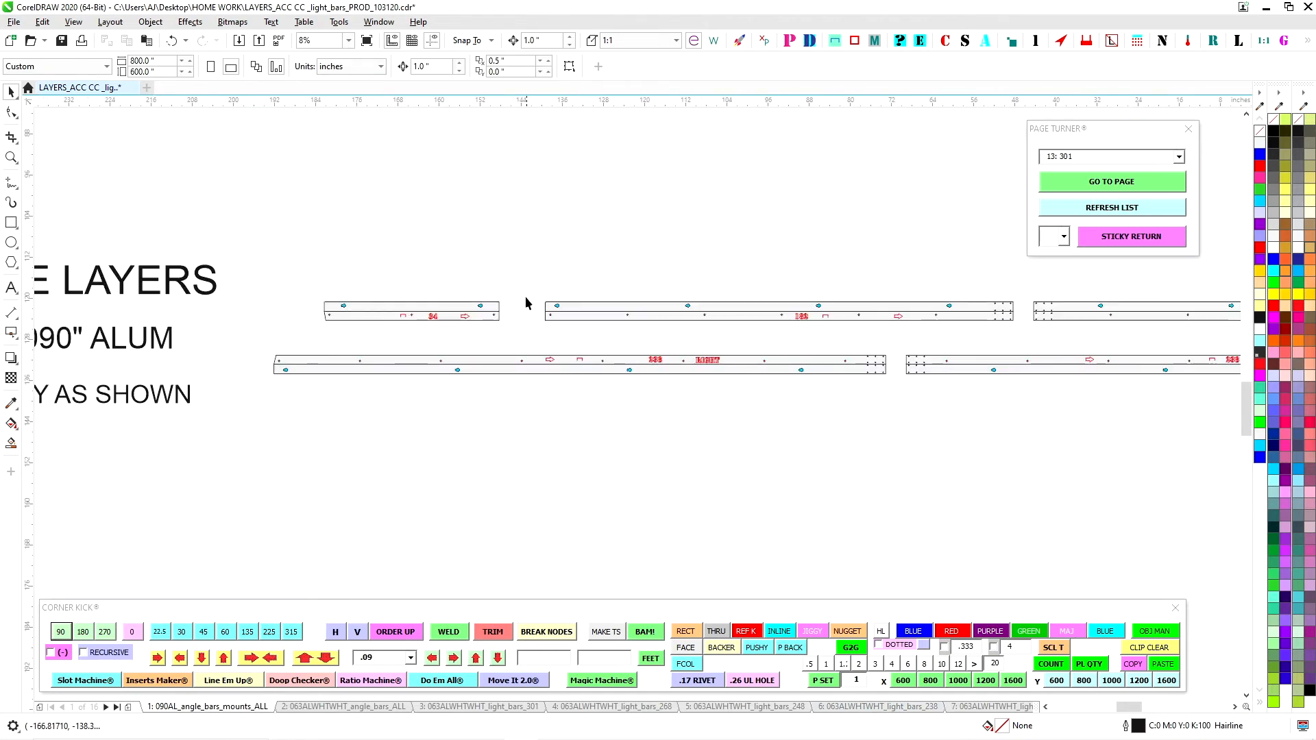
# - Examine the 34 angle bar mount along its length, including its blue keyholes, rivet holes and angled end
pyautogui.scroll(2, 507, 302)
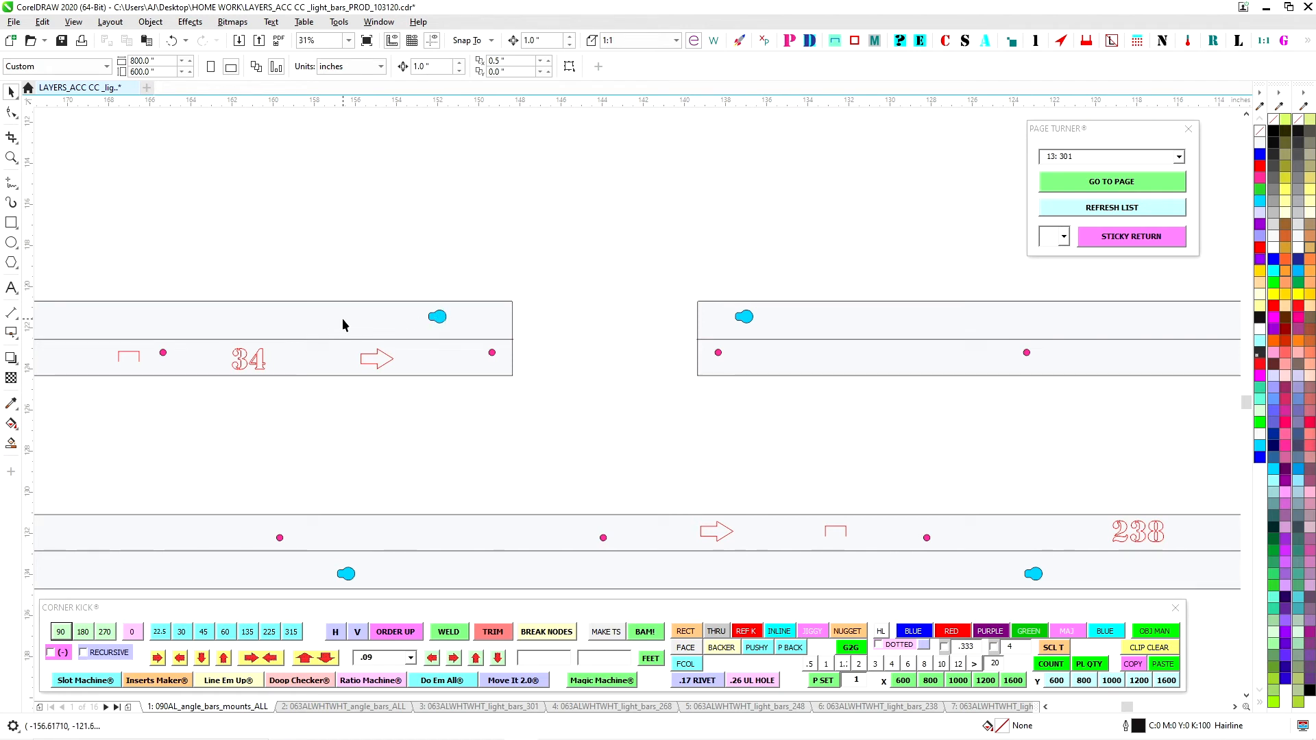
pyautogui.scroll(-1, 374, 334)
pyautogui.moveTo(408, 342); pyautogui.dragTo(425, 378)
pyautogui.scroll(1, 426, 378)
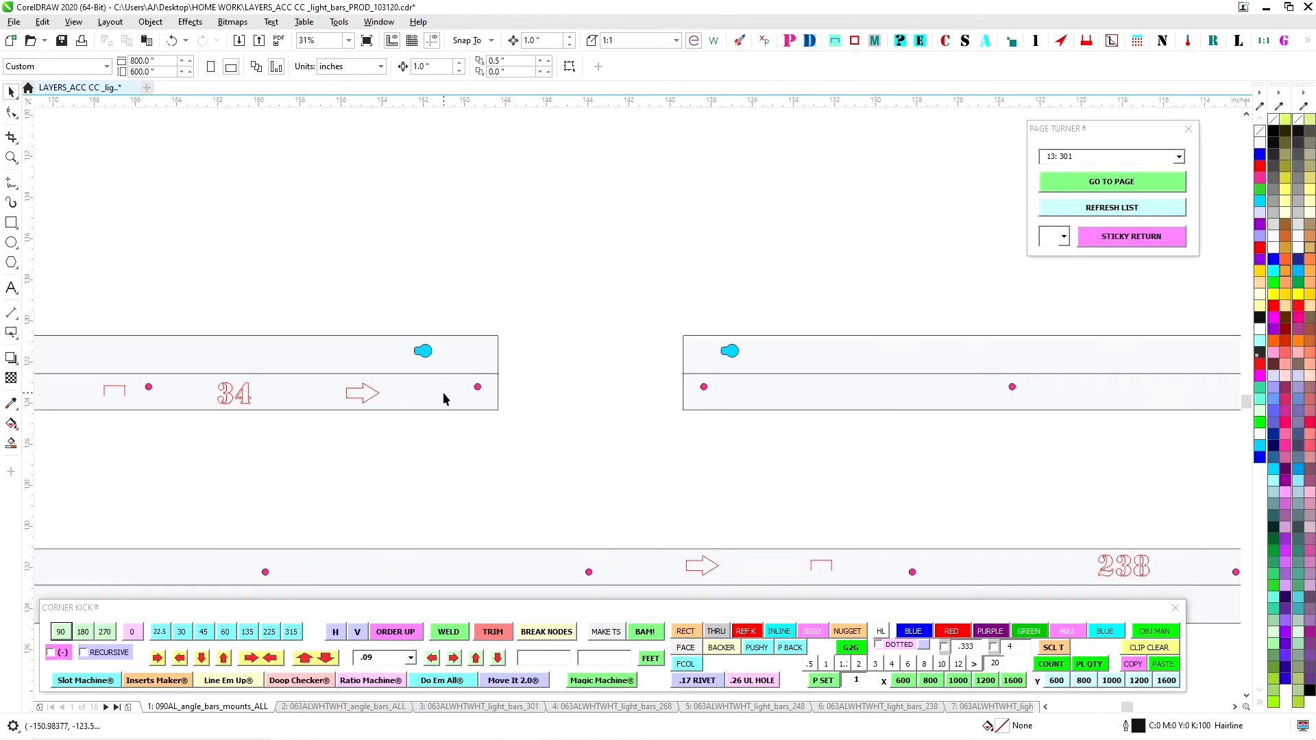
pyautogui.scroll(-1, 689, 405)
pyautogui.scroll(1, 346, 413)
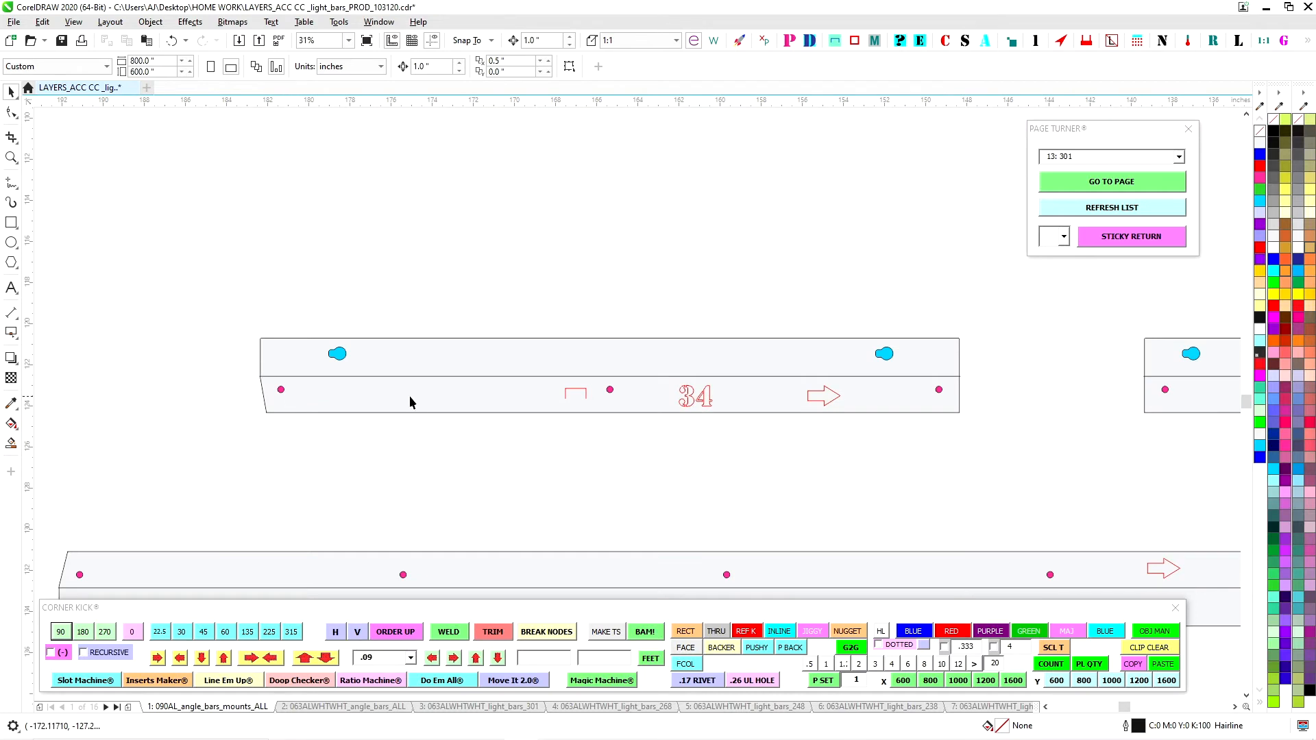
pyautogui.scroll(1, 418, 399)
pyautogui.scroll(-1, 351, 405)
pyautogui.moveTo(581, 451); pyautogui.dragTo(475, 463)
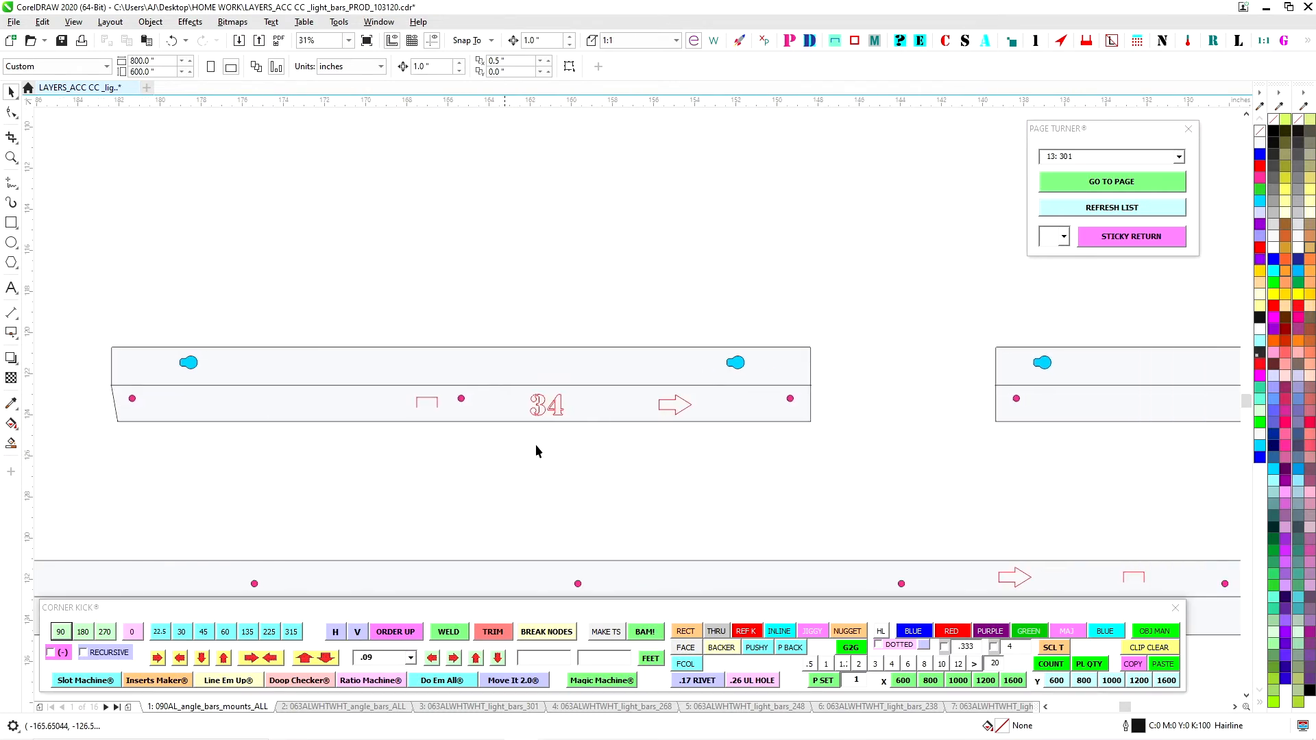
# - Examine the 182 and 238 RIGHT mount bars along both rows, including the hole patterns where their sections meet
pyautogui.scroll(-1, 603, 474)
pyautogui.moveTo(669, 492); pyautogui.dragTo(478, 507)
pyautogui.moveTo(781, 498); pyautogui.dragTo(464, 511)
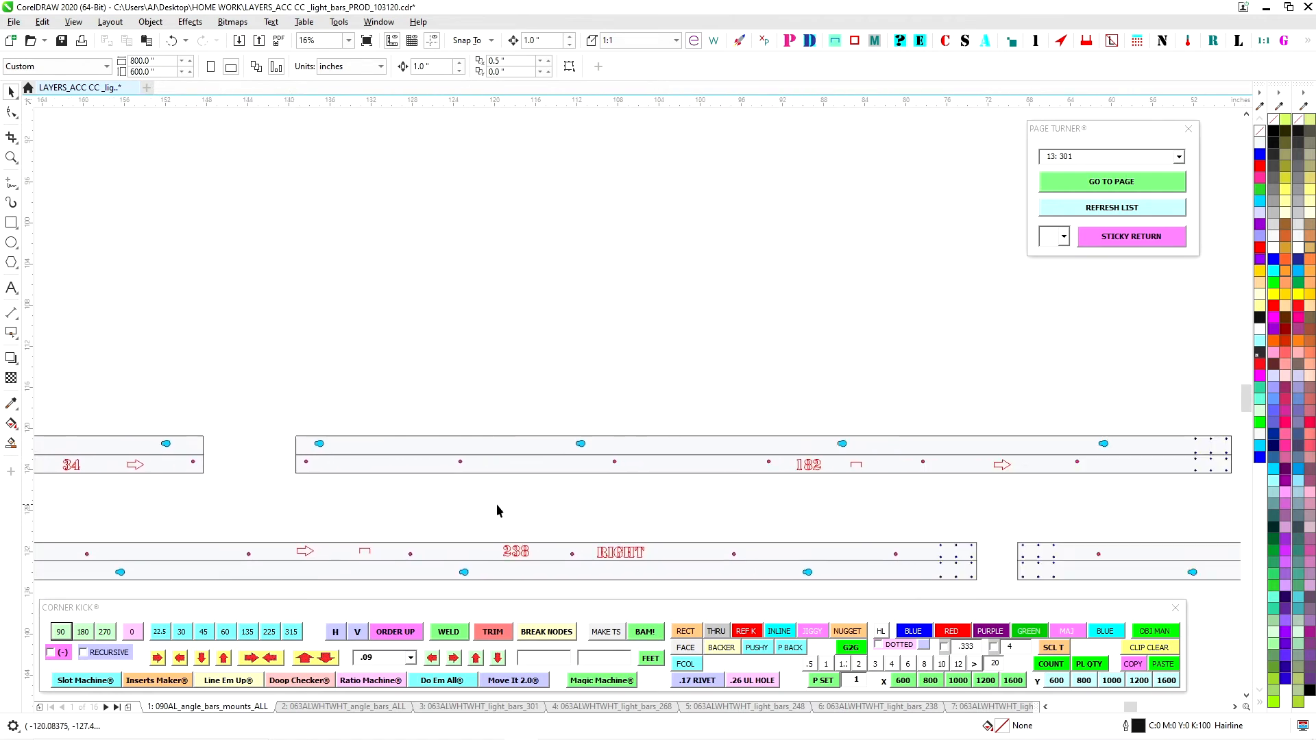
pyautogui.moveTo(992, 522); pyautogui.dragTo(691, 462)
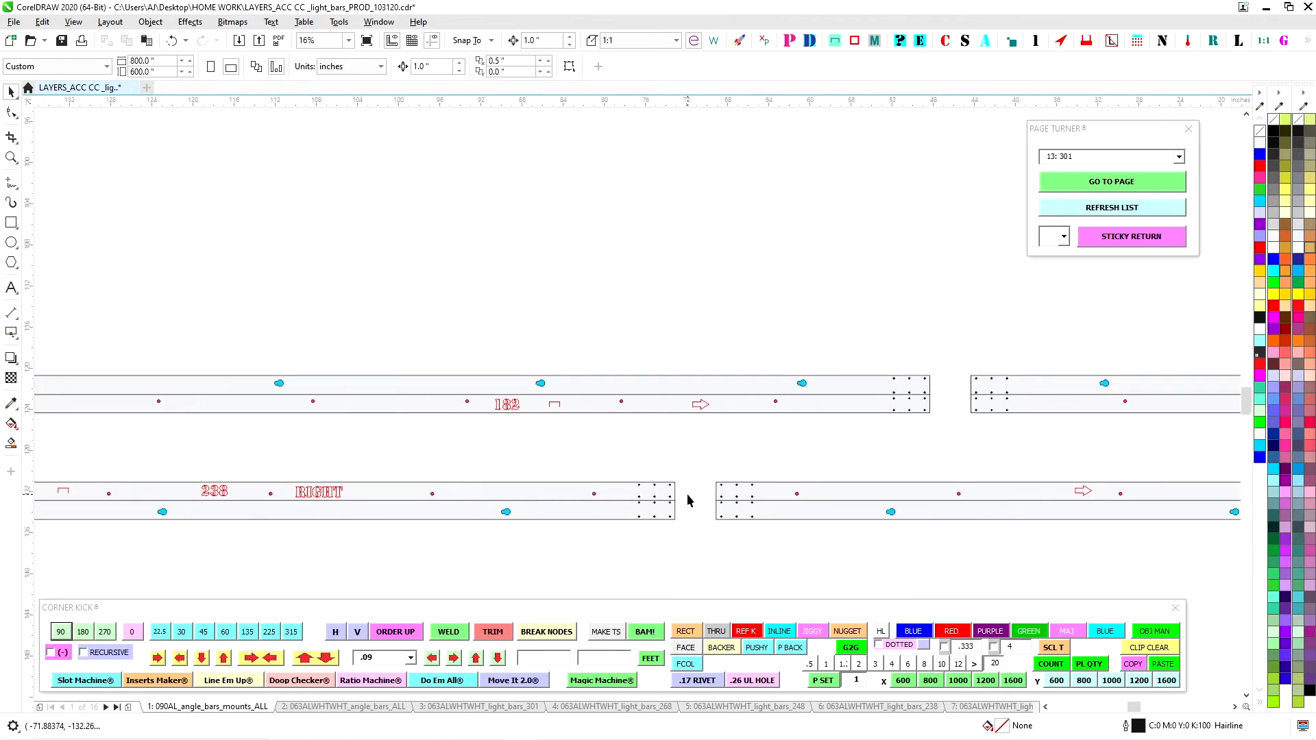
pyautogui.scroll(1, 688, 501)
pyautogui.scroll(-2, 692, 501)
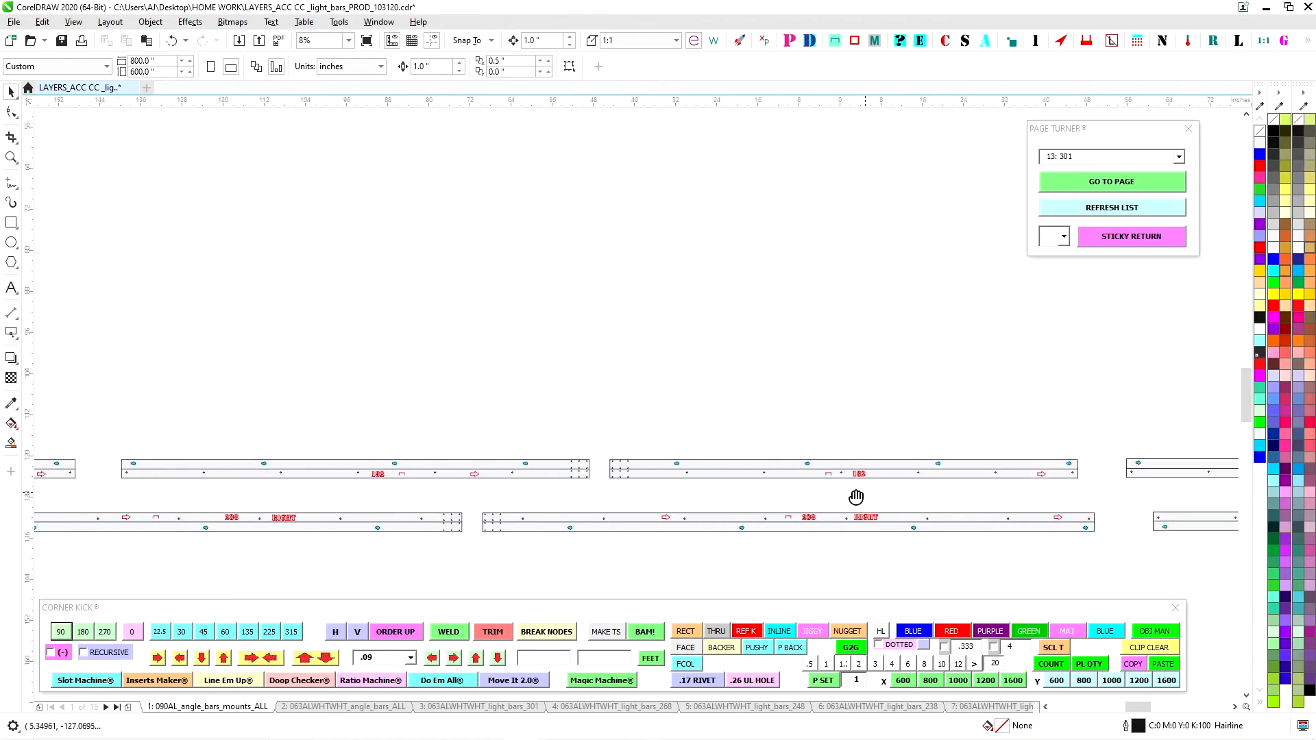
pyautogui.scroll(2, 607, 533)
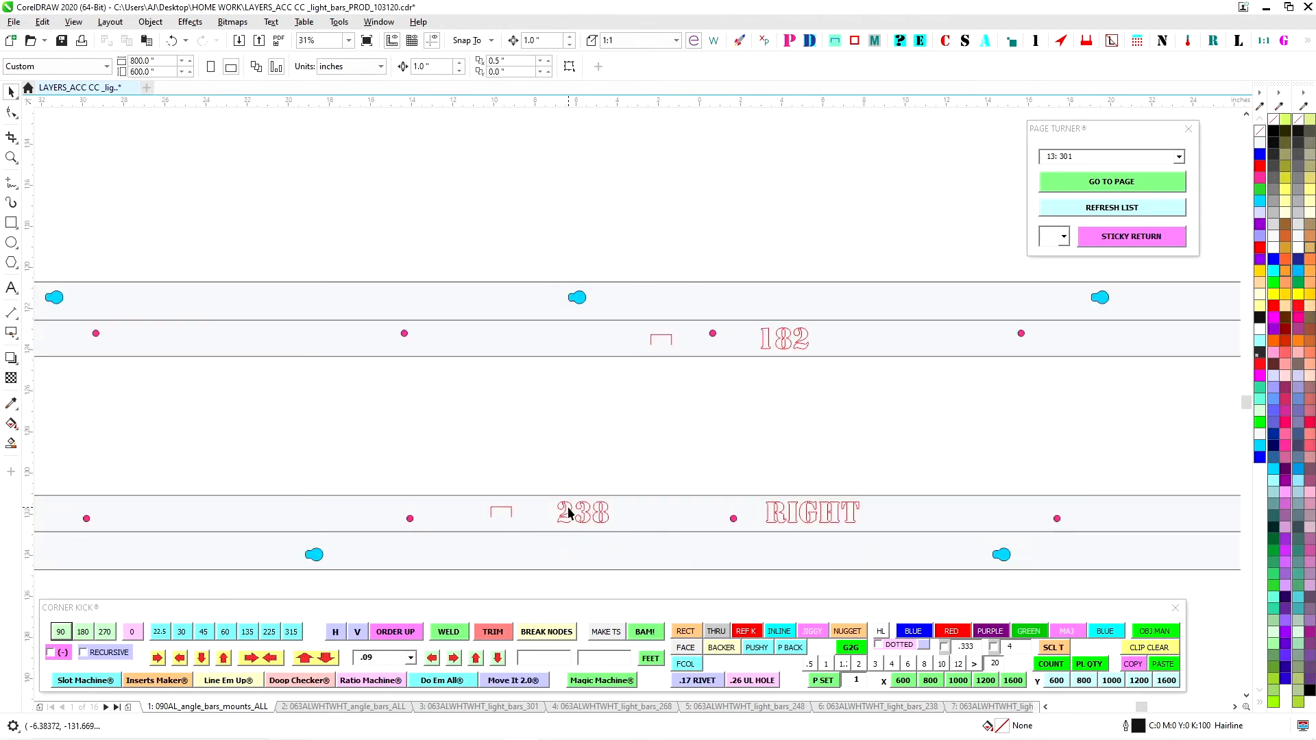
pyautogui.scroll(-2, 819, 352)
pyautogui.scroll(1, 314, 378)
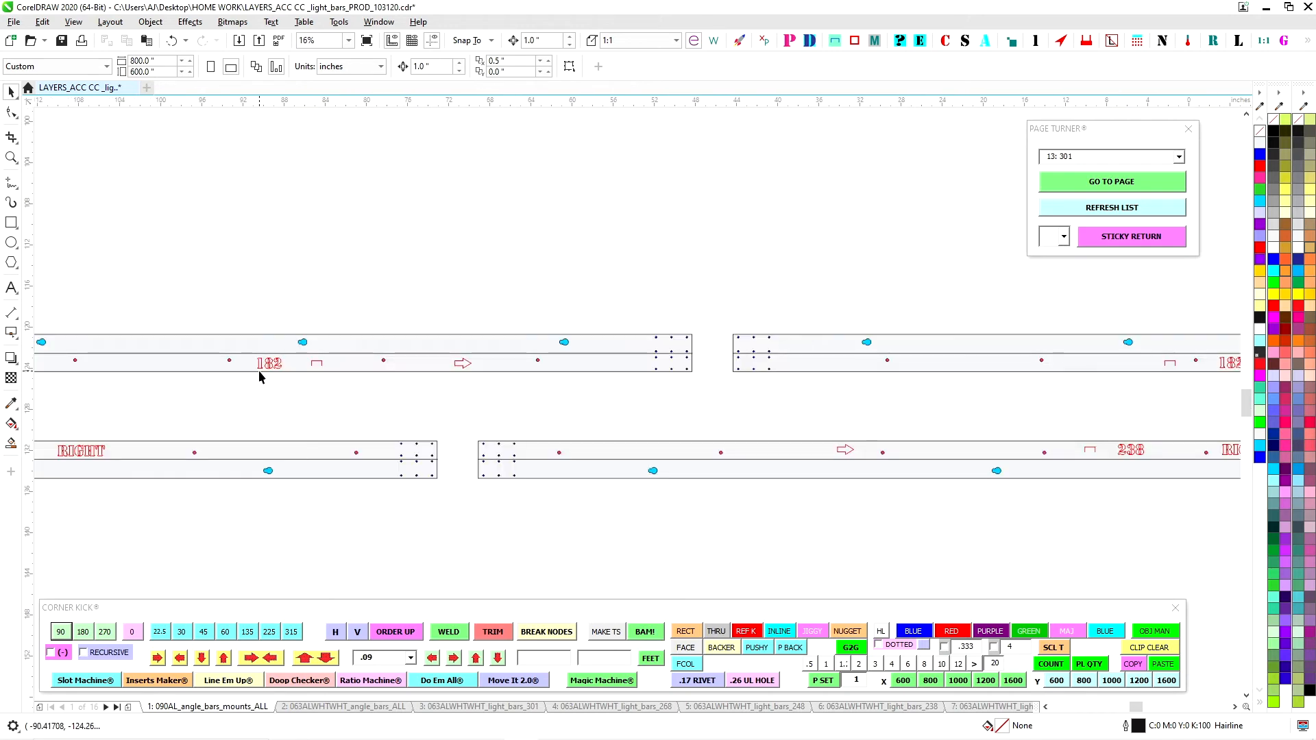
# - Examine the 137 LEFT and RIGHT mount bars, their joint holes and the two QTY 4 splice plates beyond them
pyautogui.scroll(-1, 258, 370)
pyautogui.moveTo(575, 410); pyautogui.dragTo(309, 433)
pyautogui.scroll(1, 735, 425)
pyautogui.moveTo(827, 426); pyautogui.dragTo(484, 442)
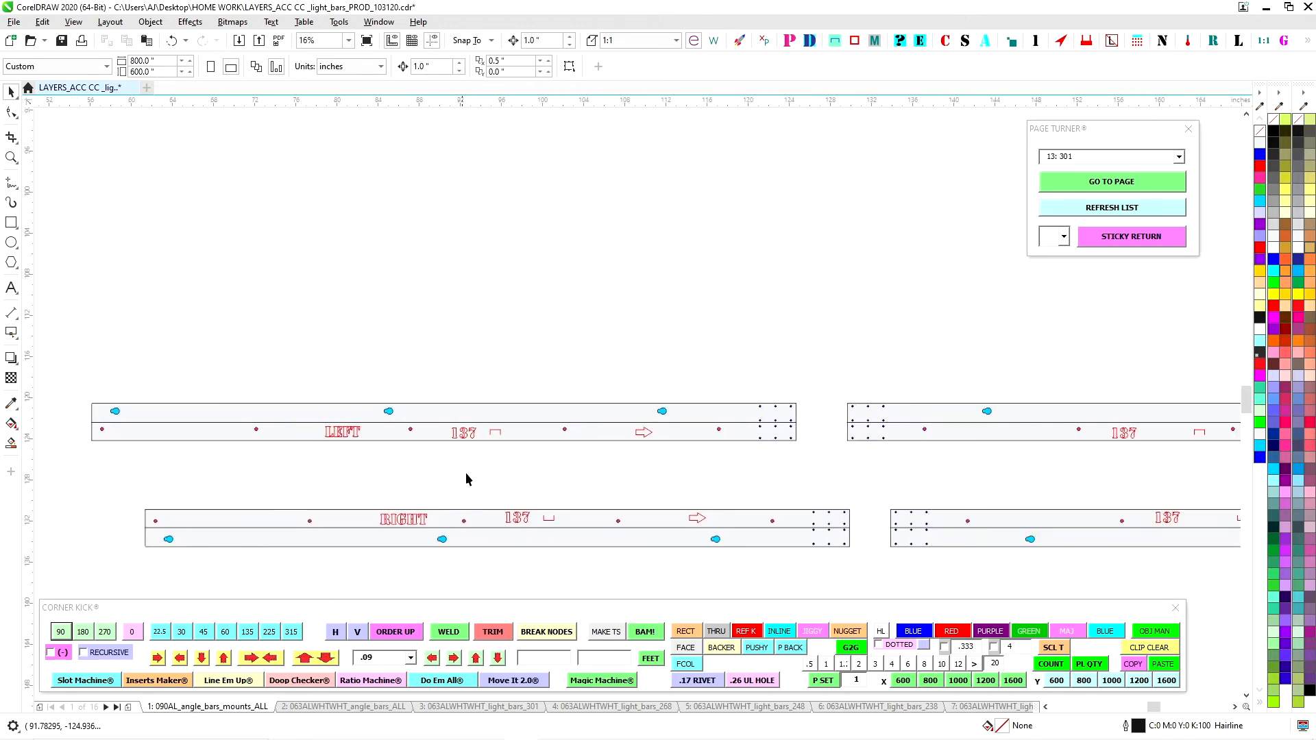
pyautogui.scroll(1, 1104, 444)
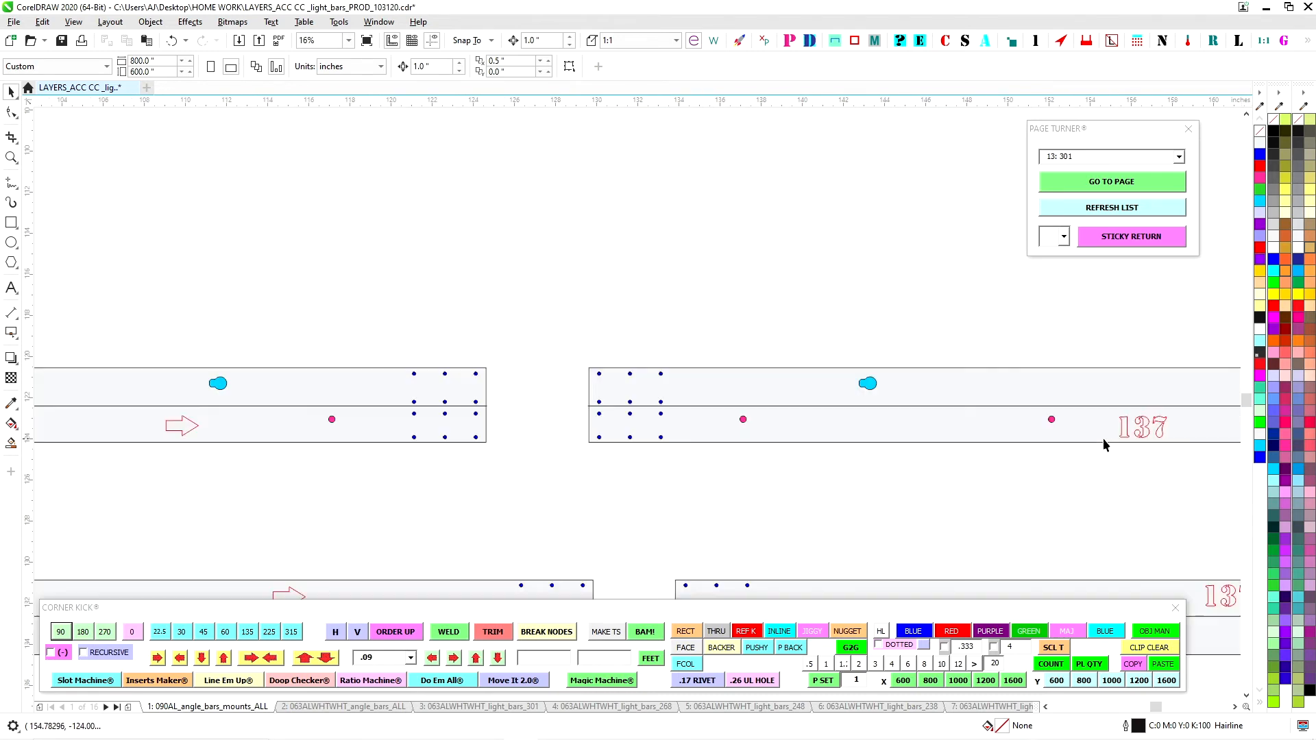
pyautogui.scroll(-2, 635, 464)
pyautogui.moveTo(620, 484); pyautogui.dragTo(501, 532)
pyautogui.scroll(1, 1030, 463)
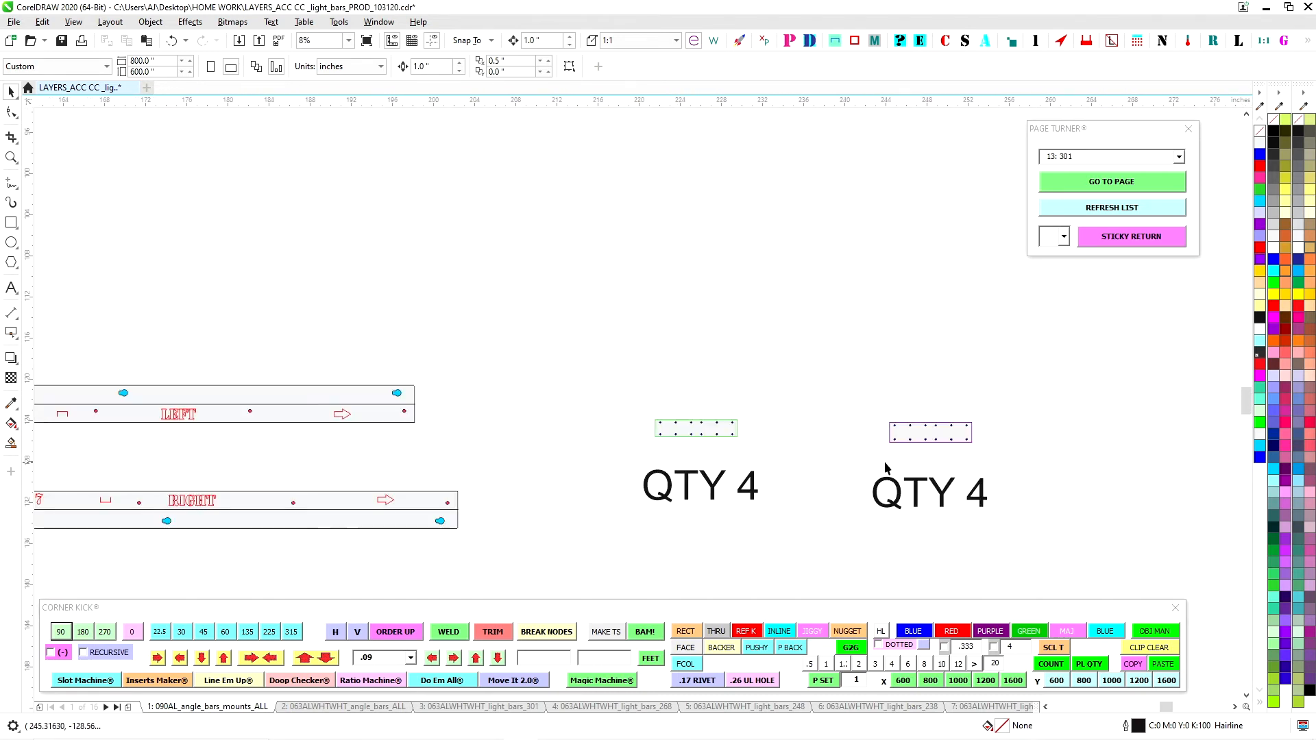
# - Open the 063ALWHTWHT_angle_bars_ALL page and survey its rows from the 137 bars back to the 34 bars
pyautogui.click(369, 706)
pyautogui.scroll(-1, 383, 577)
pyautogui.moveTo(651, 531); pyautogui.dragTo(780, 509)
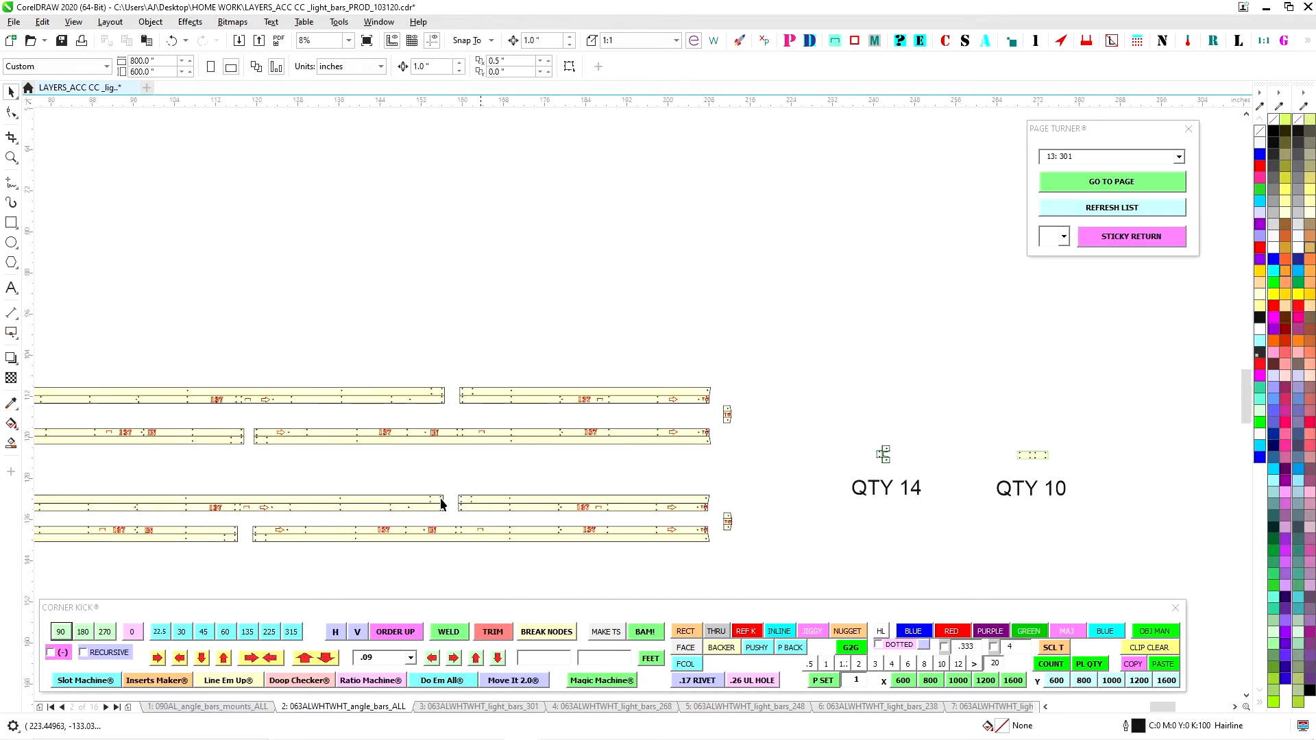
pyautogui.moveTo(528, 505); pyautogui.dragTo(775, 500)
pyautogui.moveTo(537, 499); pyautogui.dragTo(736, 463)
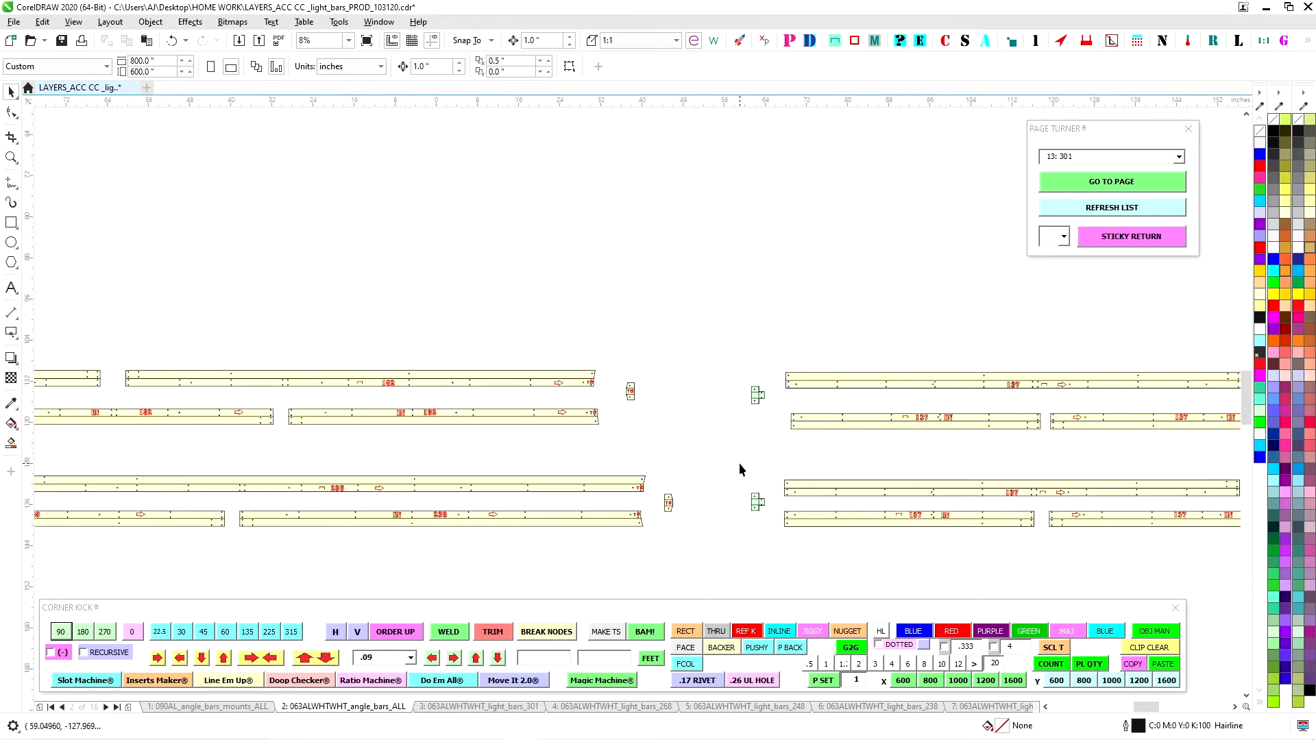
pyautogui.moveTo(491, 459); pyautogui.dragTo(723, 460)
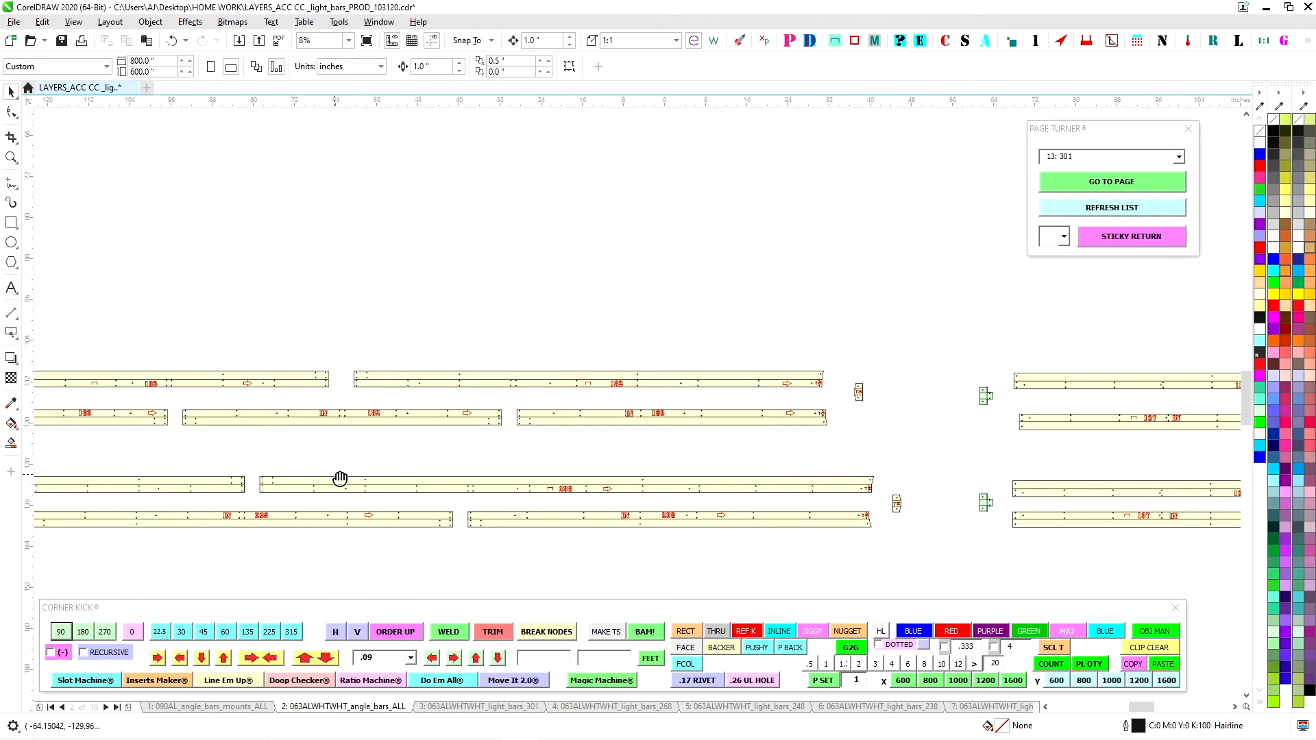
pyautogui.moveTo(335, 478); pyautogui.dragTo(614, 473)
pyautogui.moveTo(326, 470); pyautogui.dragTo(576, 470)
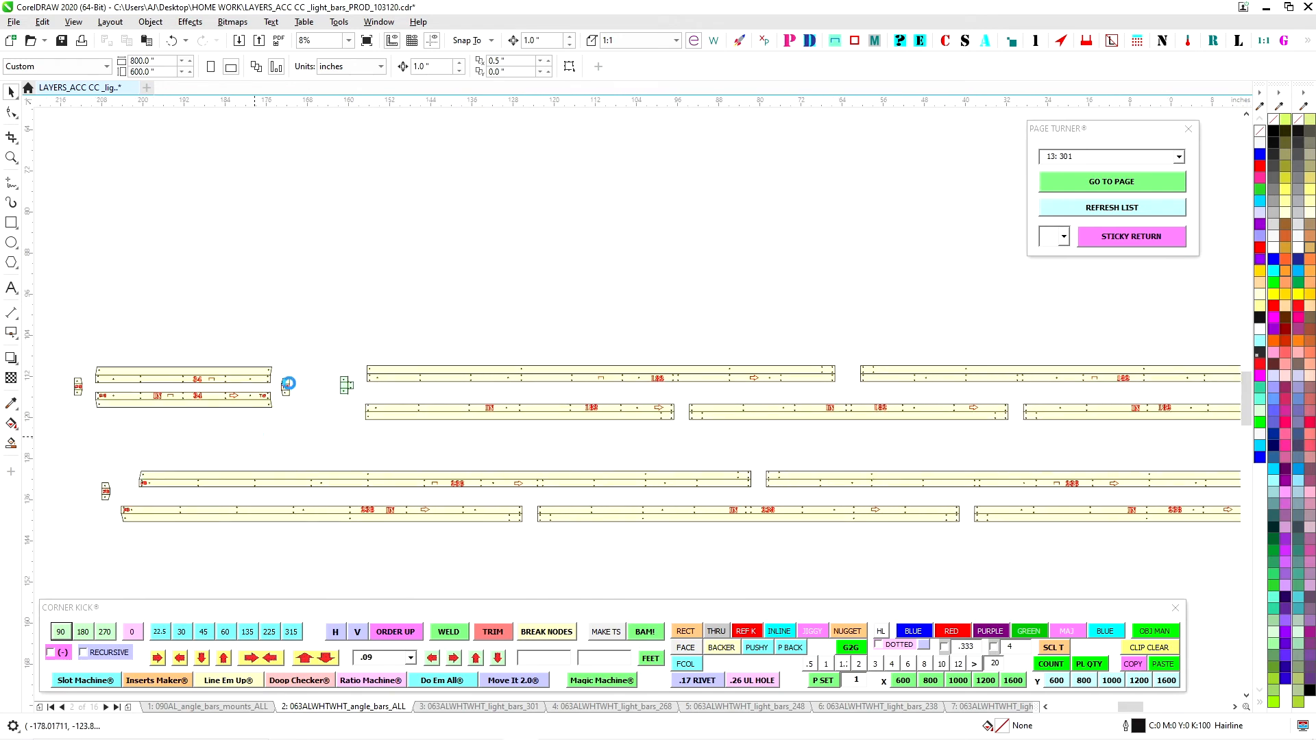
# - Select the letter T on the end cap beside the 34 bars, and compare the end cap markings with the bar ends
pyautogui.scroll(3, 291, 383)
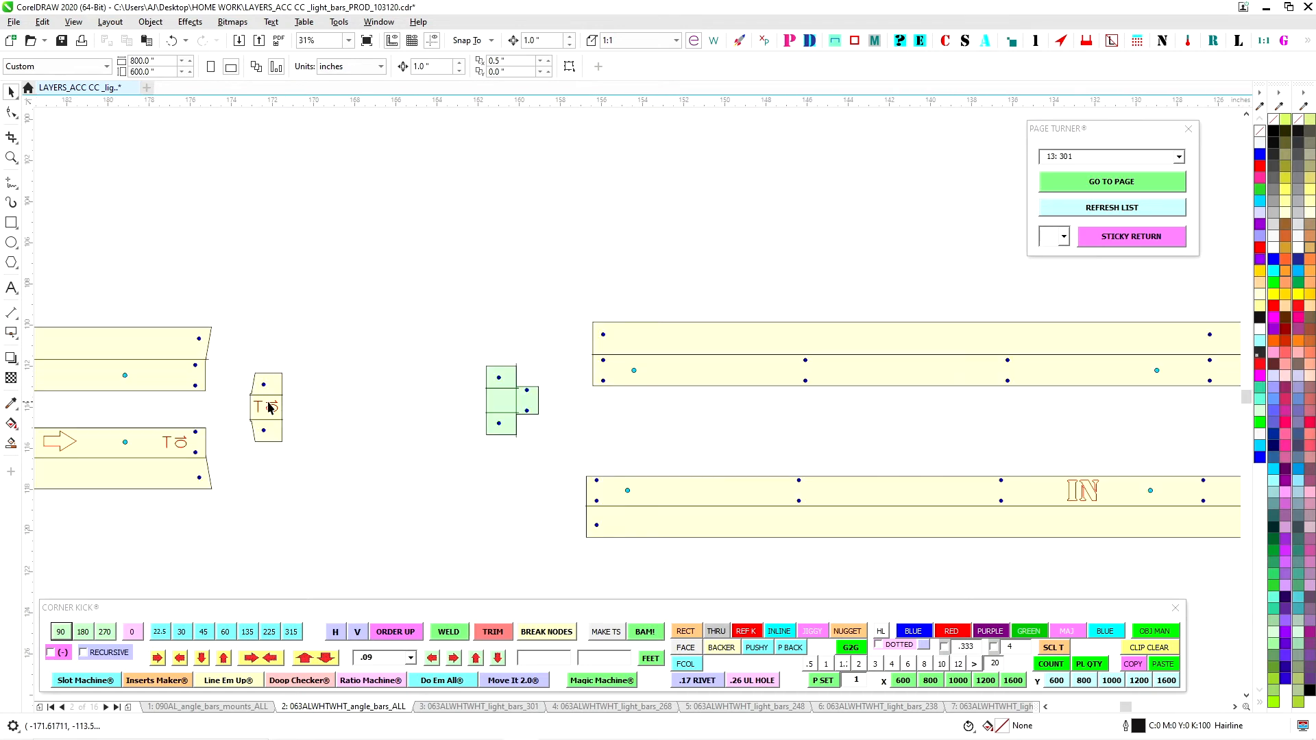
pyautogui.scroll(1, 272, 410)
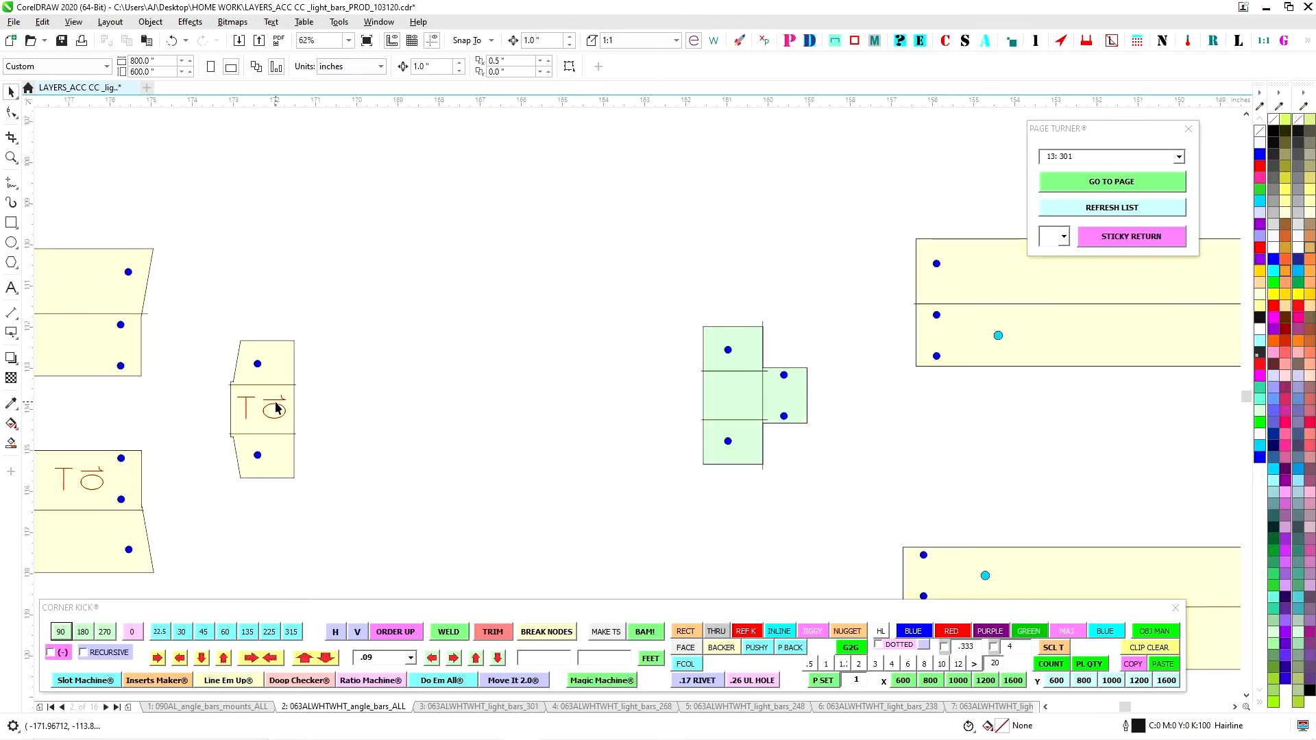
pyautogui.click(245, 398)
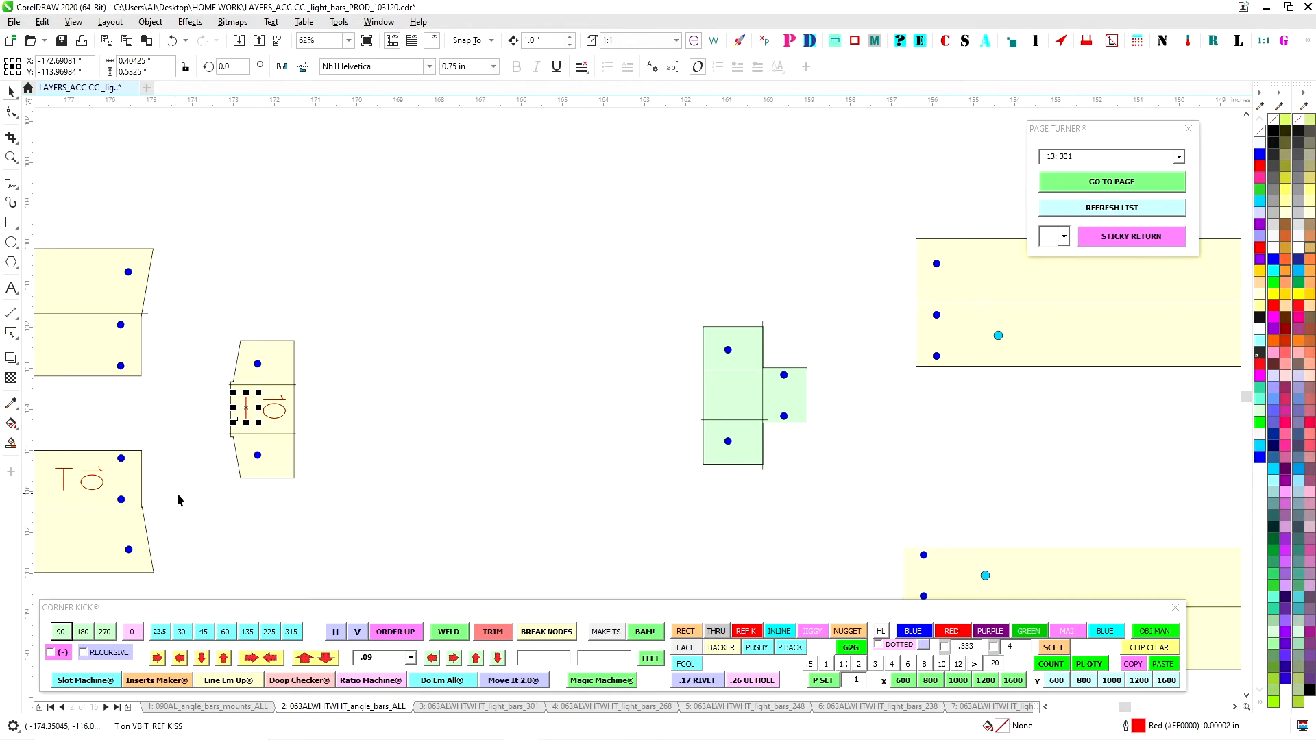
pyautogui.scroll(-4, 293, 471)
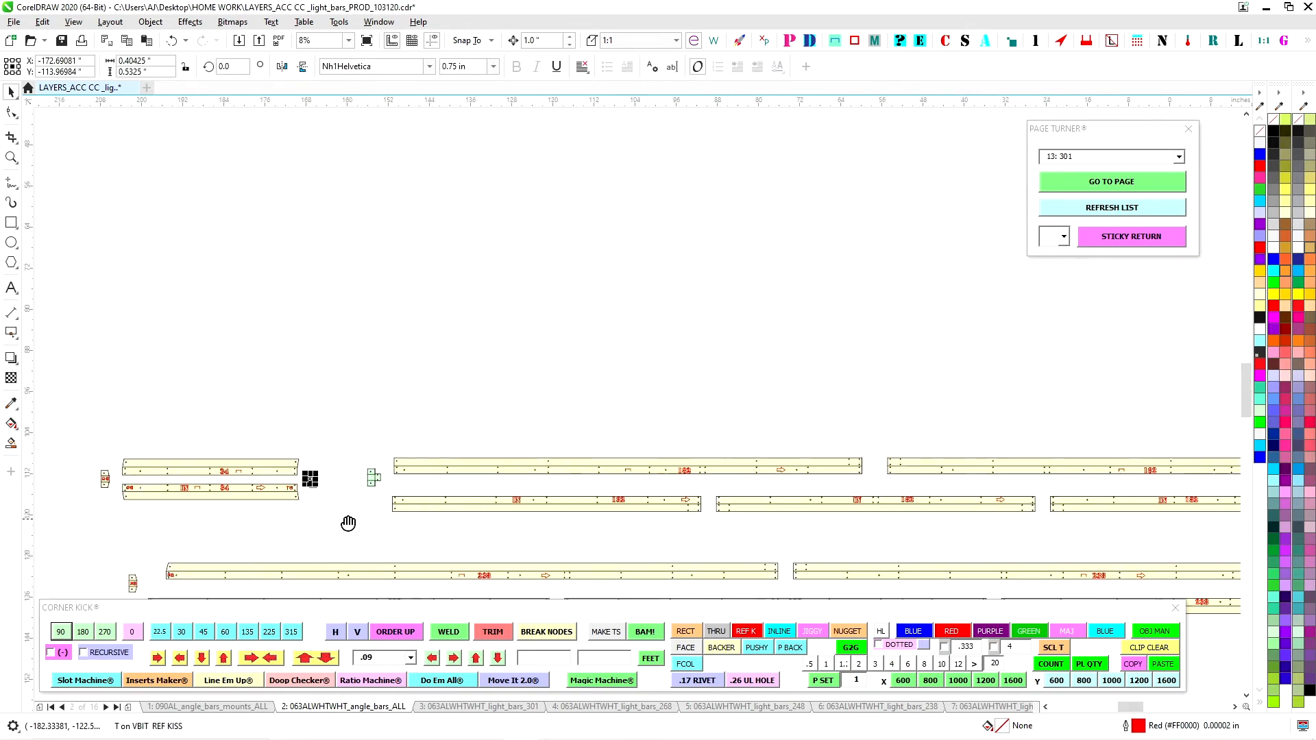
pyautogui.scroll(1, 422, 485)
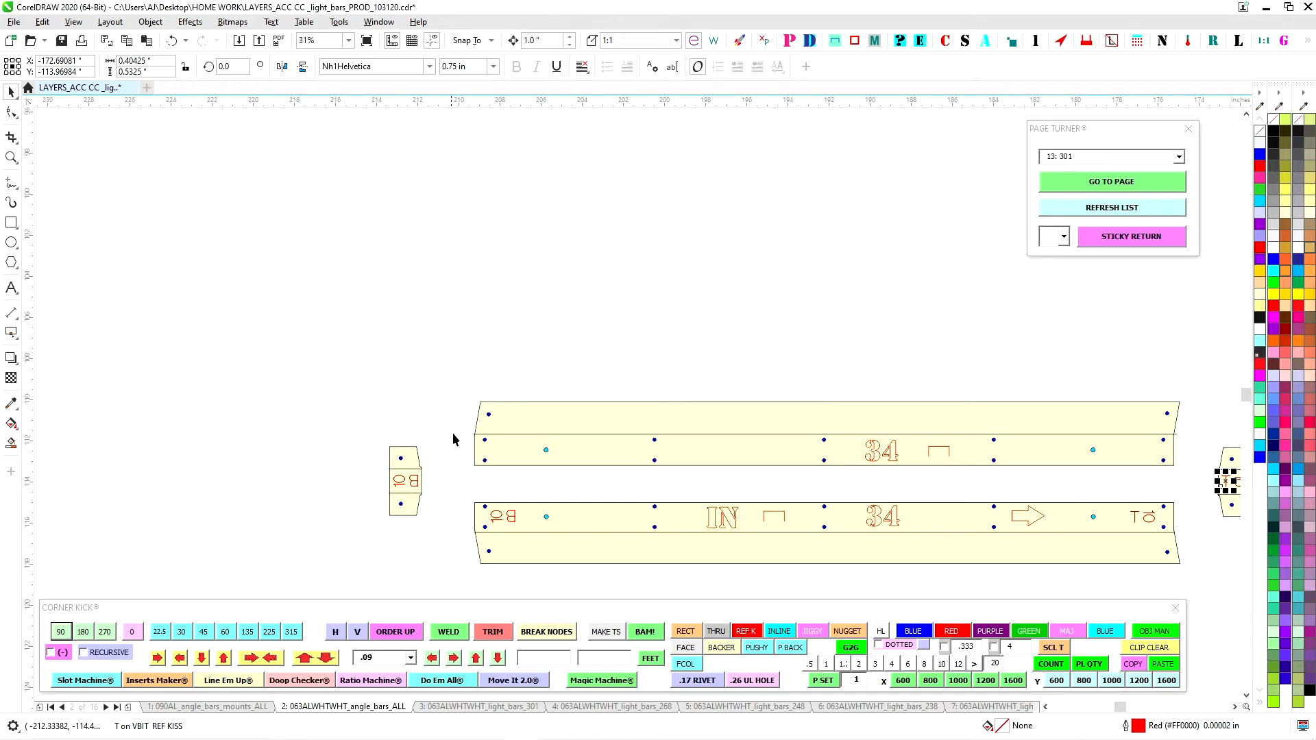
# - Examine the 238 bars from their B-marked end cap across the joints to the matching T14 bar ends and end cap
pyautogui.scroll(-2, 437, 527)
pyautogui.moveTo(437, 551); pyautogui.dragTo(358, 421)
pyautogui.scroll(2, 404, 489)
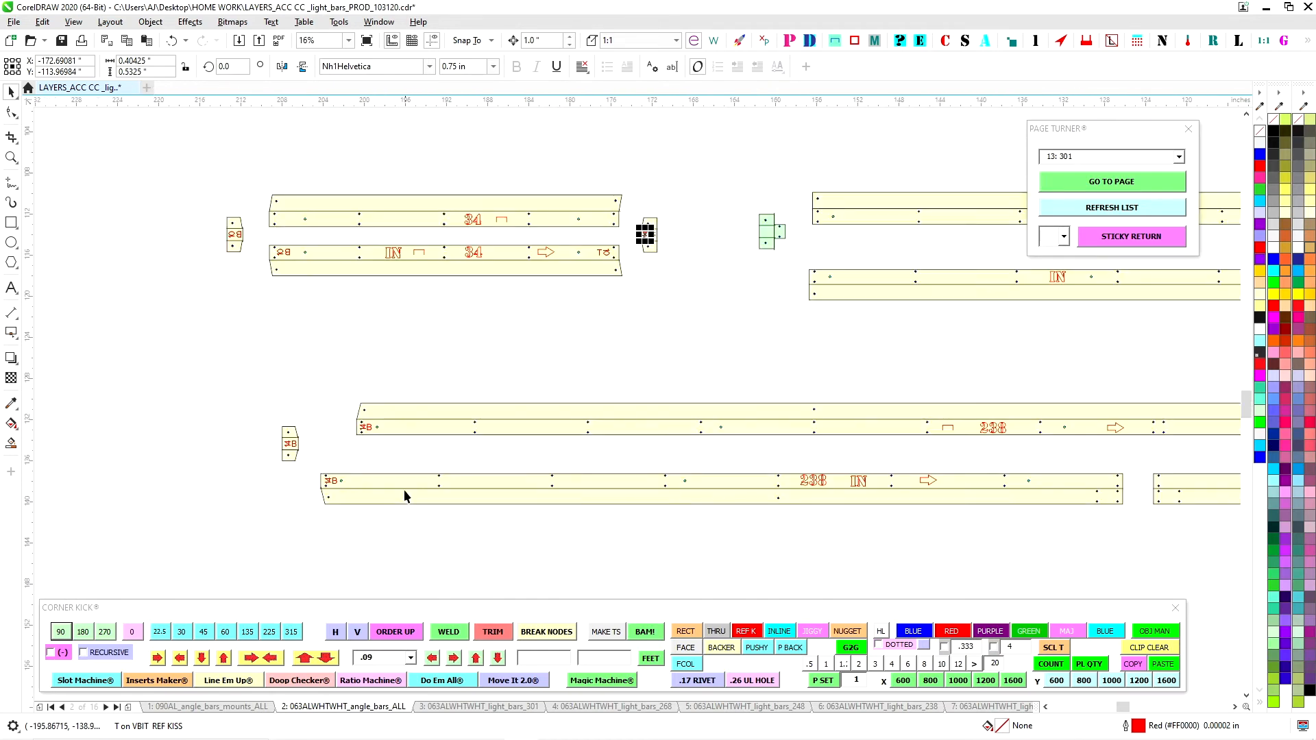
pyautogui.scroll(-2, 507, 462)
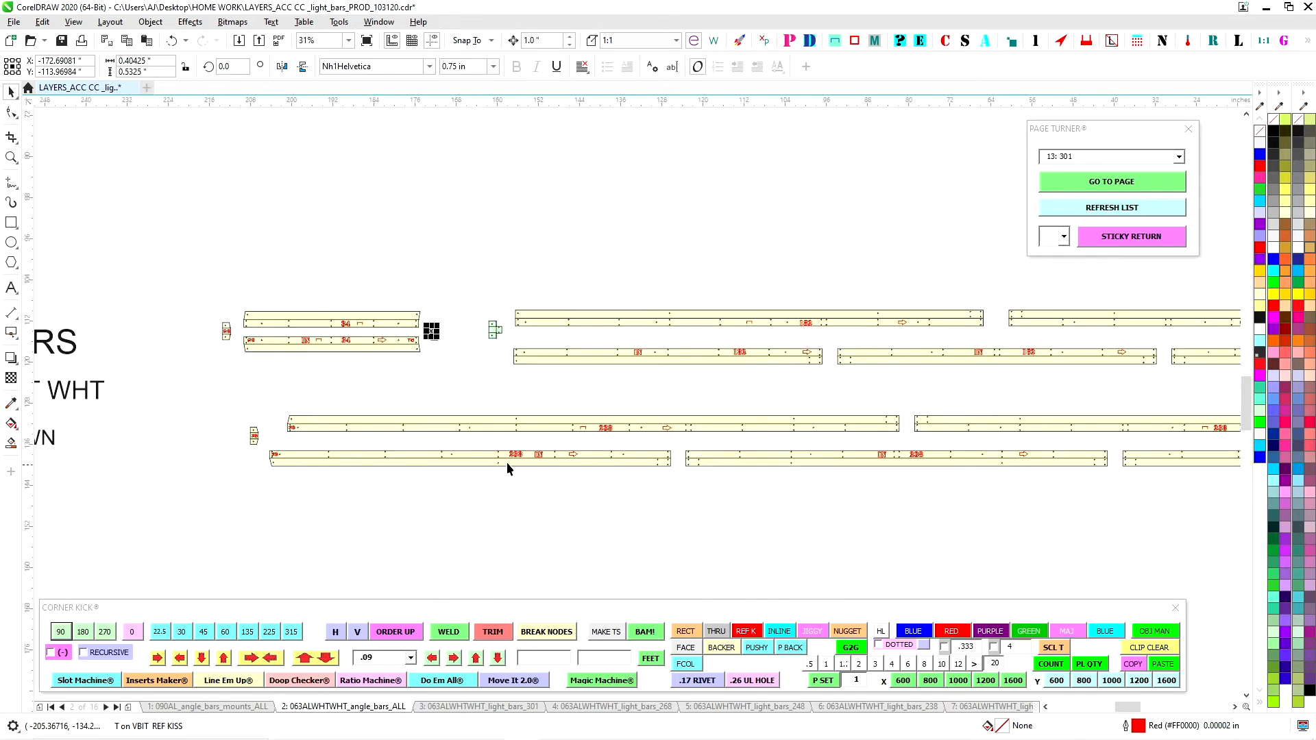
pyautogui.scroll(3, 620, 478)
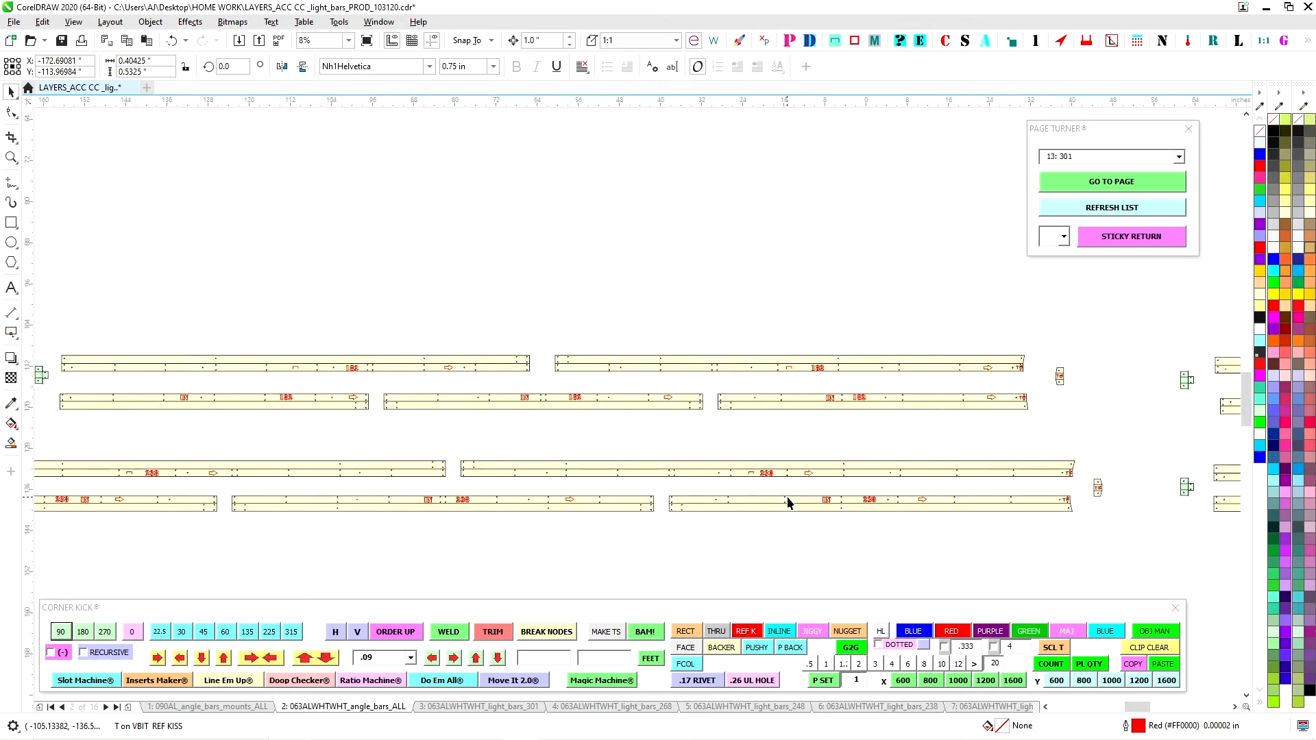
pyautogui.scroll(2, 877, 513)
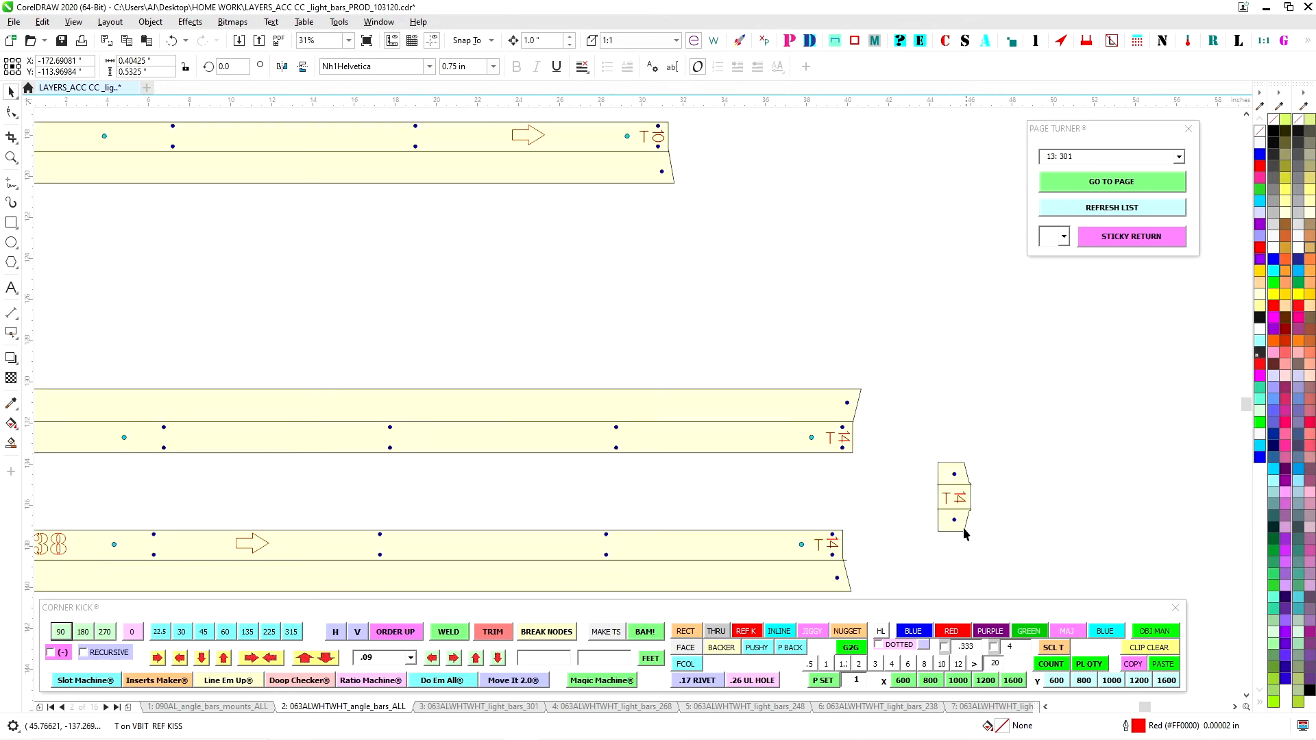
pyautogui.scroll(-1, 963, 527)
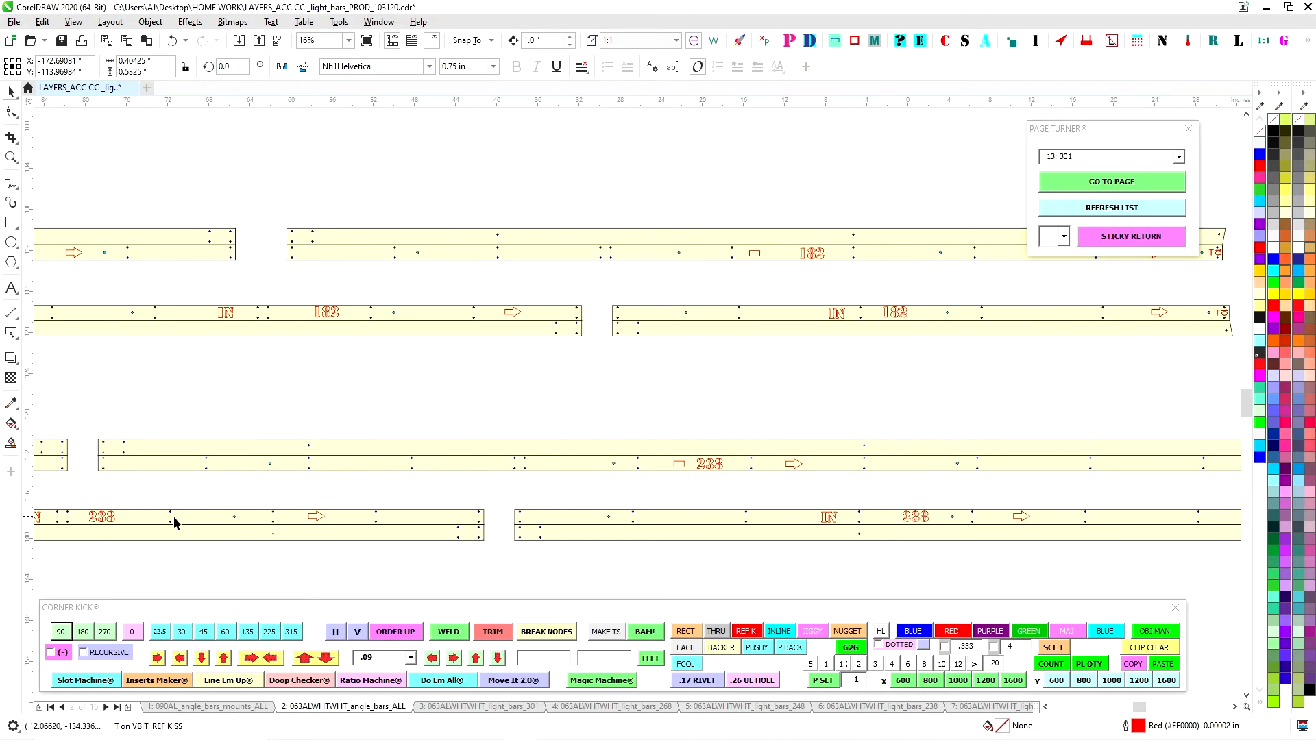
# - Follow the 182 and 238 bars across to the 137 bars, and select the upper green bracket beside the 137 set
pyautogui.scroll(-1, 667, 504)
pyautogui.scroll(1, 673, 485)
pyautogui.moveTo(675, 484); pyautogui.dragTo(531, 504)
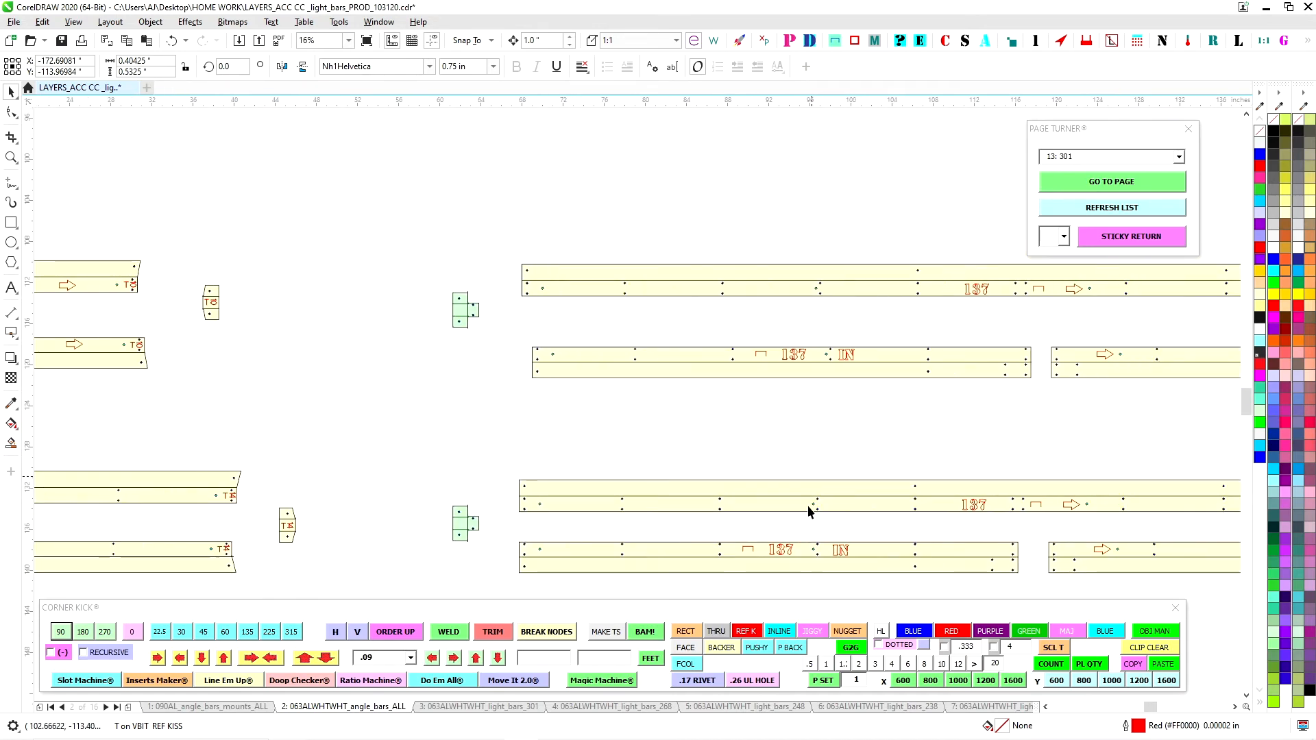
pyautogui.scroll(1, 473, 312)
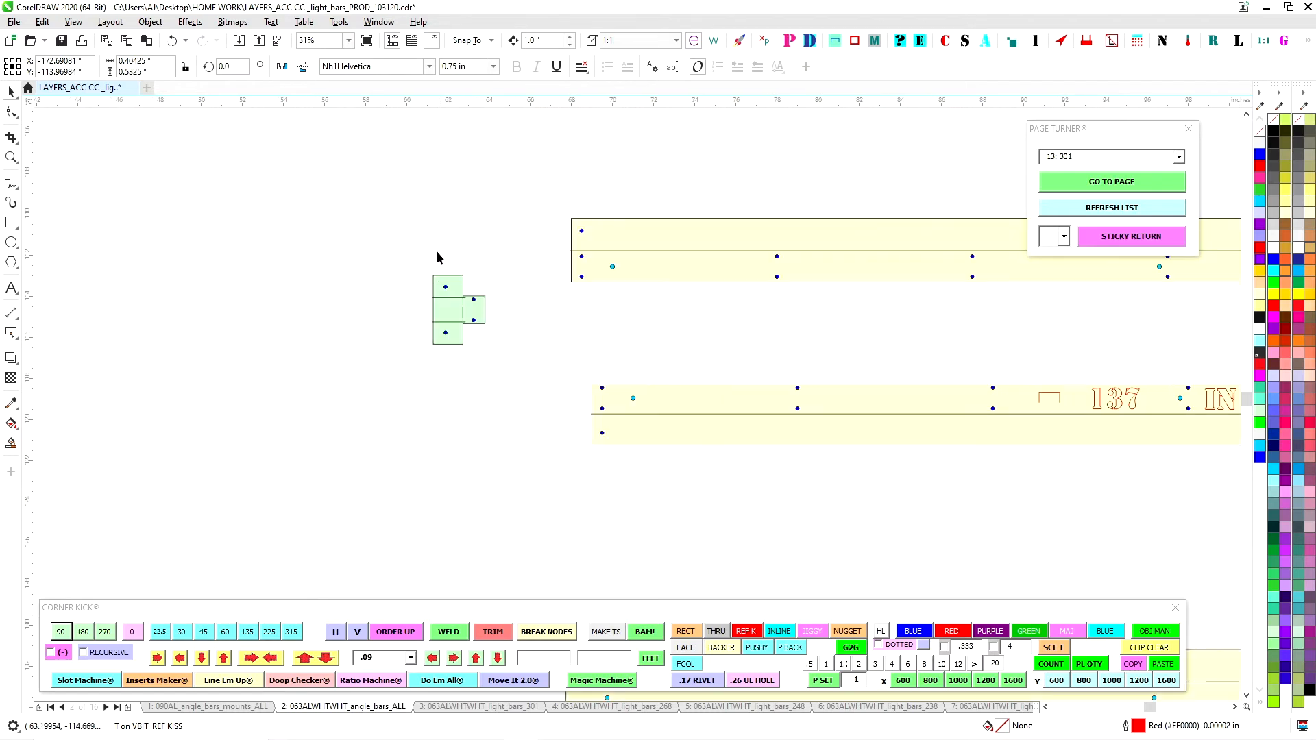
pyautogui.moveTo(416, 295); pyautogui.dragTo(495, 383)
# - Select the end cap at the far end of the upper 137 bars, and examine the lower 137 set's end cap
pyautogui.scroll(-1, 495, 406)
pyautogui.scroll(-2, 582, 480)
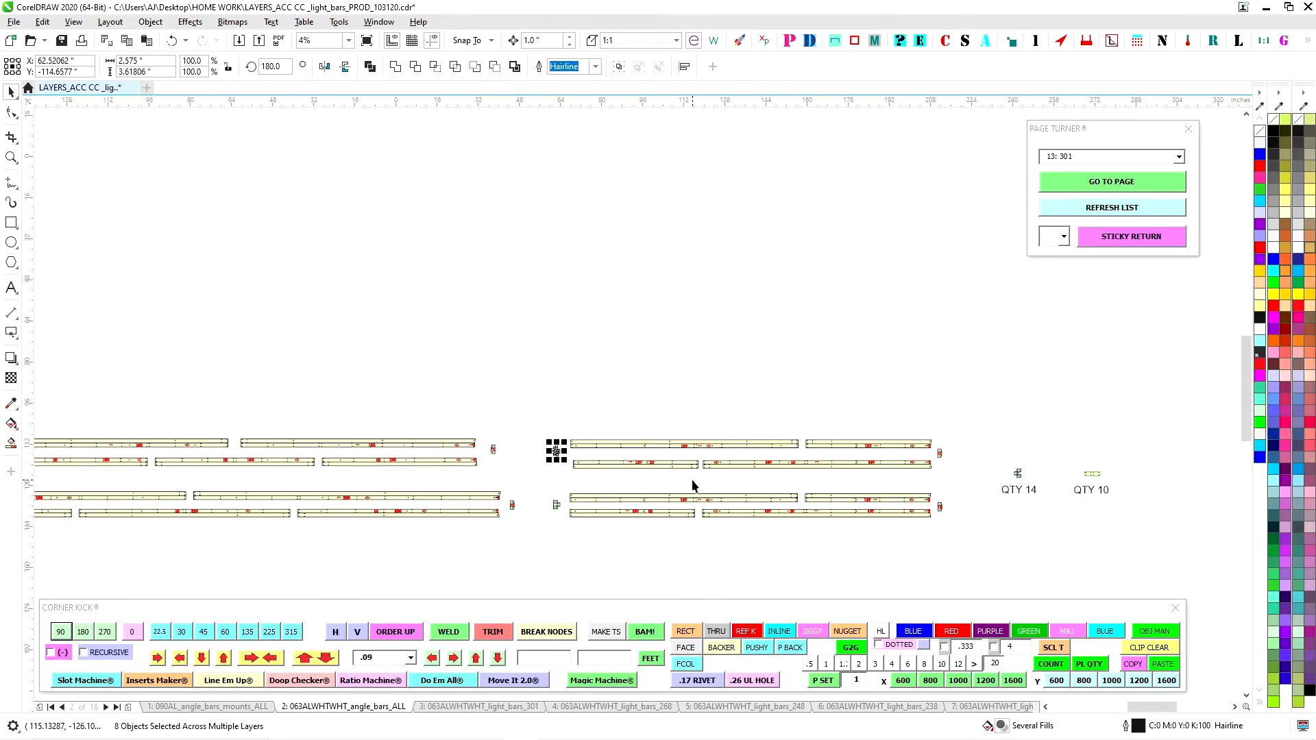
pyautogui.moveTo(691, 483); pyautogui.dragTo(429, 467)
pyautogui.scroll(2, 637, 464)
pyautogui.scroll(1, 751, 398)
pyautogui.moveTo(790, 296); pyautogui.dragTo(868, 409)
pyautogui.scroll(-2, 749, 440)
pyautogui.moveTo(745, 481); pyautogui.dragTo(658, 382)
pyautogui.scroll(2, 688, 433)
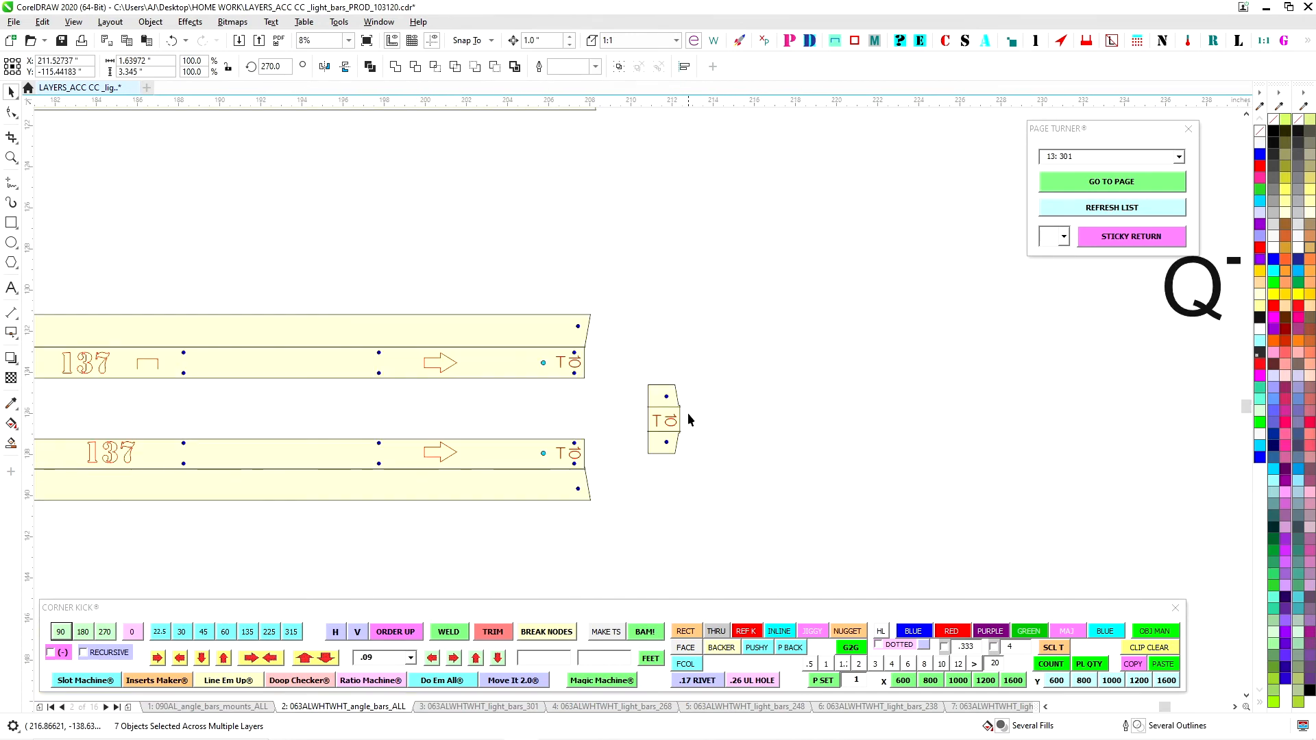
# - Select the QTY 10 splice plate, and examine the matching hole patterns at the joints between the 137 bar sections
pyautogui.scroll(-2, 748, 487)
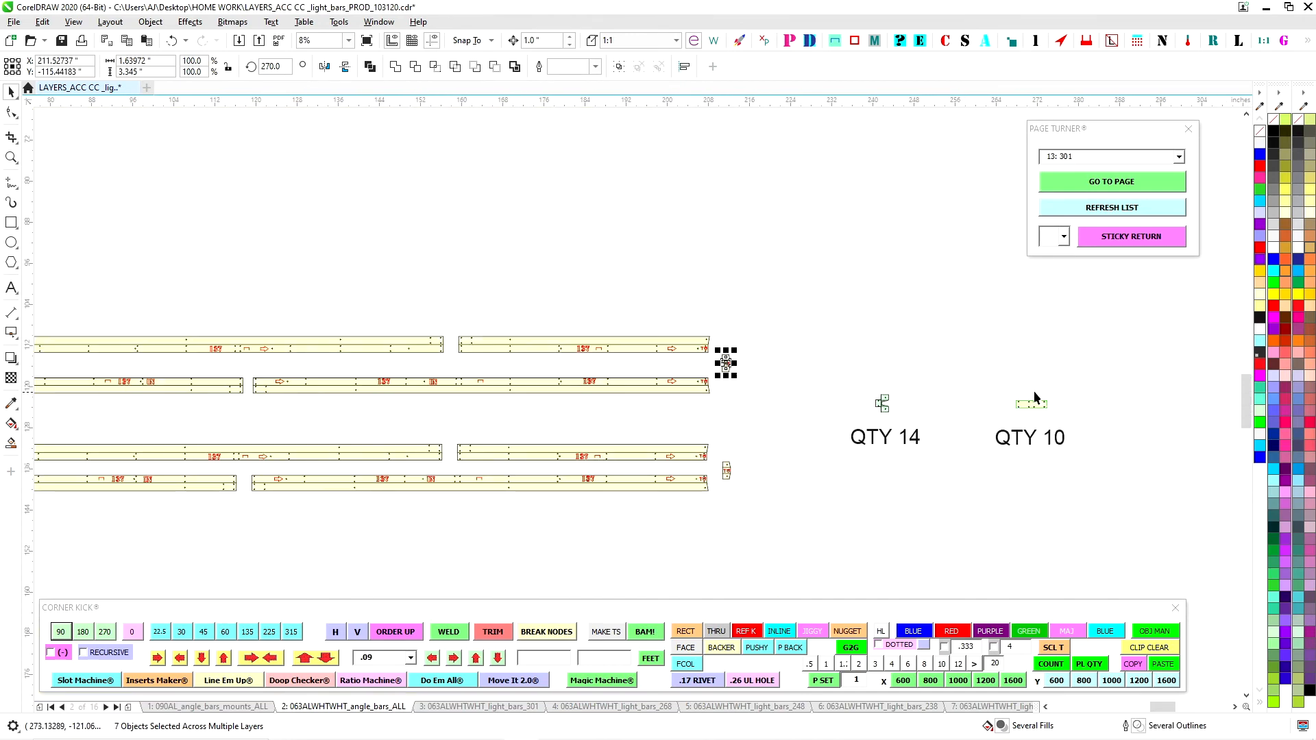
pyautogui.scroll(1, 1021, 397)
pyautogui.click(1031, 416)
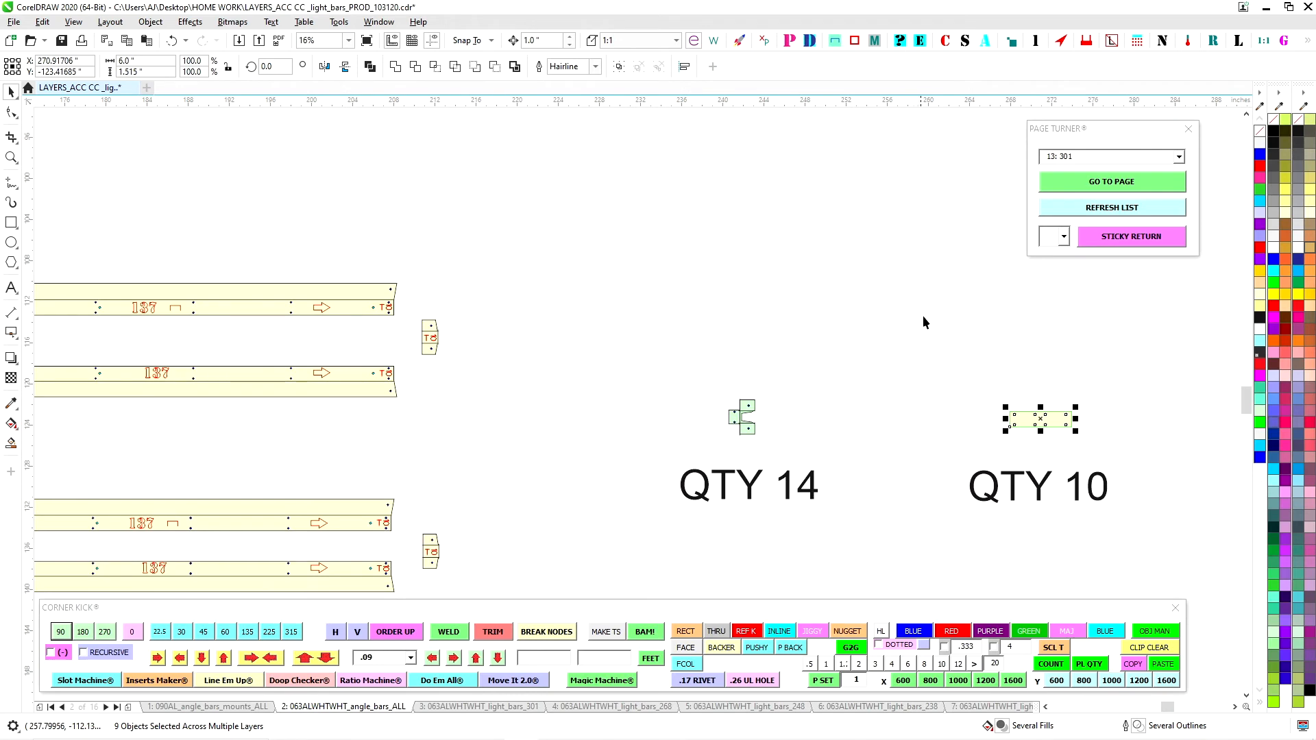
pyautogui.scroll(-1, 921, 315)
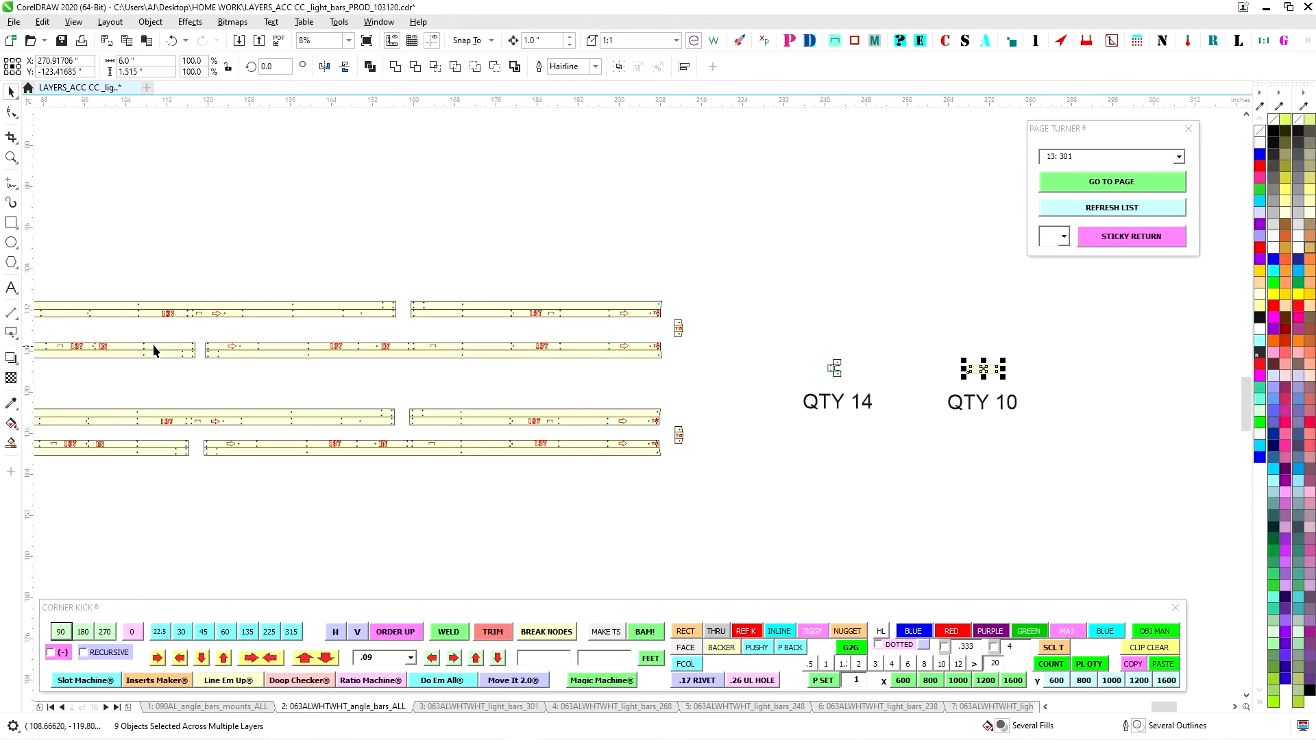
pyautogui.scroll(2, 154, 357)
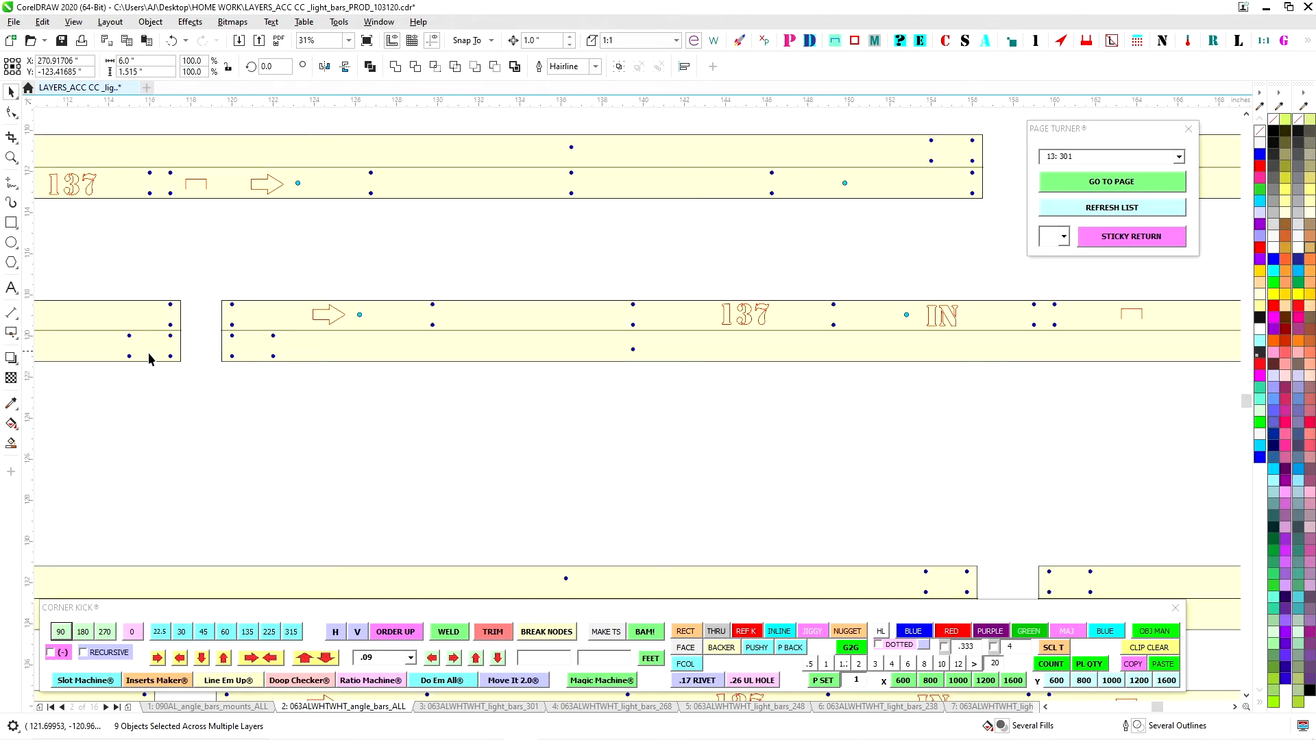
pyautogui.scroll(-1, 235, 355)
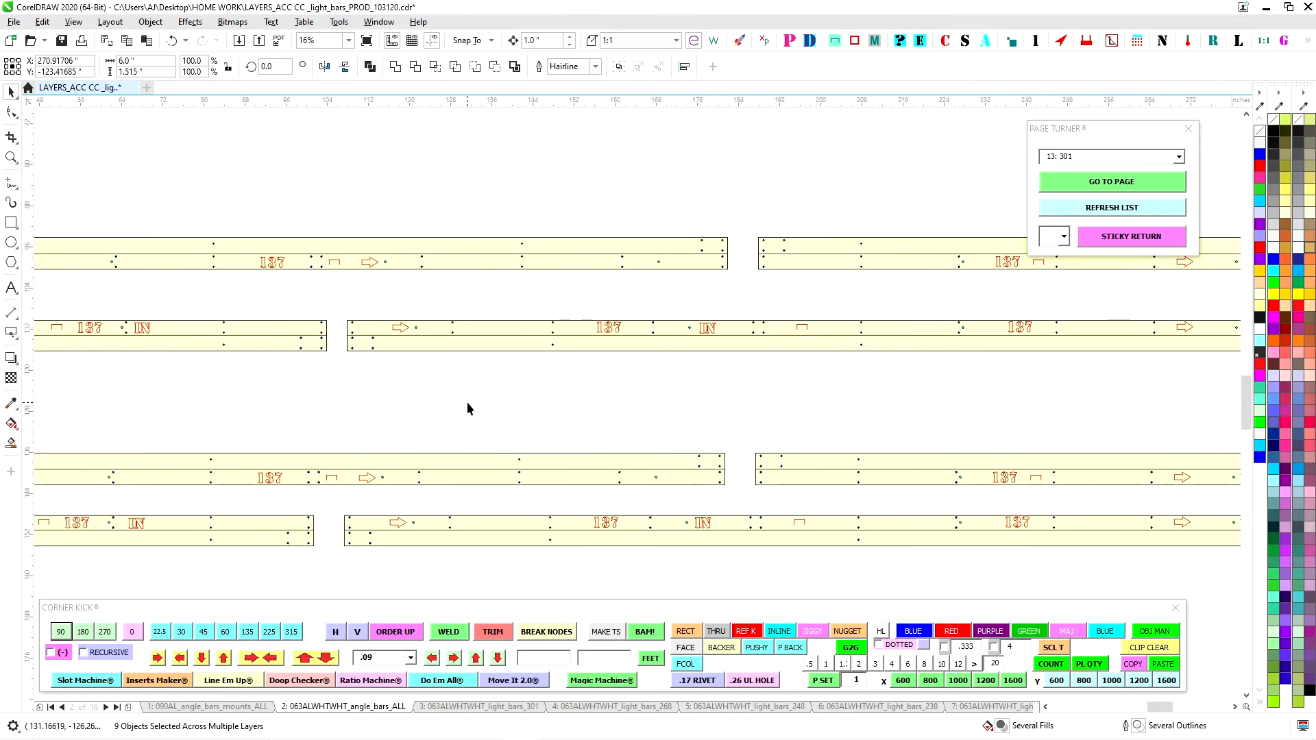
# - Select the QTY 14 bracket beside the 137 bars and return to the marked ends of the upper 137 set
pyautogui.scroll(-1, 467, 401)
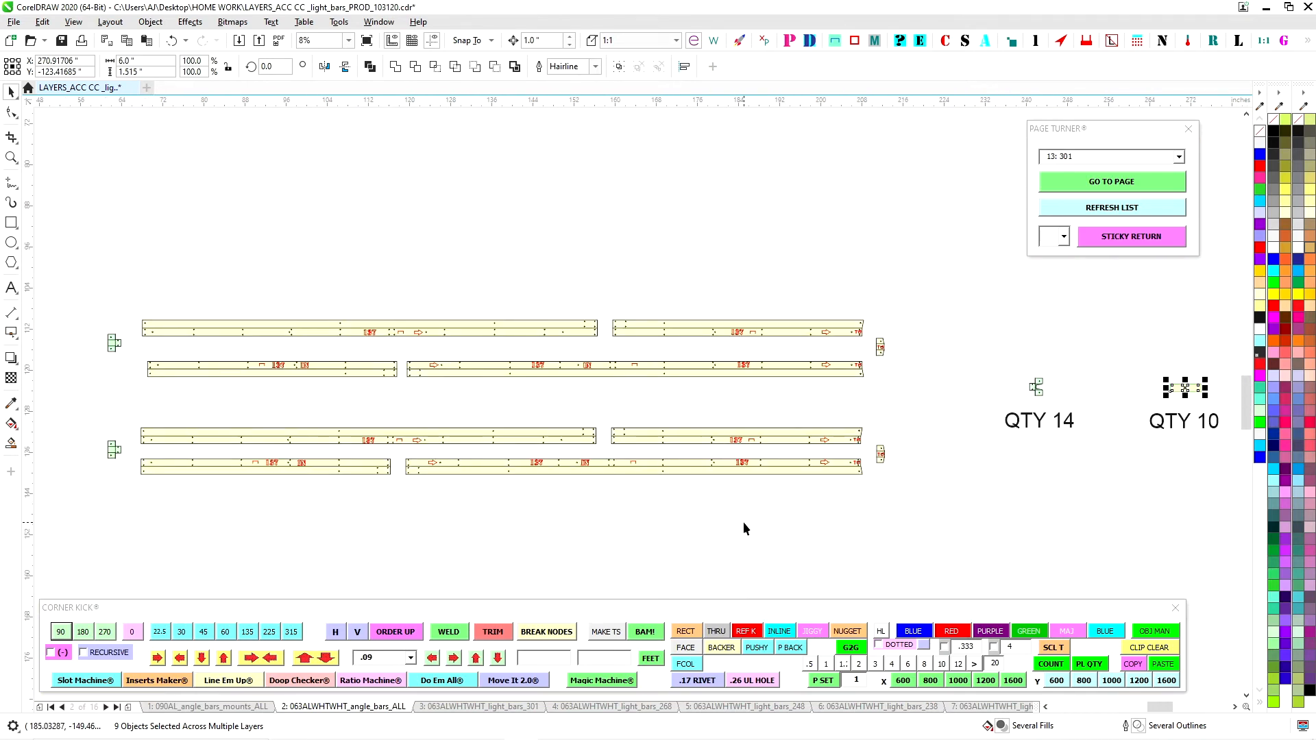
pyautogui.moveTo(947, 503); pyautogui.dragTo(863, 493)
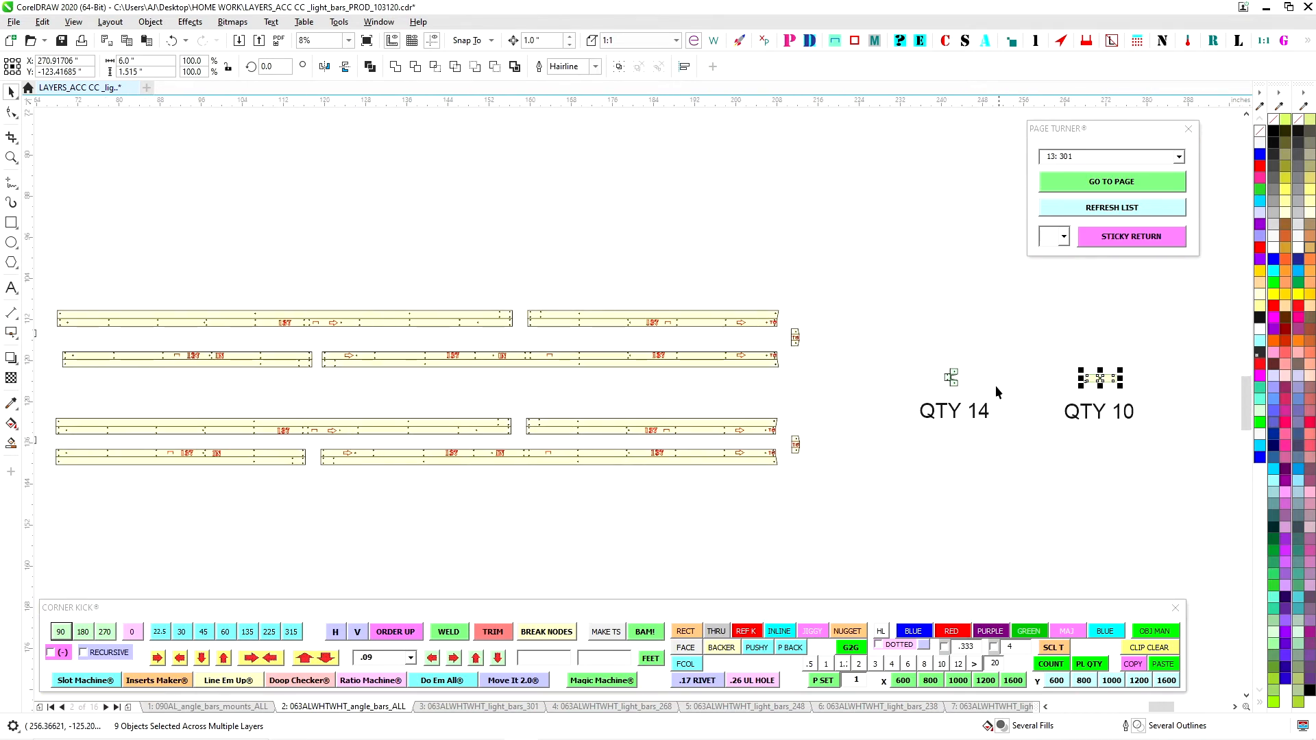
pyautogui.scroll(1, 995, 389)
pyautogui.click(919, 373)
pyautogui.scroll(1, 479, 319)
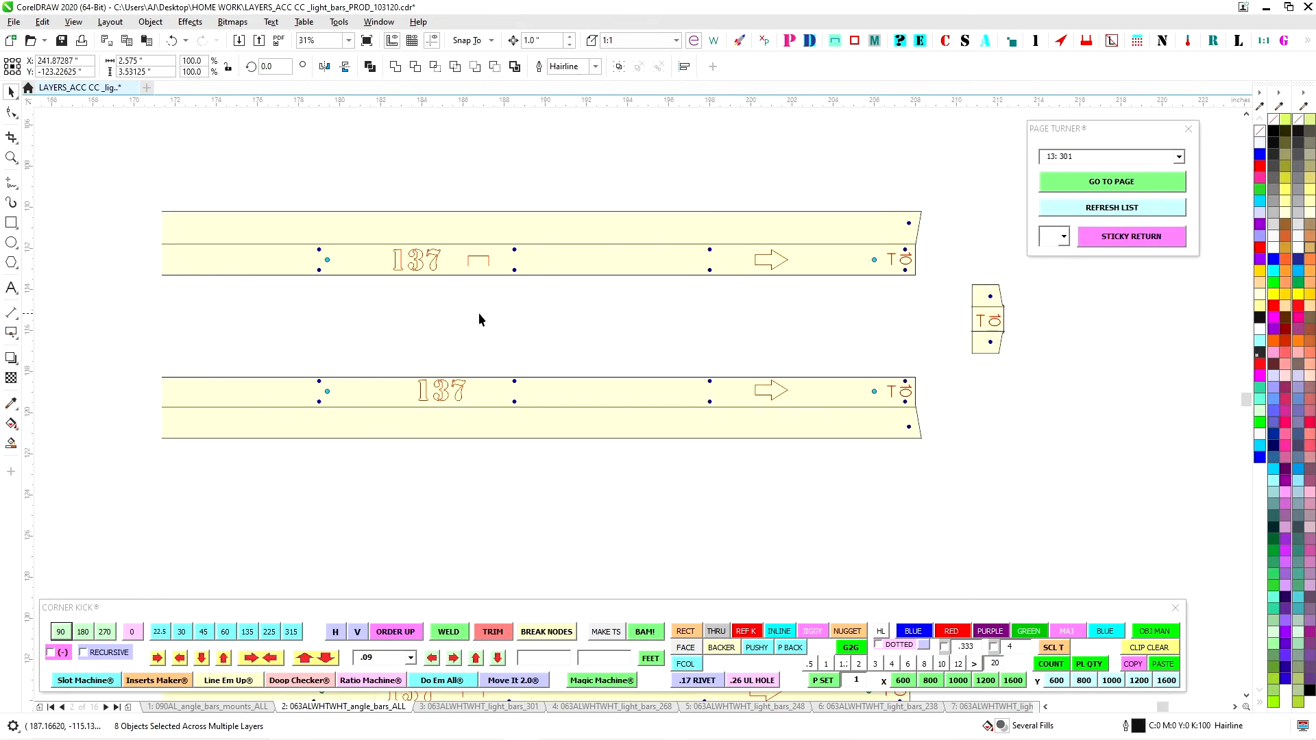
# - Examine the rivet holes along the upper 137 bar sections, selecting a single hole on the lower bar
pyautogui.moveTo(191, 305); pyautogui.dragTo(635, 341)
pyautogui.scroll(1, 568, 262)
pyautogui.click(567, 257)
pyautogui.scroll(-2, 630, 349)
pyautogui.moveTo(634, 463); pyautogui.dragTo(580, 421)
pyautogui.moveTo(393, 483); pyautogui.dragTo(581, 481)
pyautogui.moveTo(490, 440); pyautogui.dragTo(463, 414)
pyautogui.scroll(-1, 472, 442)
pyautogui.scroll(1, 460, 409)
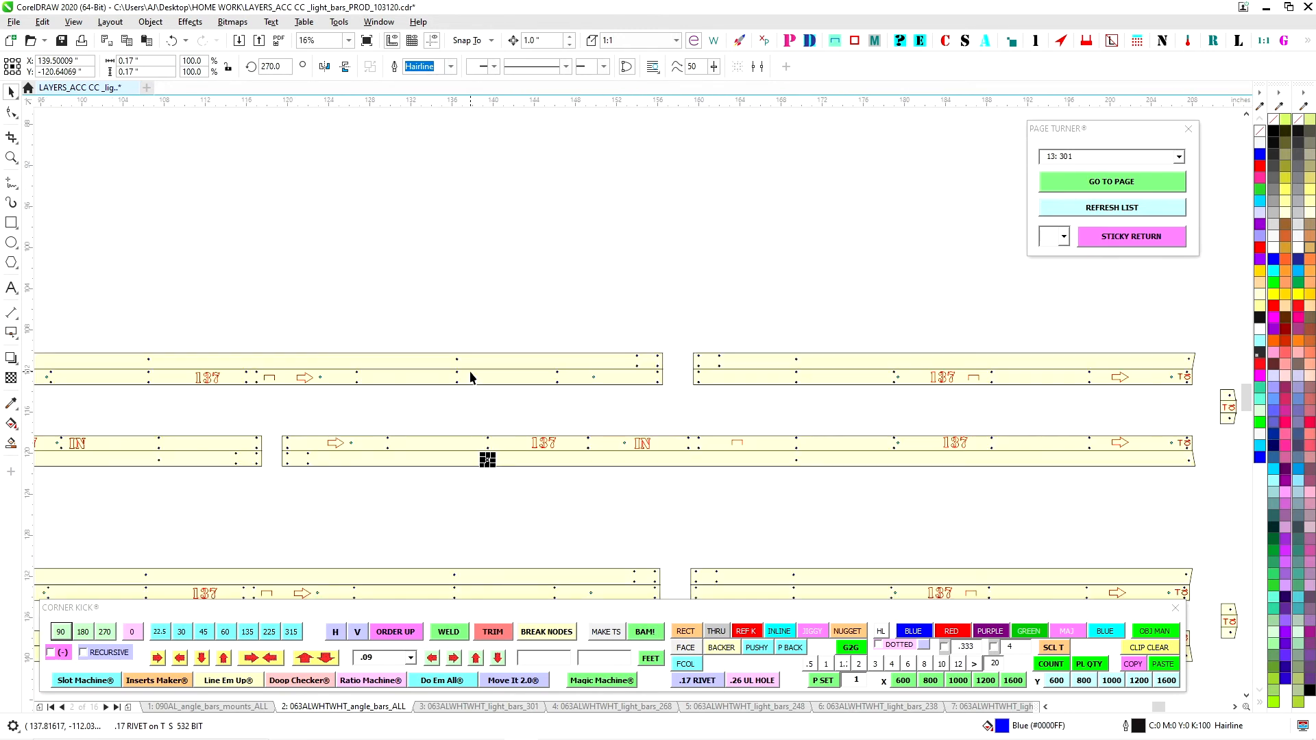
pyautogui.scroll(1, 470, 376)
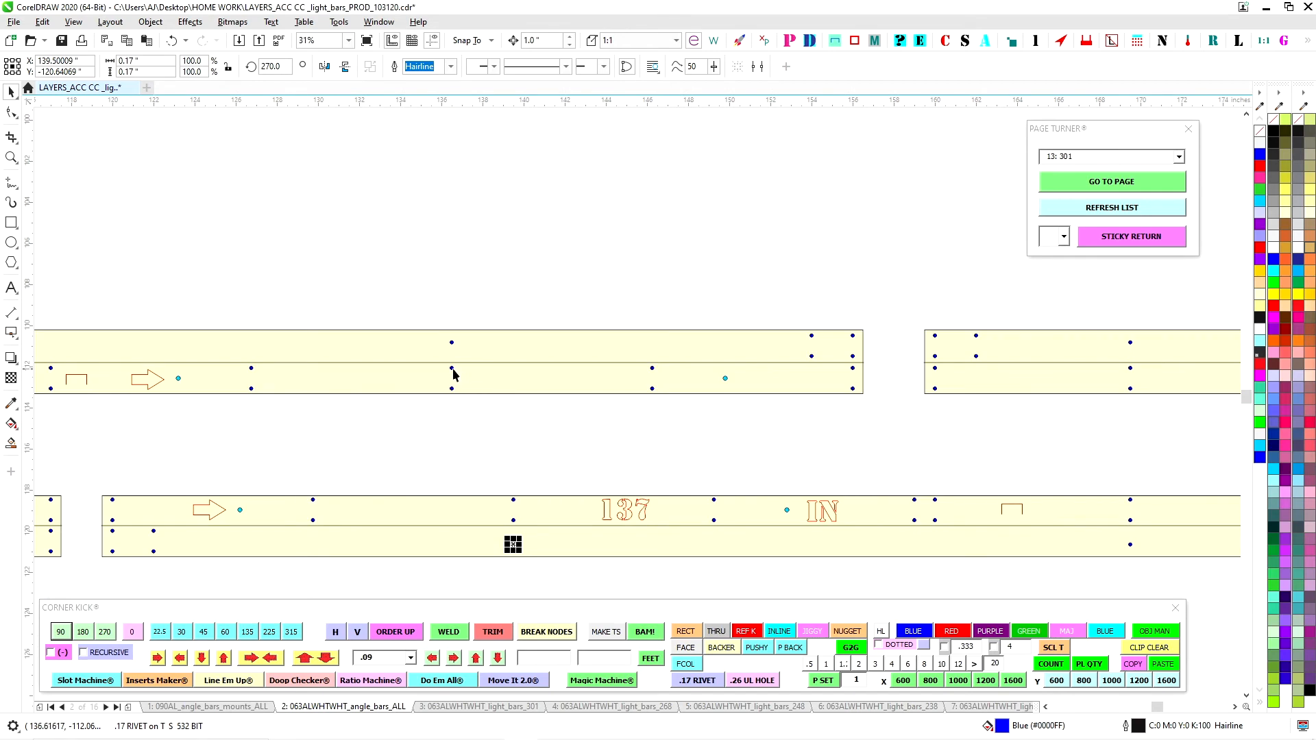
# - Follow the 137 bars across to their joints and ends, comparing both sets, and clear the selection
pyautogui.scroll(-2, 458, 390)
pyautogui.moveTo(967, 467); pyautogui.dragTo(664, 449)
pyautogui.scroll(1, 664, 449)
pyautogui.scroll(-1, 617, 415)
pyautogui.moveTo(473, 453); pyautogui.dragTo(761, 440)
pyautogui.moveTo(1084, 427); pyautogui.dragTo(789, 432)
pyautogui.click(487, 409)
pyautogui.scroll(-1, 559, 409)
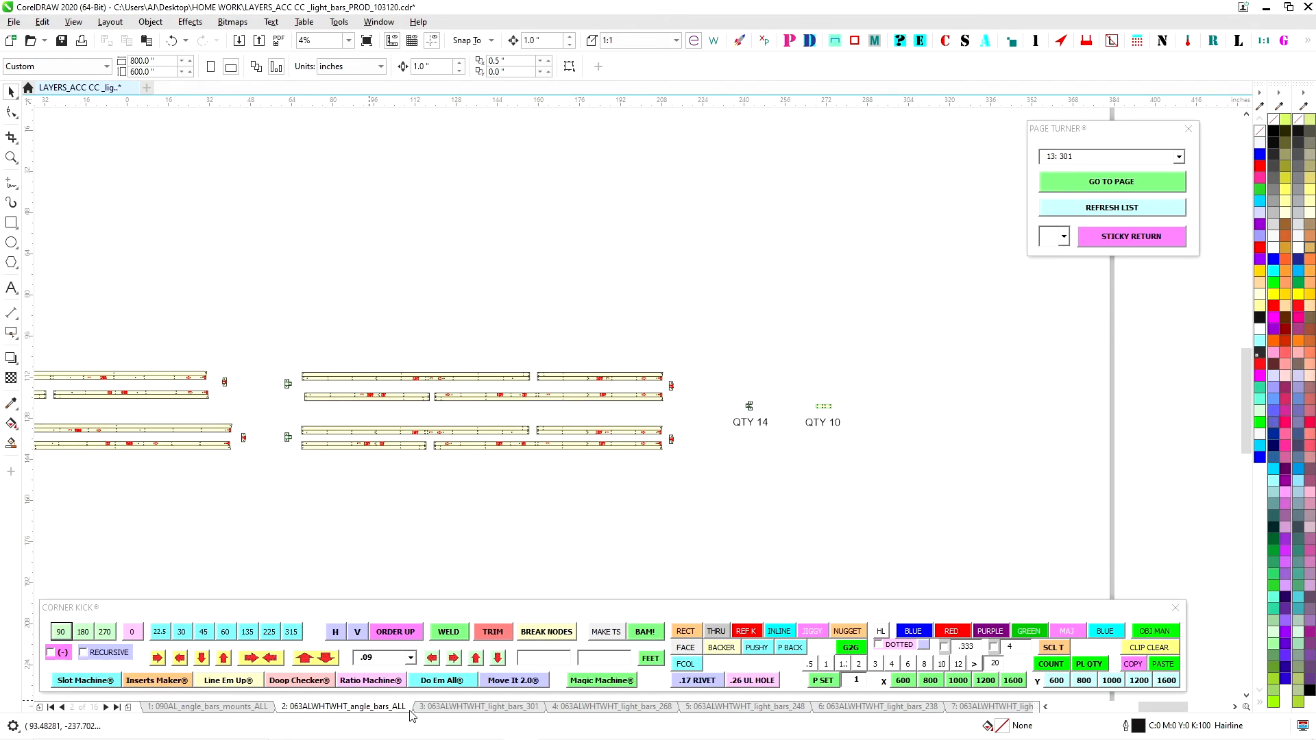
# - Go to page 15, angled bars
pyautogui.scroll(-1, 567, 479)
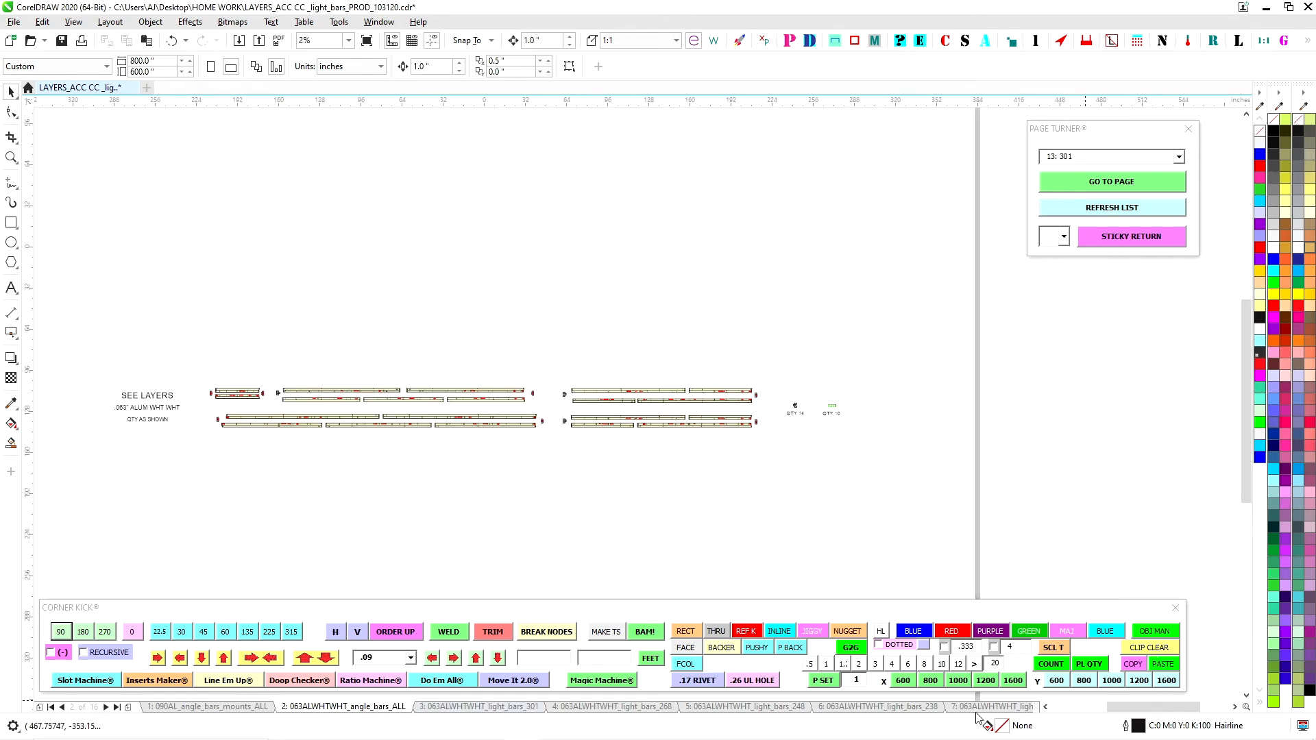
pyautogui.click(1179, 159)
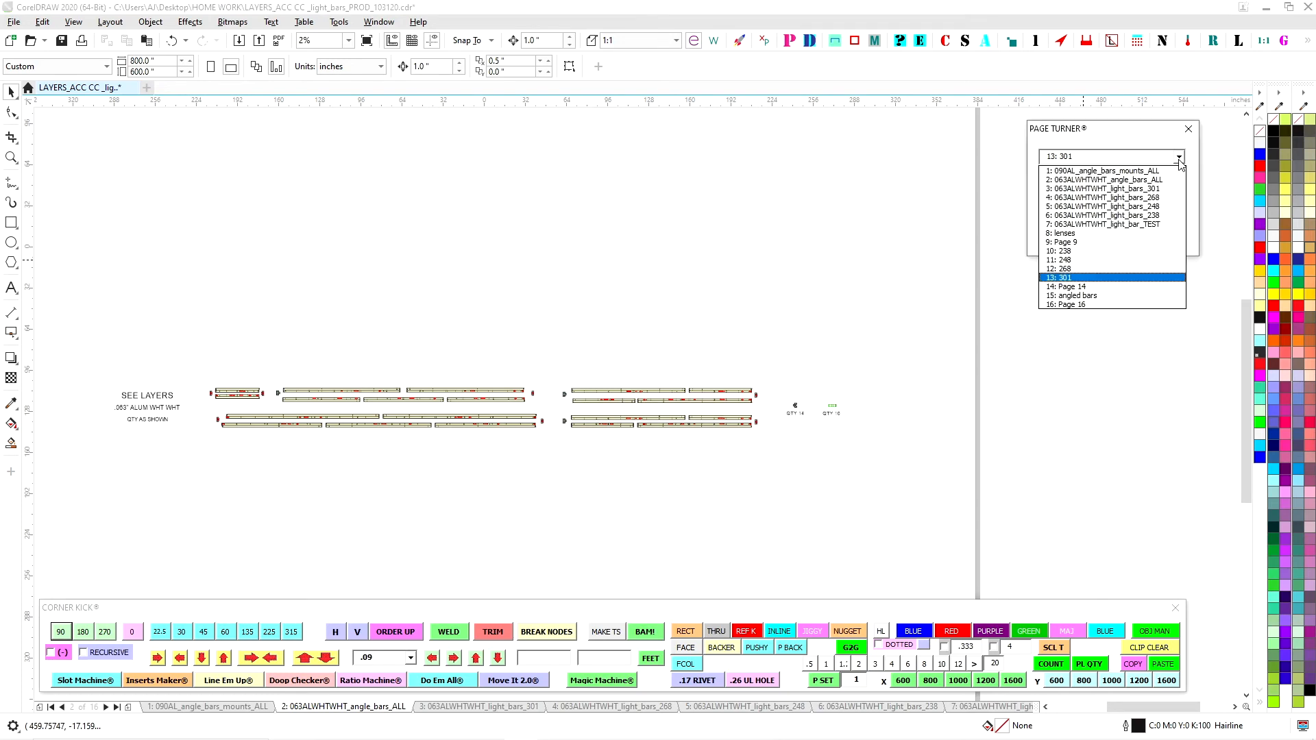
pyautogui.click(1115, 302)
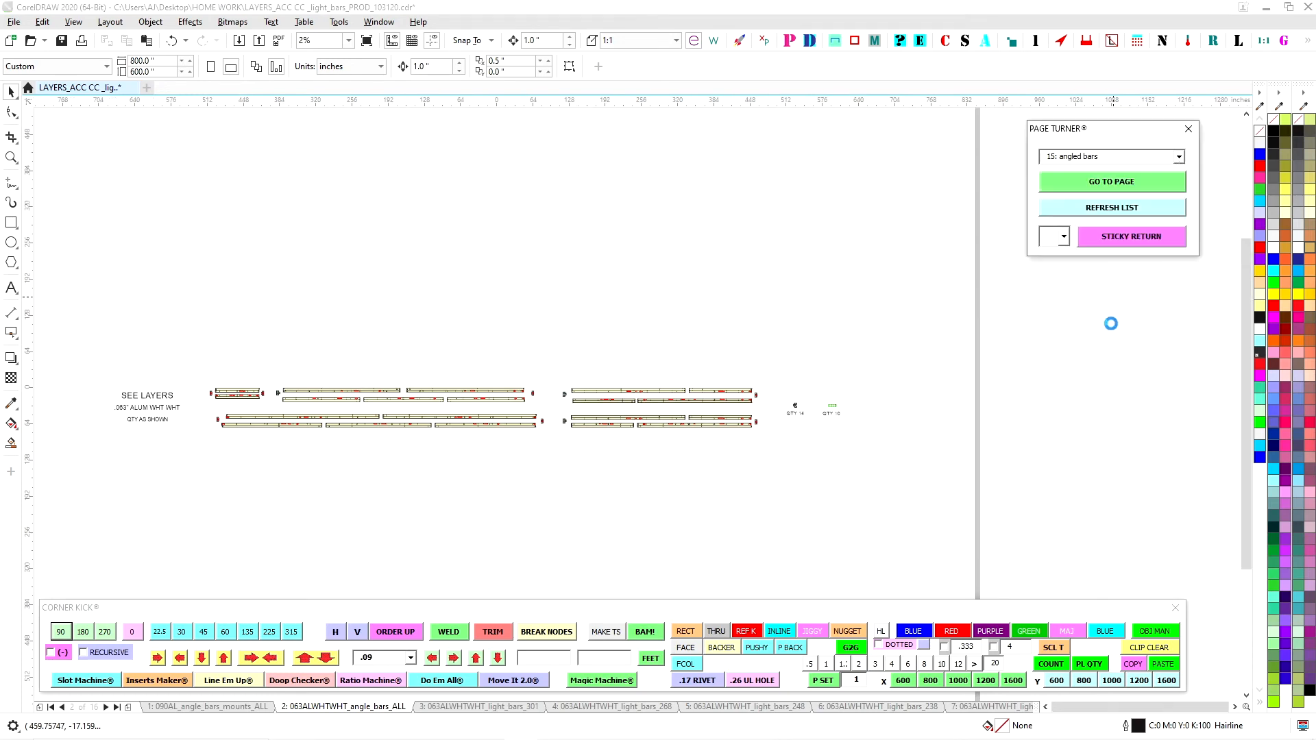
pyautogui.scroll(1, 422, 486)
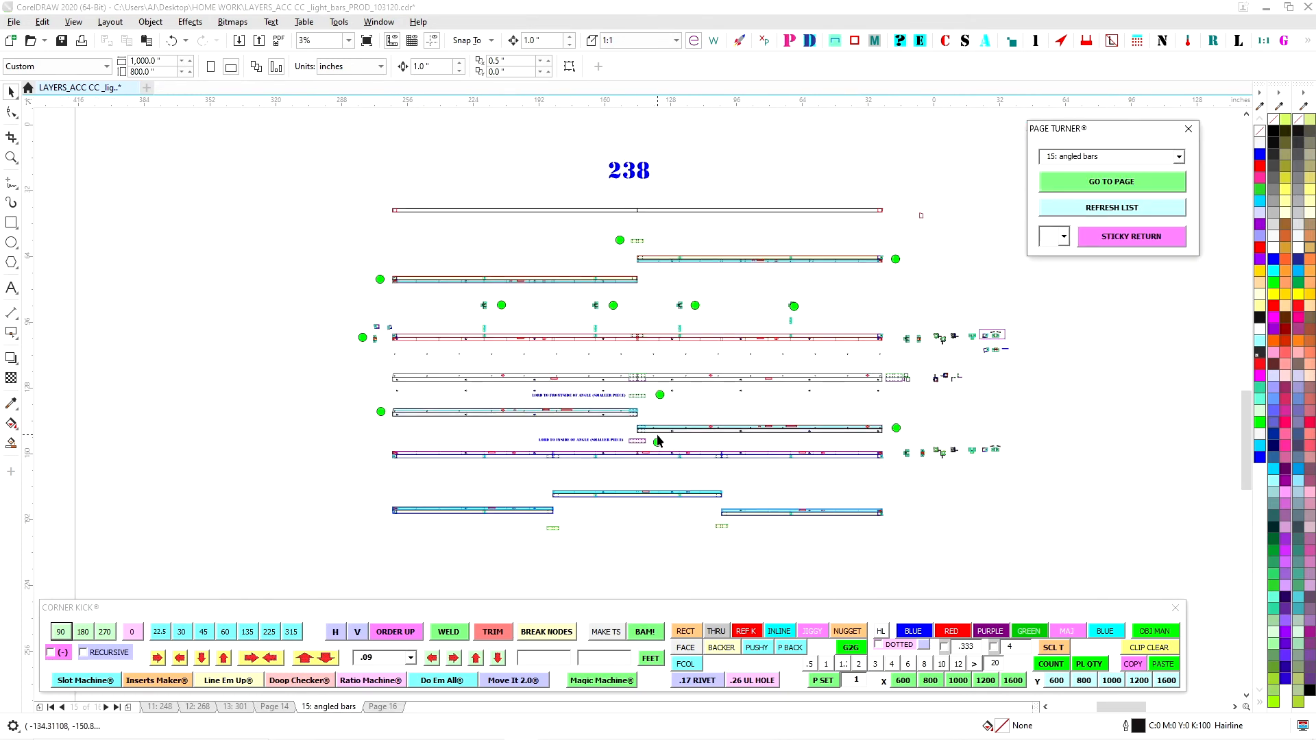
# - Inspect the 238 set's joints, selecting the frontside splice plate and the splice plate labelled for the inside of the angle
pyautogui.moveTo(932, 431); pyautogui.dragTo(784, 457)
pyautogui.scroll(1, 450, 465)
pyautogui.scroll(5, 458, 463)
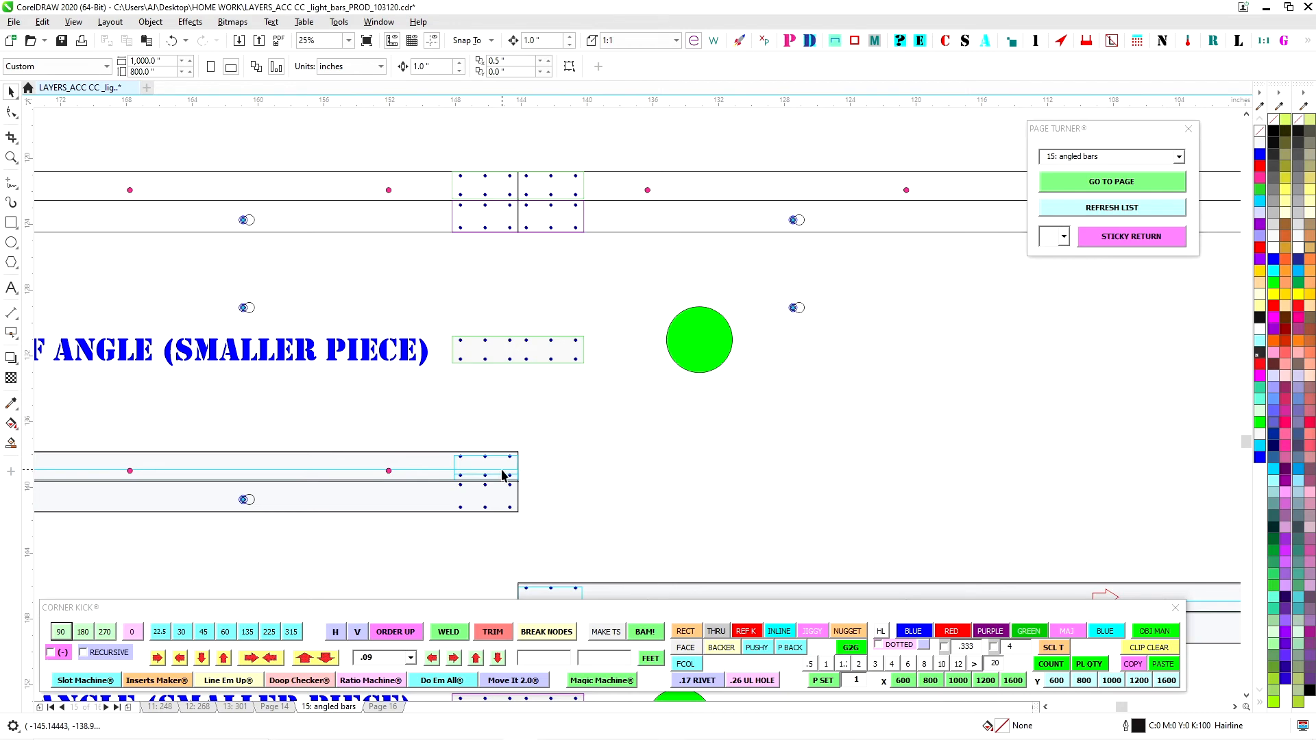
pyautogui.scroll(-2, 503, 475)
pyautogui.scroll(-1, 540, 392)
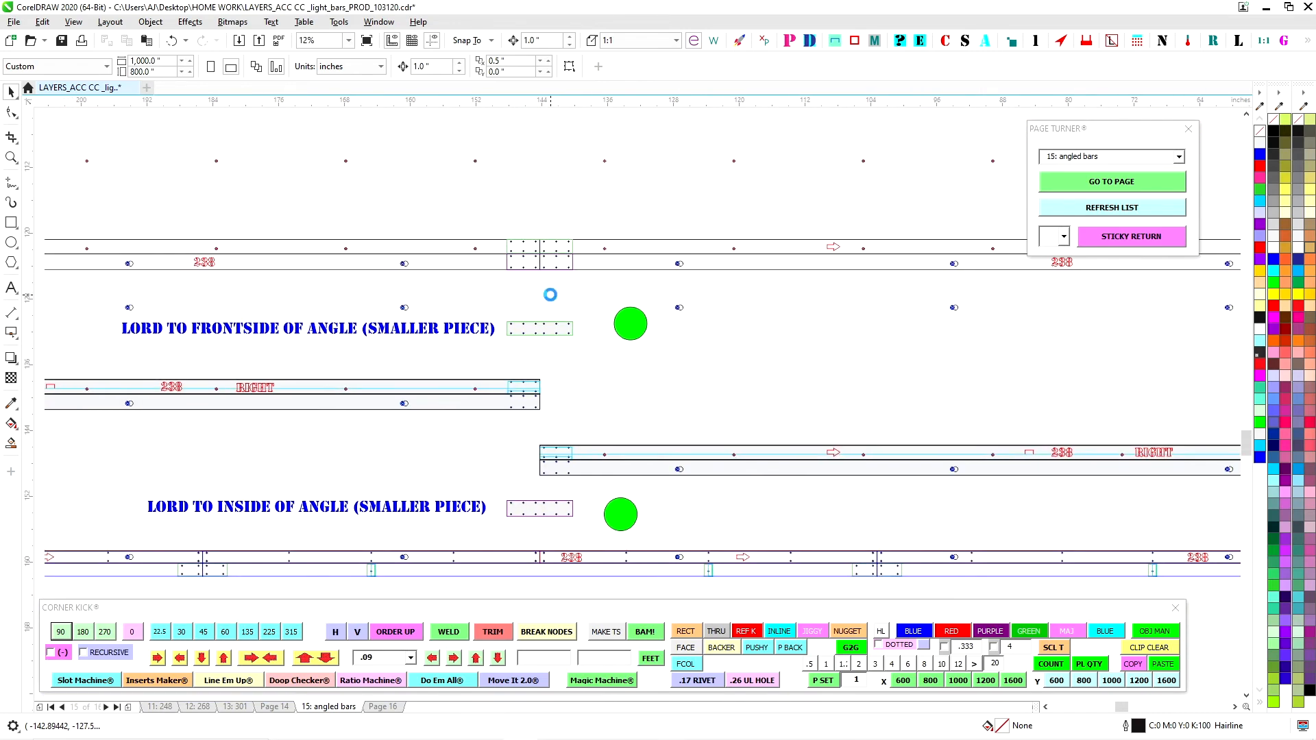
pyautogui.click(552, 329)
pyautogui.scroll(2, 551, 340)
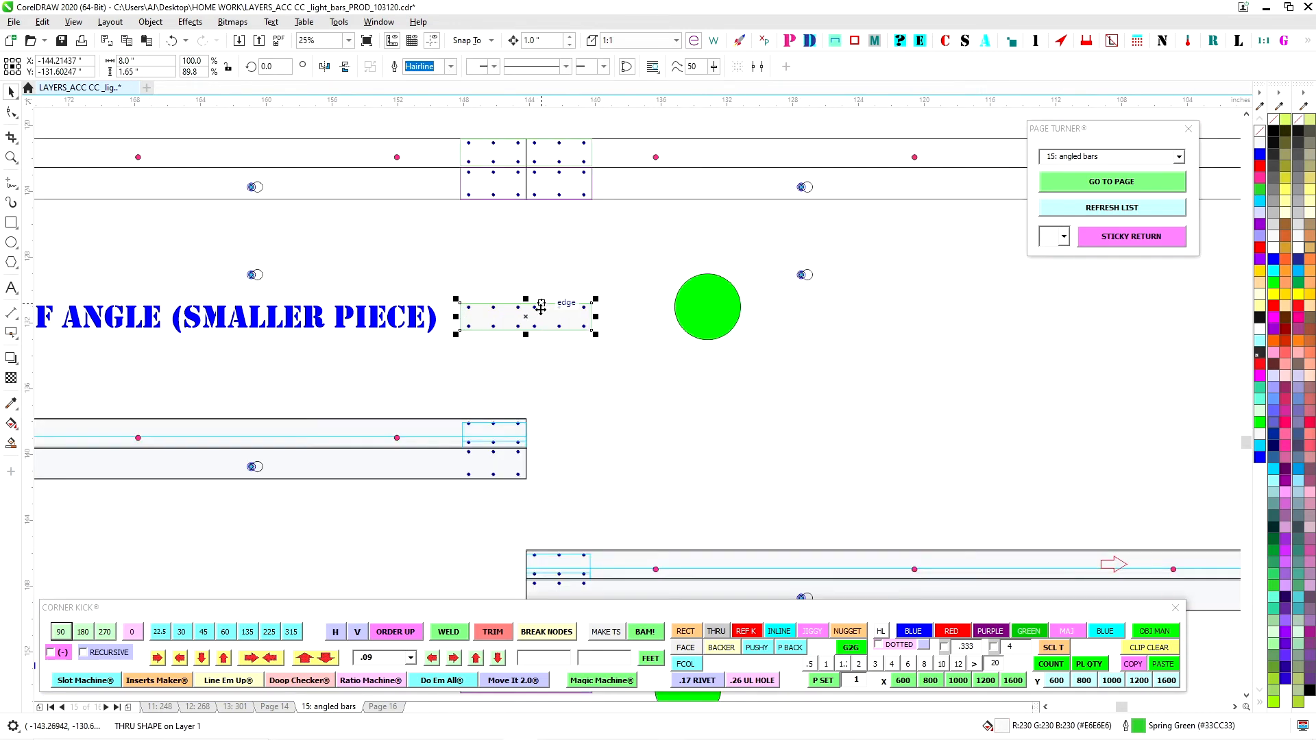
pyautogui.moveTo(591, 376); pyautogui.dragTo(628, 218)
pyautogui.click(552, 528)
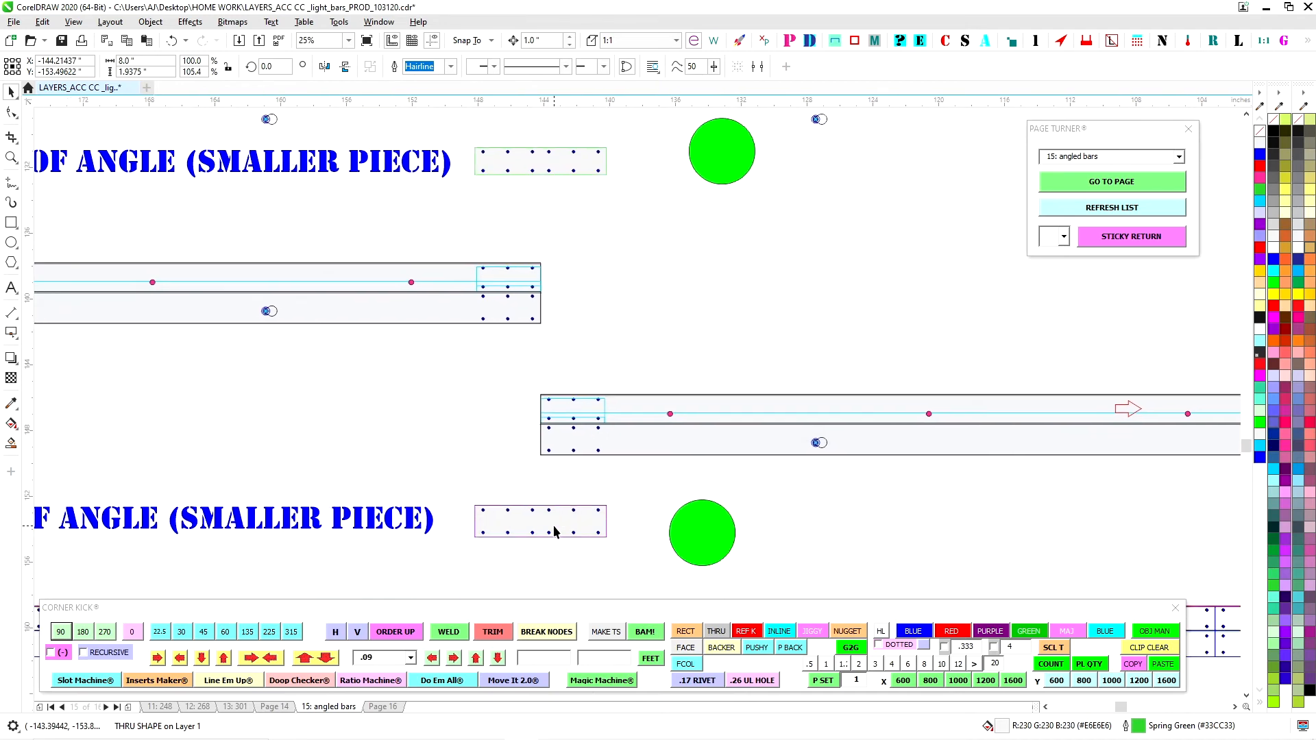
# - Delete the "LORD TO INSIDE OF ANGLE (SMALLER PIECE)" label beside the 238 set's lower splice plate
pyautogui.scroll(-2, 564, 453)
pyautogui.scroll(1, 489, 470)
pyautogui.moveTo(494, 447); pyautogui.dragTo(459, 506)
pyautogui.click(468, 504)
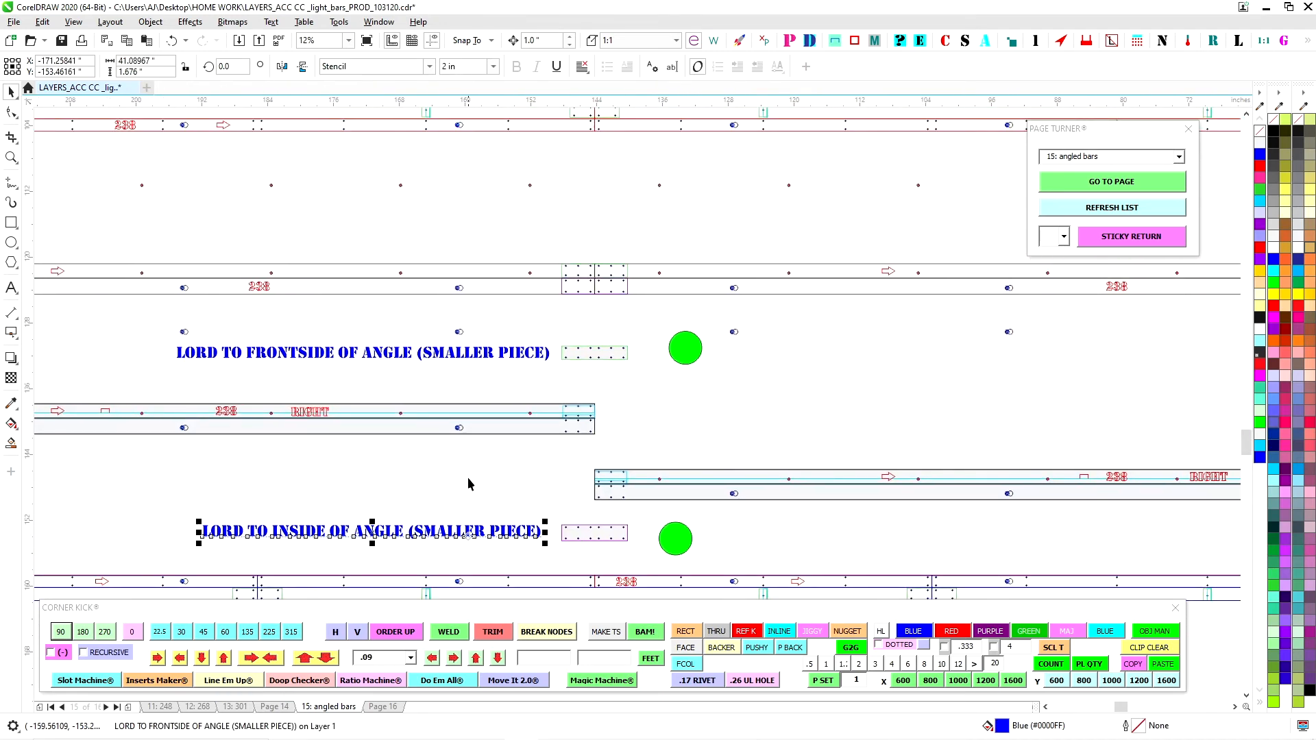
pyautogui.scroll(-1, 467, 469)
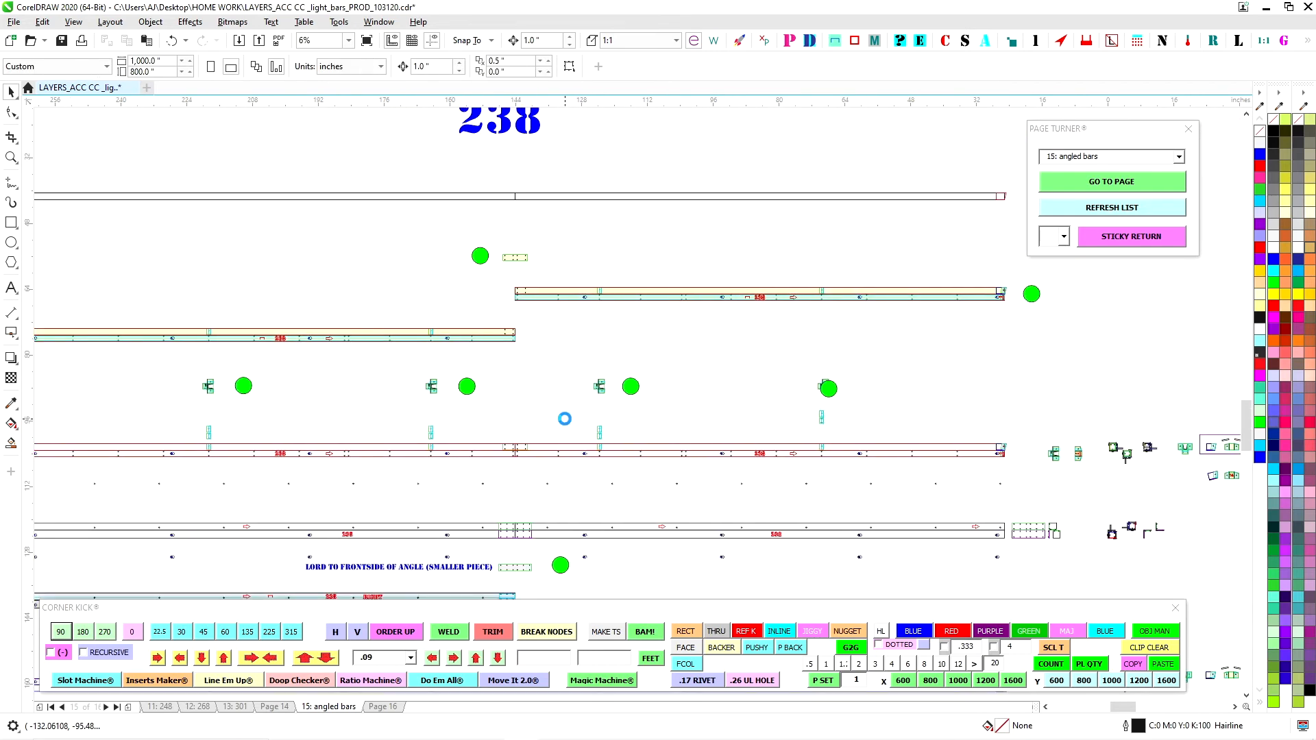
pyautogui.scroll(-2, 626, 321)
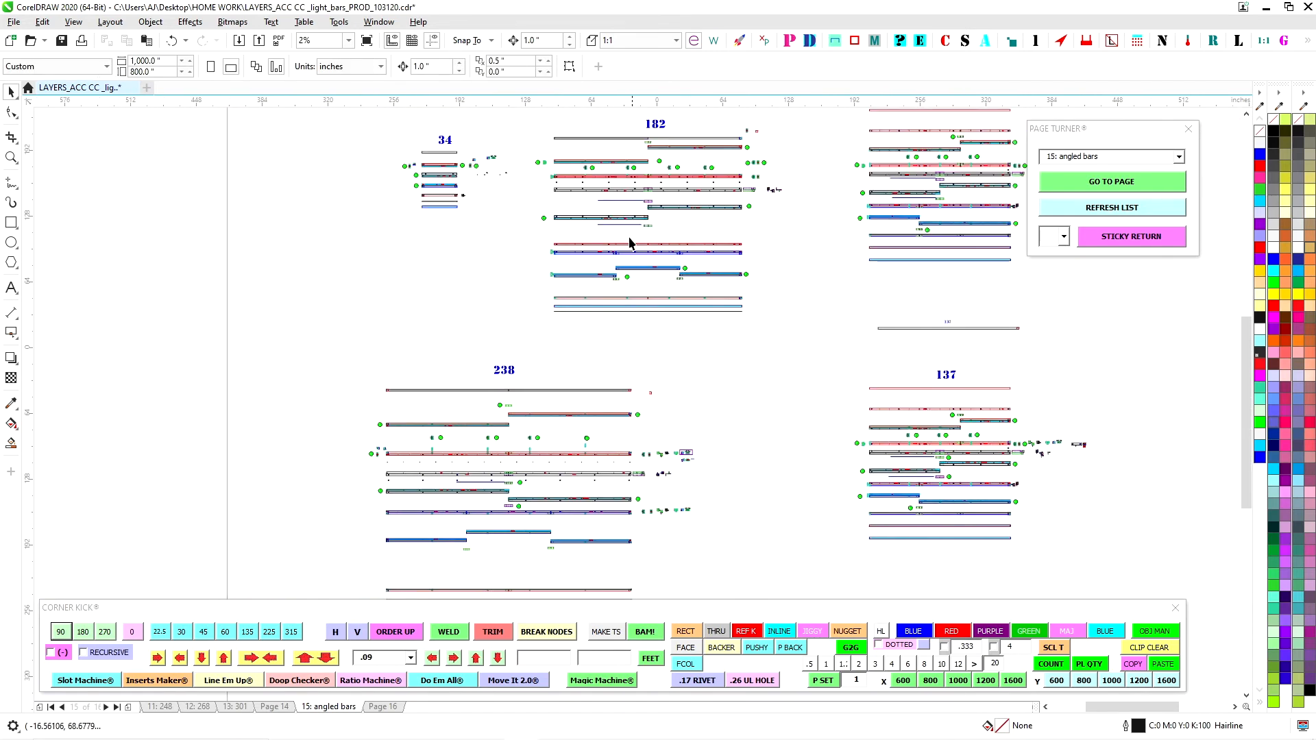
# - Place the 182 set's "LORD TO BACKSIDE OF ANGLE (BIGGER PIECE)" label beside the 238 set's lower purple splice plate
pyautogui.scroll(1, 627, 205)
pyautogui.click(631, 198)
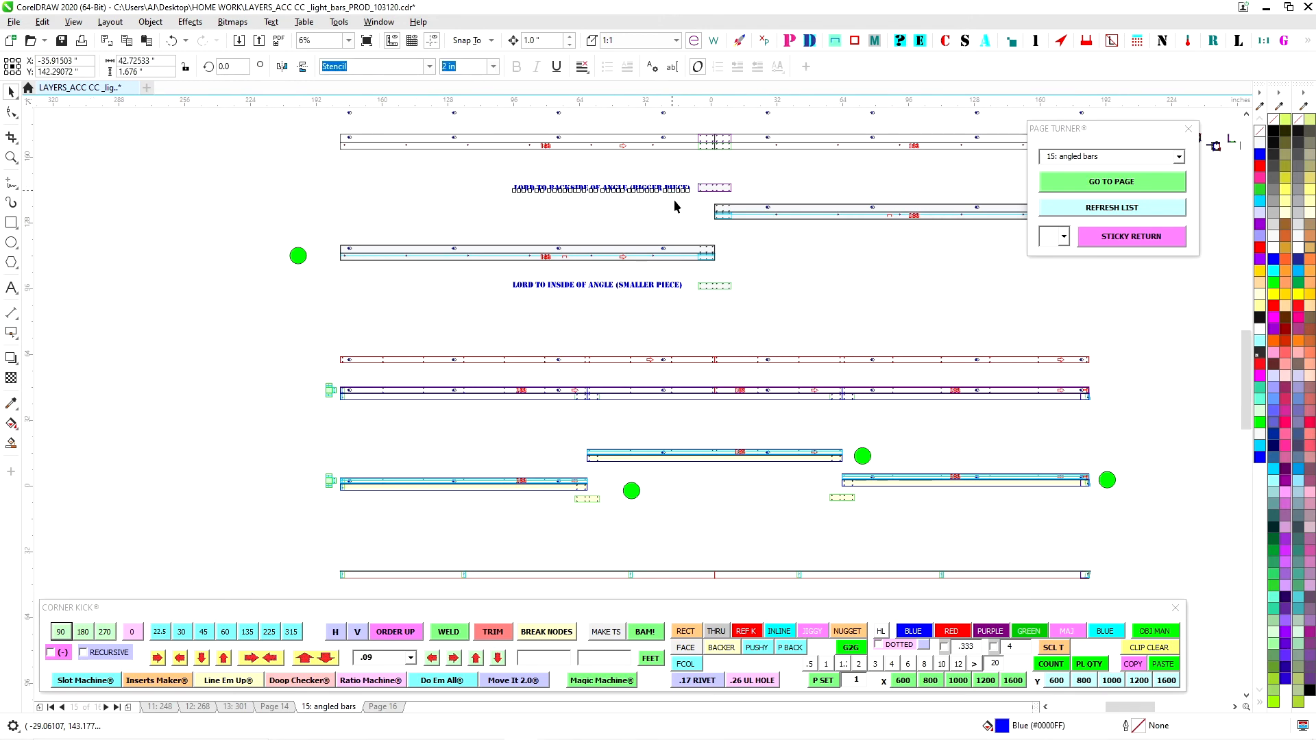
pyautogui.moveTo(637, 194); pyautogui.dragTo(578, 488)
pyautogui.moveTo(647, 533); pyautogui.dragTo(737, 252)
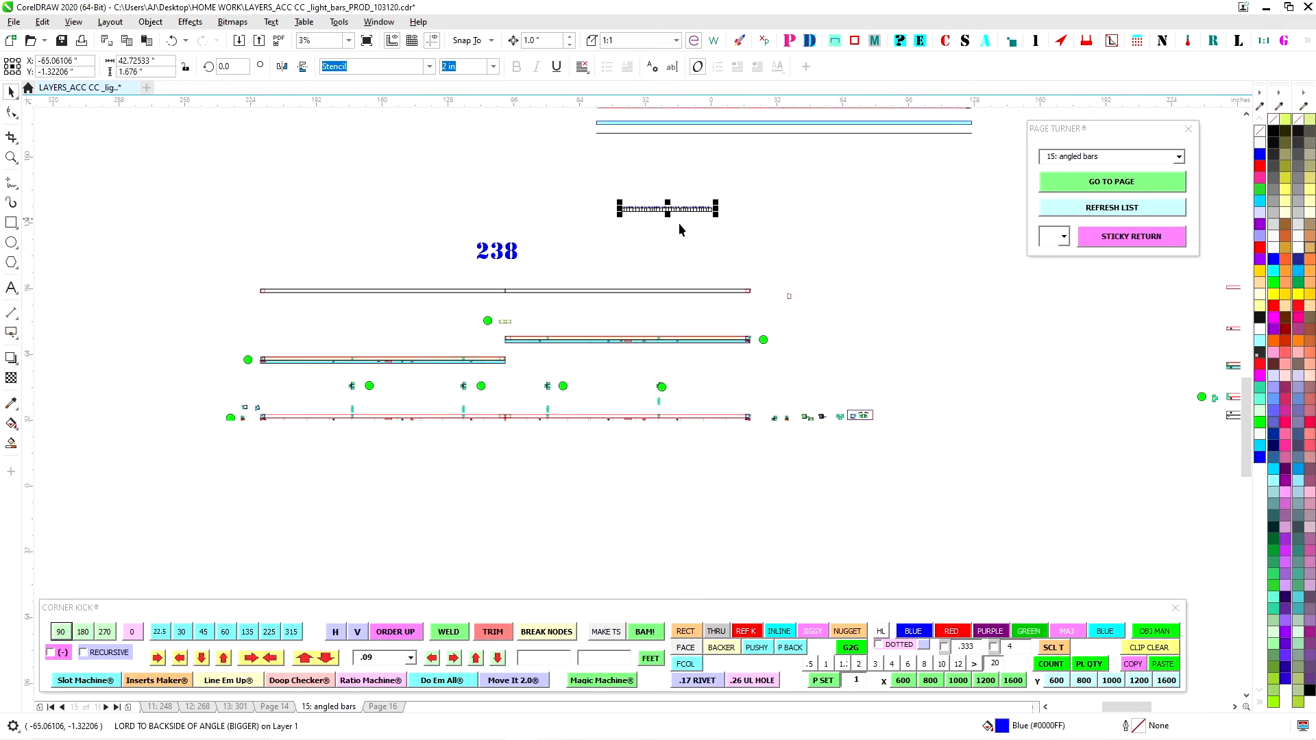
pyautogui.moveTo(666, 211); pyautogui.dragTo(485, 479)
pyautogui.scroll(3, 480, 530)
pyautogui.scroll(-3, 726, 404)
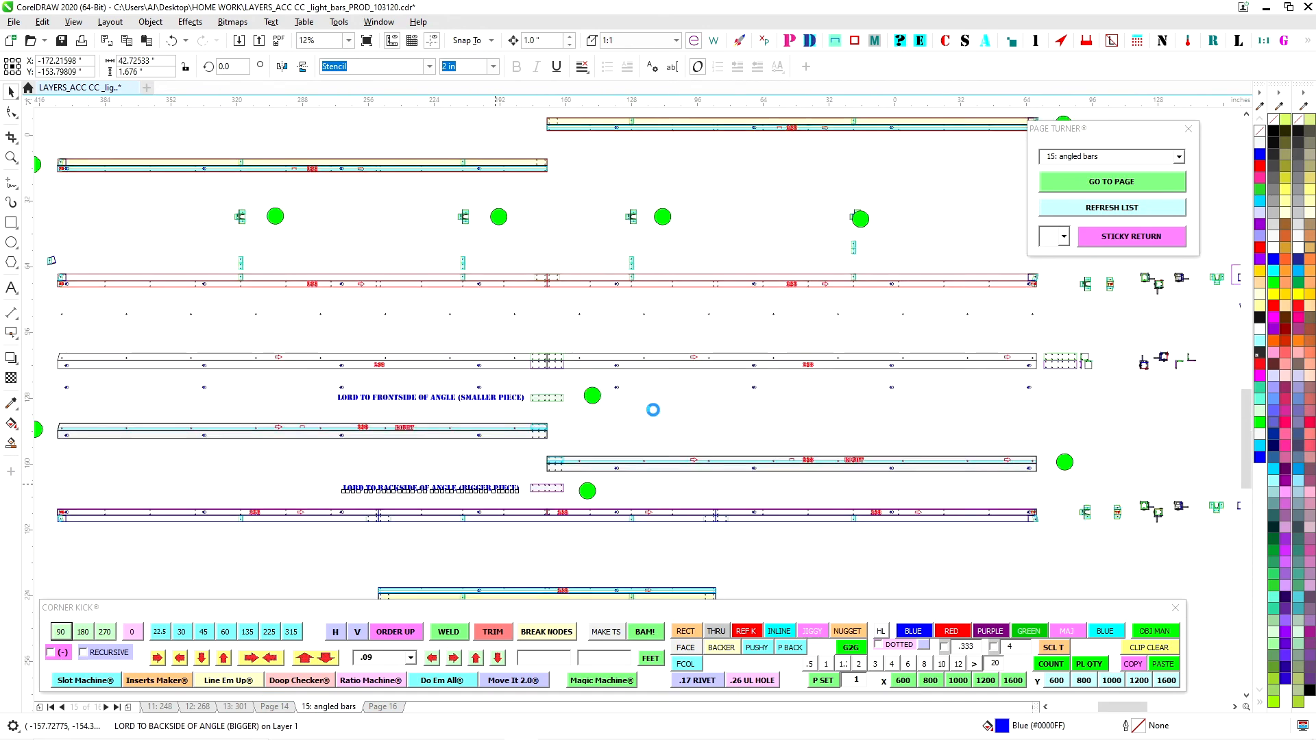
# - Find the cross-sections beside the 137 set and select the horizontal leg of the L-shaped angle with splice plates
pyautogui.hotkey('shift', 'F4')
pyautogui.scroll(3, 677, 281)
pyautogui.moveTo(627, 318); pyautogui.dragTo(343, 426)
pyautogui.moveTo(935, 334); pyautogui.dragTo(594, 358)
pyautogui.scroll(1, 750, 319)
pyautogui.scroll(-2, 687, 354)
pyautogui.scroll(2, 954, 340)
pyautogui.moveTo(1000, 309); pyautogui.dragTo(689, 360)
pyautogui.scroll(2, 691, 360)
pyautogui.moveTo(860, 428); pyautogui.dragTo(674, 434)
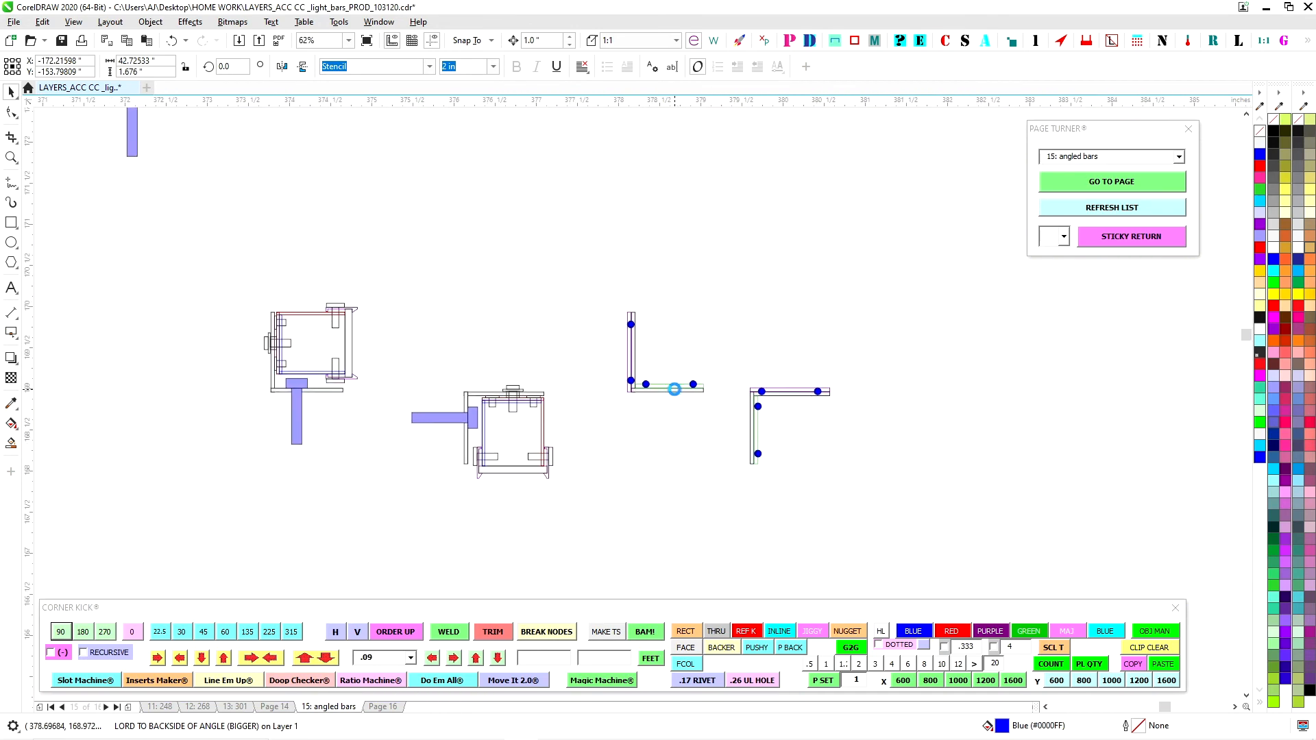
pyautogui.scroll(2, 670, 375)
pyautogui.click(593, 398)
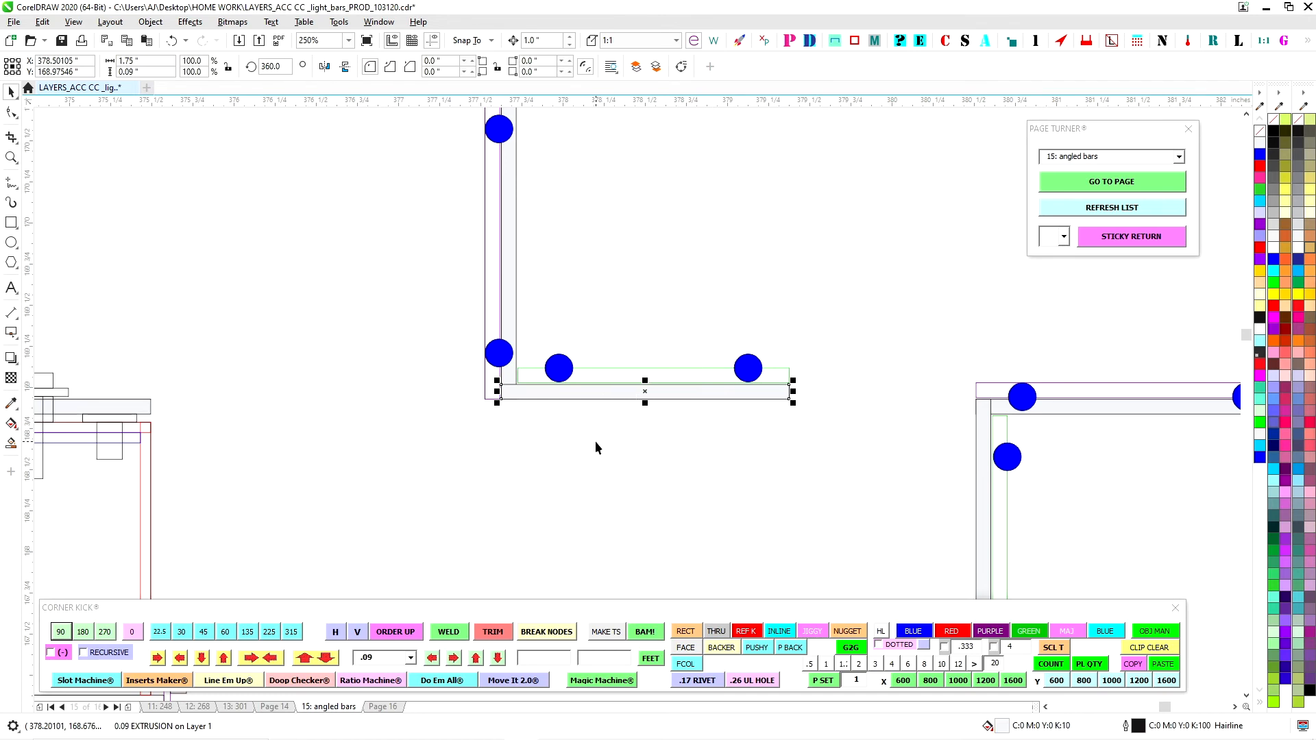
# - Select both legs of the angle and nudge them sideways and back to tell them apart from the splice plates
pyautogui.keyDown('shift'); pyautogui.click(510, 281); pyautogui.keyUp('shift')
pyautogui.moveTo(510, 280); pyautogui.dragTo(705, 498)
pyautogui.press('Left')
pyautogui.press('Left')
pyautogui.press('Right')
pyautogui.click(686, 519)
pyautogui.scroll(-1, 541, 263)
# - Nudge the purple backside plate sideways and back, and the green inside plate up and down, to show each against the angle
pyautogui.moveTo(509, 302); pyautogui.dragTo(515, 329)
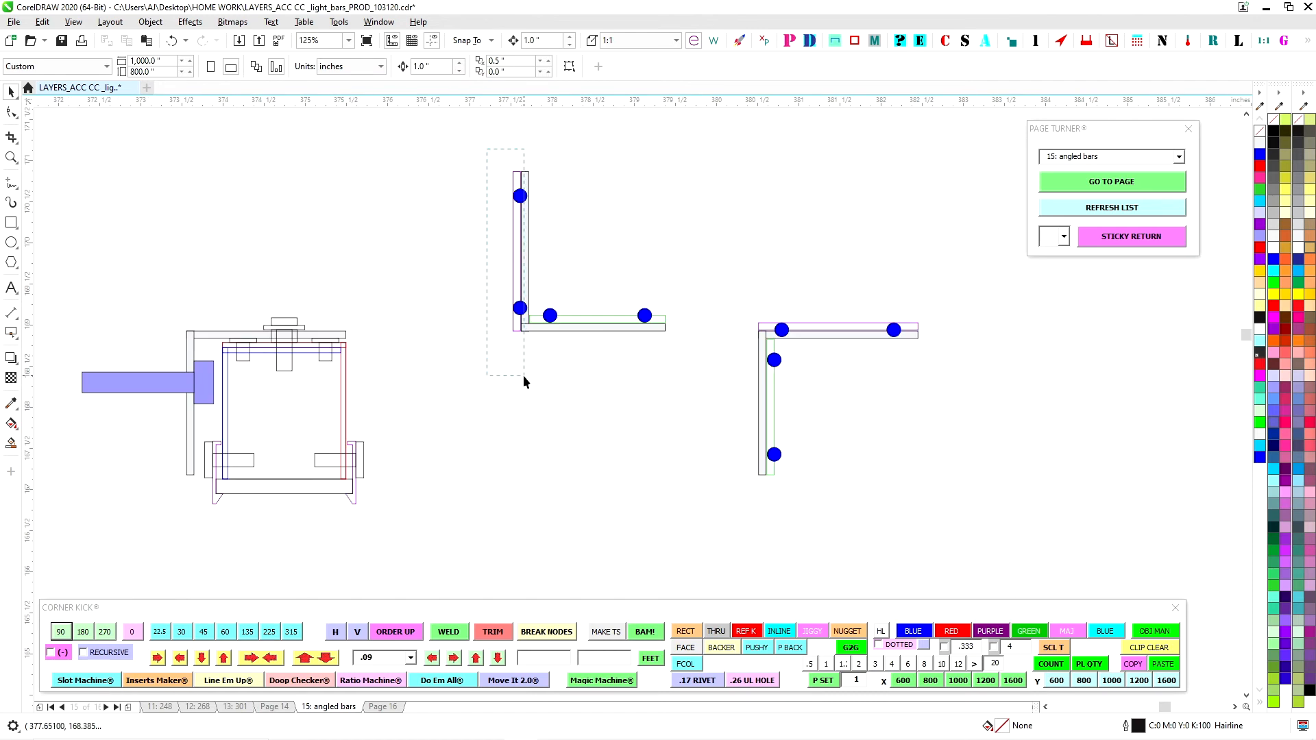
pyautogui.press('Left')
pyautogui.press('Right')
pyautogui.press('Escape')
pyautogui.click(586, 315)
pyautogui.press('Up')
pyautogui.press('Down')
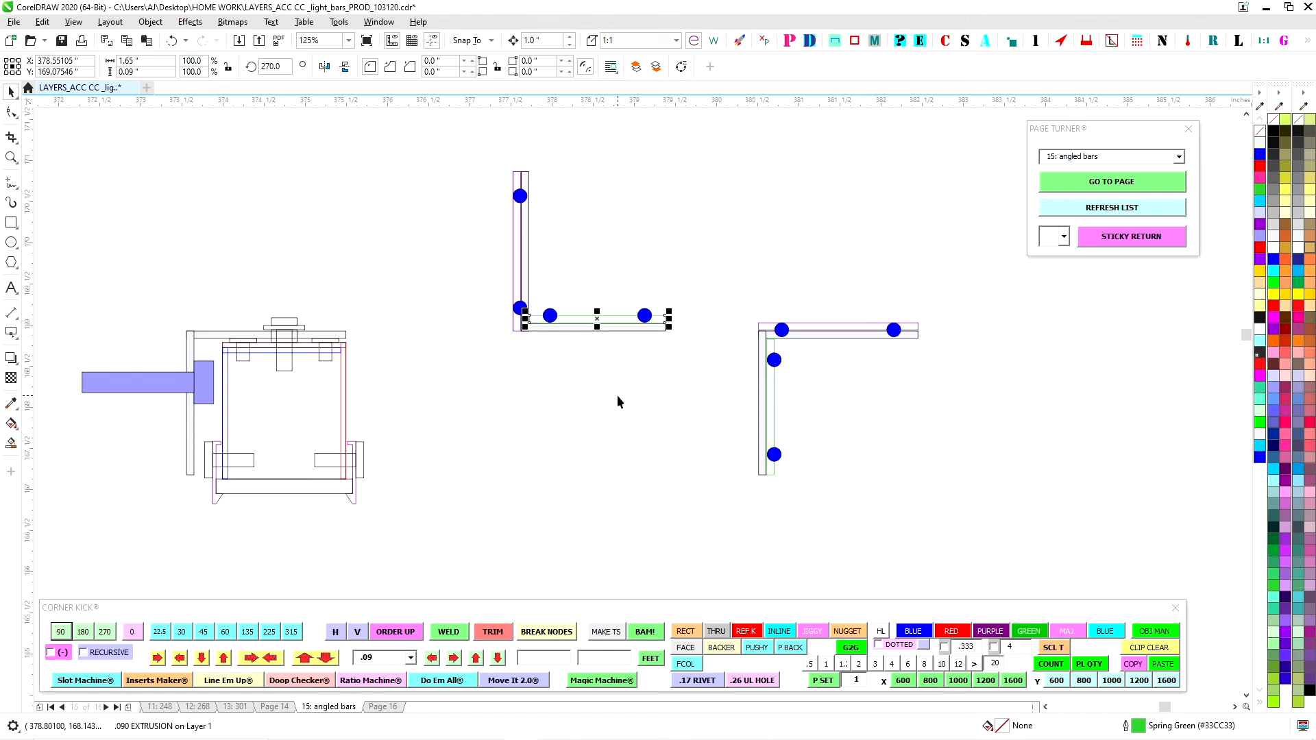
pyautogui.moveTo(431, 394); pyautogui.dragTo(552, 396)
pyautogui.press('Escape')
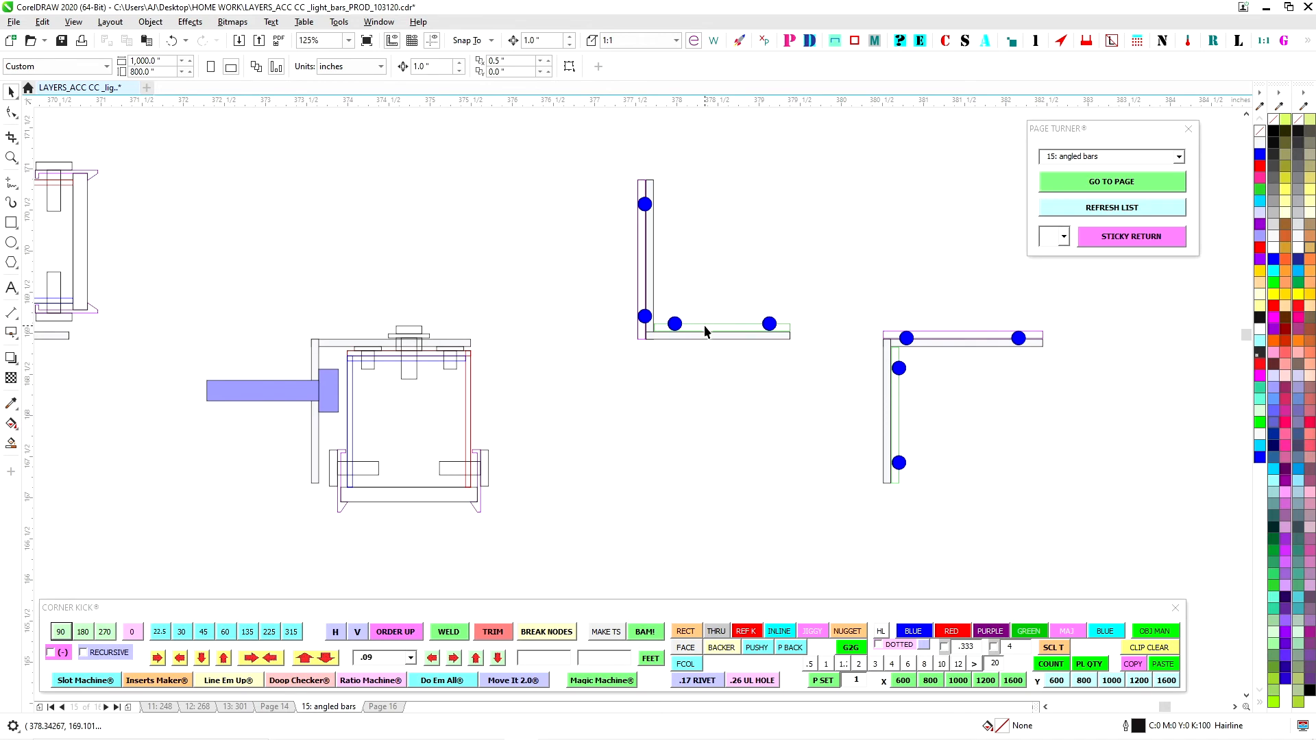
# - Compare the purple splice plate with the neighbouring bar cross-section, selecting the legs of its angle in turn
pyautogui.click(637, 261)
pyautogui.press('Escape')
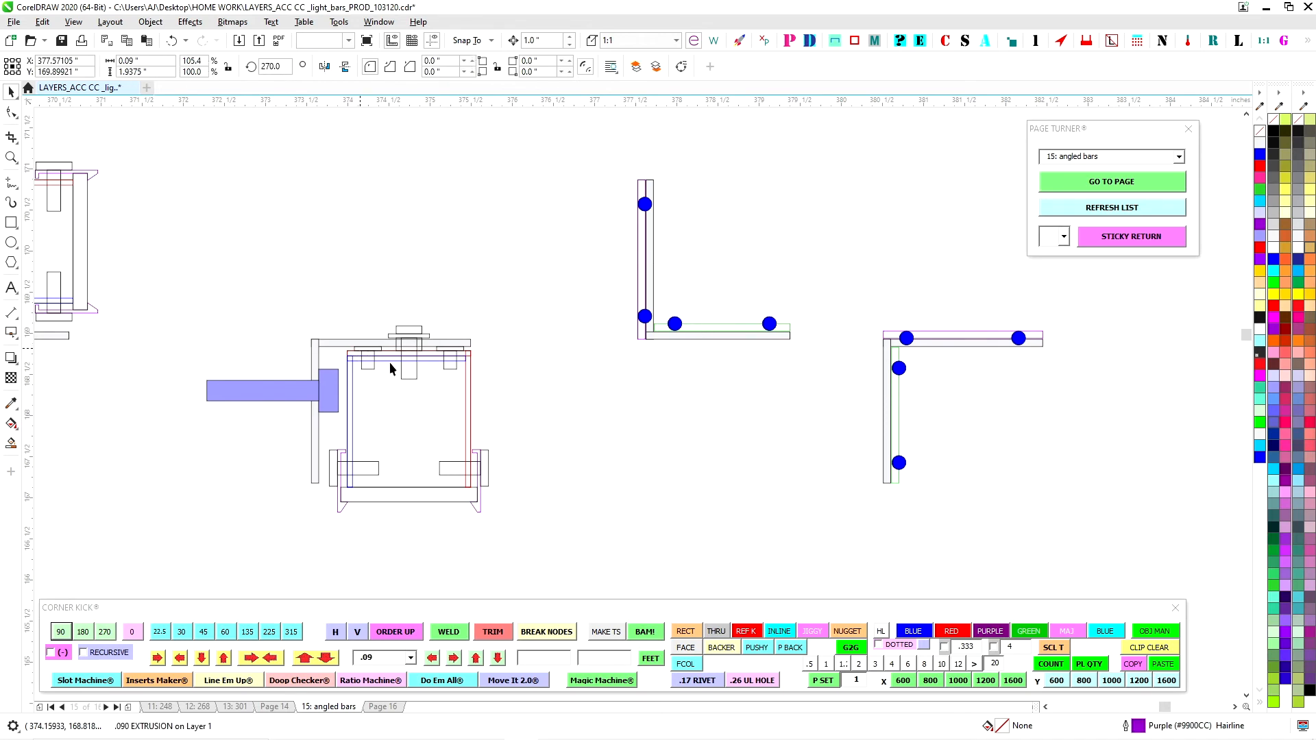
pyautogui.scroll(2, 482, 350)
pyautogui.click(481, 347)
pyautogui.click(307, 345)
pyautogui.press('Escape')
pyautogui.scroll(-2, 565, 402)
pyautogui.scroll(2, 443, 394)
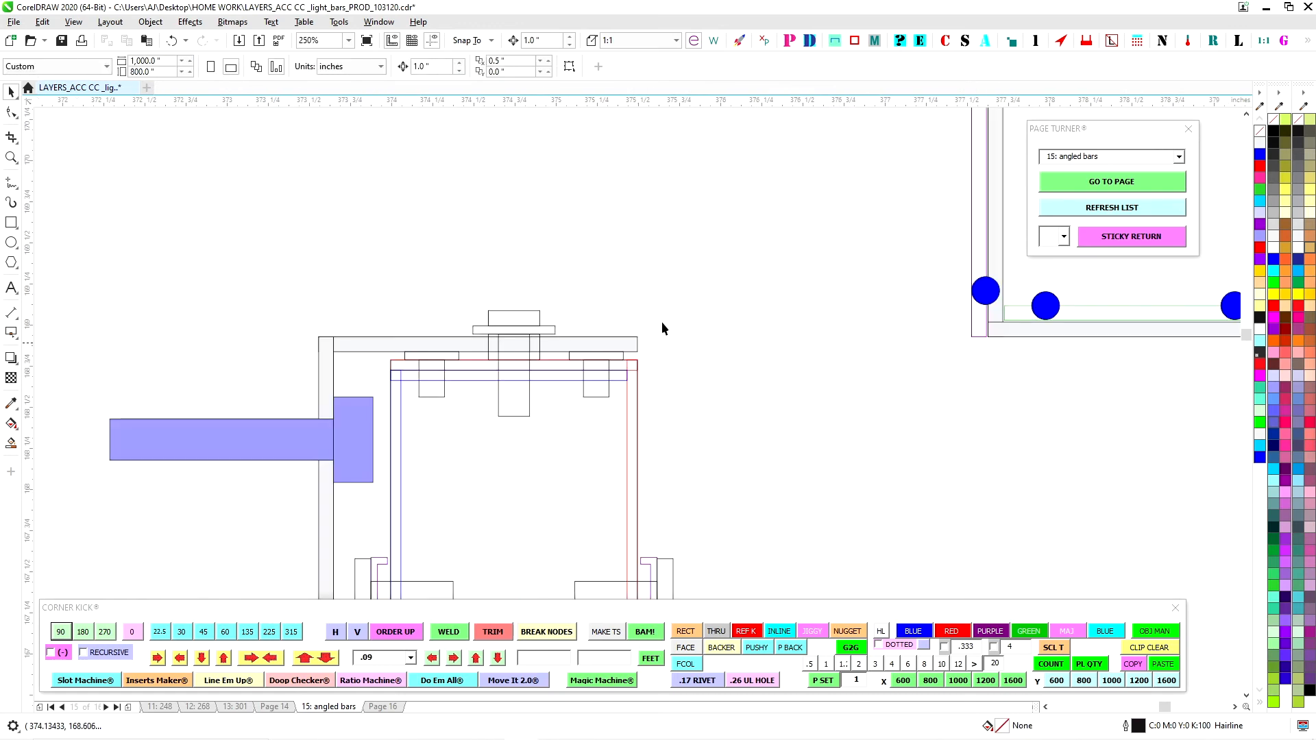
# - Move the purple splice plate to the bar cross-section, rotate it 90 degrees and place it against the top leg's outer face
pyautogui.click(973, 241)
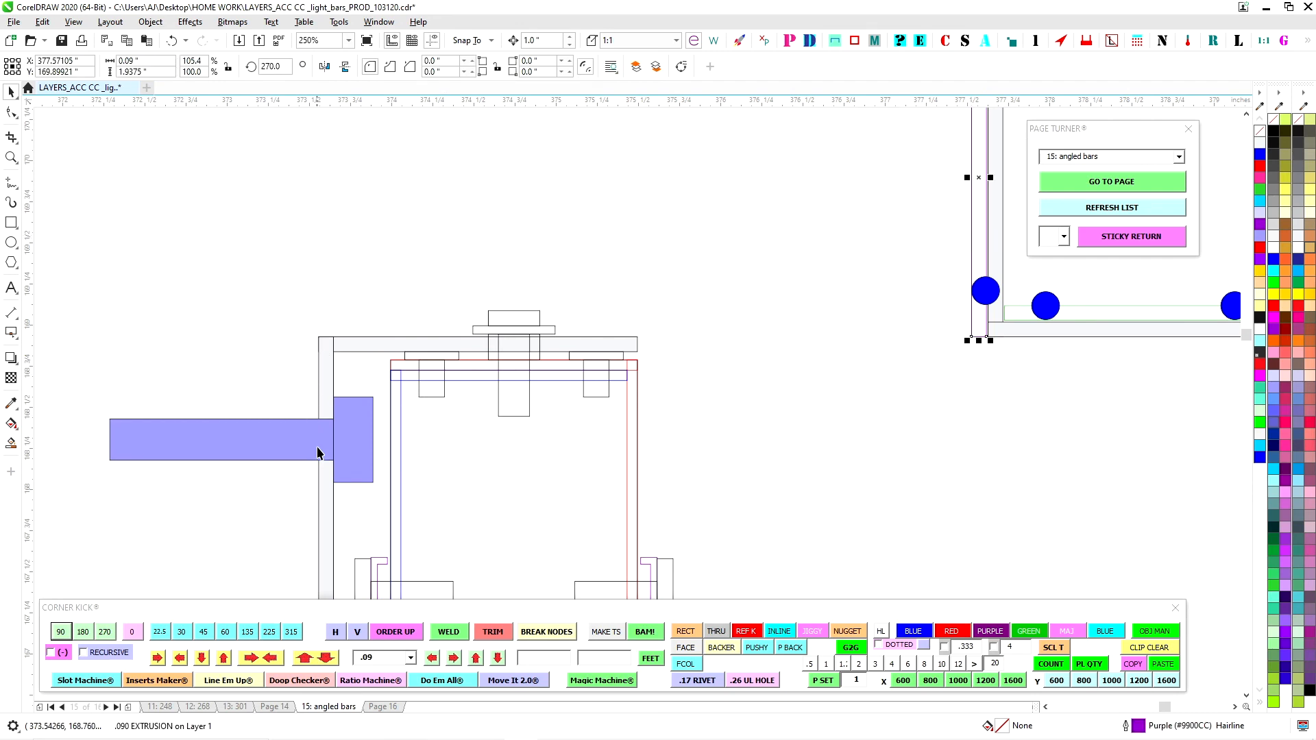
pyautogui.scroll(-2, 341, 382)
pyautogui.scroll(2, 357, 373)
pyautogui.moveTo(942, 229); pyautogui.dragTo(727, 293)
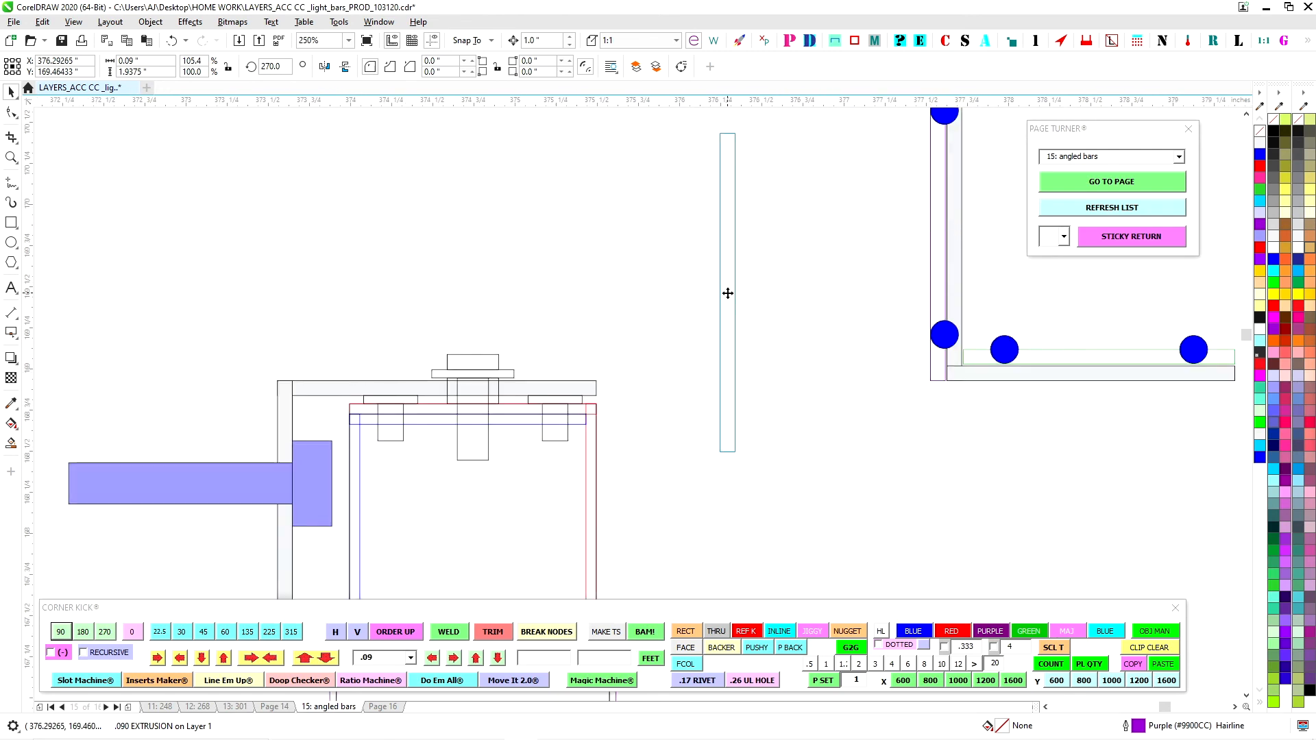
pyautogui.click(83, 632)
pyautogui.moveTo(568, 294); pyautogui.dragTo(276, 374)
pyautogui.click(494, 380)
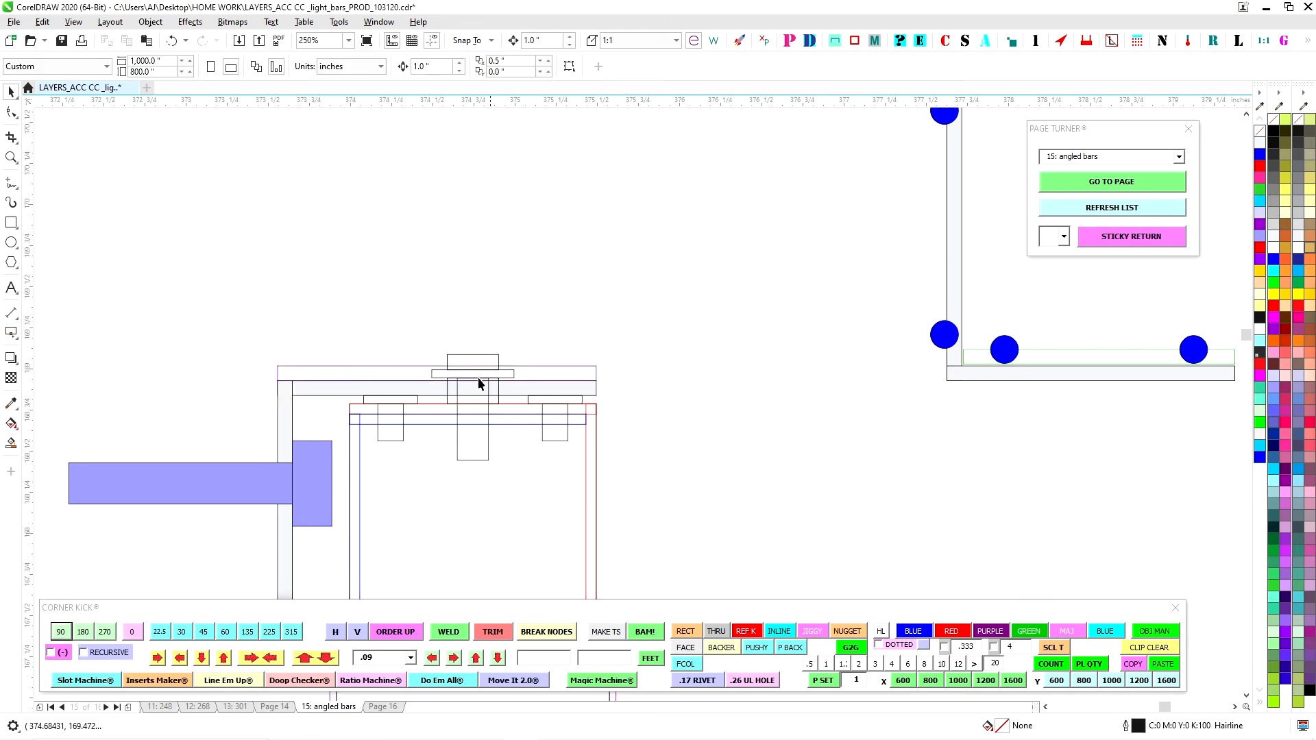
# - Move the green splice plate to the bar cross-section, rotate it 90 degrees and place it against the vertical leg's inner face
pyautogui.scroll(-2, 388, 349)
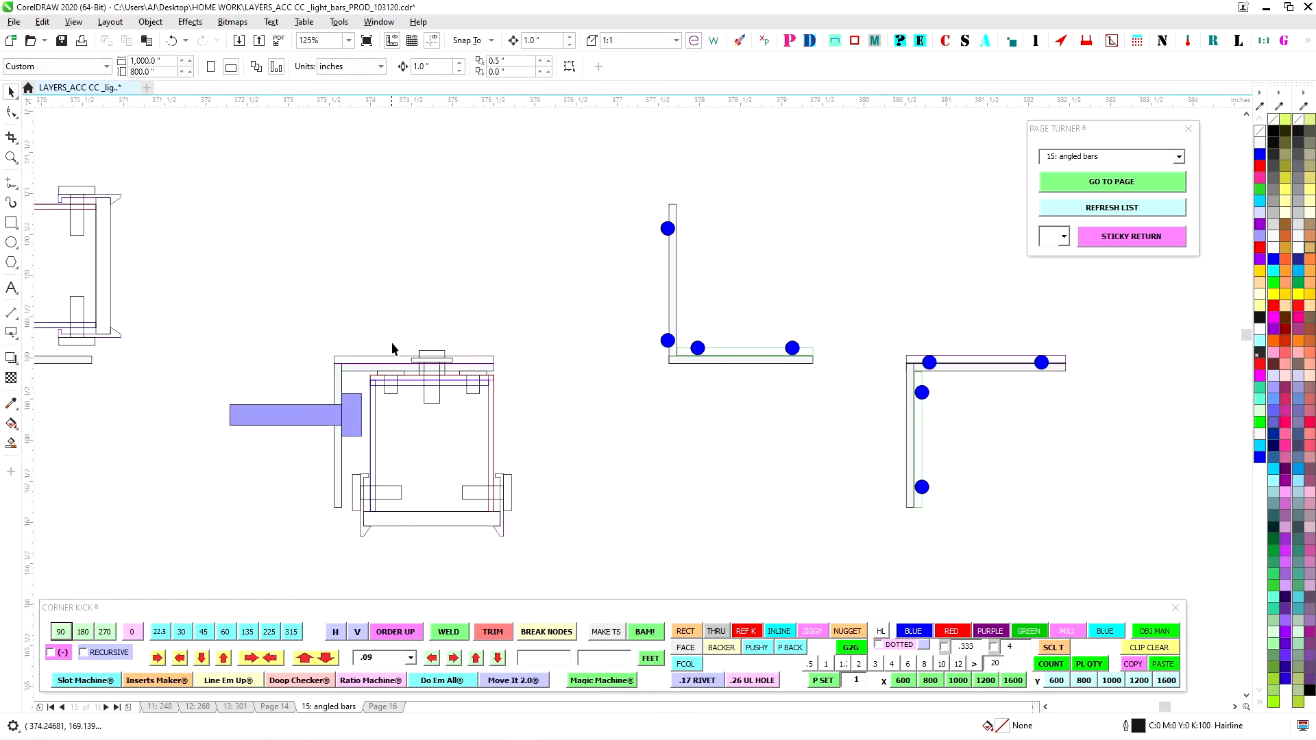
pyautogui.moveTo(814, 355); pyautogui.dragTo(364, 493)
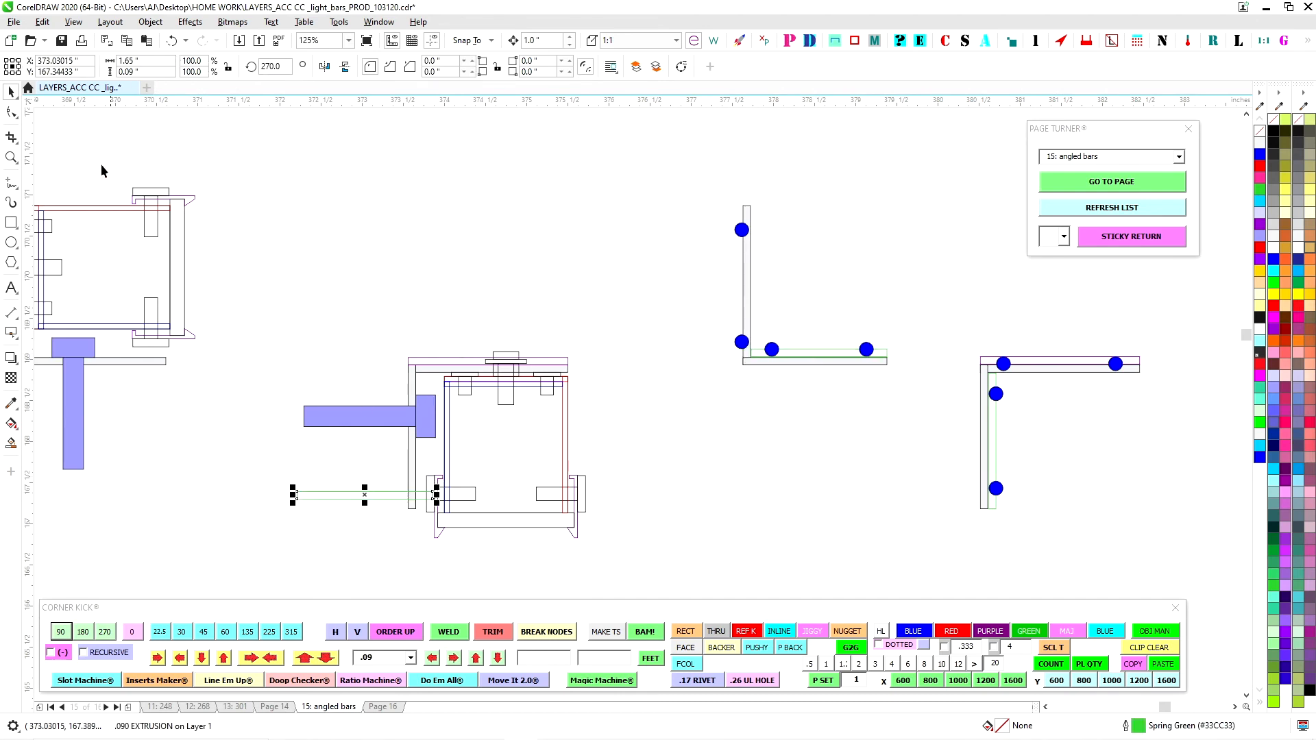
pyautogui.click(60, 631)
pyautogui.scroll(2, 430, 493)
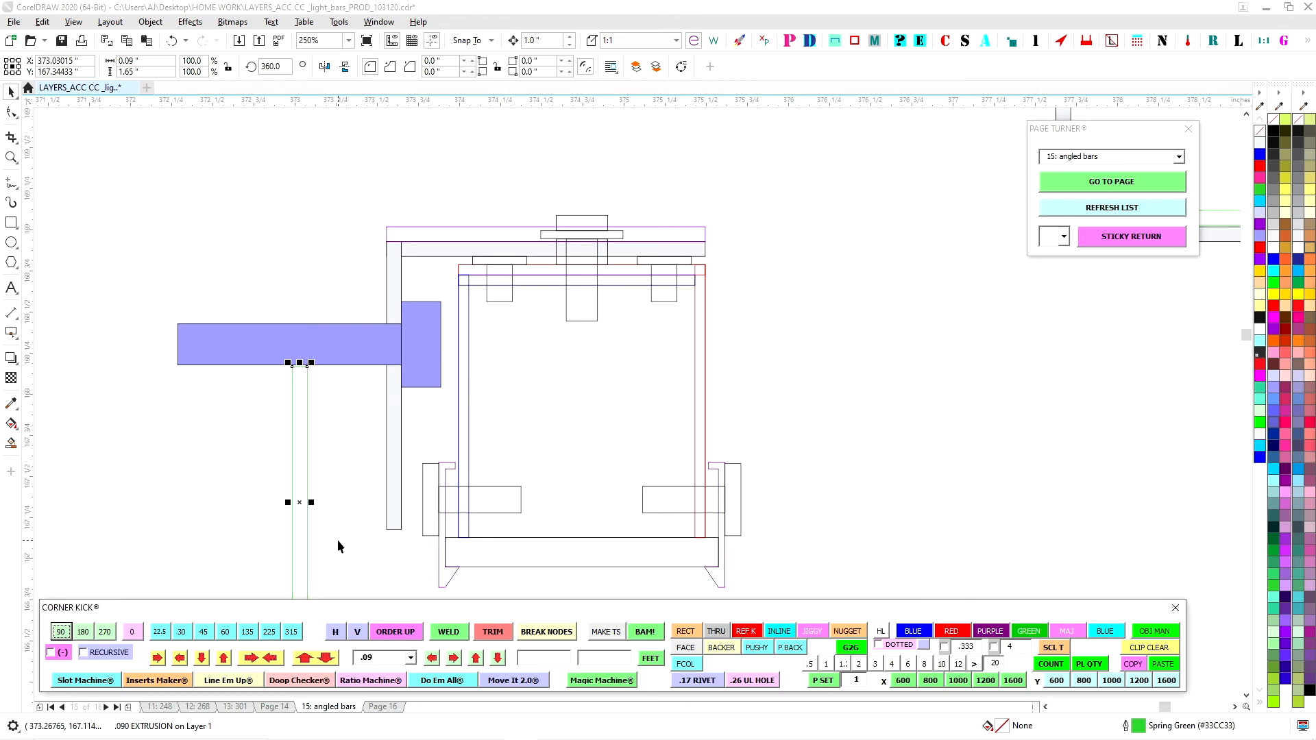
pyautogui.scroll(-2, 321, 564)
pyautogui.moveTo(311, 554); pyautogui.dragTo(366, 533)
pyautogui.scroll(2, 368, 507)
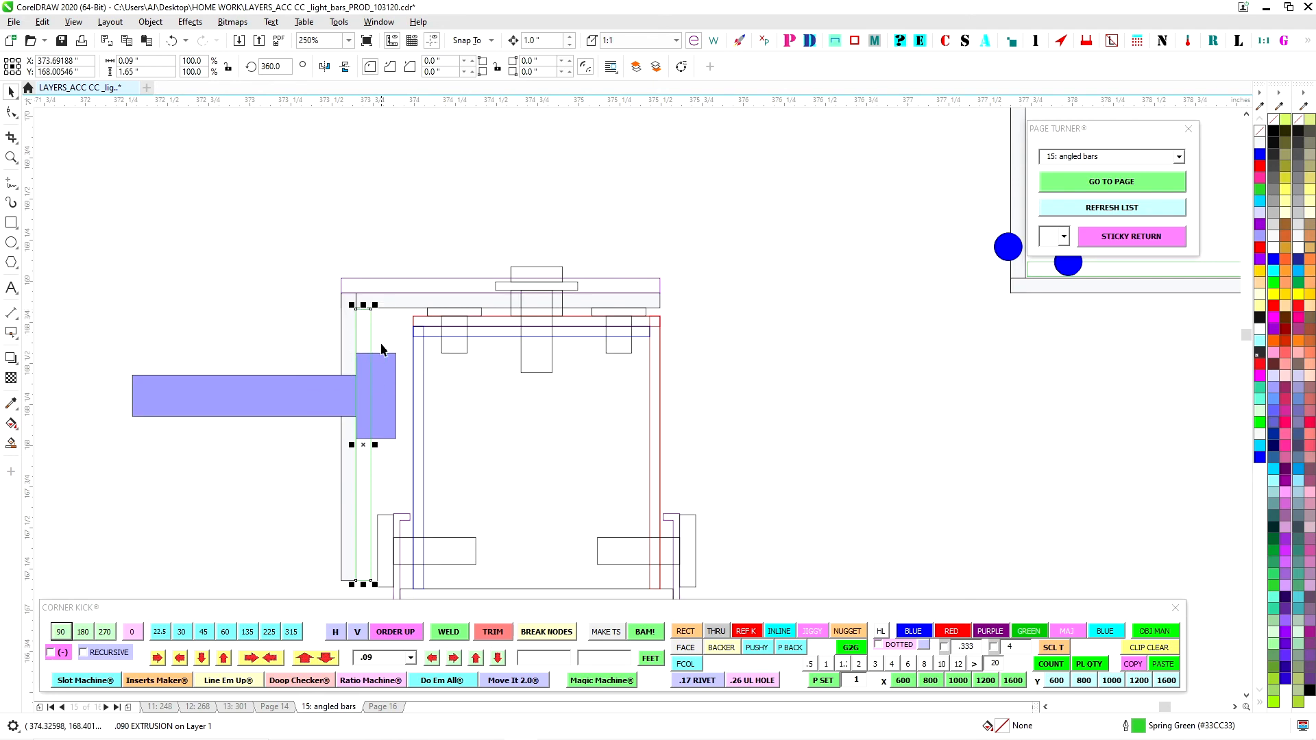
pyautogui.scroll(-12, 344, 552)
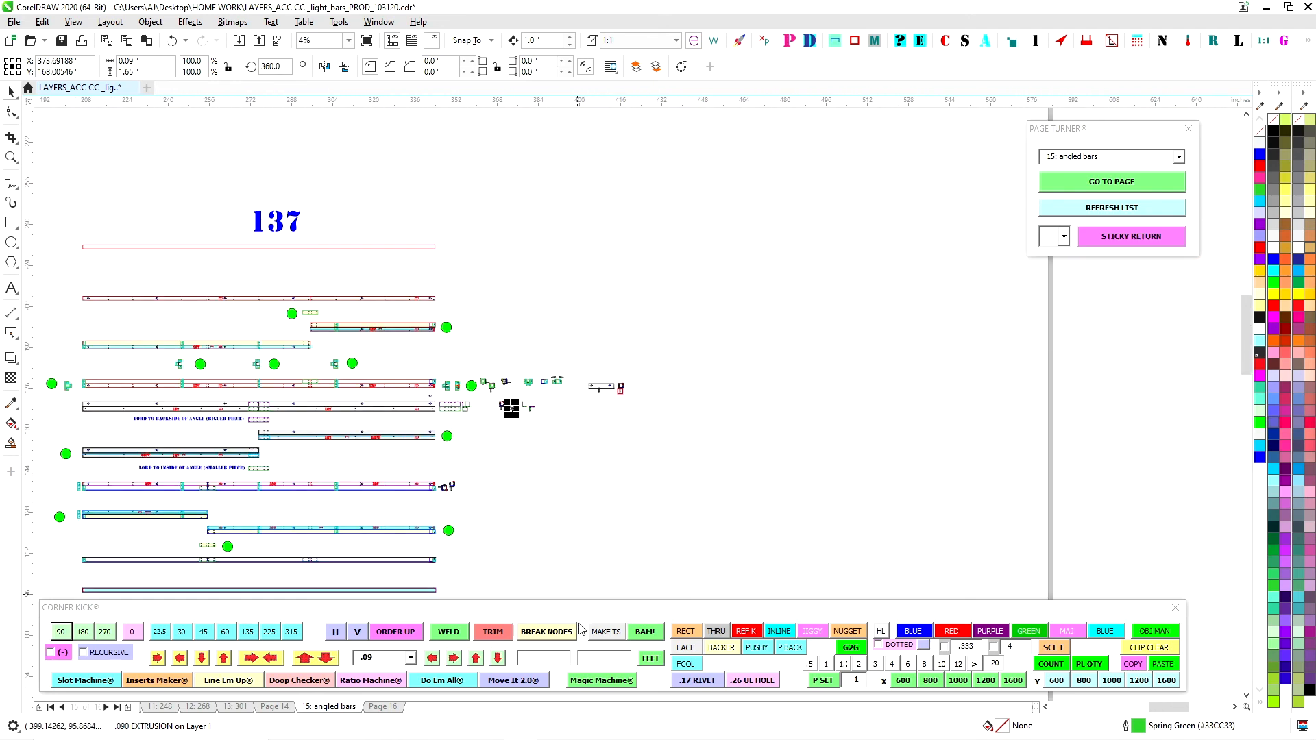
# - On page 16, move the light bar section with its angle and blue bolt 2 inches down from the right-hand wall corner section
pyautogui.click(379, 706)
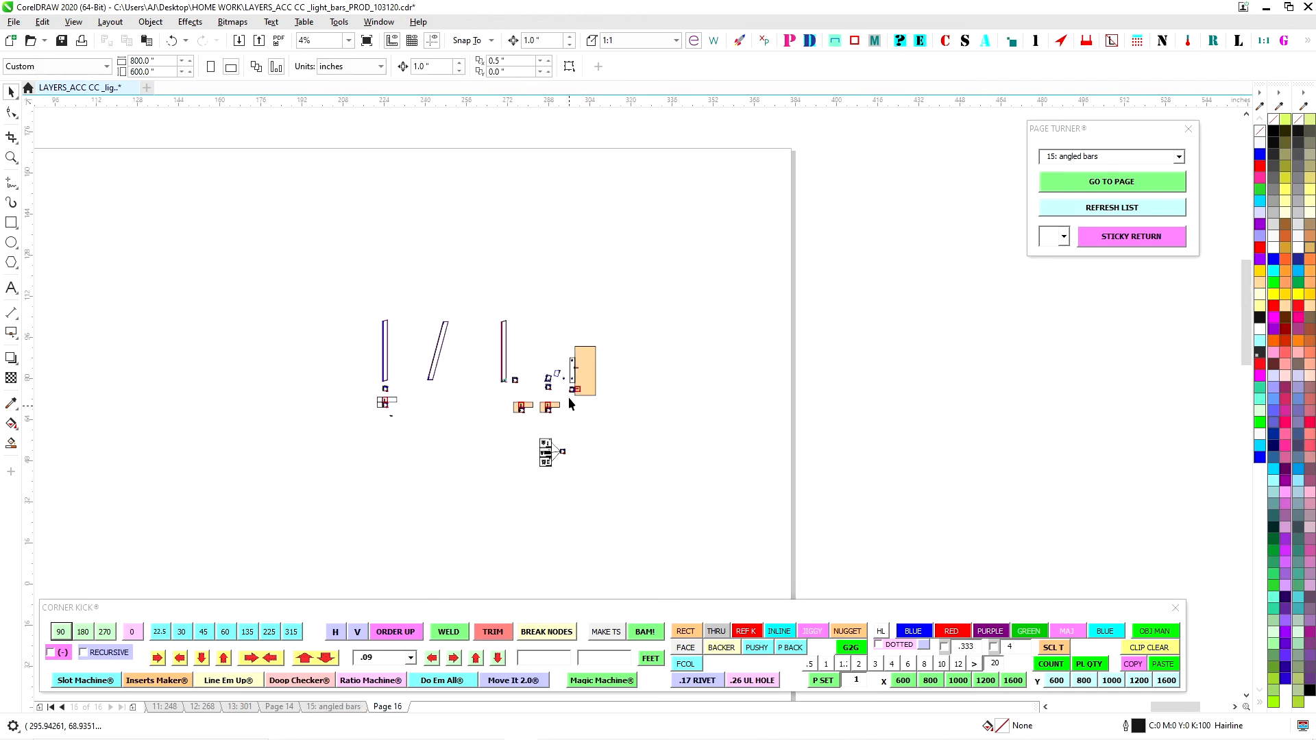
pyautogui.scroll(2, 485, 495)
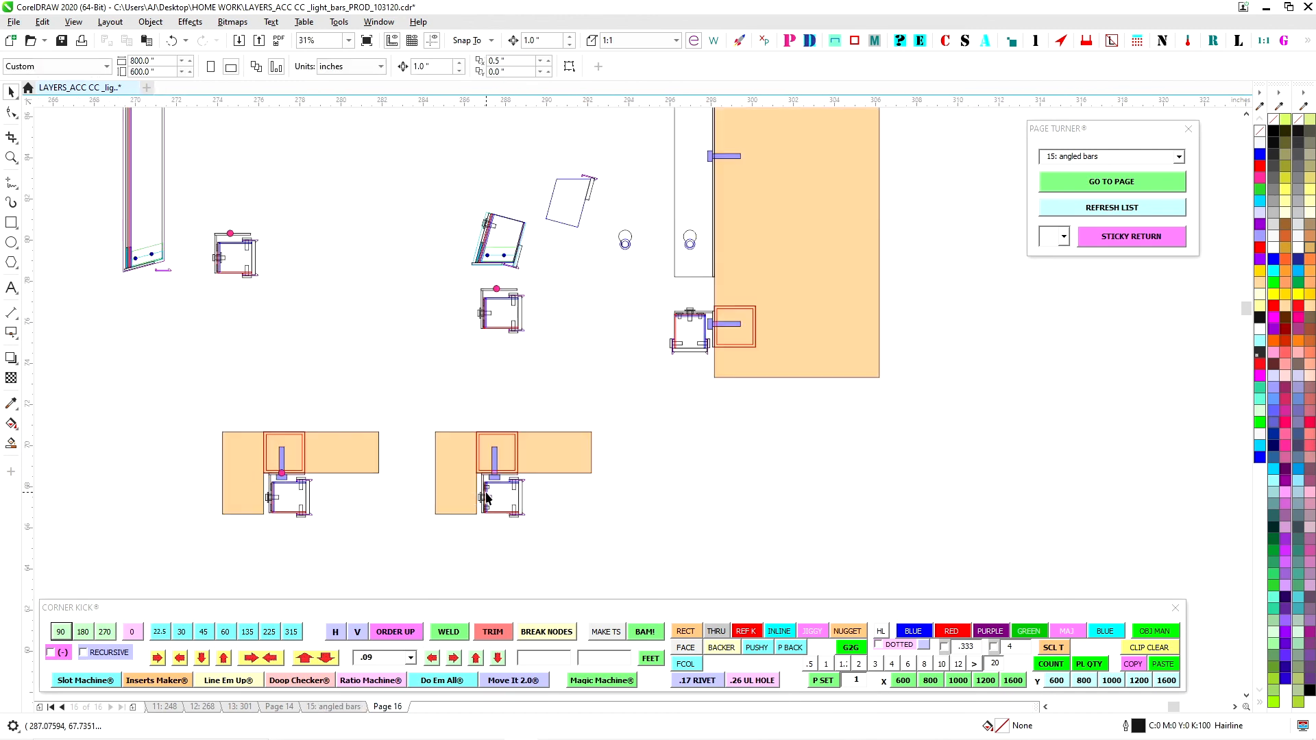
pyautogui.scroll(4, 521, 508)
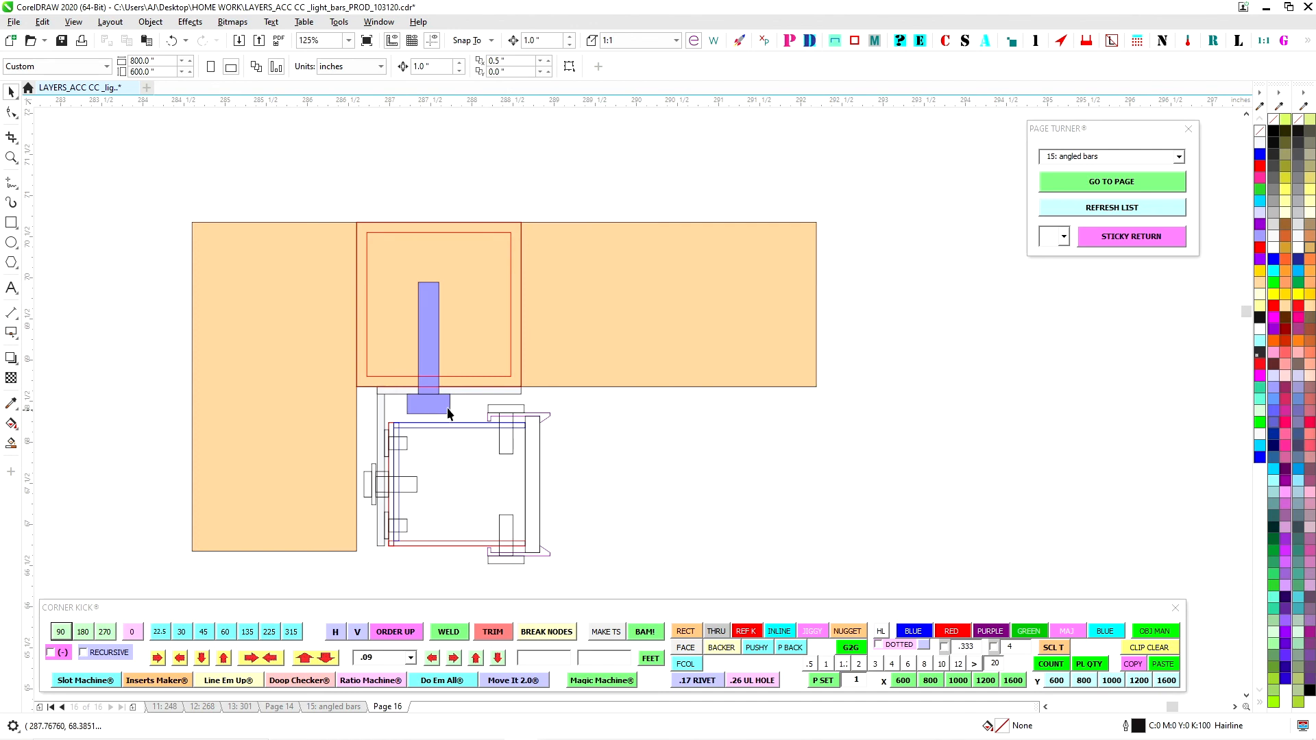
pyautogui.scroll(-2, 591, 581)
pyautogui.moveTo(412, 404); pyautogui.dragTo(414, 407)
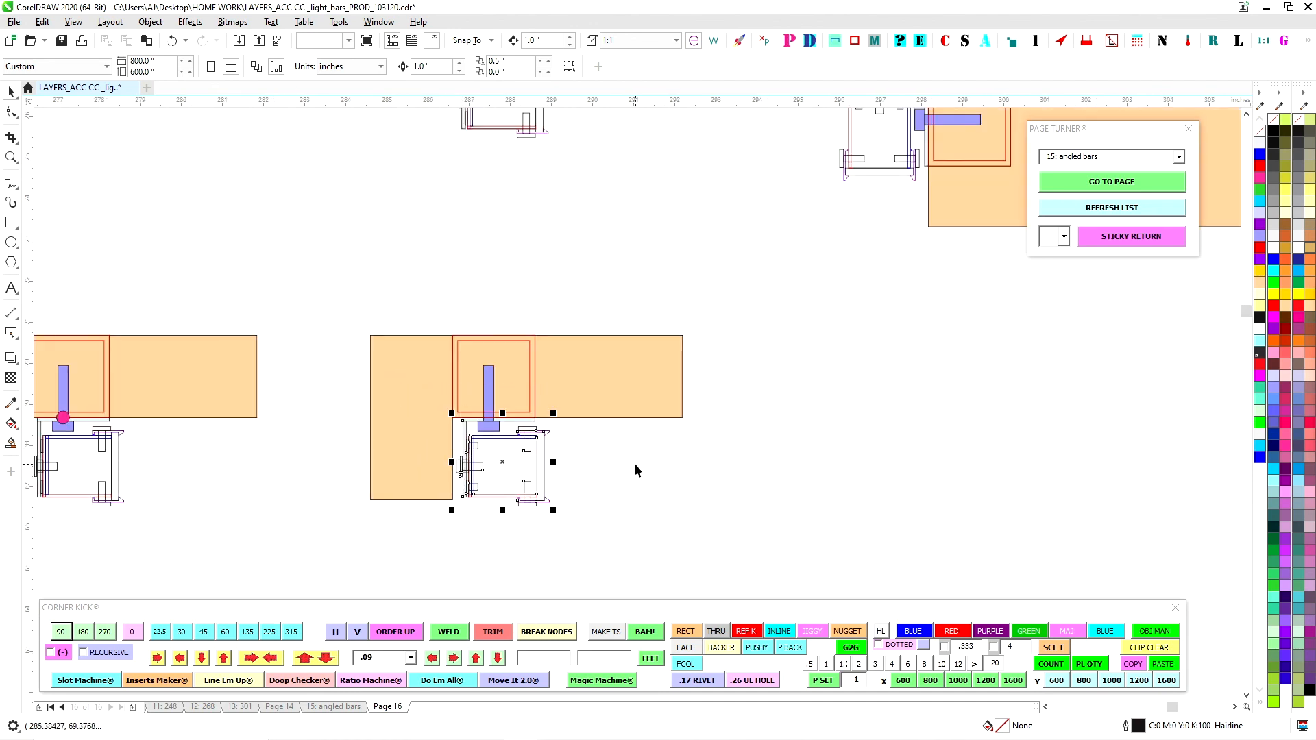
pyautogui.keyDown('shift'); pyautogui.click(488, 373); pyautogui.keyUp('shift')
pyautogui.press('Down')
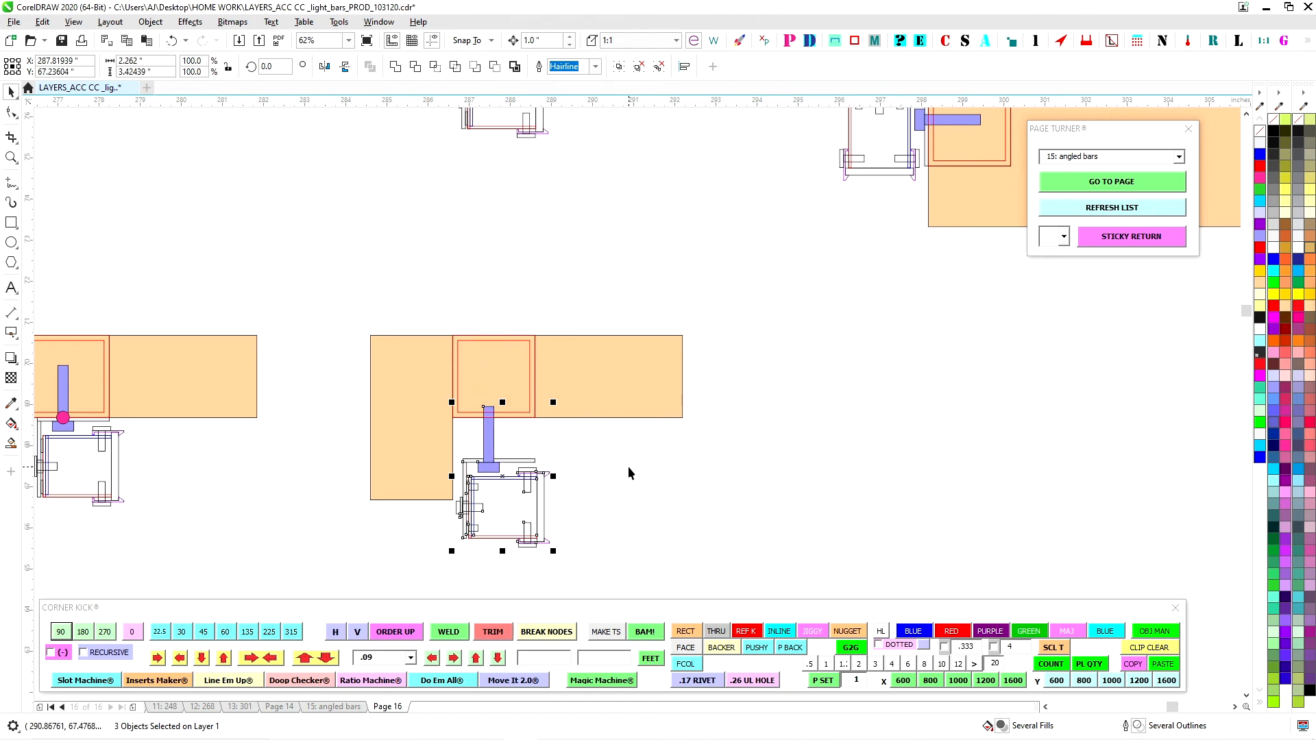
pyautogui.press('Down')
# - Move the mounting angle and the blue bolt 2 inches up against the wall block, leaving the light bar section below
pyautogui.click(486, 473)
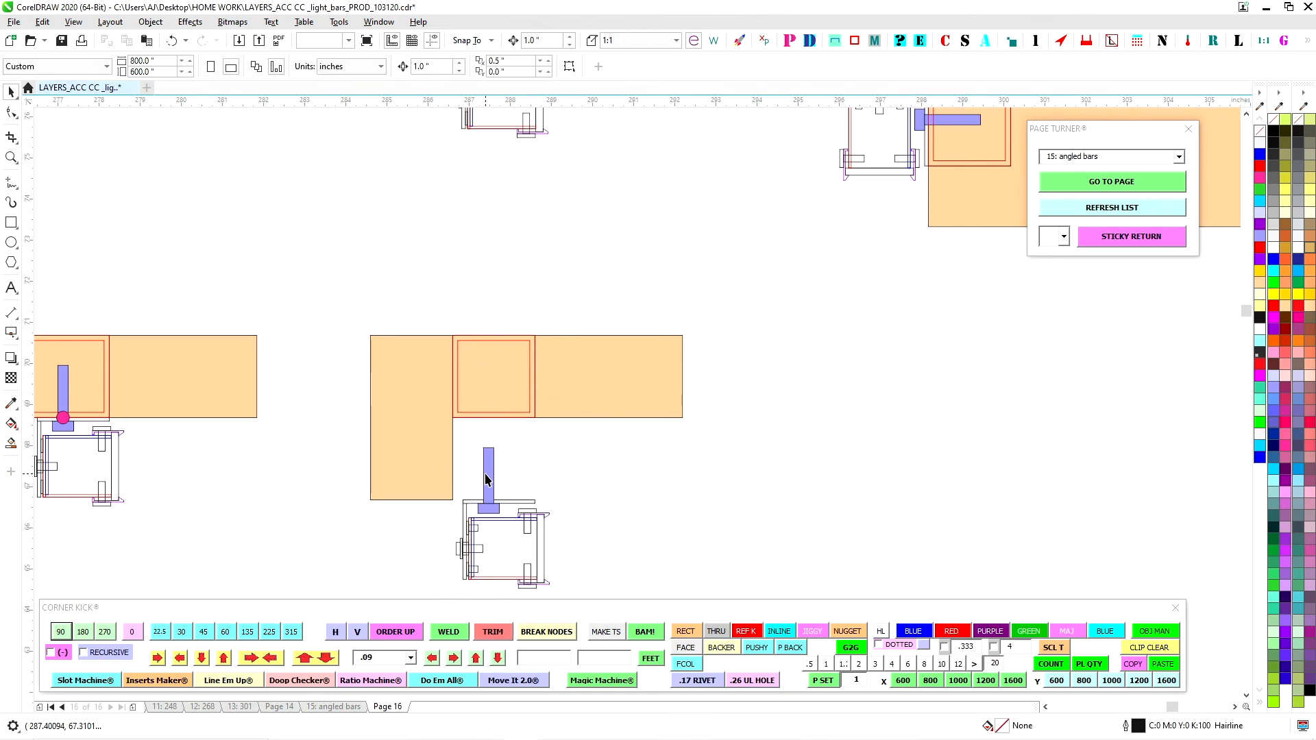
pyautogui.scroll(2, 530, 501)
pyautogui.keyDown('shift'); pyautogui.click(532, 504); pyautogui.keyUp('shift')
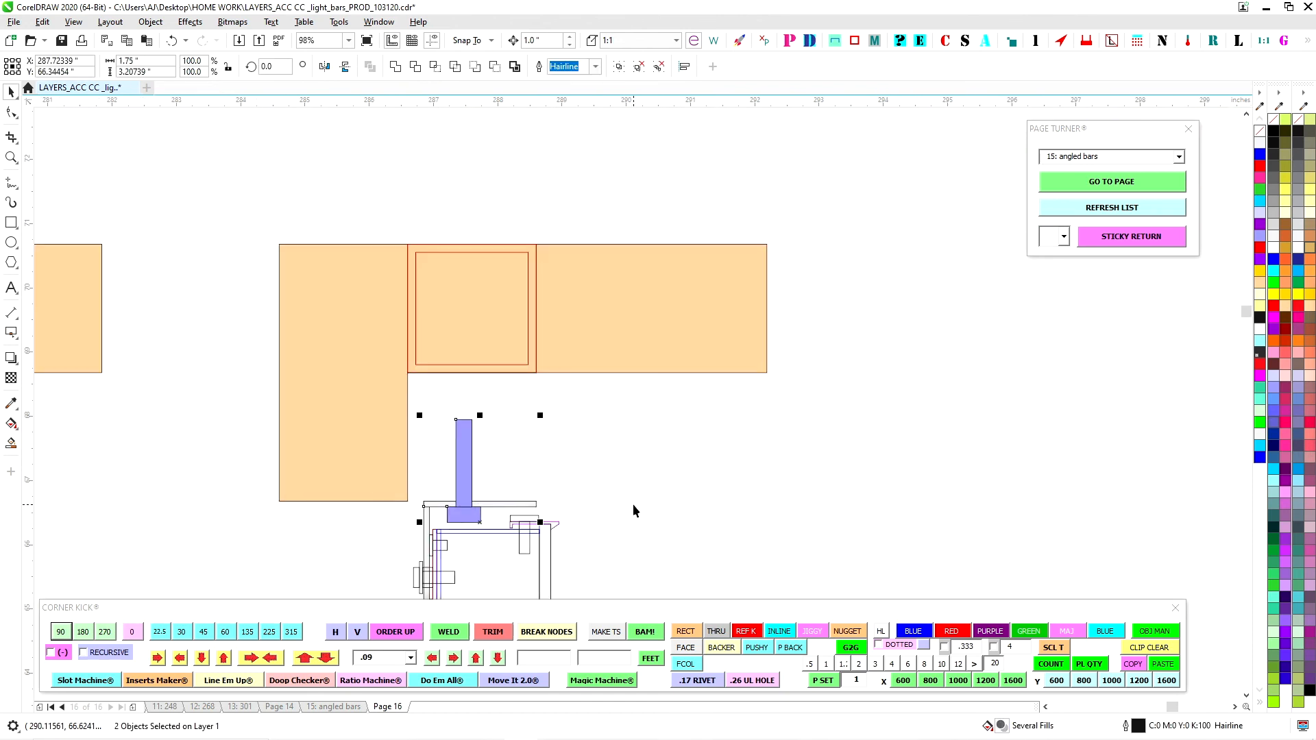
pyautogui.press('Up')
pyautogui.press('Up')
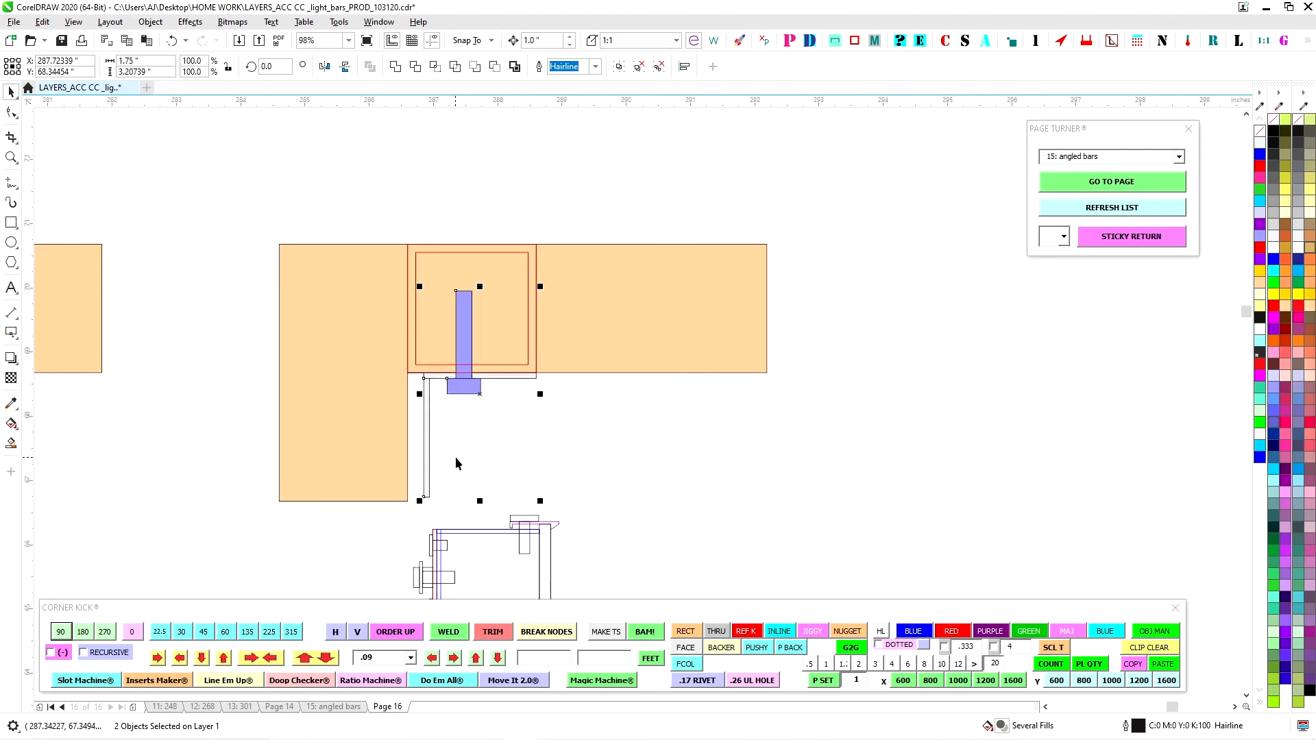
# - Move the light bar section 2 inches up and 1 inch left onto the mounting angle, and inspect the assembled fit
pyautogui.scroll(-3, 455, 463)
pyautogui.moveTo(557, 470); pyautogui.dragTo(409, 558)
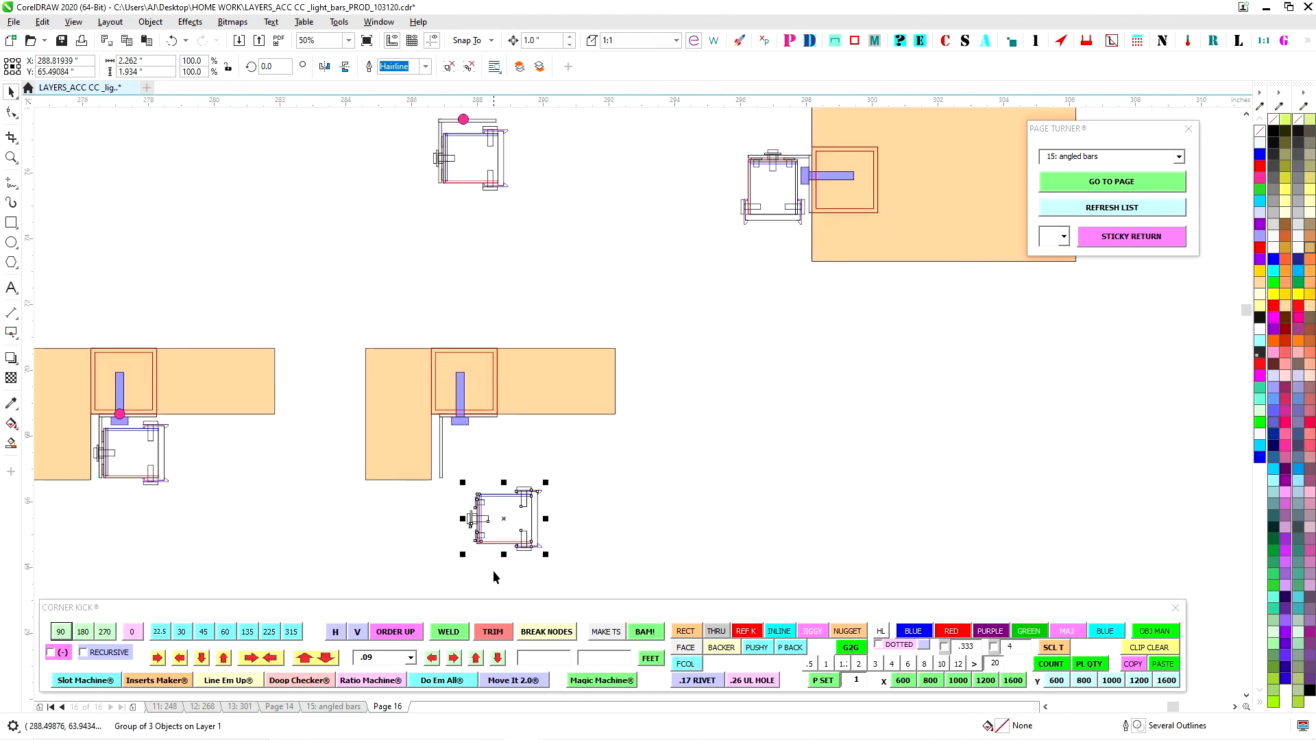
pyautogui.press('Up')
pyautogui.press('Up')
pyautogui.press('Left')
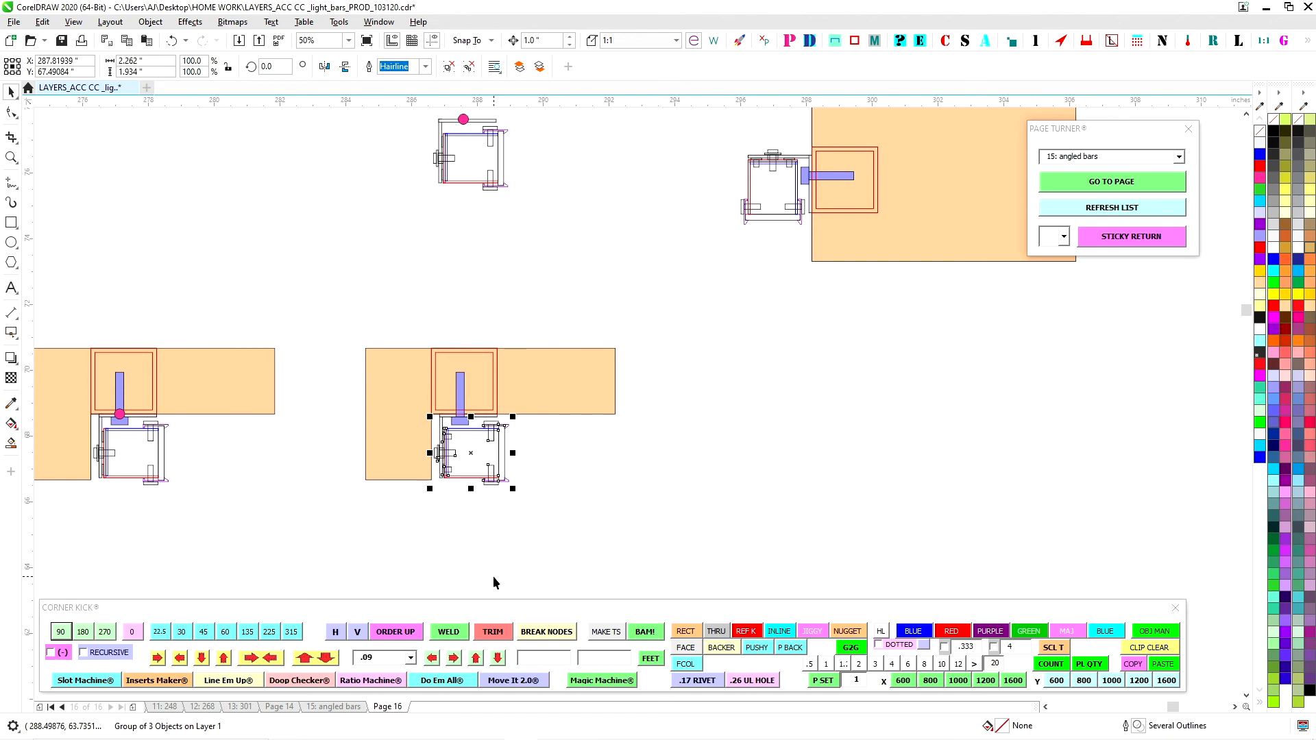
pyautogui.scroll(4, 472, 414)
pyautogui.scroll(-2, 470, 408)
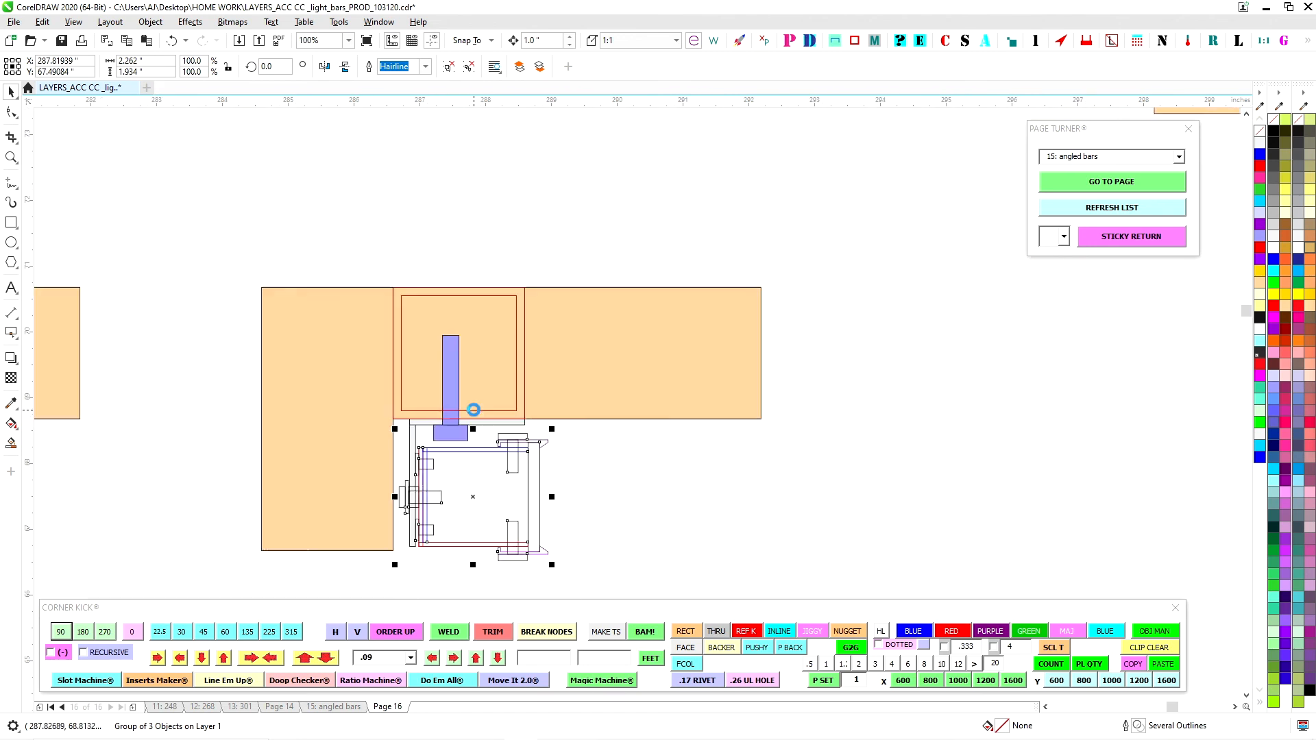
pyautogui.click(642, 477)
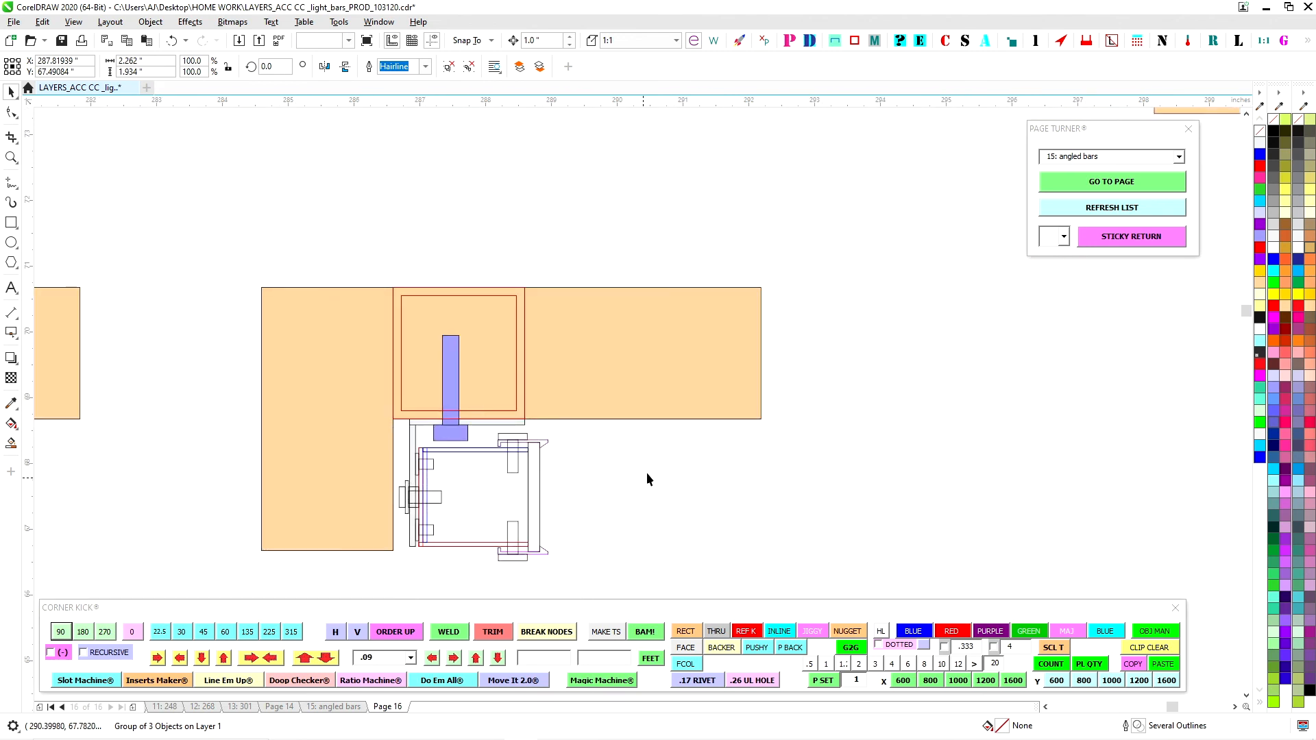
# - Examine the McMaster-Carr spec sheets for the oversized washer, socket head cap screw and #10 spacer below the wall sections
pyautogui.scroll(-3, 651, 481)
pyautogui.scroll(1, 695, 340)
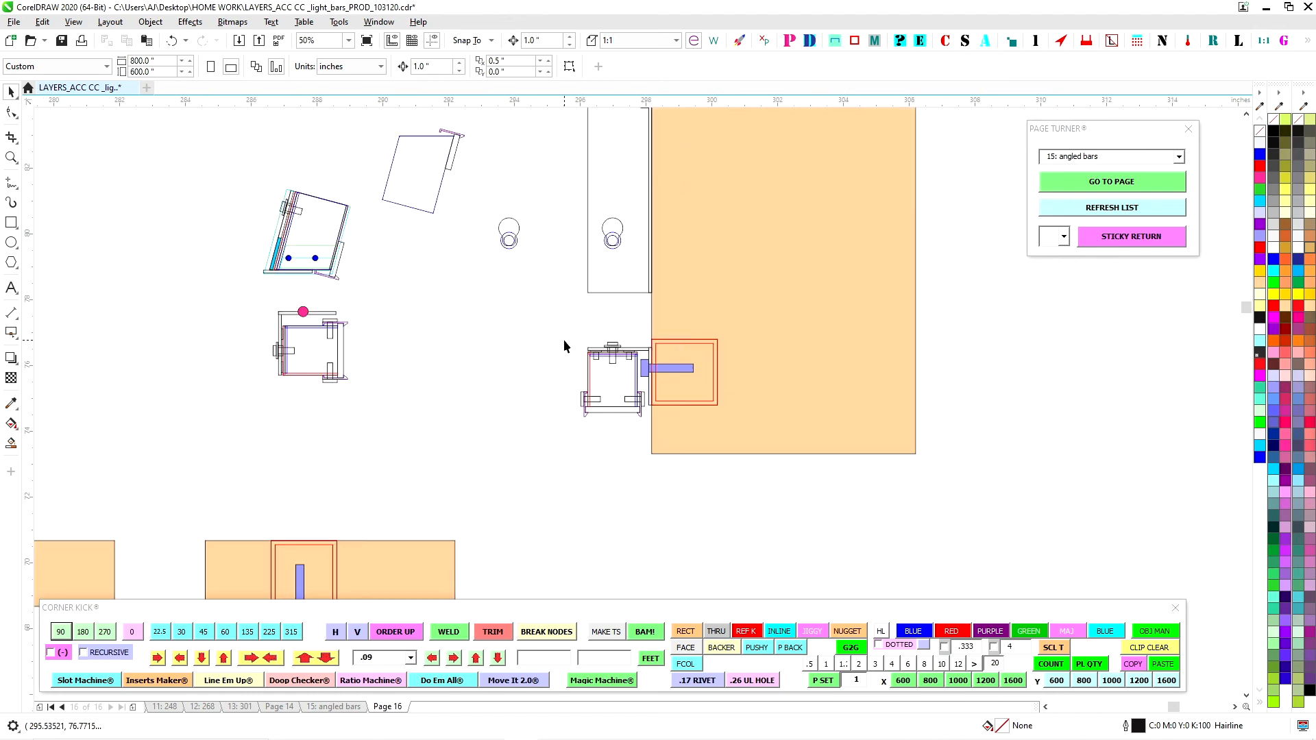
pyautogui.scroll(-2, 566, 340)
pyautogui.moveTo(498, 375); pyautogui.dragTo(586, 316)
pyautogui.scroll(-5, 611, 480)
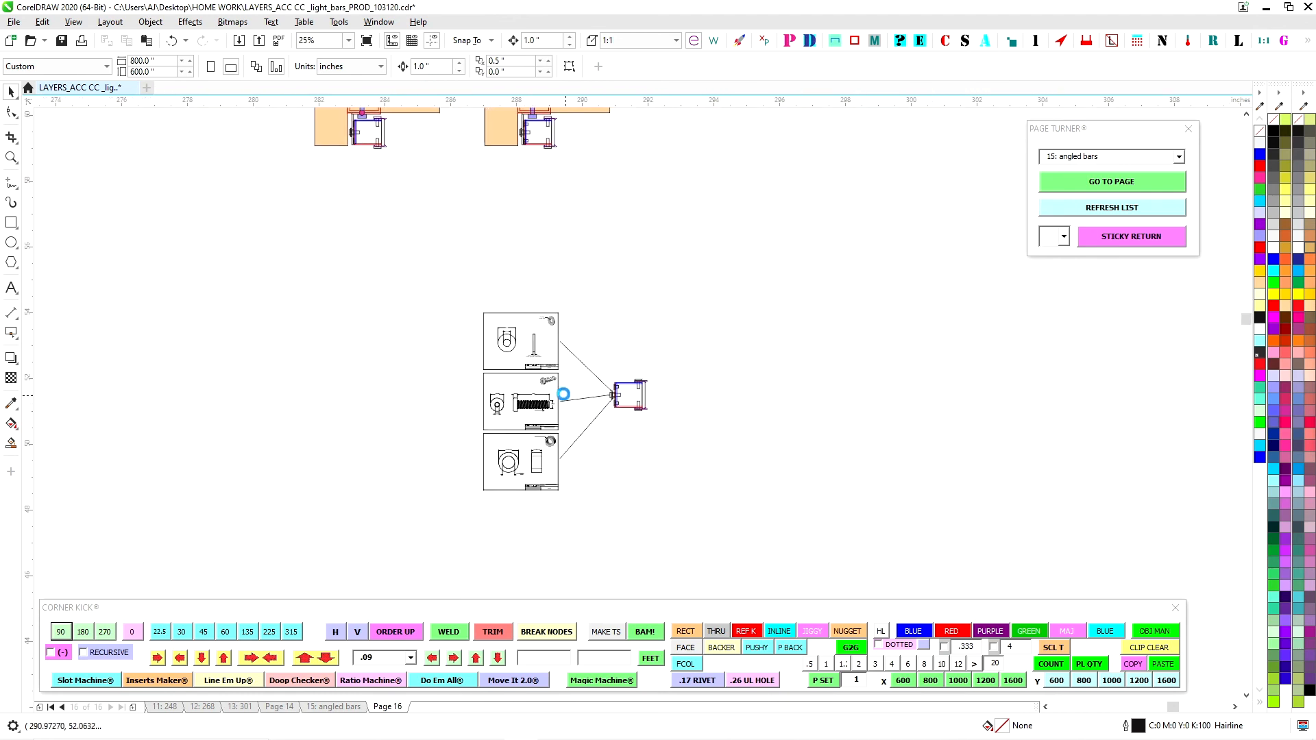
pyautogui.scroll(3, 565, 394)
pyautogui.moveTo(574, 381); pyautogui.dragTo(615, 331)
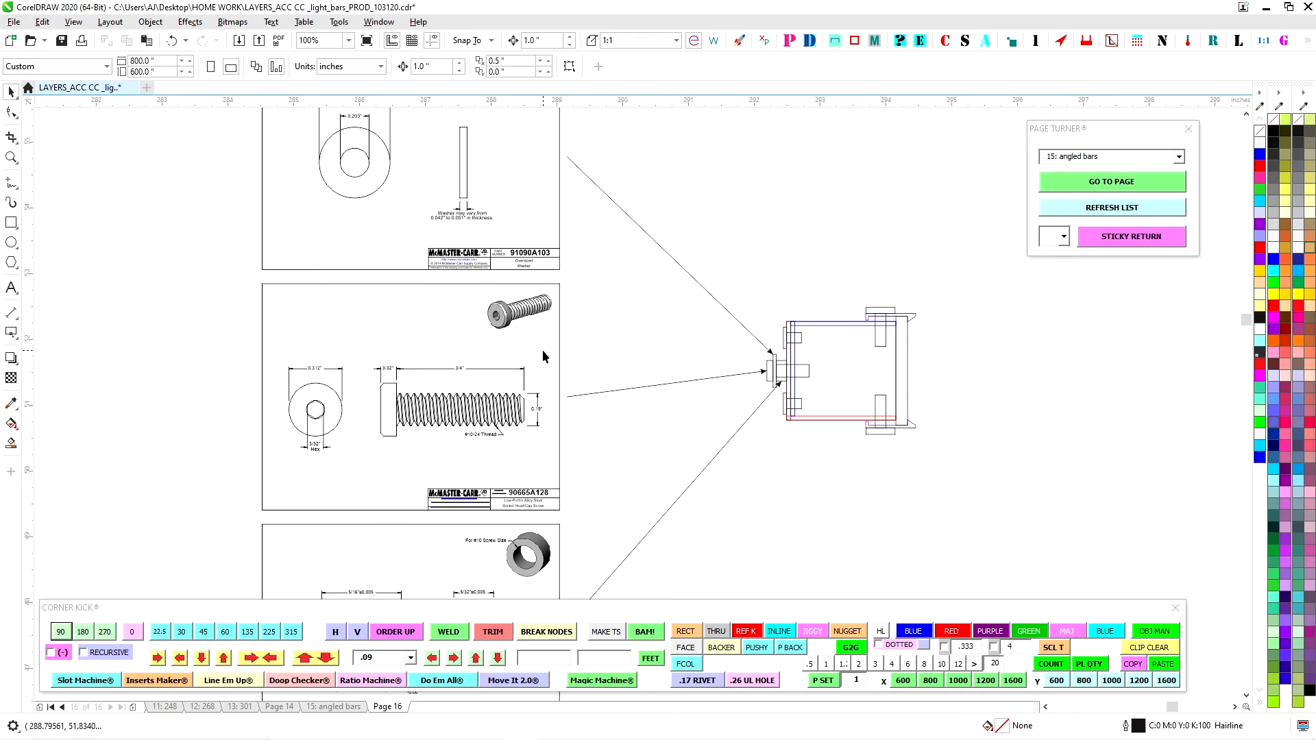
pyautogui.scroll(-3, 582, 416)
pyautogui.scroll(1, 488, 517)
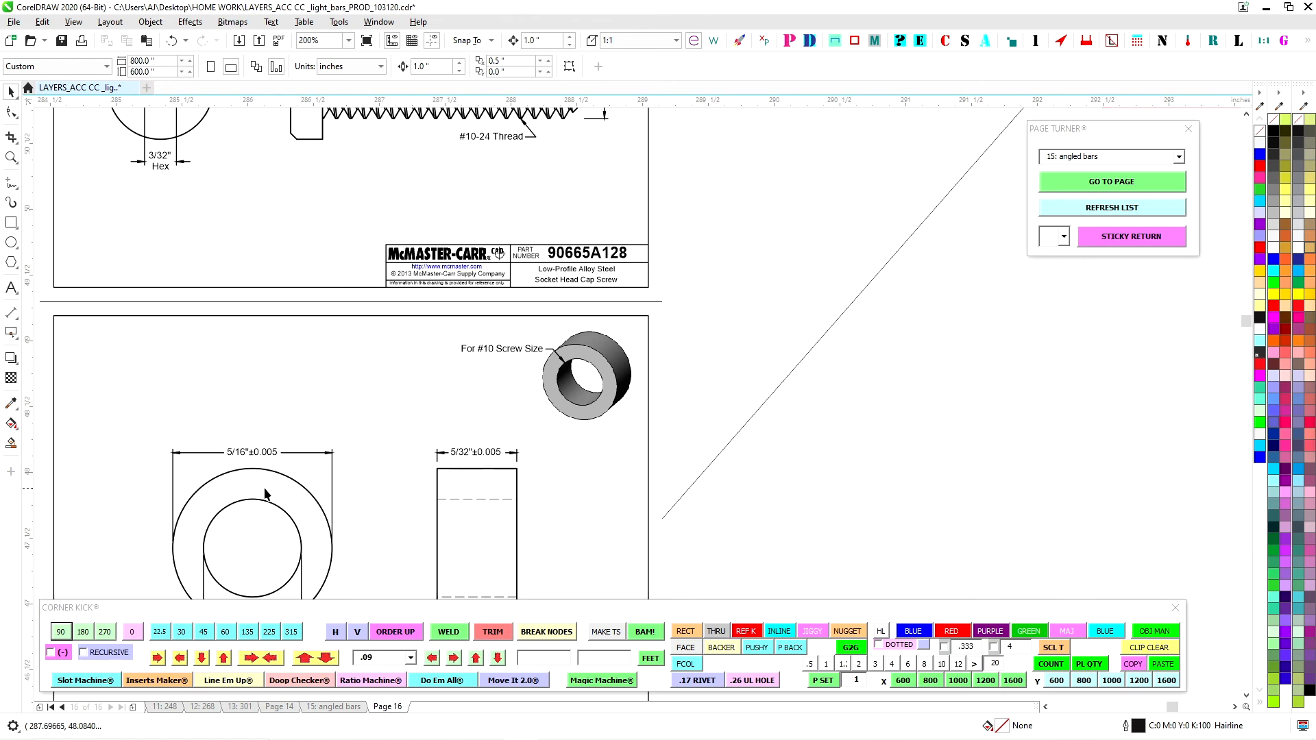
pyautogui.scroll(-2, 429, 415)
pyautogui.scroll(2, 430, 487)
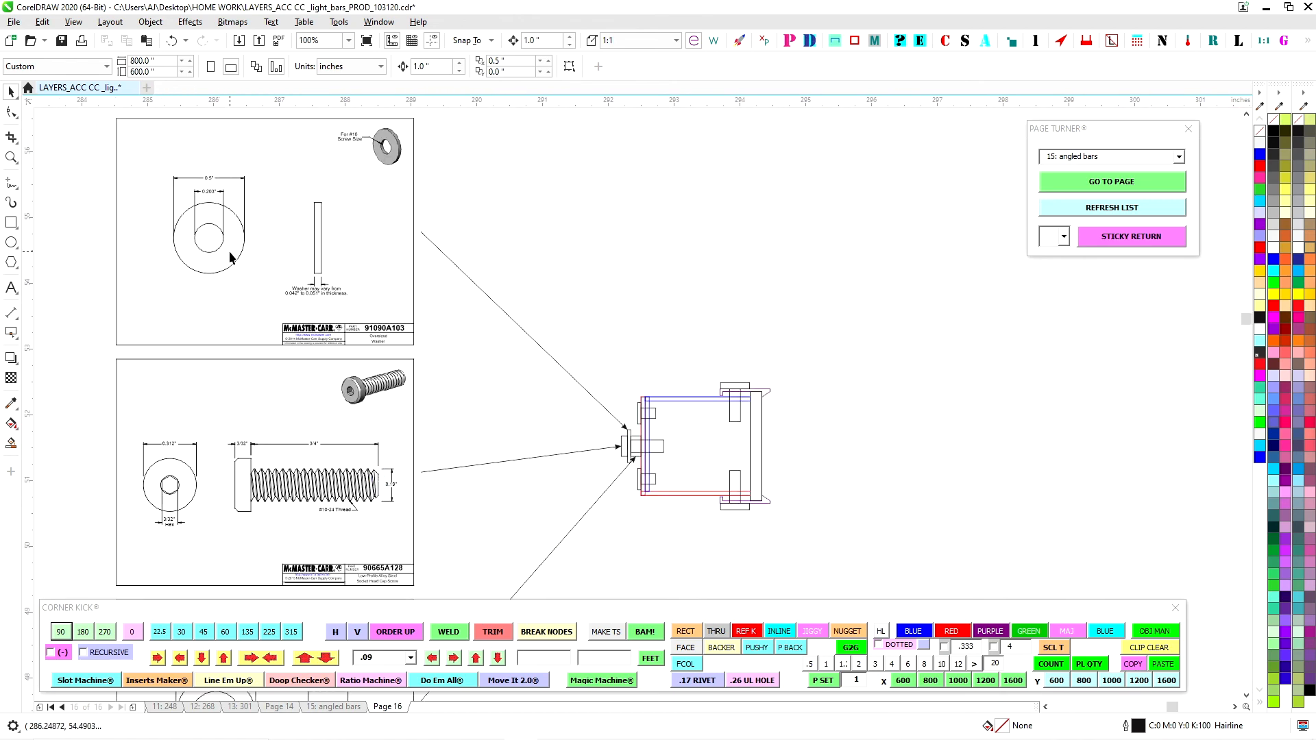
# - Examine where the arrows place the washer, screw and spacer on the light bar cross-section
pyautogui.scroll(1, 635, 440)
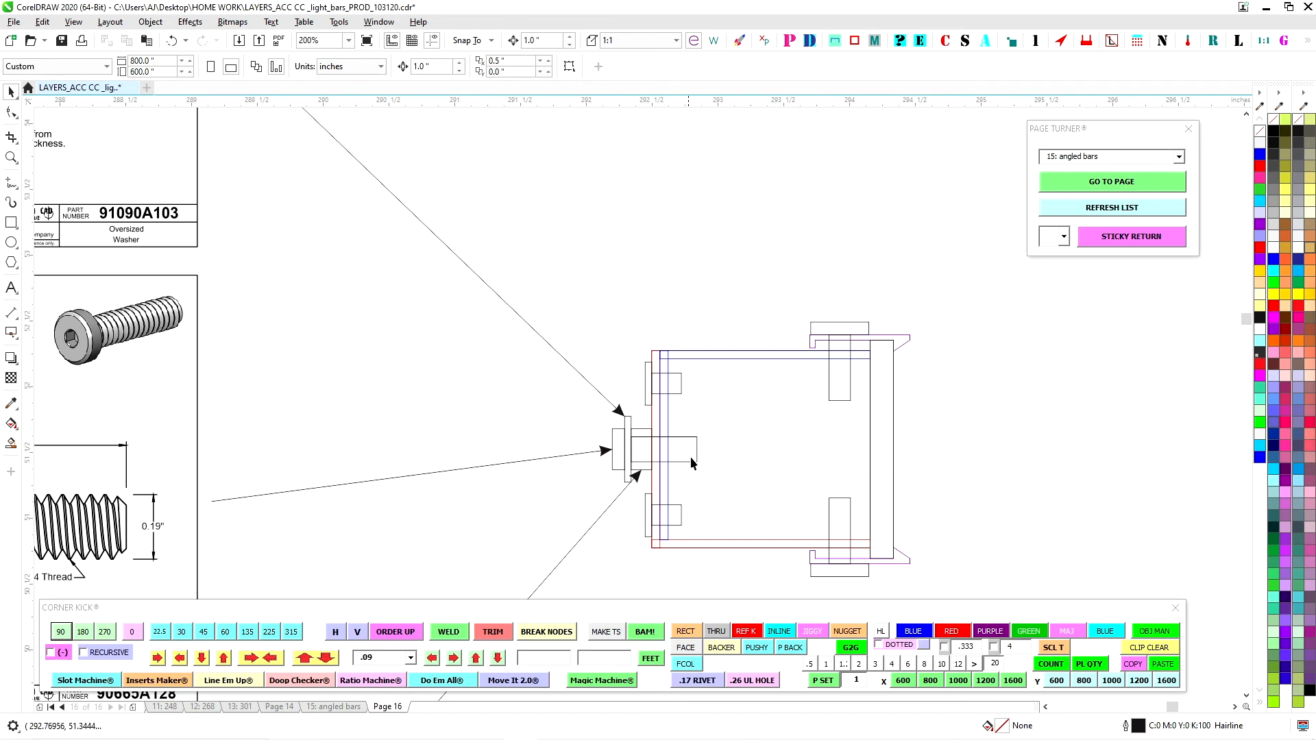
pyautogui.scroll(-3, 686, 473)
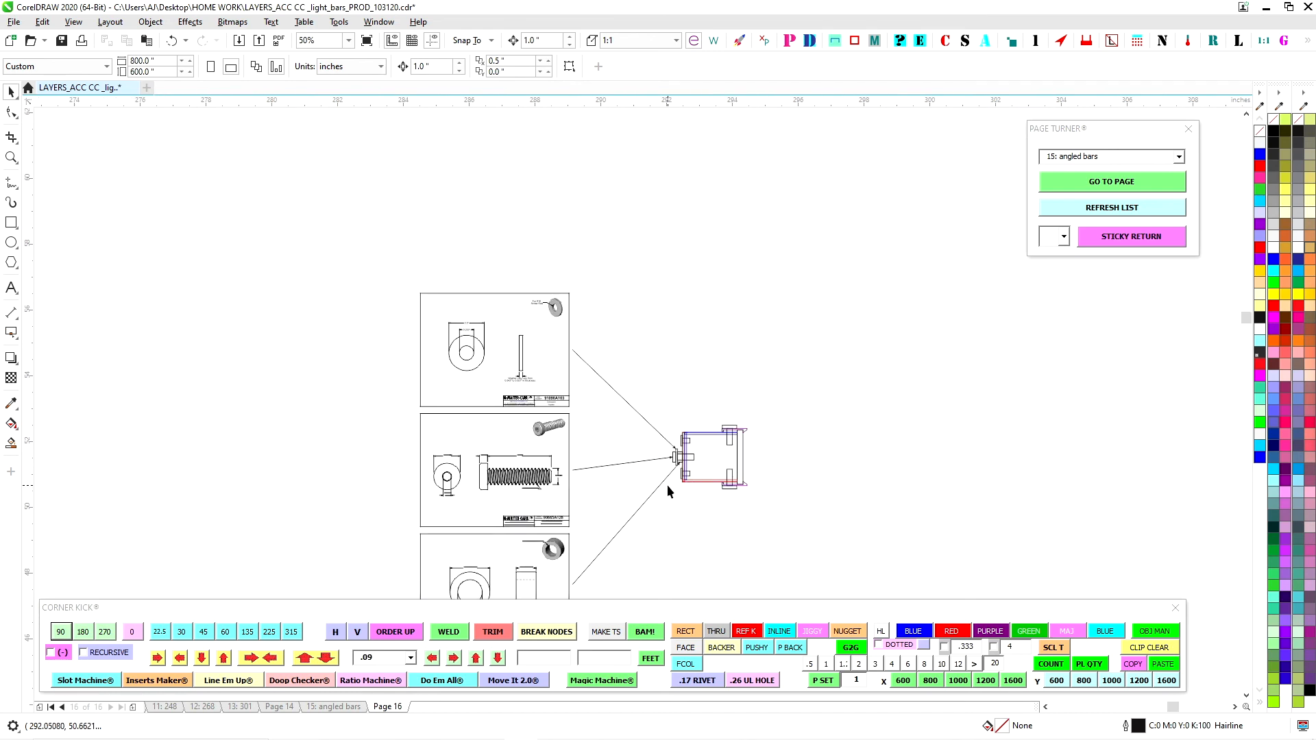
pyautogui.scroll(1, 667, 484)
pyautogui.scroll(-5, 751, 471)
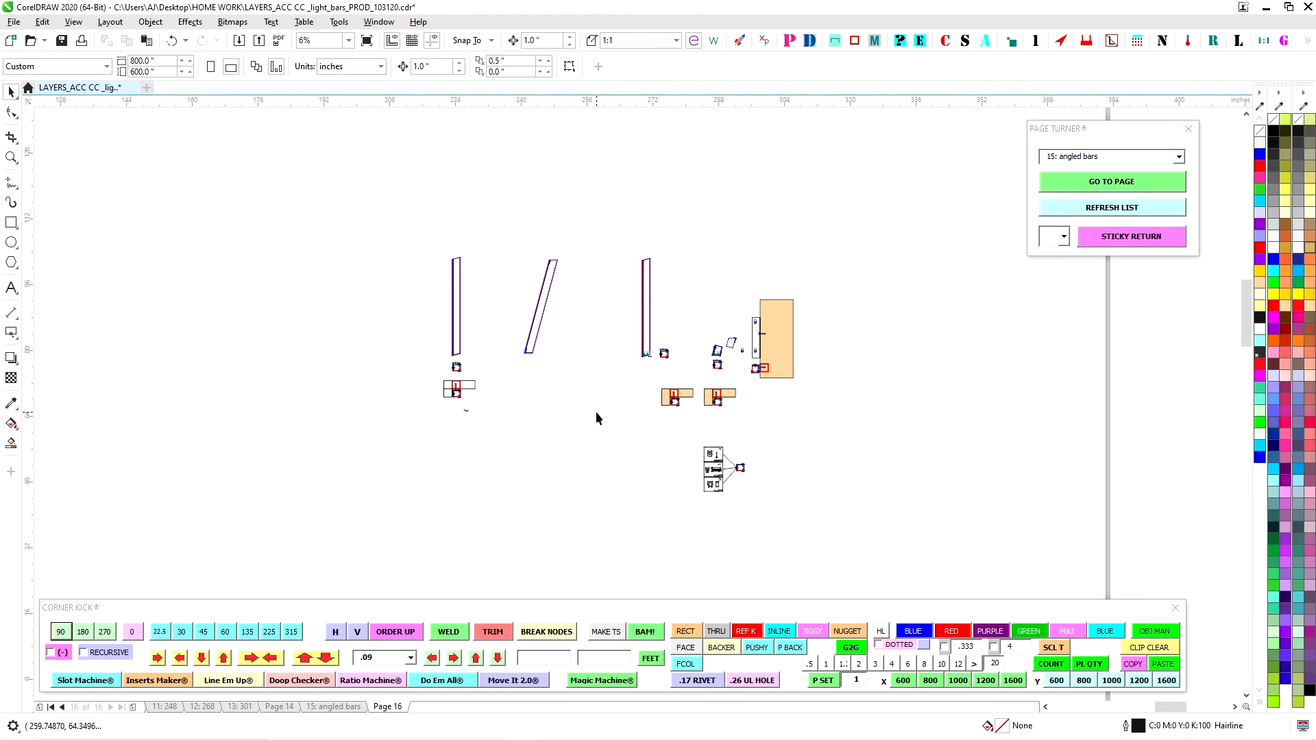
pyautogui.scroll(-2, 596, 418)
# - Return to the angled bars page and examine the 182 layout's bar holes, splice plates and plate labels
pyautogui.click(330, 707)
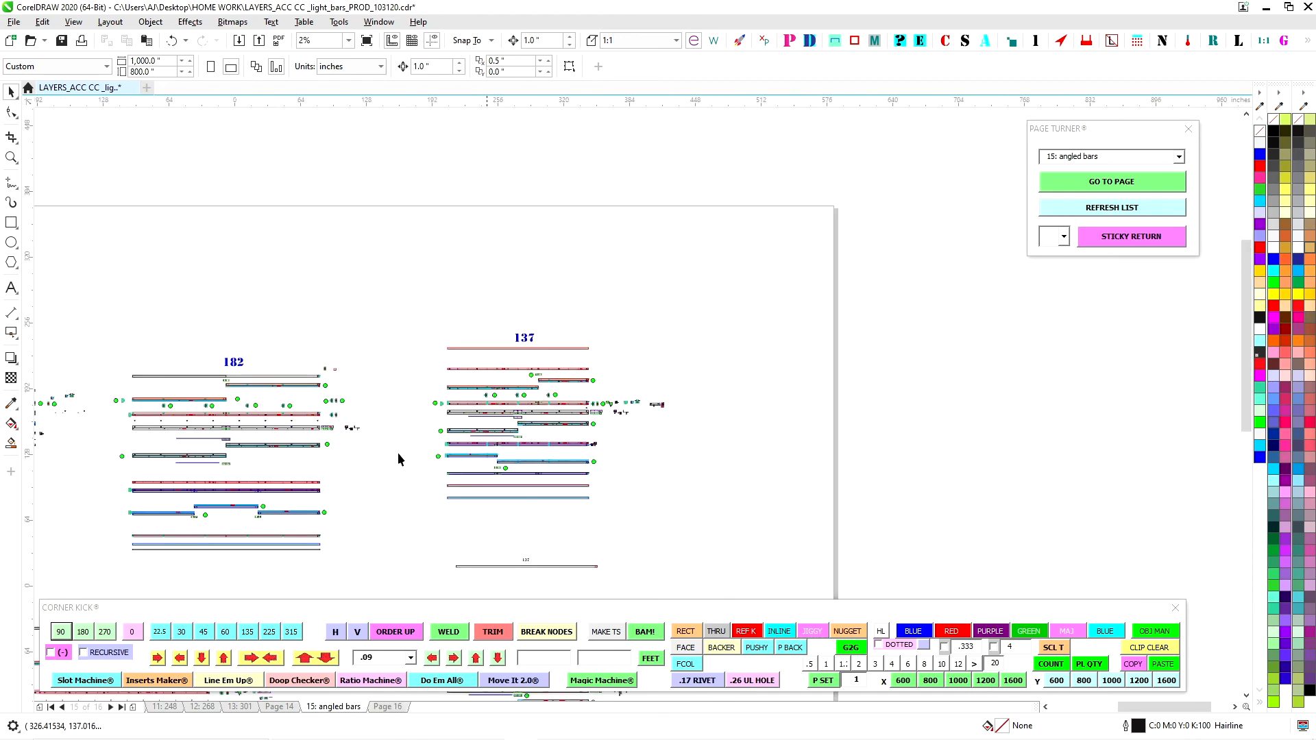
pyautogui.scroll(4, 246, 455)
pyautogui.scroll(1, 261, 394)
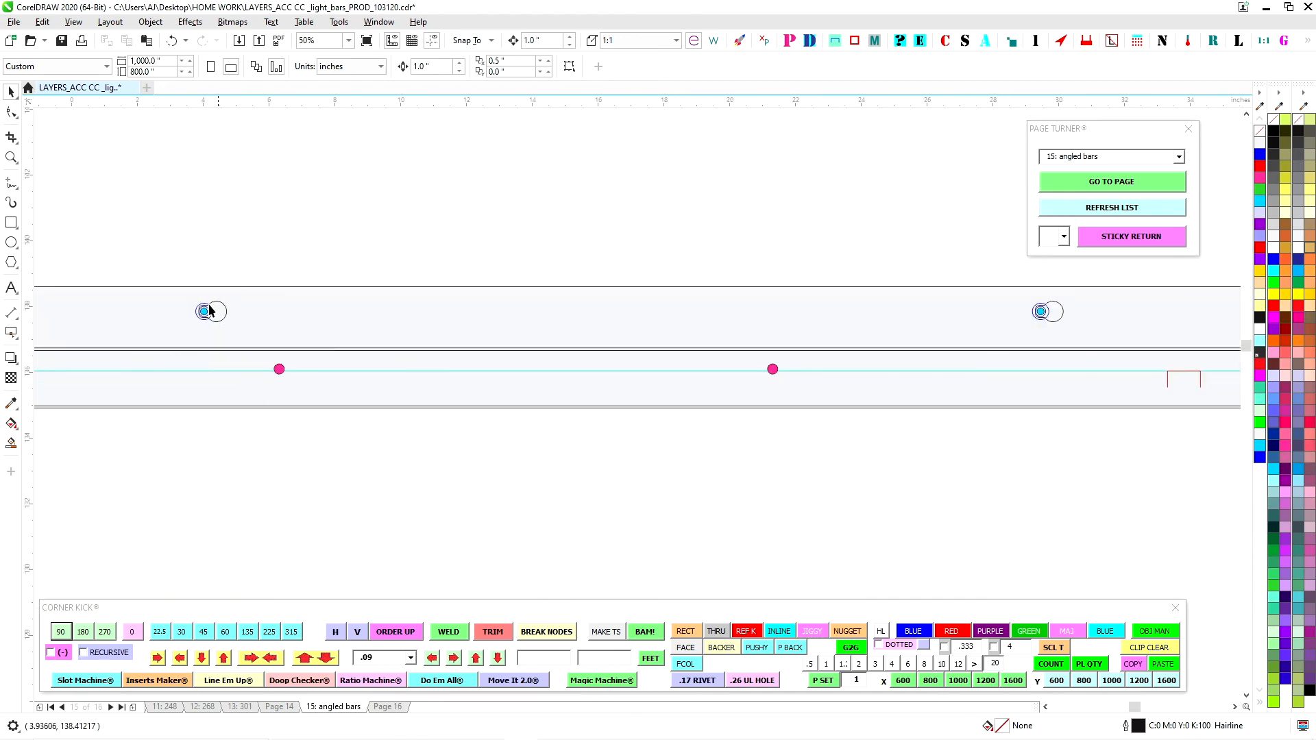
pyautogui.scroll(-1, 522, 300)
pyautogui.scroll(1, 767, 285)
pyautogui.scroll(-2, 765, 287)
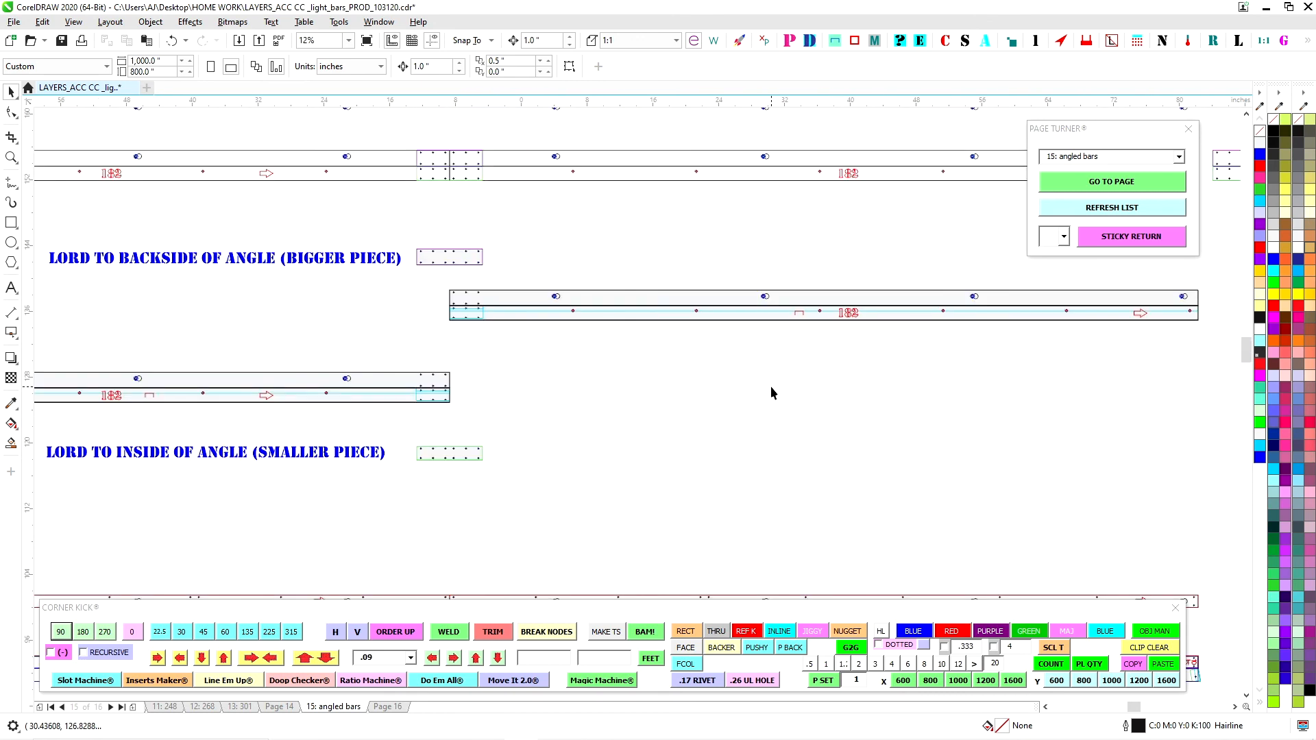
pyautogui.moveTo(770, 386); pyautogui.dragTo(581, 424)
pyautogui.moveTo(368, 431); pyautogui.dragTo(557, 418)
pyautogui.scroll(-1, 558, 418)
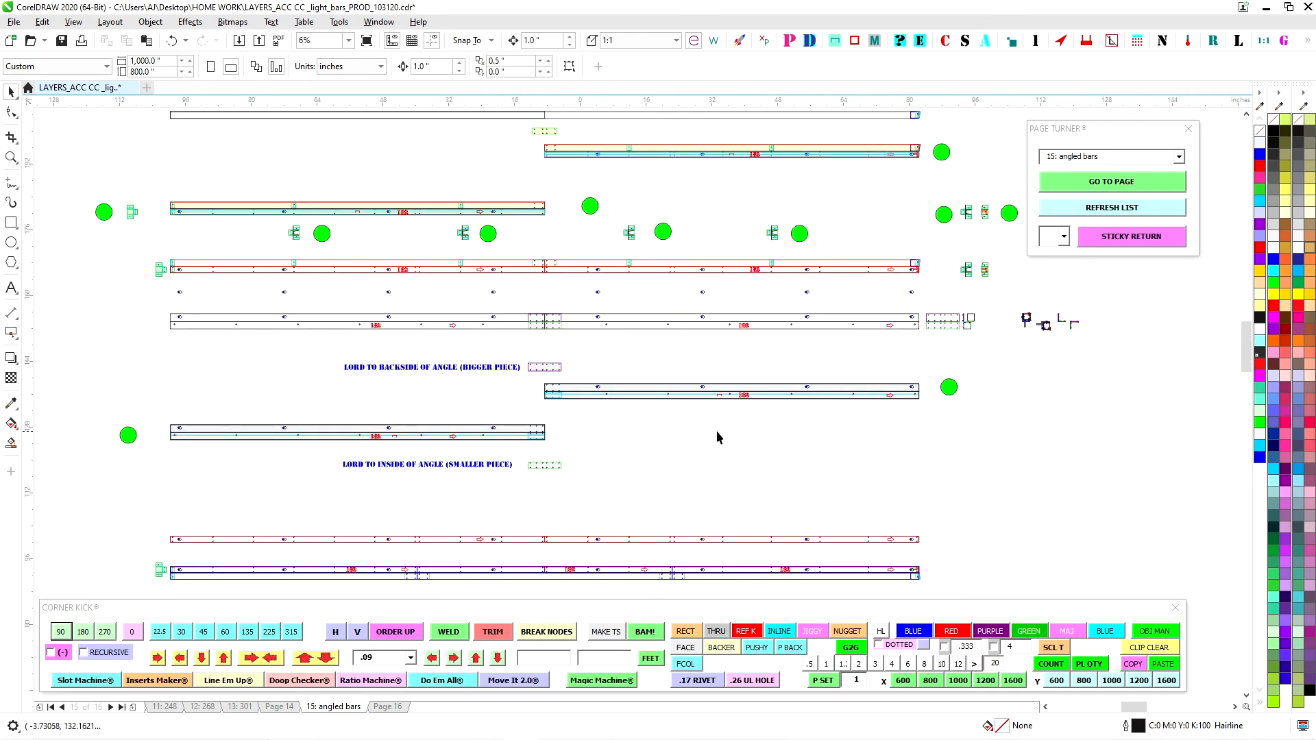
pyautogui.moveTo(696, 429); pyautogui.dragTo(603, 446)
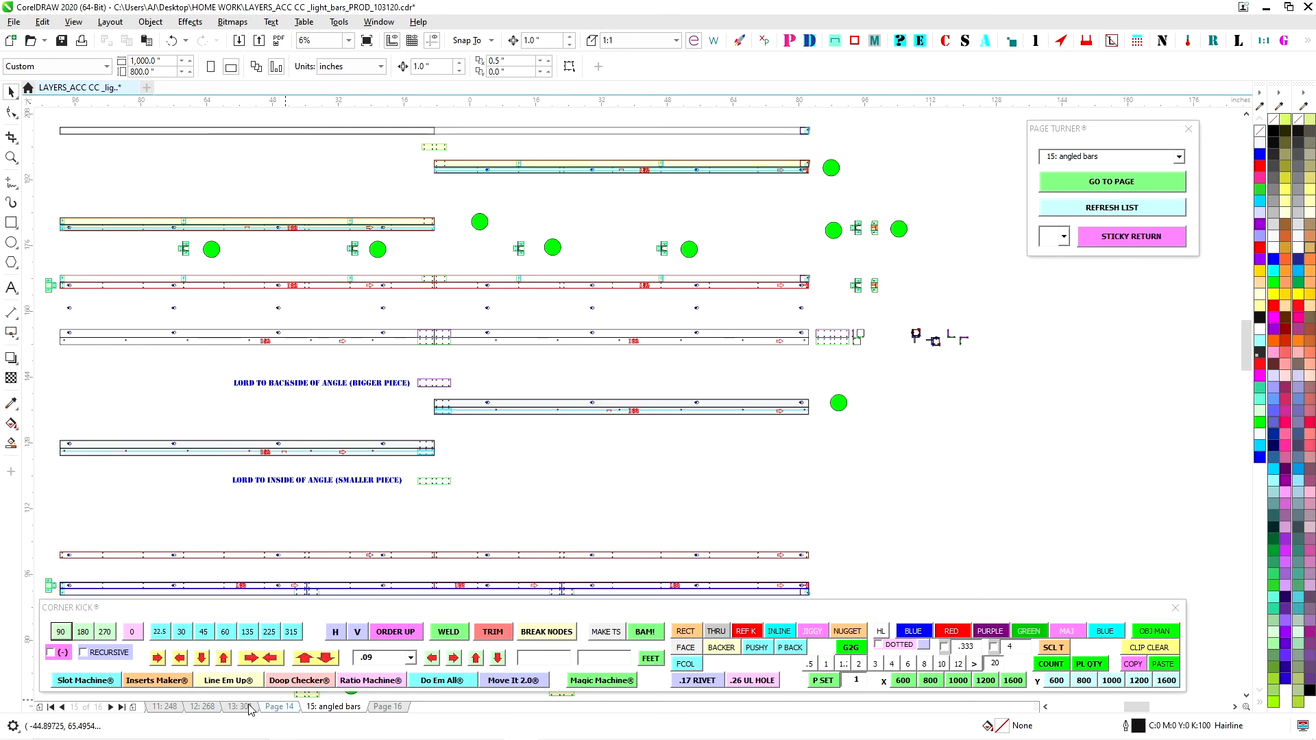
pyautogui.scroll(-1, 417, 565)
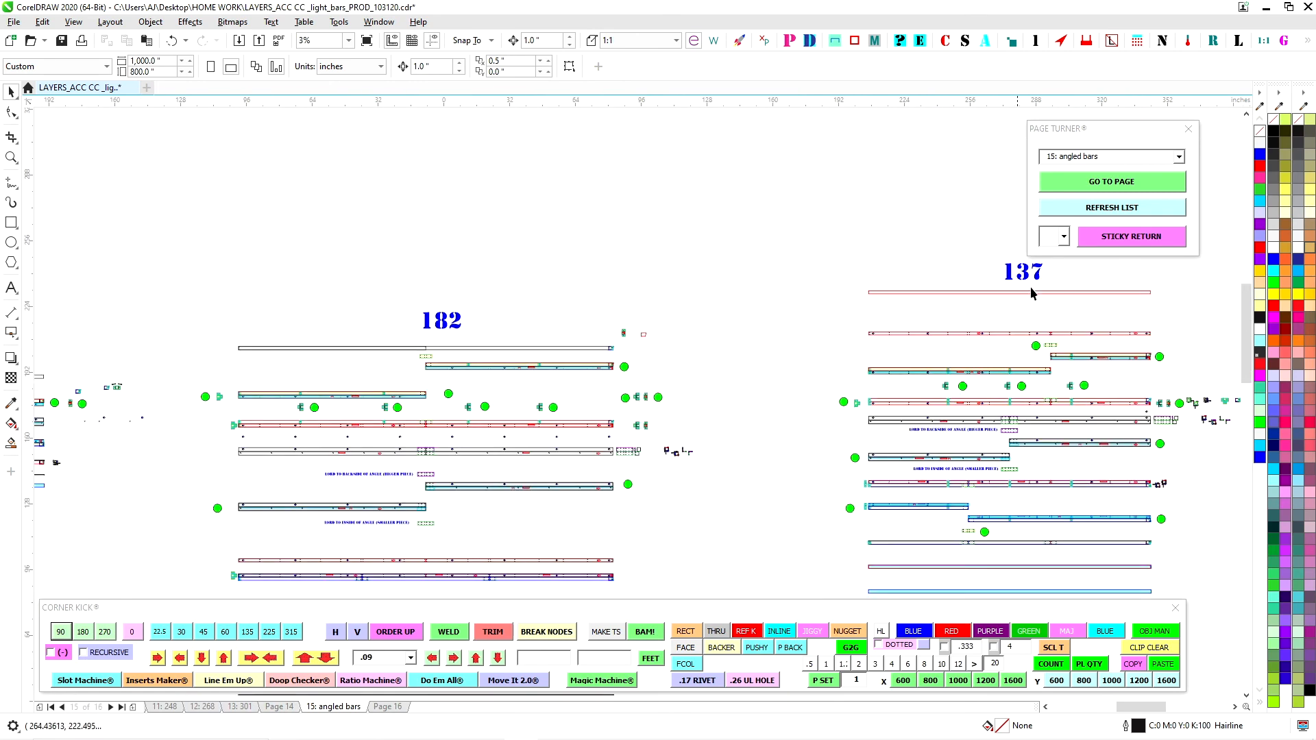
# - Open the lenses page and check the sizes of the first 301.16 strip and the 238.16 strip in the 3/16 white polycarbonate list
pyautogui.click(1178, 158)
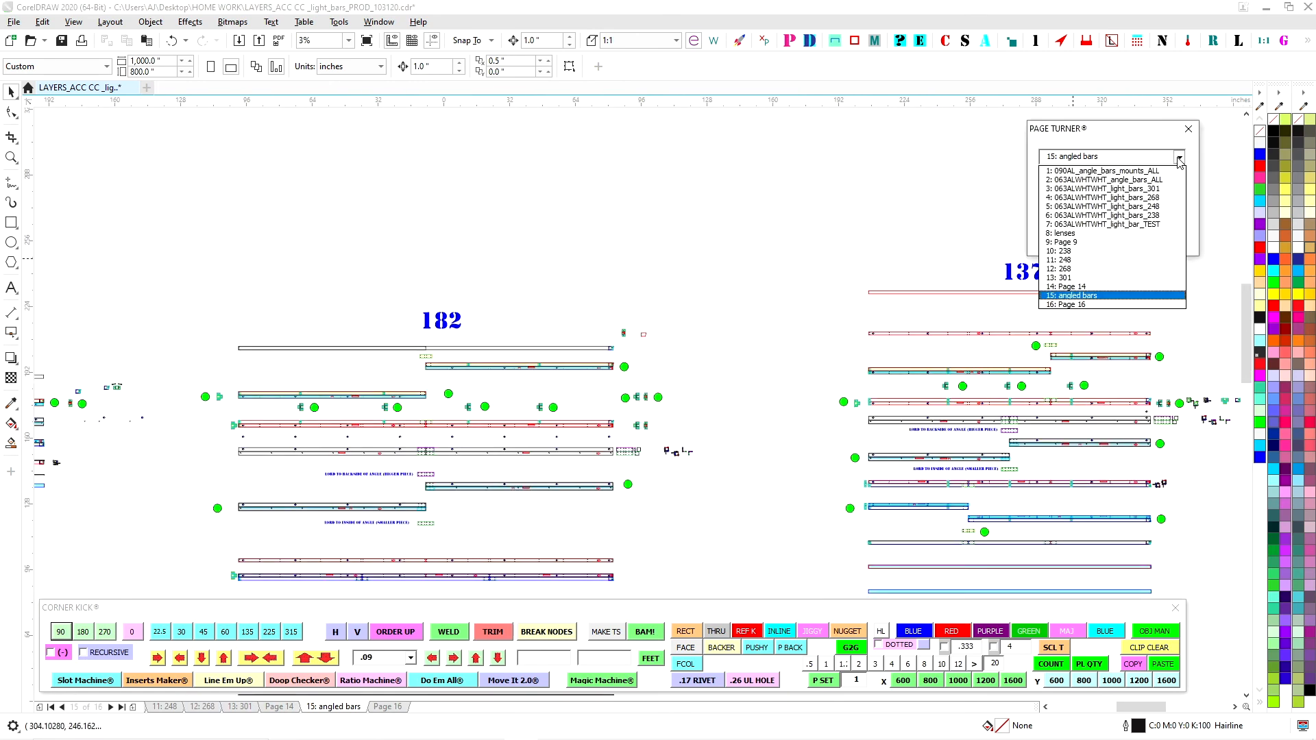
pyautogui.click(1062, 233)
pyautogui.moveTo(681, 336); pyautogui.dragTo(630, 407)
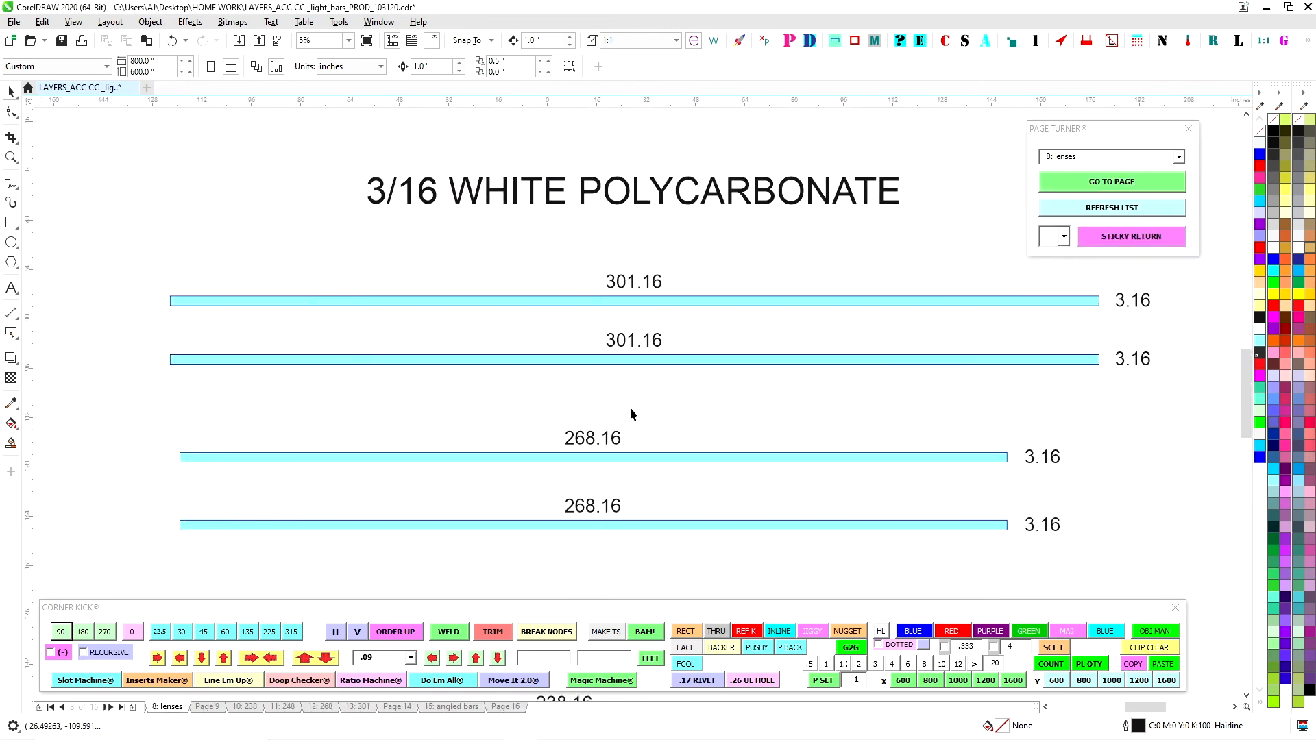
pyautogui.click(690, 300)
pyautogui.scroll(-3, 344, 349)
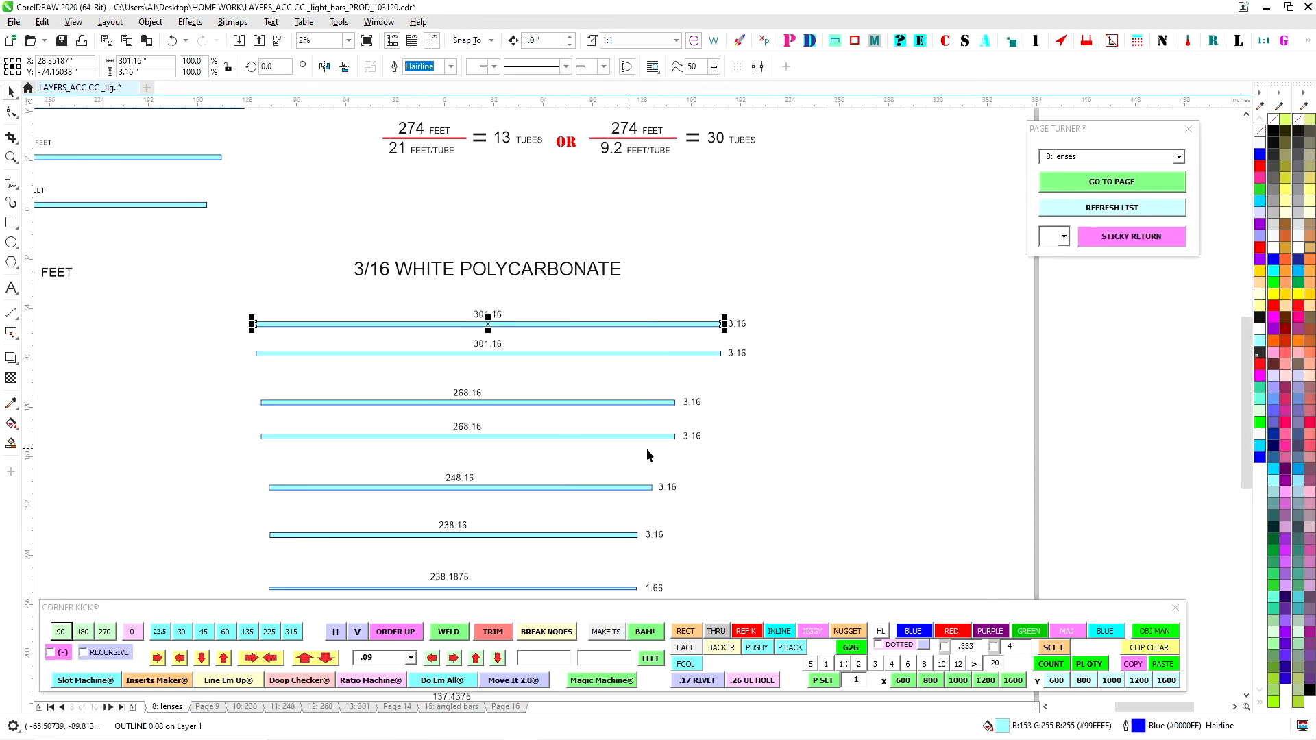
pyautogui.scroll(-2, 719, 388)
pyautogui.scroll(2, 593, 473)
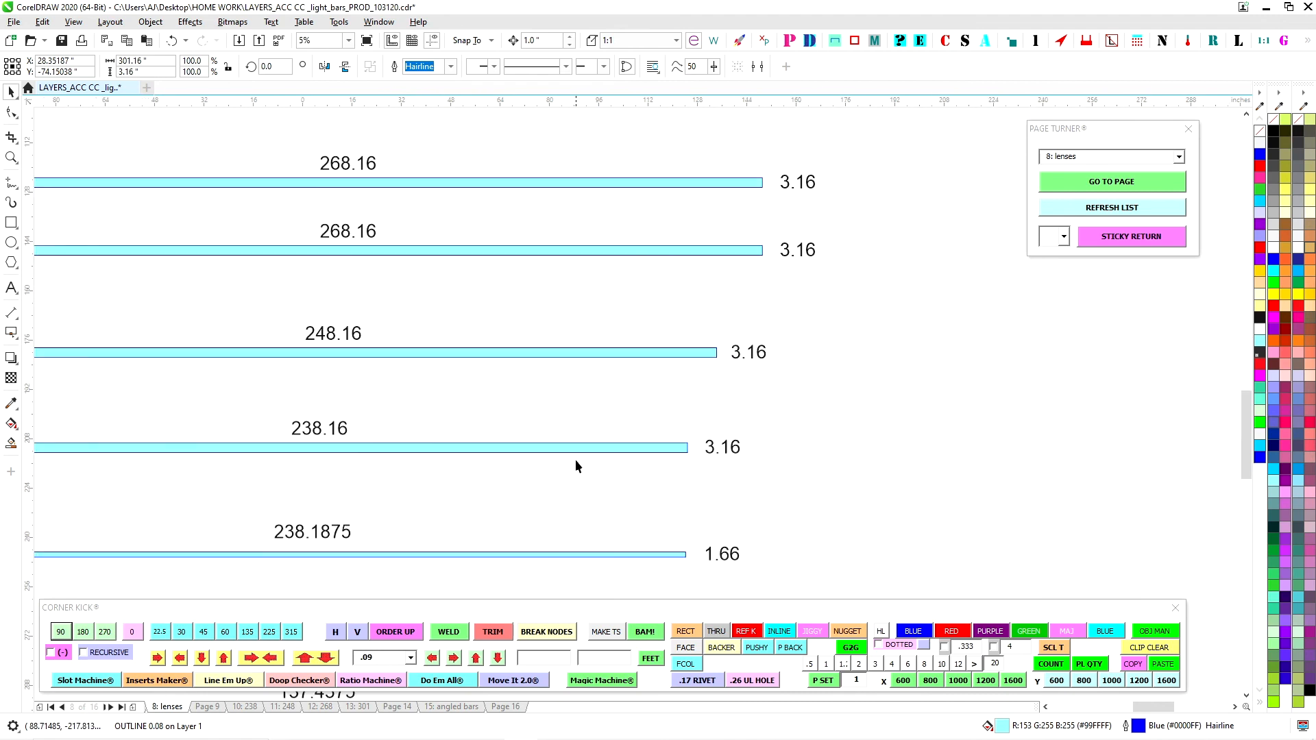
pyautogui.click(675, 449)
pyautogui.scroll(-2, 672, 463)
pyautogui.click(702, 435)
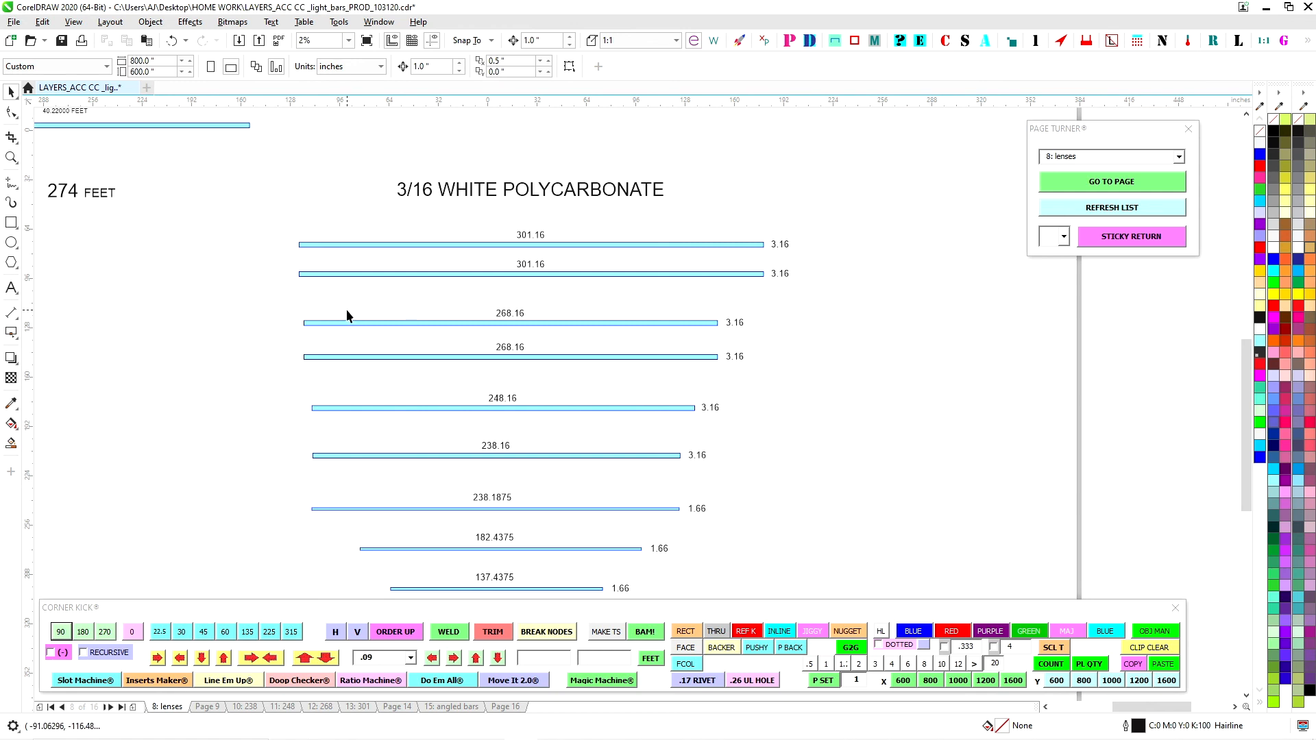
# - Recheck the first 301.16 lens strip and examine the height labels beside the long polycarbonate strips
pyautogui.click(367, 244)
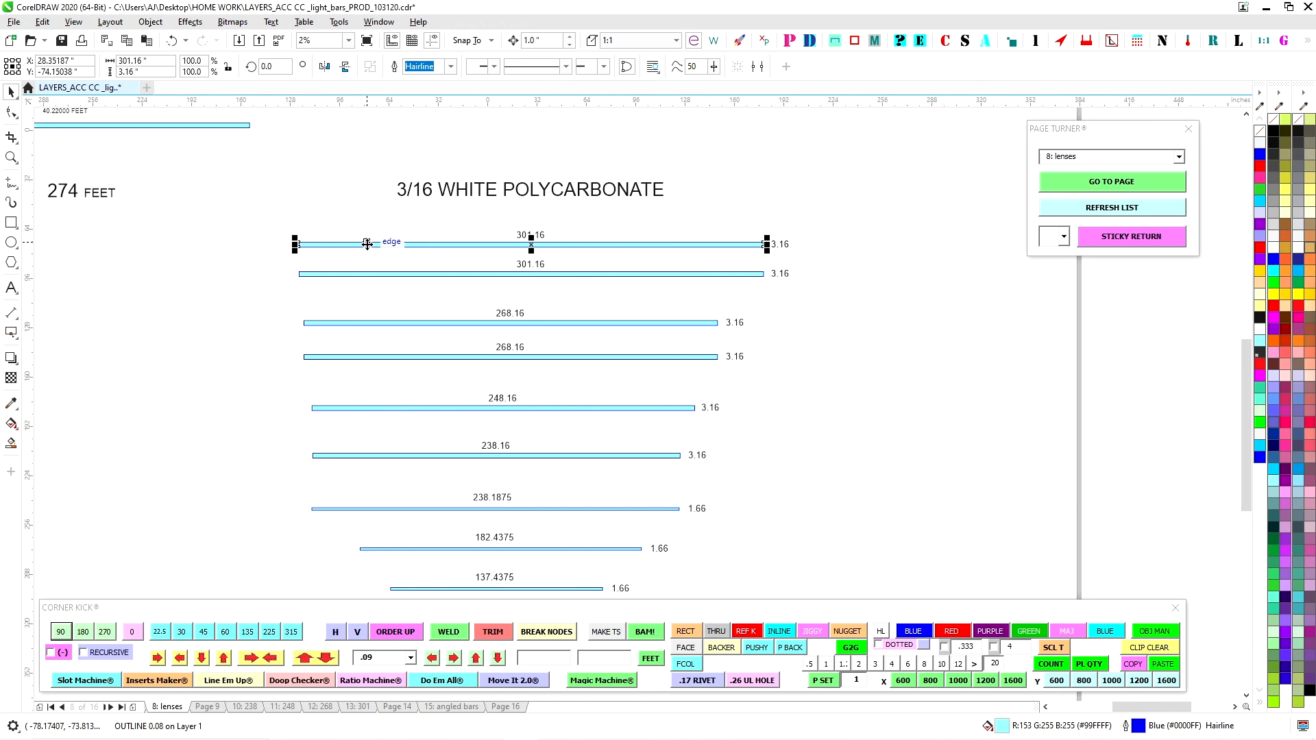
pyautogui.click(799, 277)
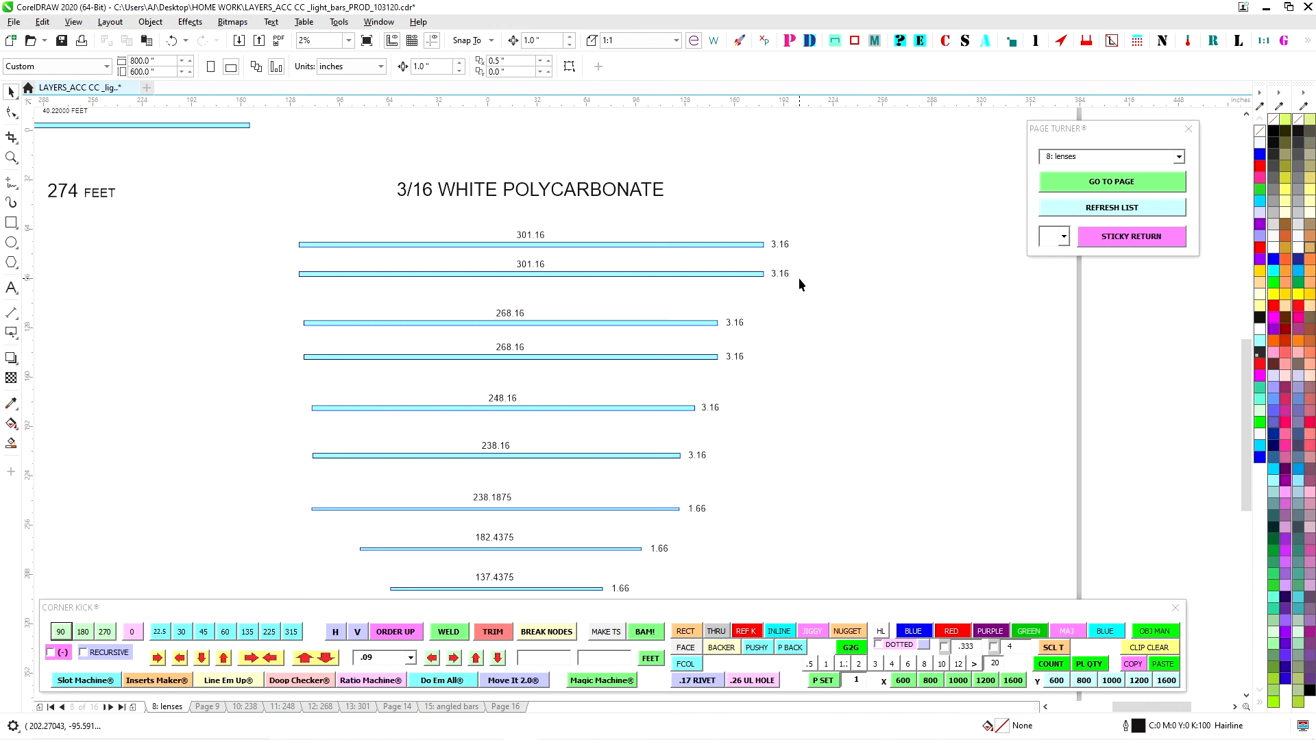
pyautogui.scroll(4, 769, 236)
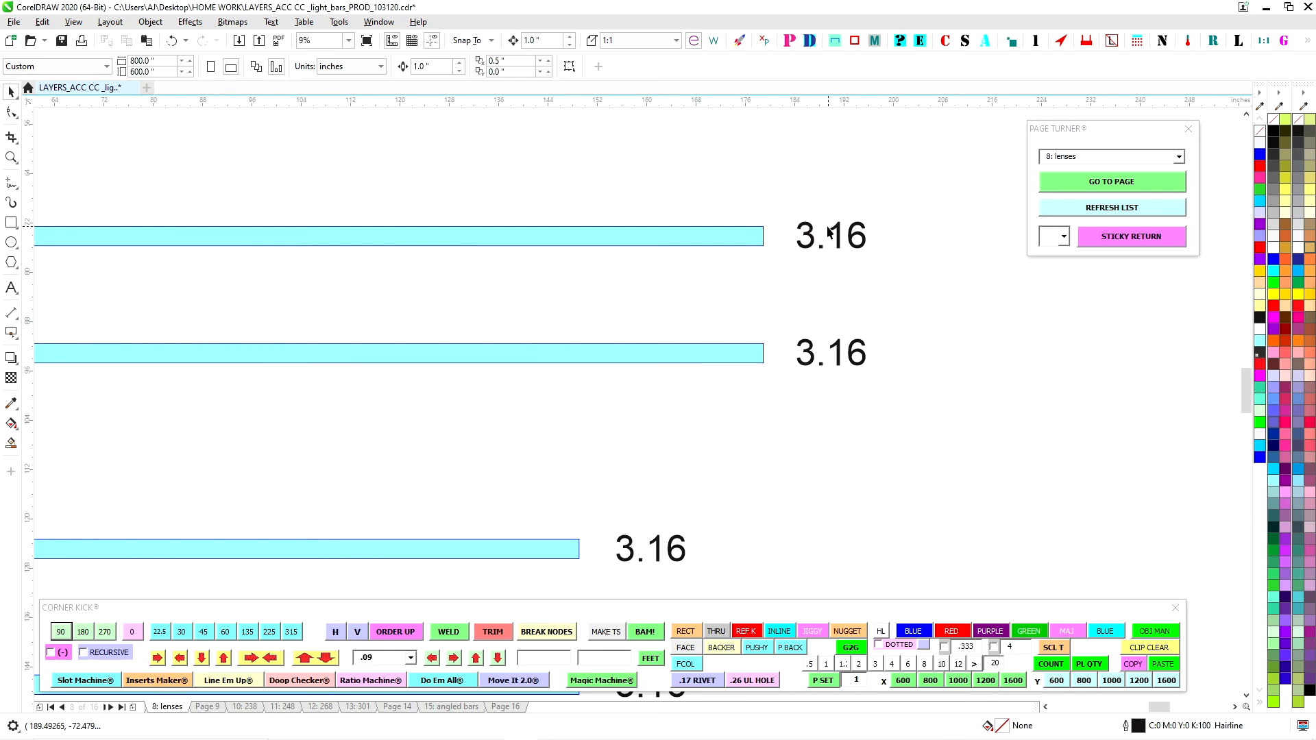
pyautogui.scroll(-4, 830, 240)
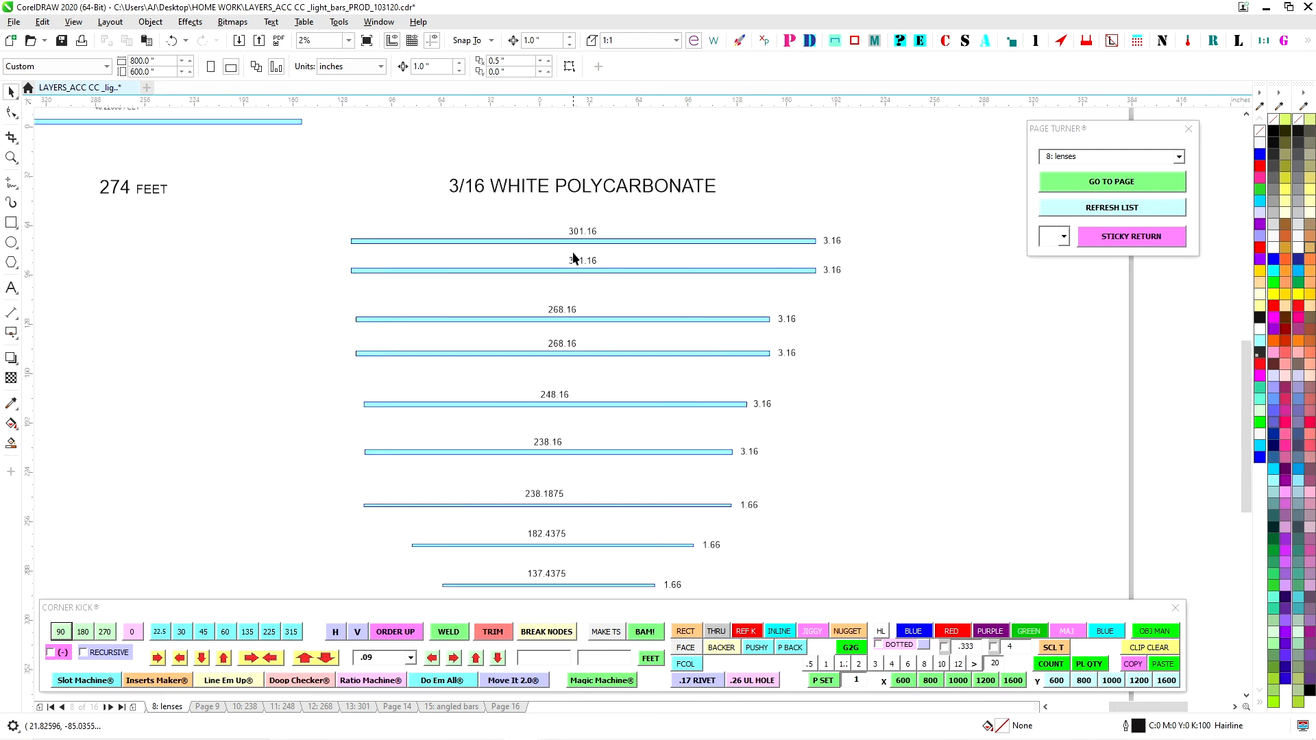
# - Compare the height labels of the 301.16 and 268.16 lens strips with those of the shorter polycarbonate strips
pyautogui.scroll(2, 574, 259)
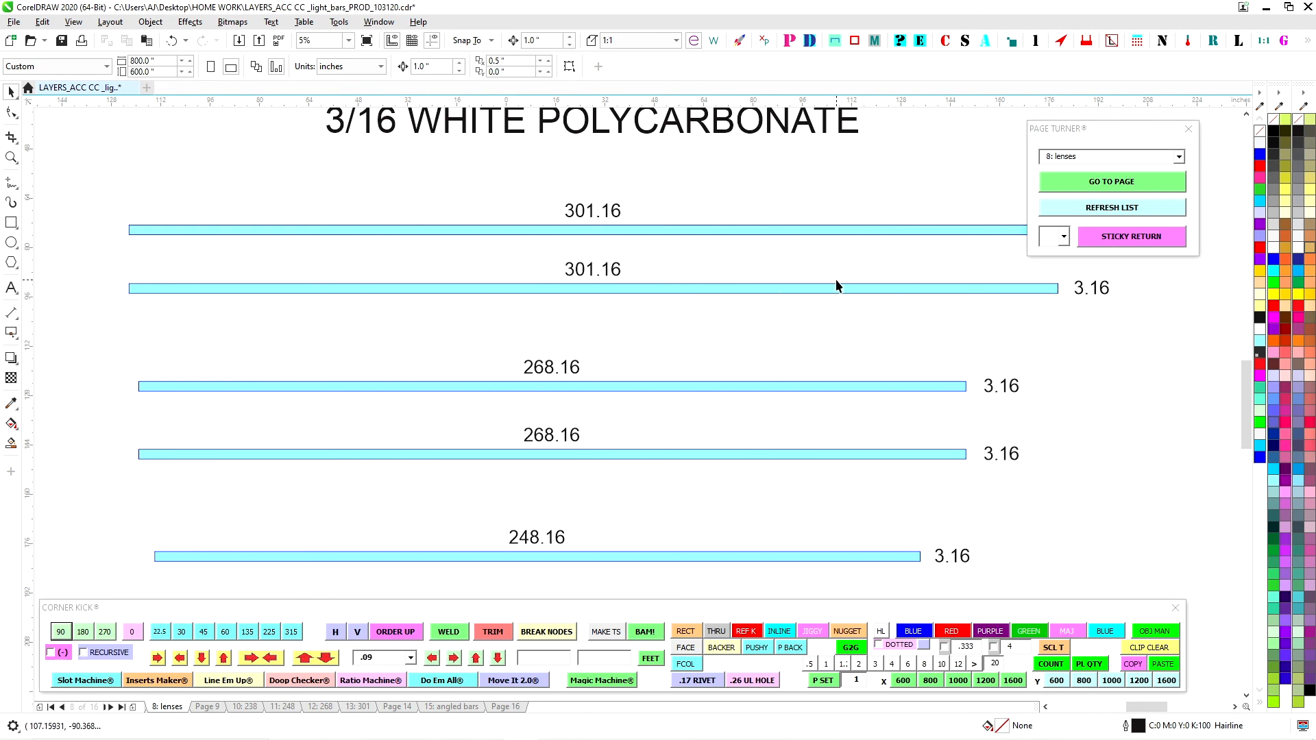
pyautogui.scroll(1, 1083, 293)
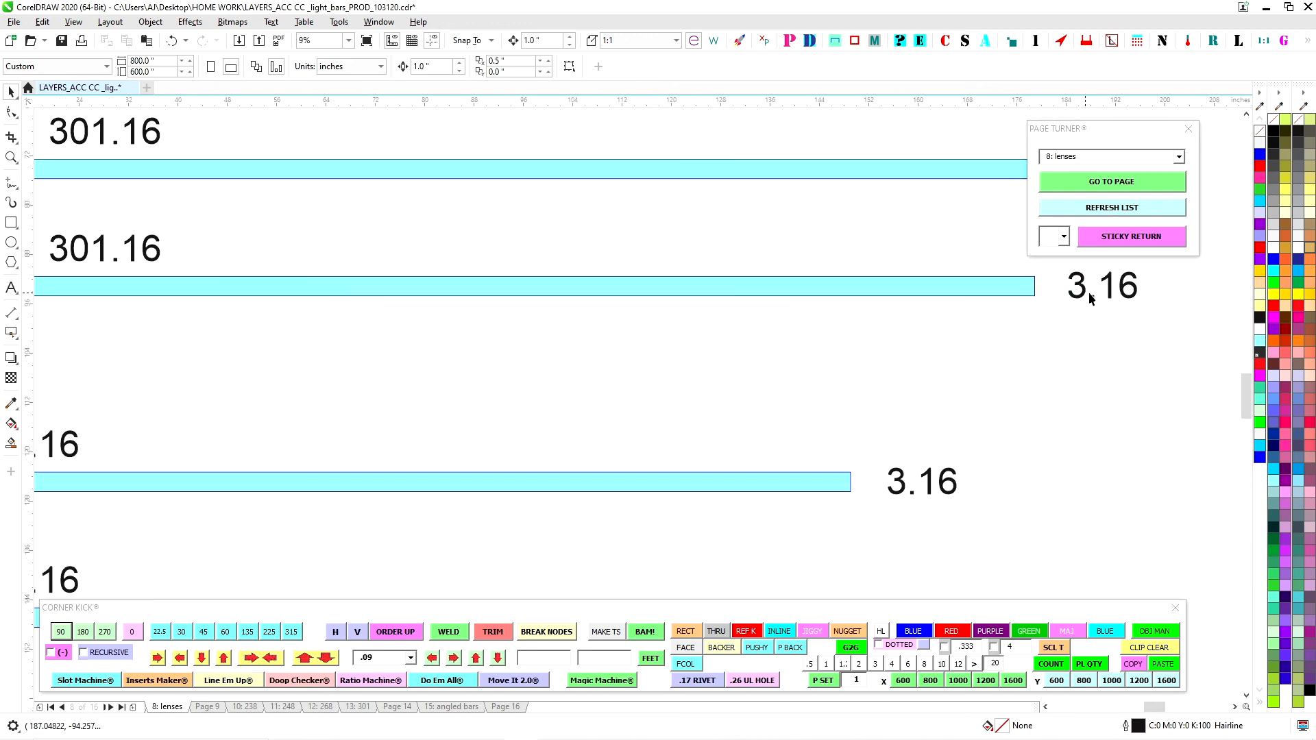
pyautogui.scroll(-2, 1091, 299)
pyautogui.scroll(2, 968, 355)
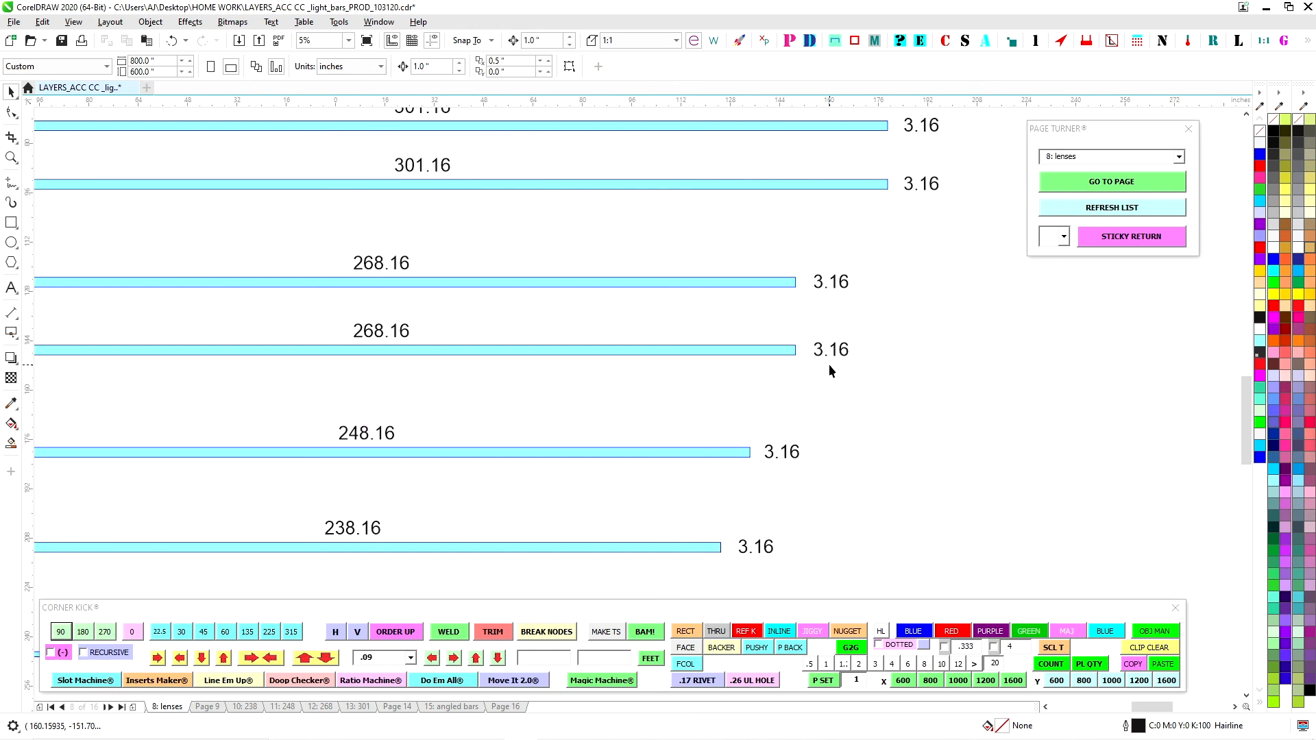
pyautogui.scroll(-2, 959, 388)
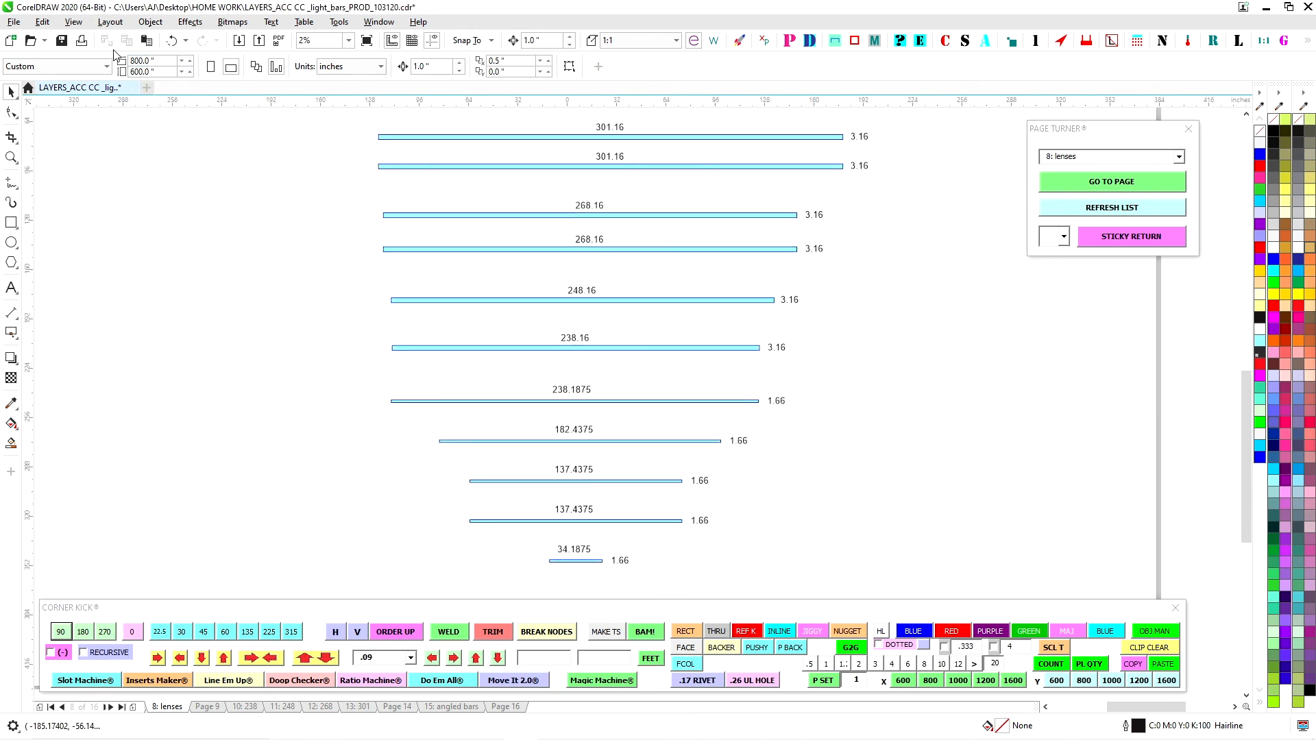
# - Save the drawing and open Page 9 to view its reduced lens layout
pyautogui.click(61, 42)
pyautogui.scroll(-1, 792, 483)
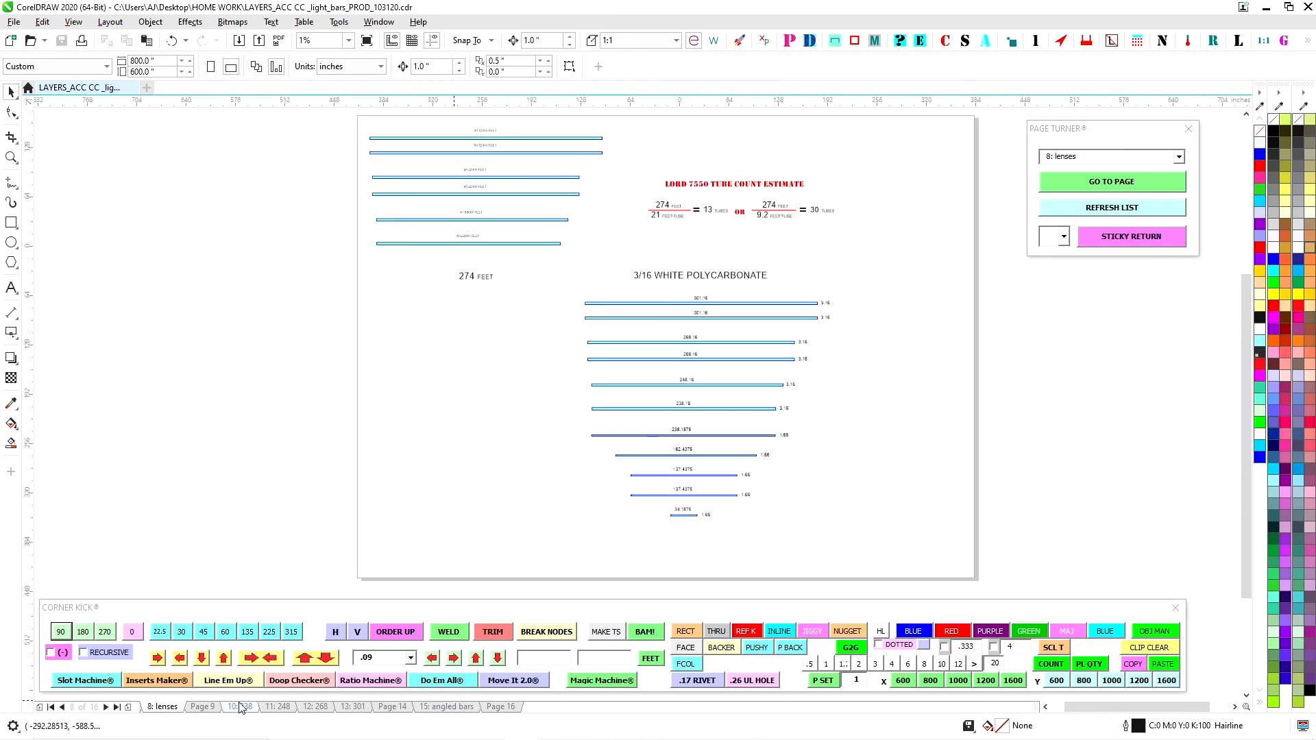
pyautogui.click(201, 707)
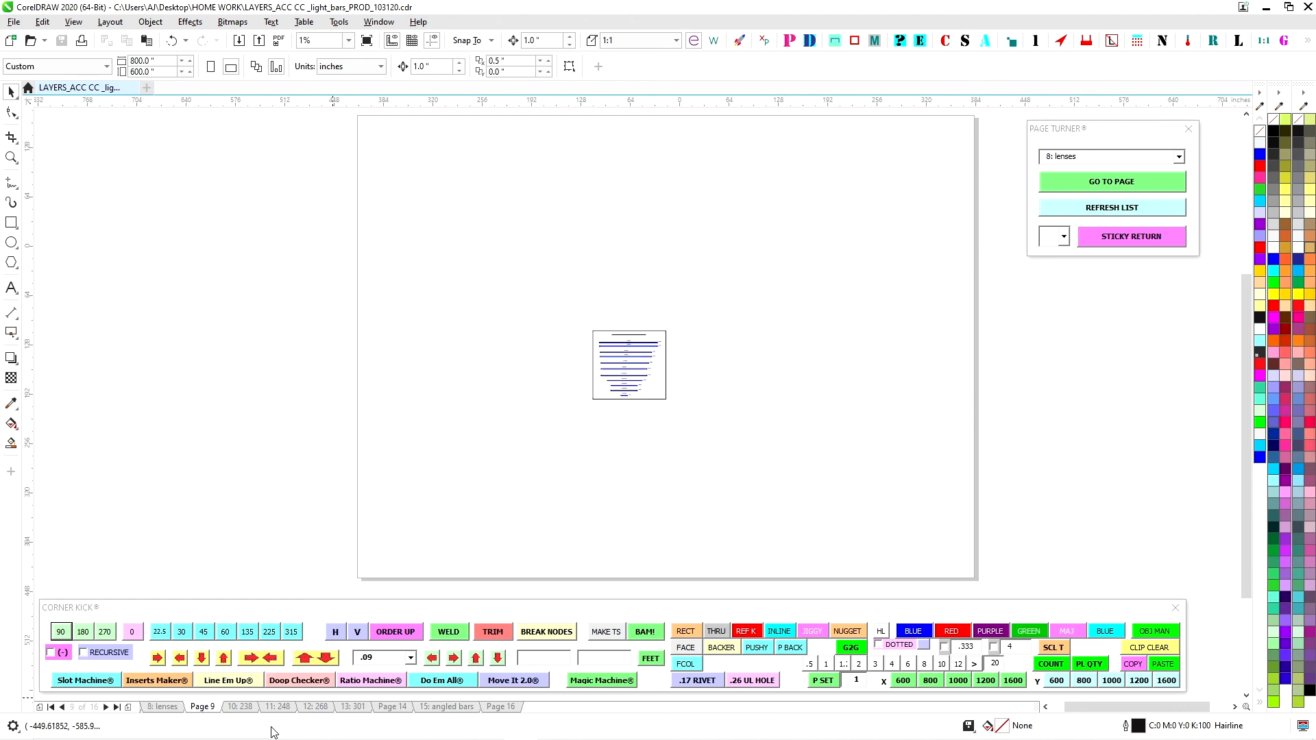
# - Open the angled bars page and examine the lower 137 layout's bars, splice plates and cross-sections
pyautogui.click(447, 709)
pyautogui.scroll(2, 832, 373)
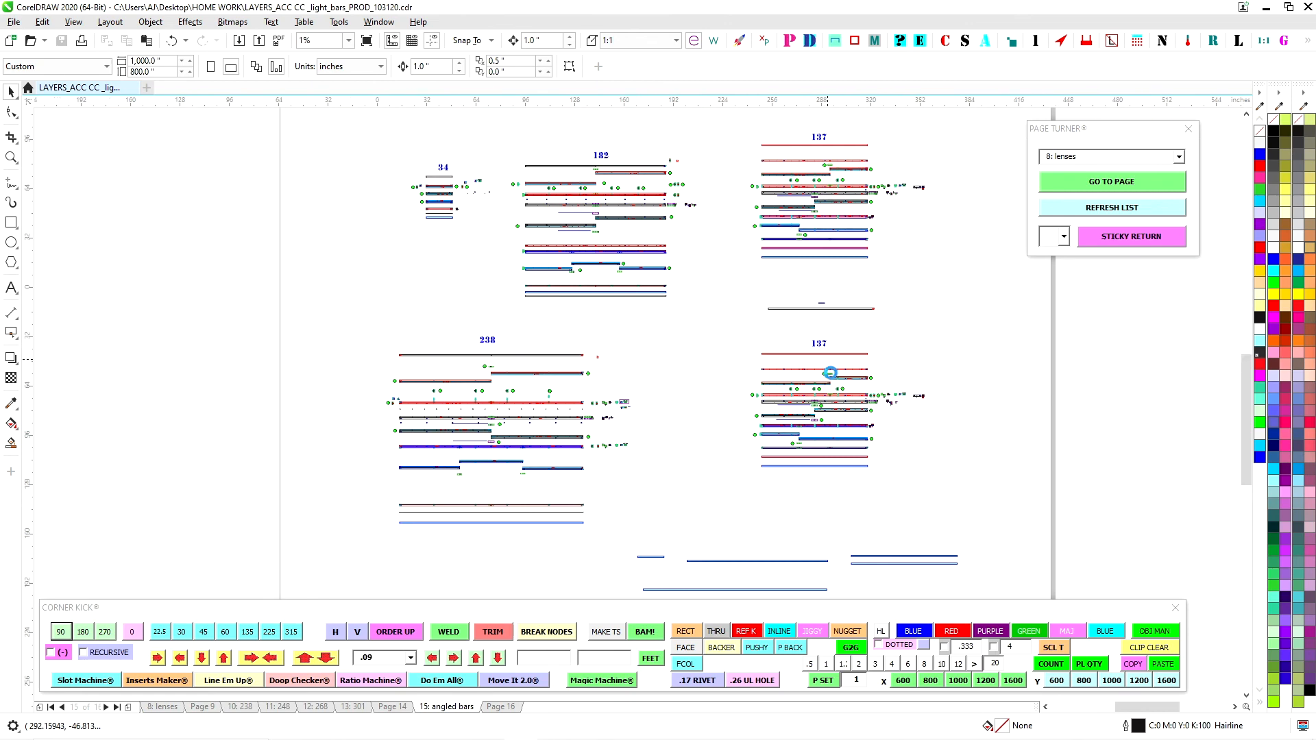
pyautogui.scroll(4, 949, 425)
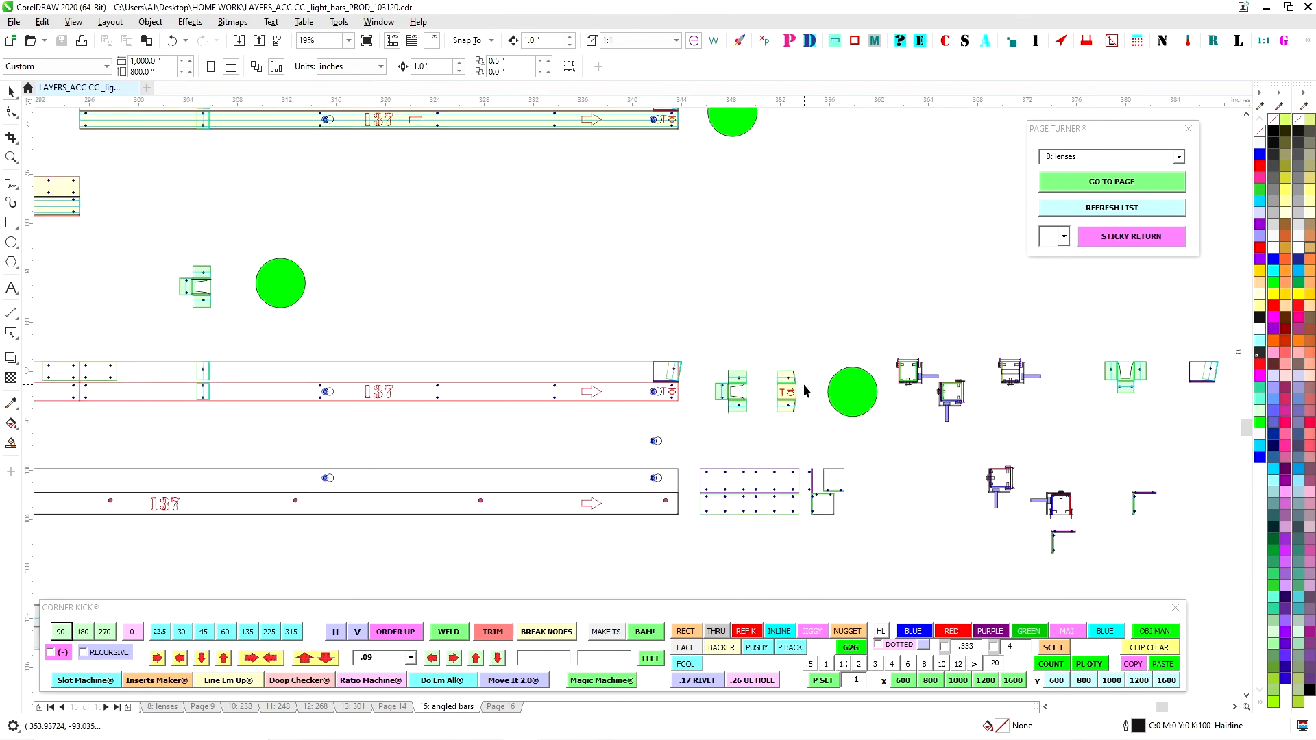
pyautogui.scroll(-2, 803, 384)
pyautogui.moveTo(853, 495); pyautogui.dragTo(1004, 428)
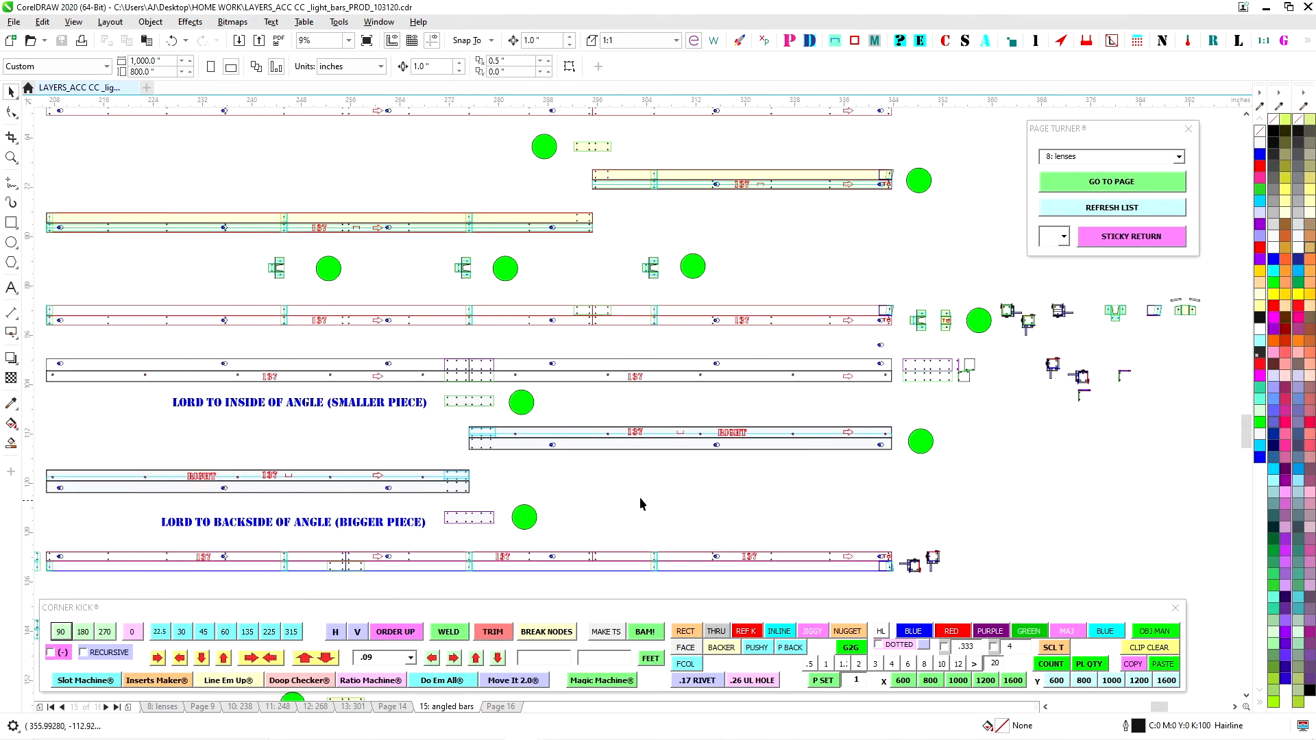